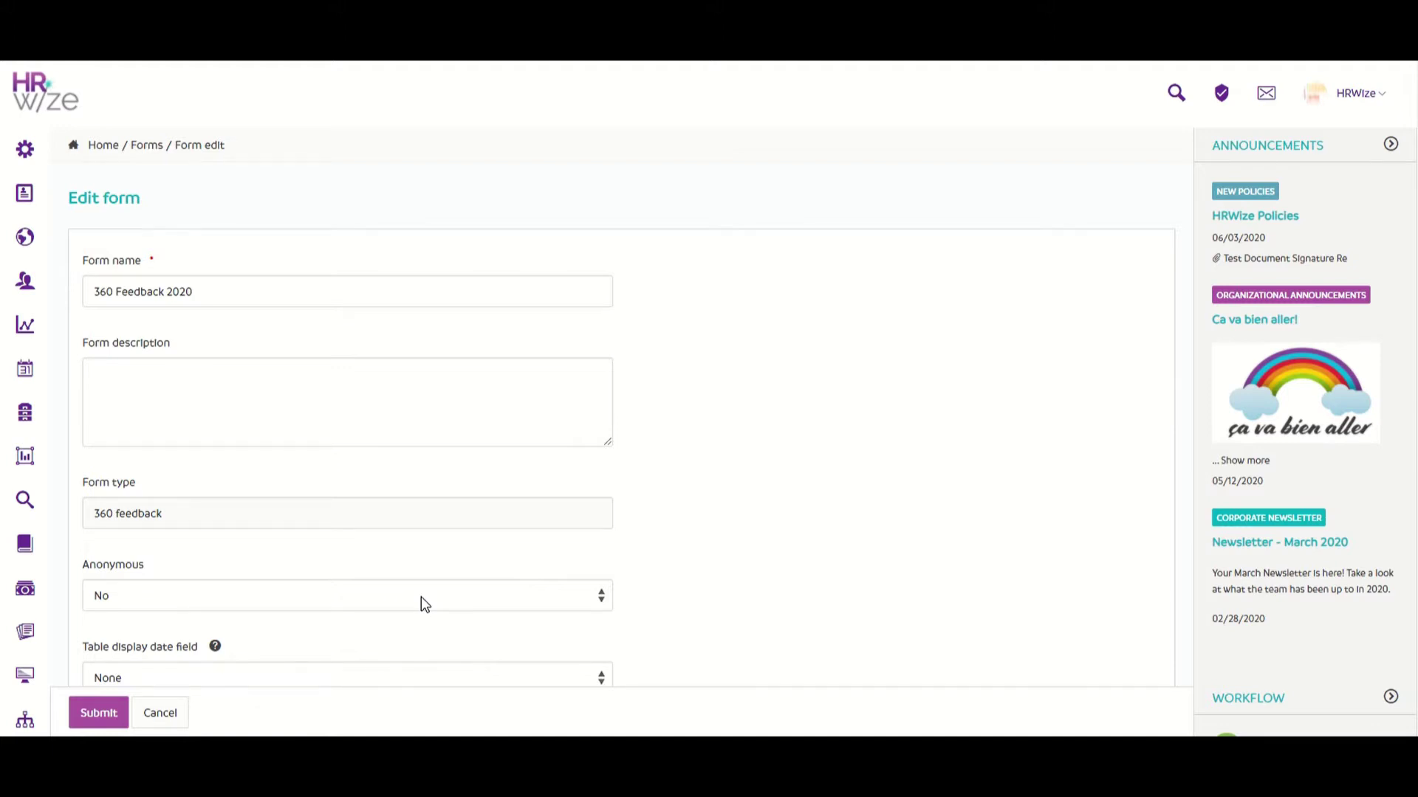
Review the settings of the 360 Feedback 2020 form and leave the form editor without submitting
{"action": "scroll", "coordinate": [421, 597], "scroll_direction": "down", "scroll_amount": 9}
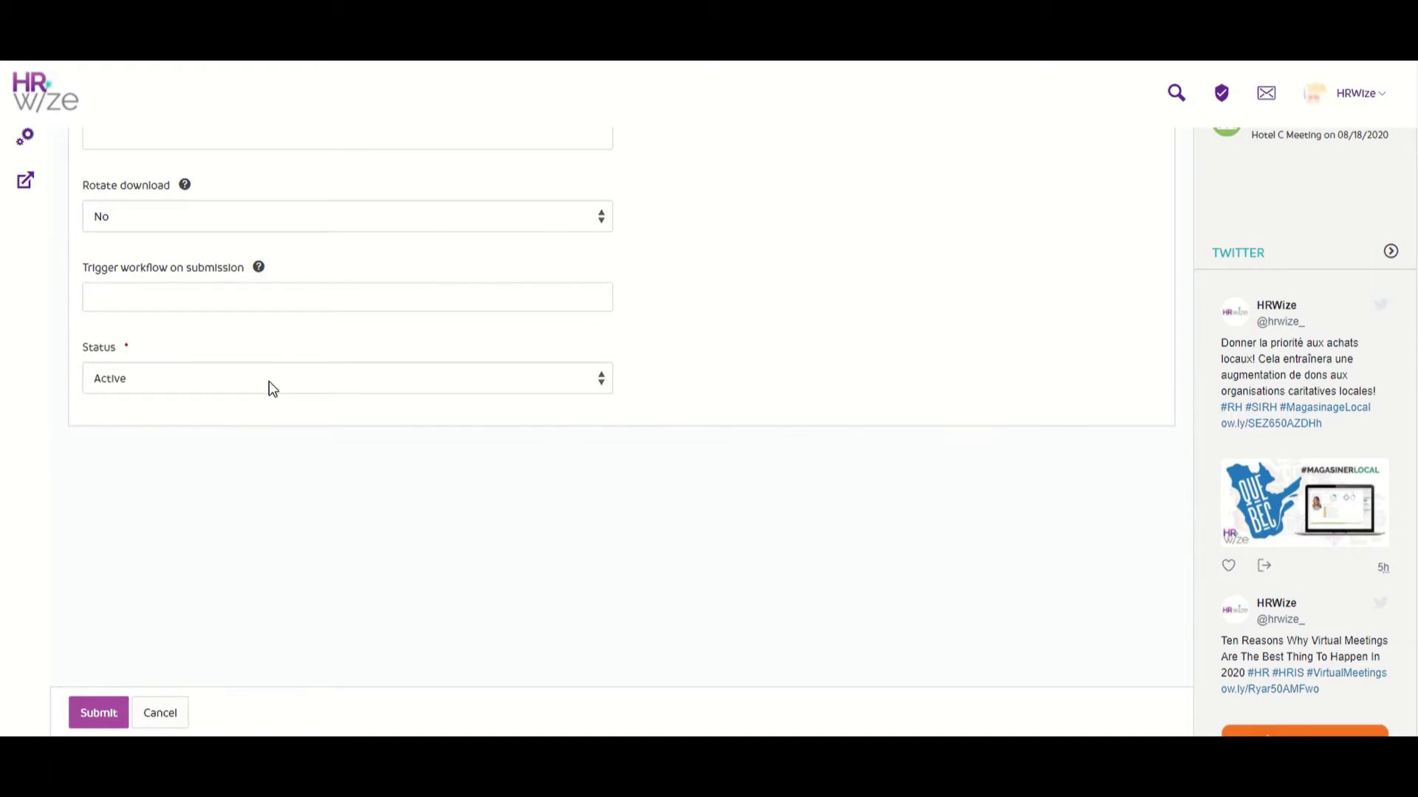
{"action": "scroll", "coordinate": [268, 382], "scroll_direction": "up", "scroll_amount": 6}
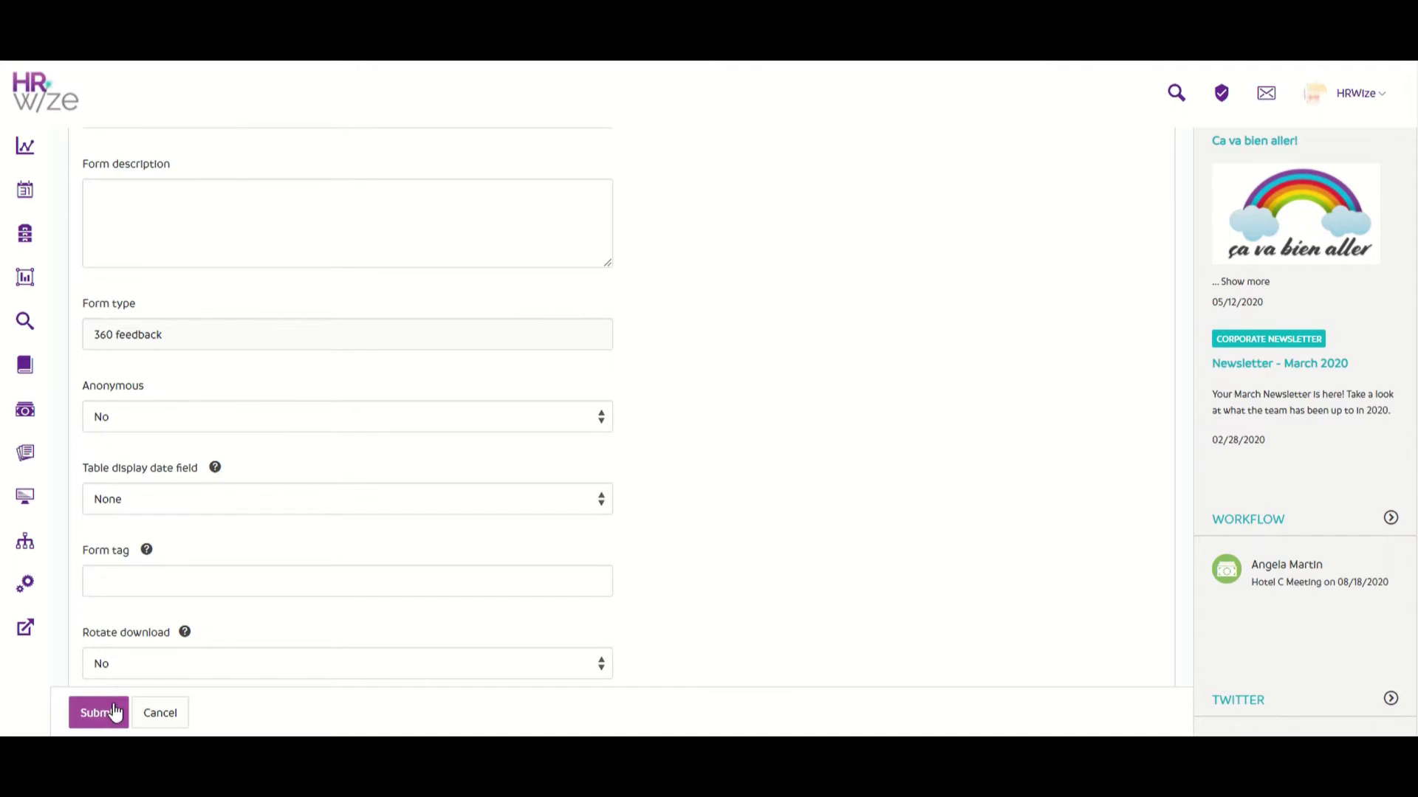
{"action": "left_click", "coordinate": [143, 709]}
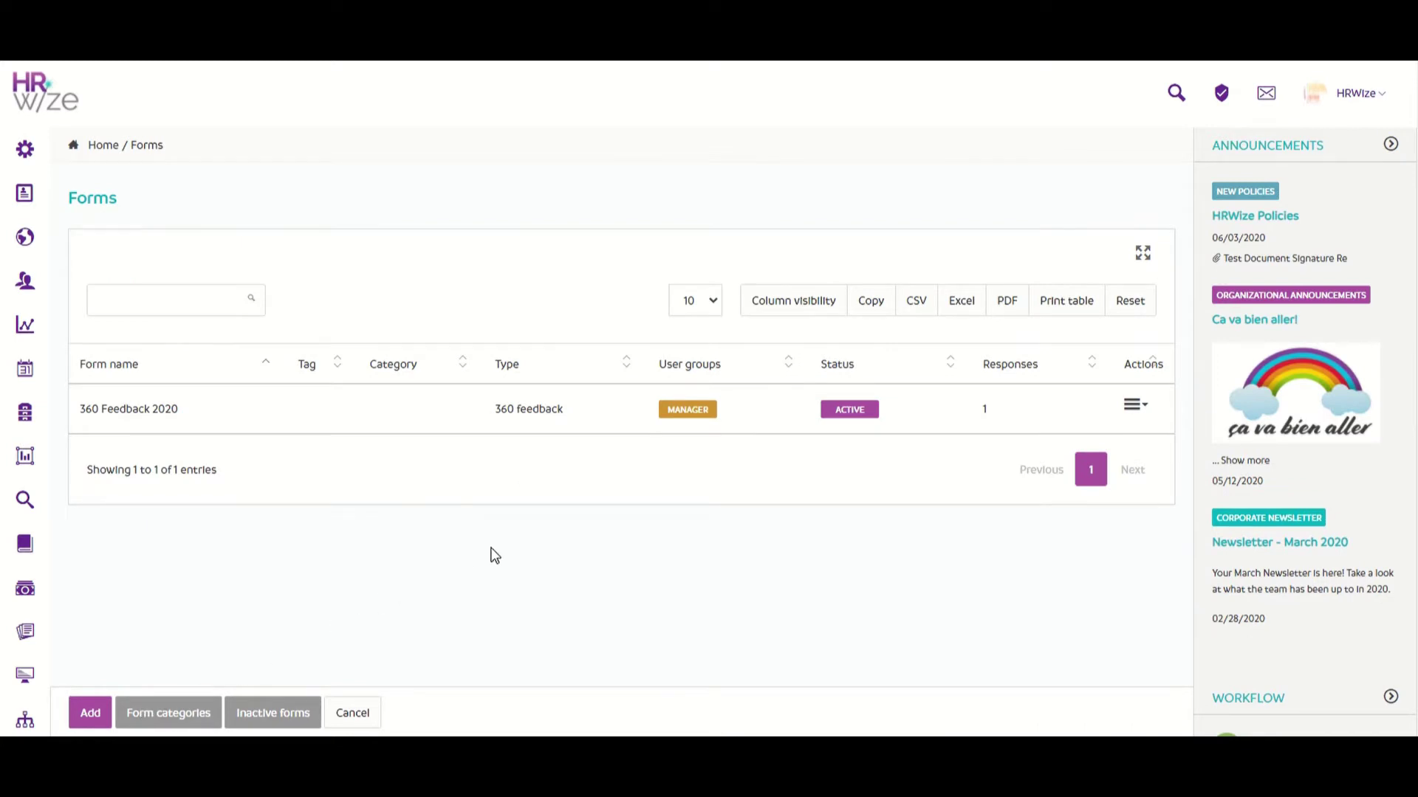
Delete all form responses of the 360 Feedback 2020 form and confirm the deletion twice
{"action": "left_click", "coordinate": [1135, 407]}
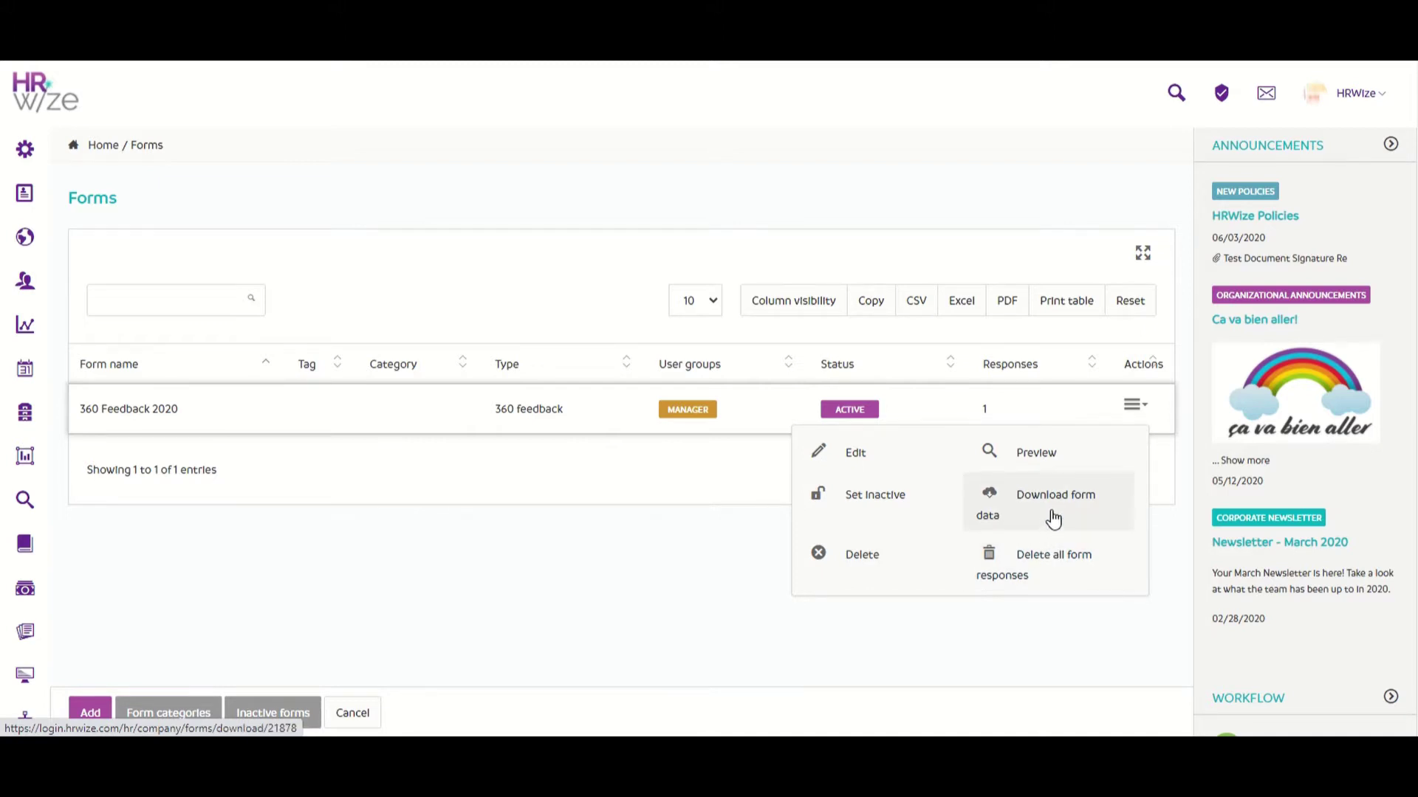
{"action": "left_click", "coordinate": [1061, 573]}
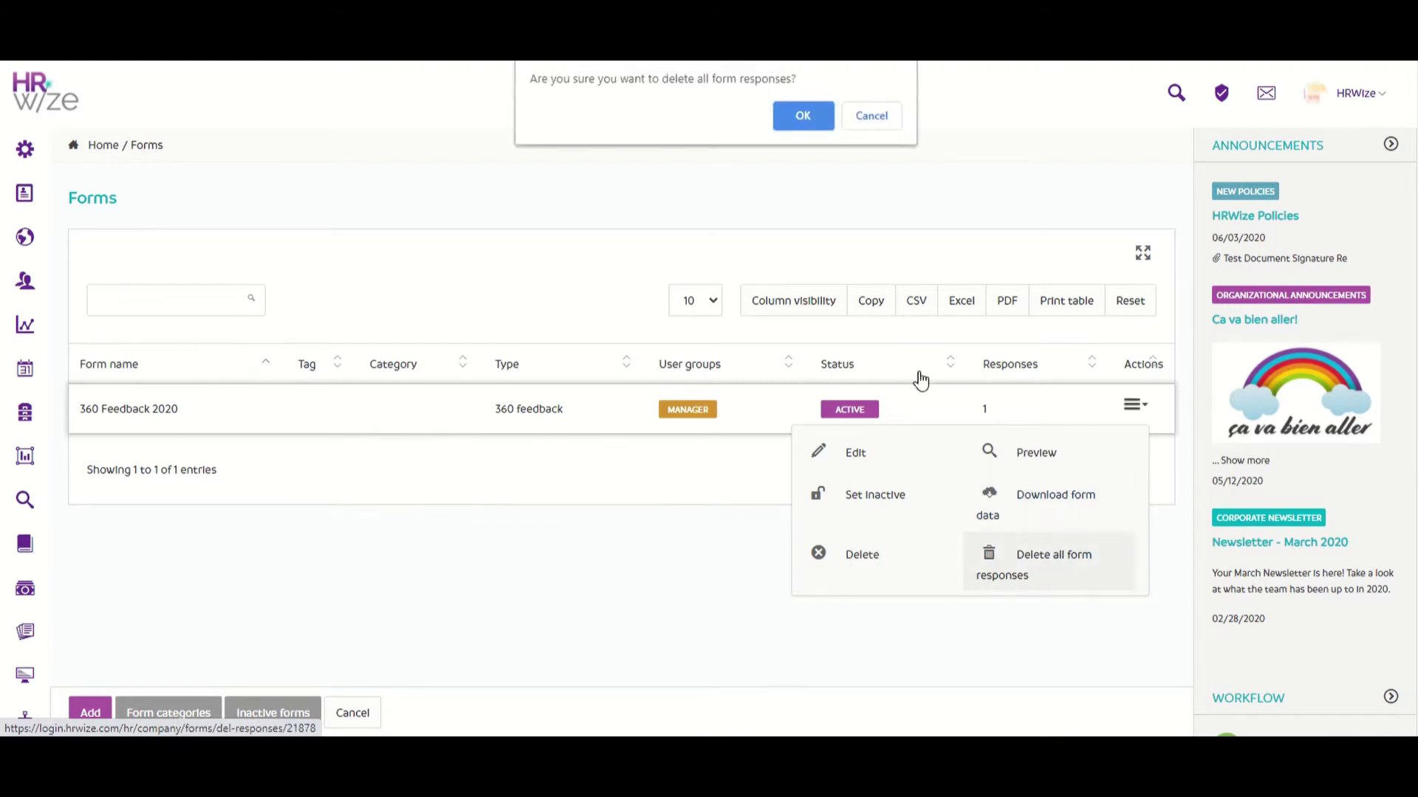
{"action": "left_click", "coordinate": [799, 117]}
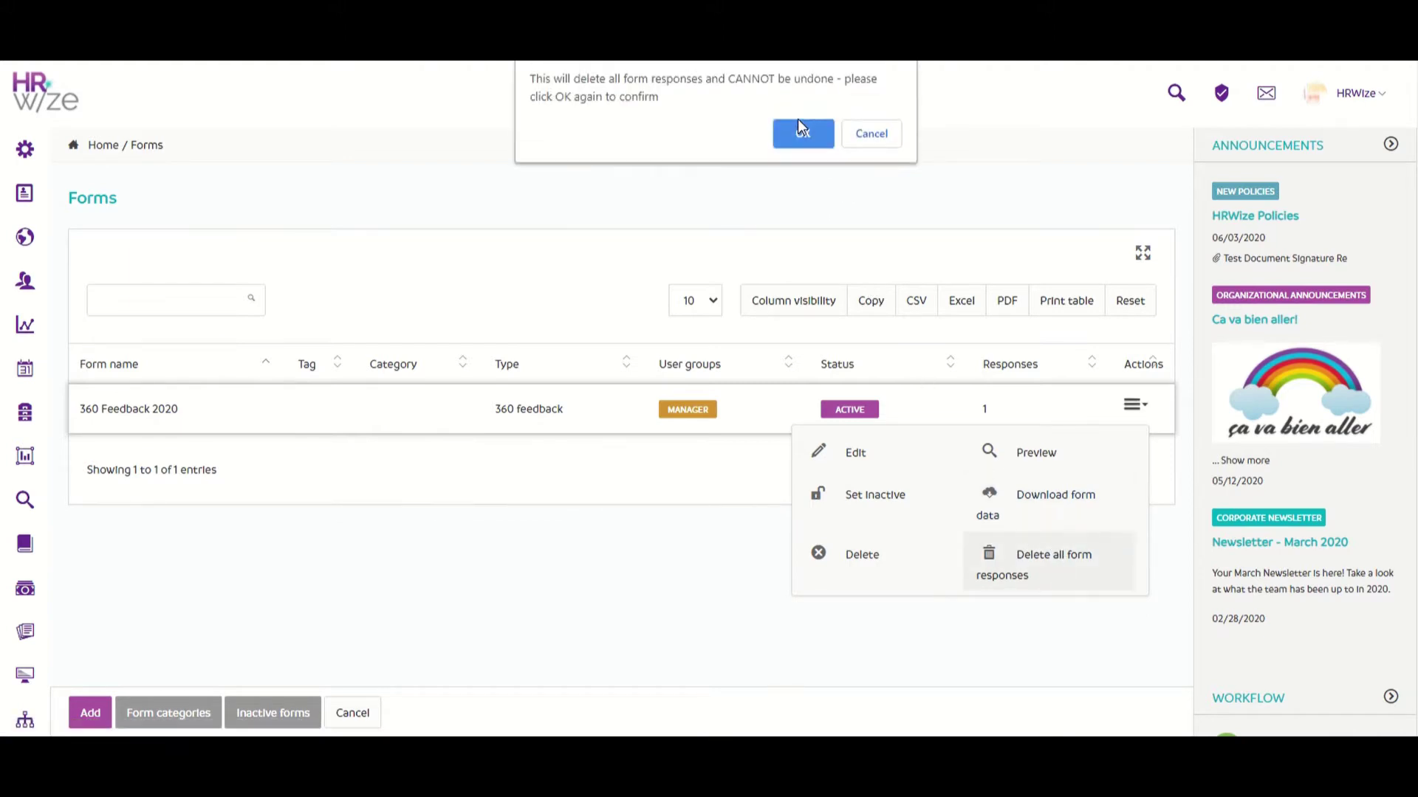
{"action": "left_click", "coordinate": [804, 137]}
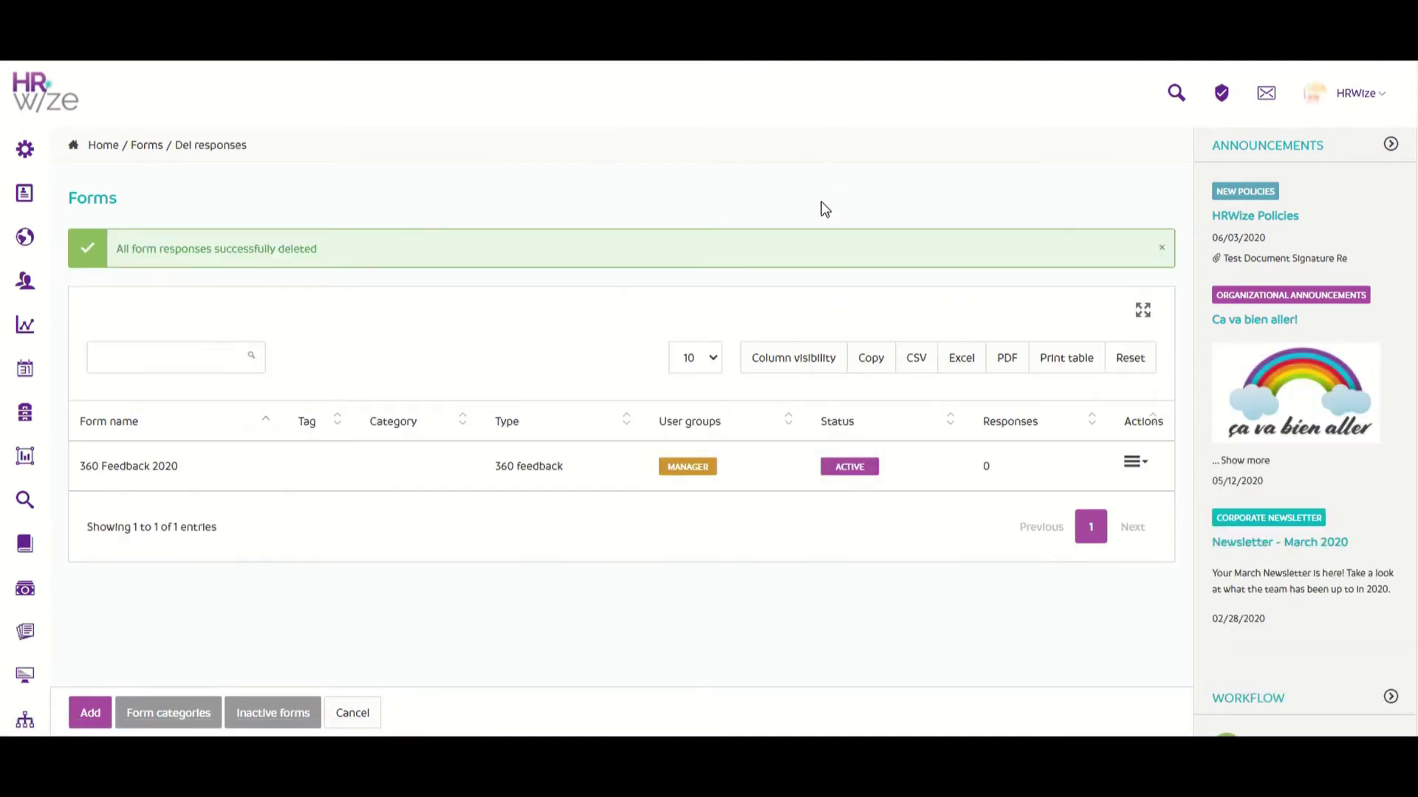
Open 360 Feedback 2020 in the form builder and open the question "How satisfied are you with the work they provide you?" for editing
{"action": "left_click", "coordinate": [1133, 462]}
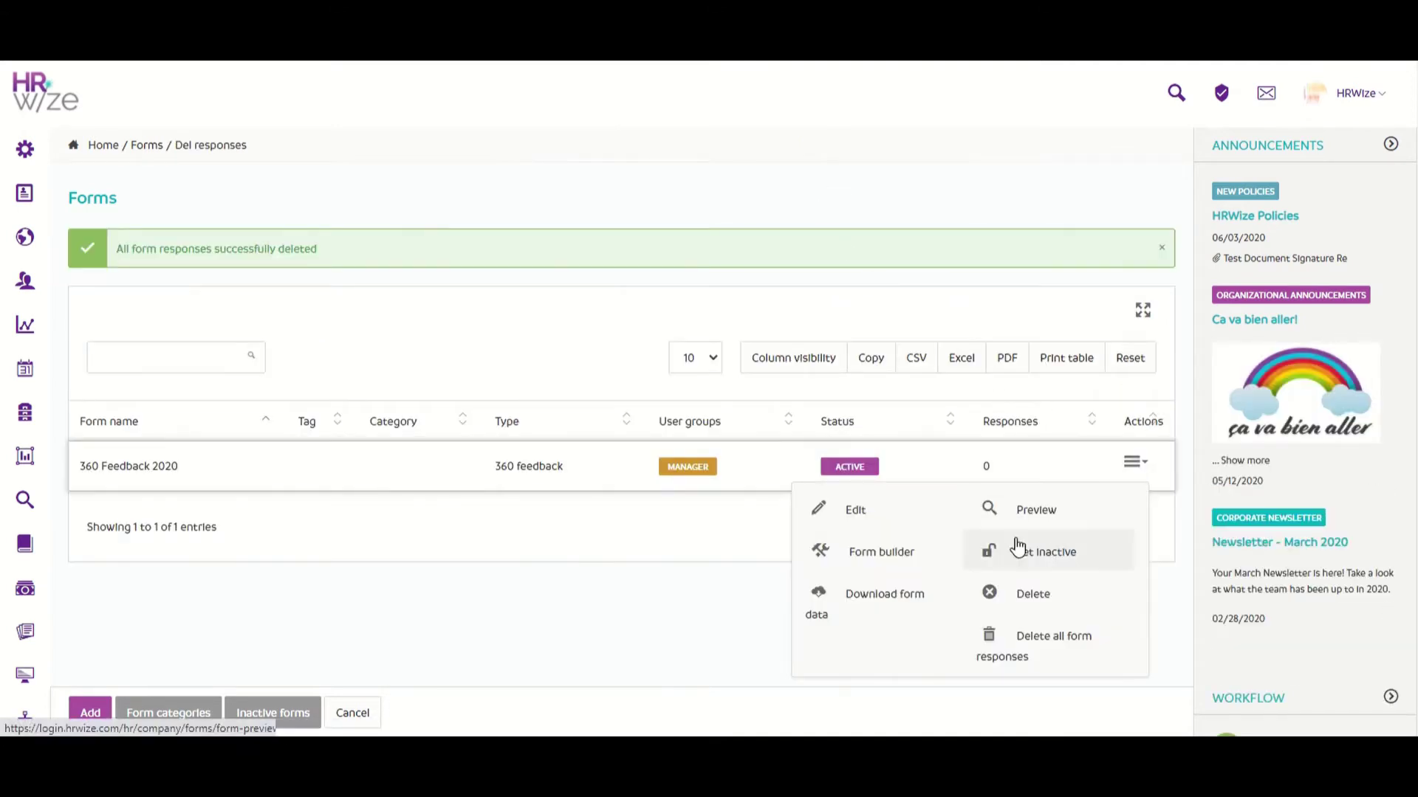
{"action": "left_click", "coordinate": [918, 560]}
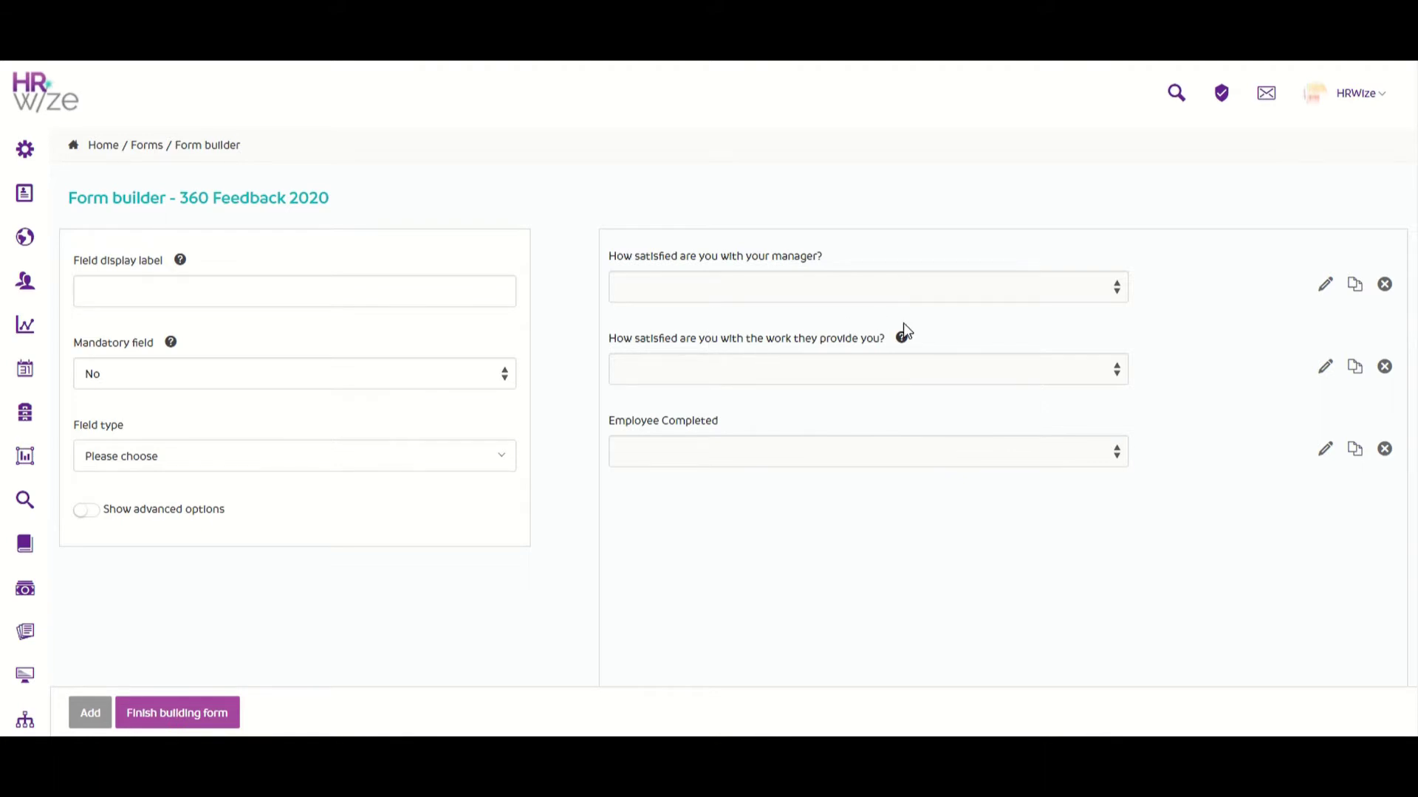
{"action": "mouse_move", "coordinate": [902, 338]}
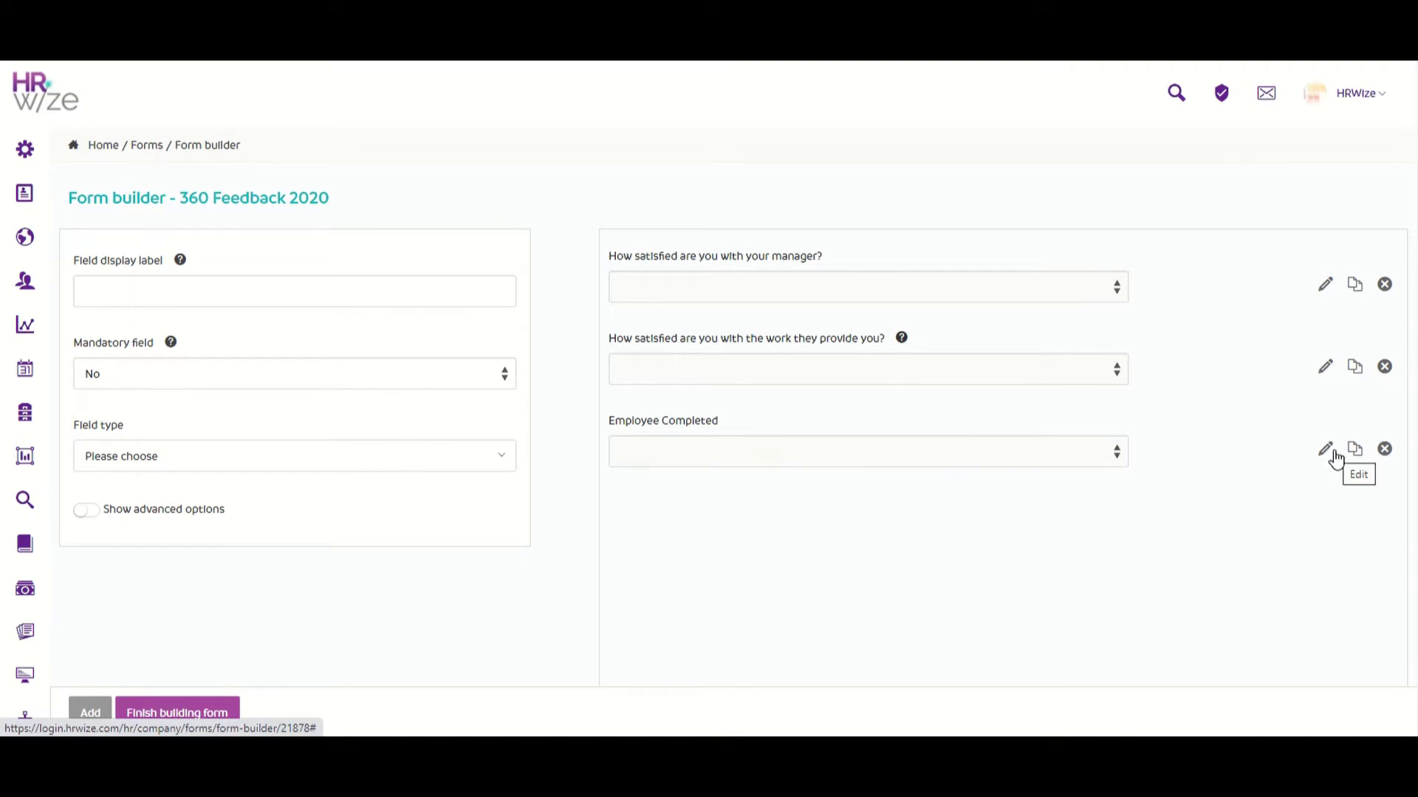
{"action": "left_click", "coordinate": [1328, 371]}
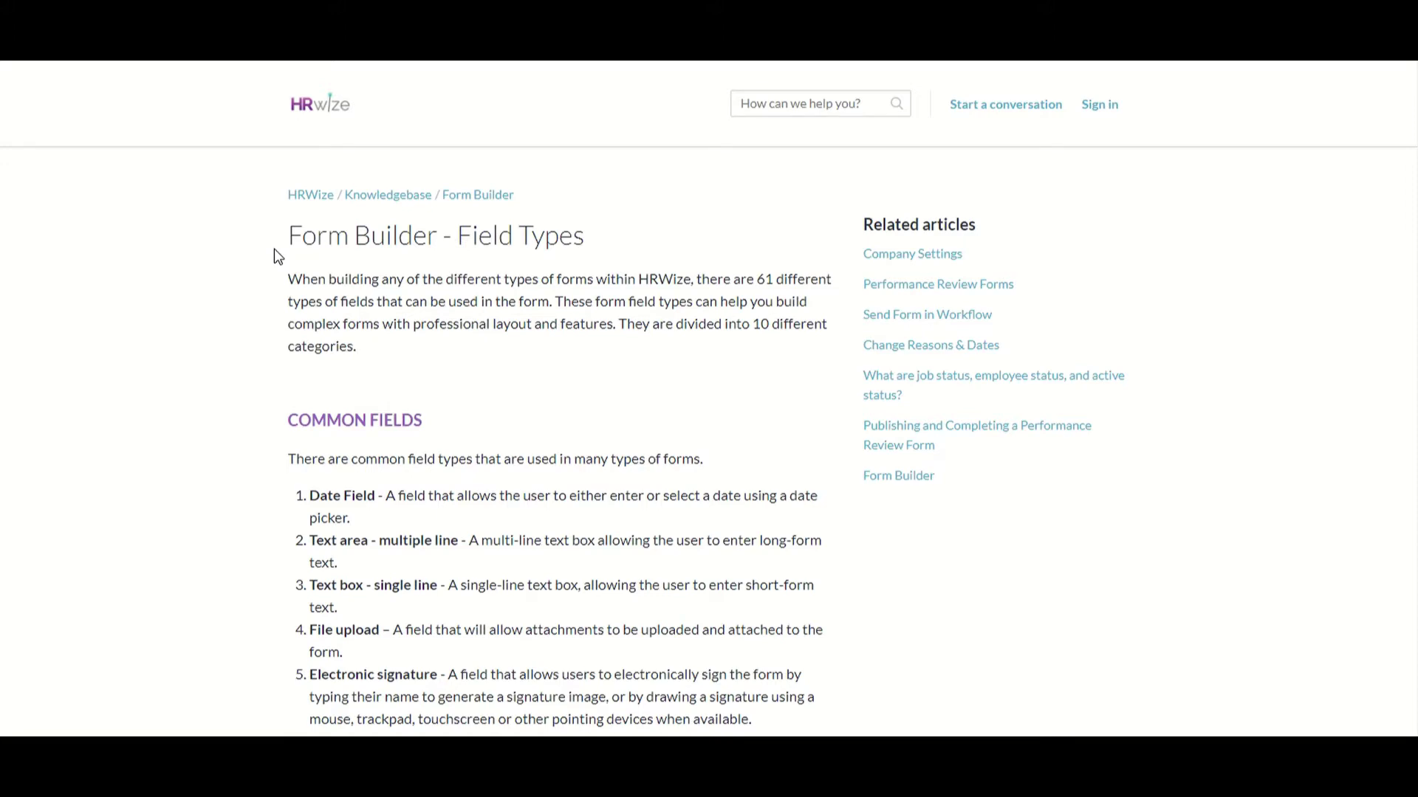
Read through the field type categories in the knowledgebase article "Form Builder - Field Types"
{"action": "scroll", "coordinate": [381, 324], "scroll_direction": "down", "scroll_amount": 4}
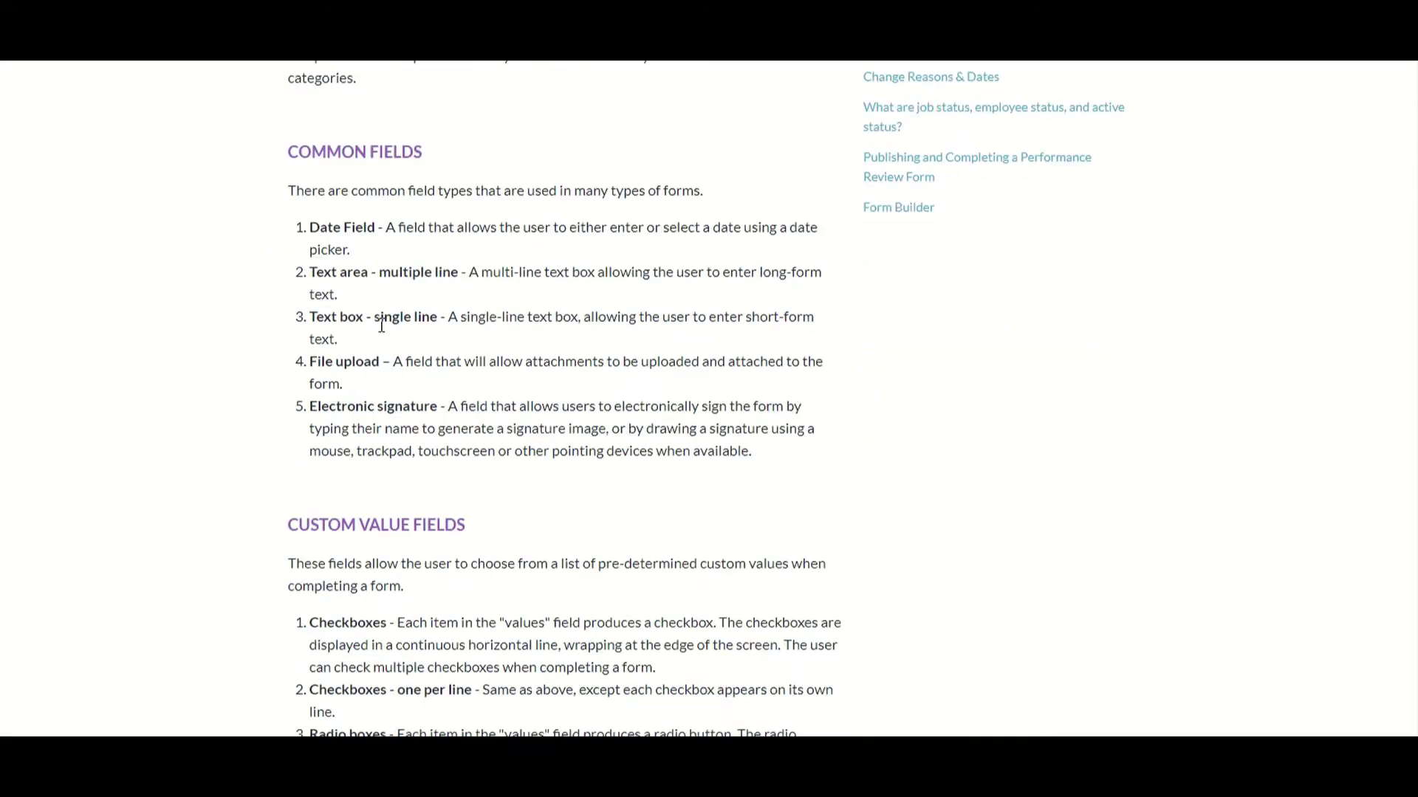
{"action": "scroll", "coordinate": [380, 332], "scroll_direction": "down", "scroll_amount": 3}
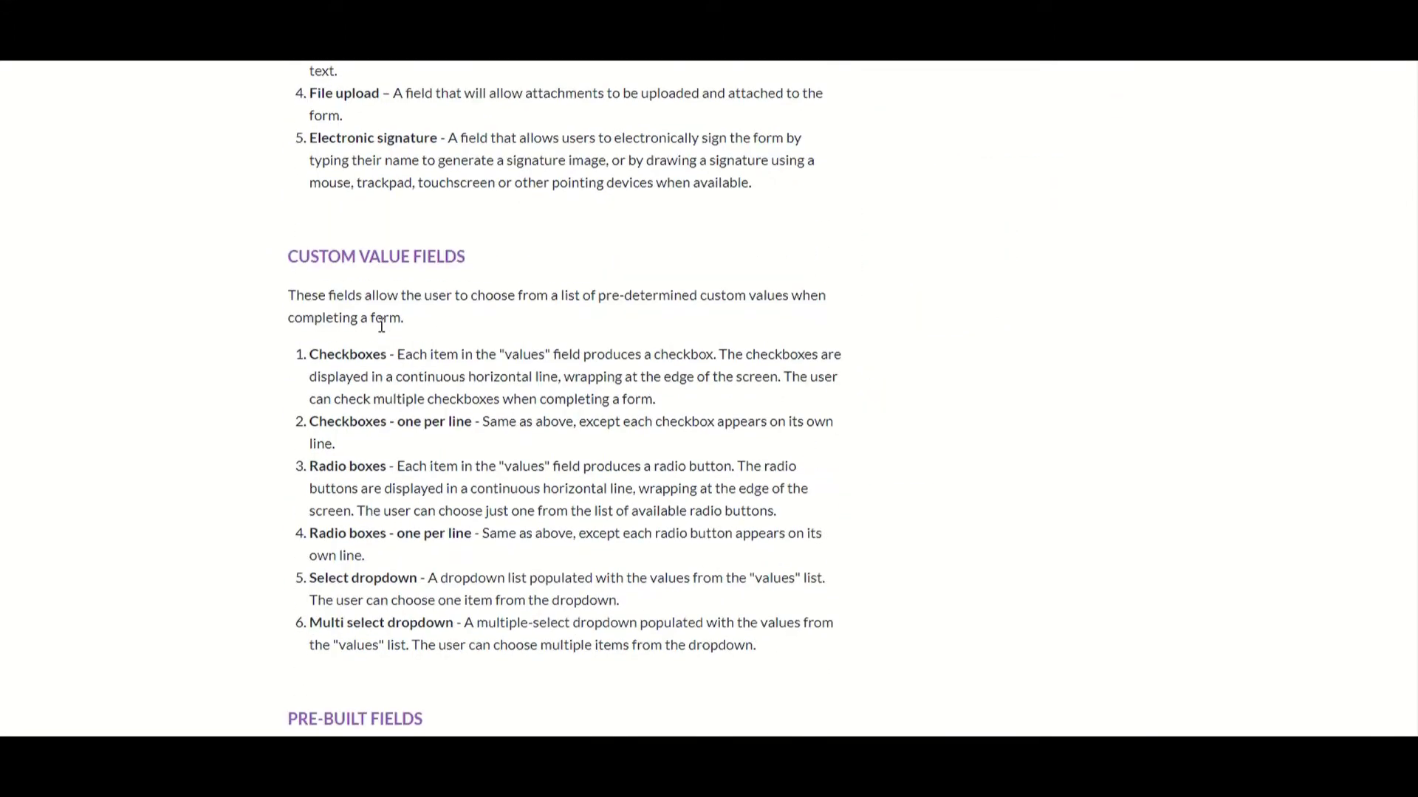
{"action": "scroll", "coordinate": [381, 326], "scroll_direction": "down", "scroll_amount": 15}
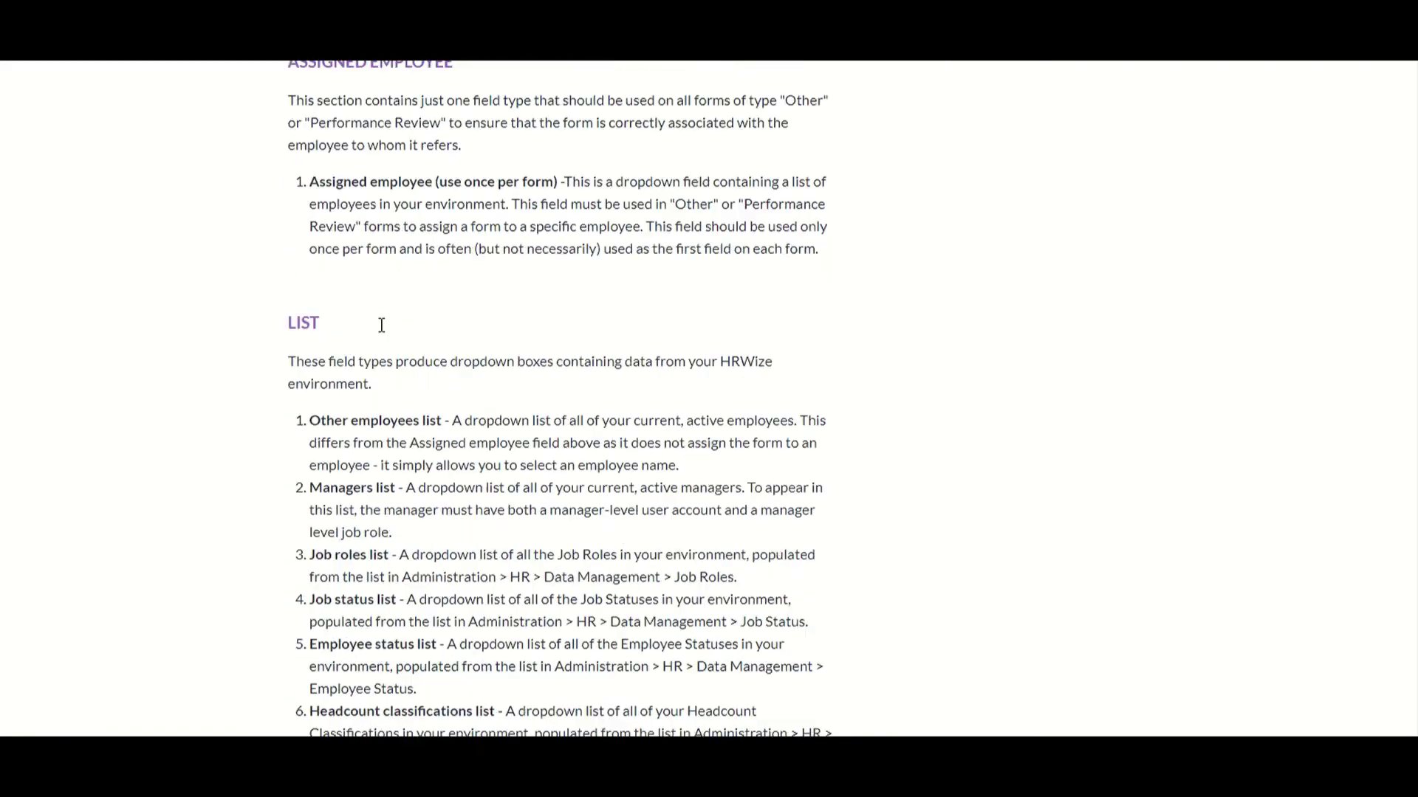
Show the question's advanced options, review its description, editability and field order settings, and finish building the form
{"action": "left_click", "coordinate": [90, 511]}
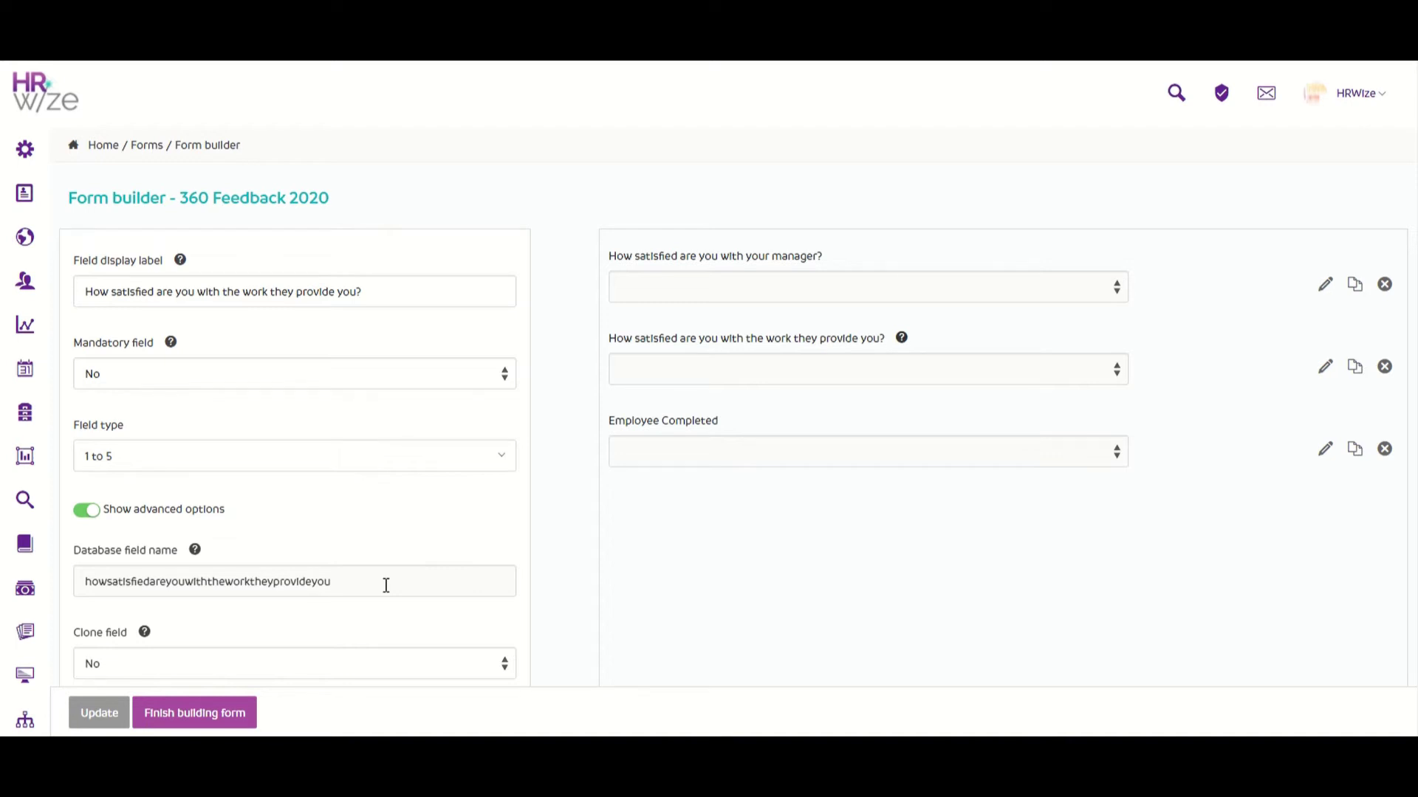
{"action": "scroll", "coordinate": [386, 585], "scroll_direction": "down", "scroll_amount": 2}
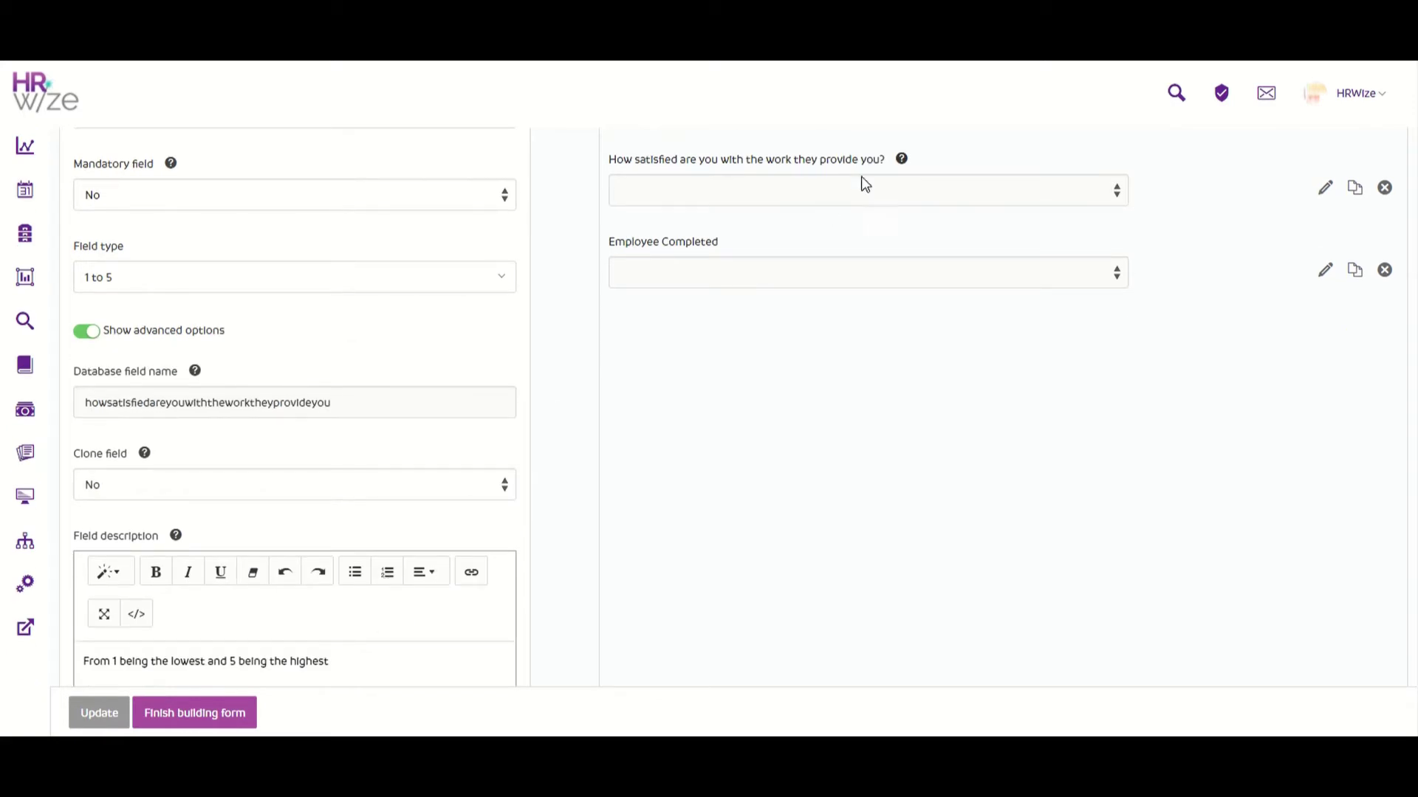
{"action": "mouse_move", "coordinate": [901, 163]}
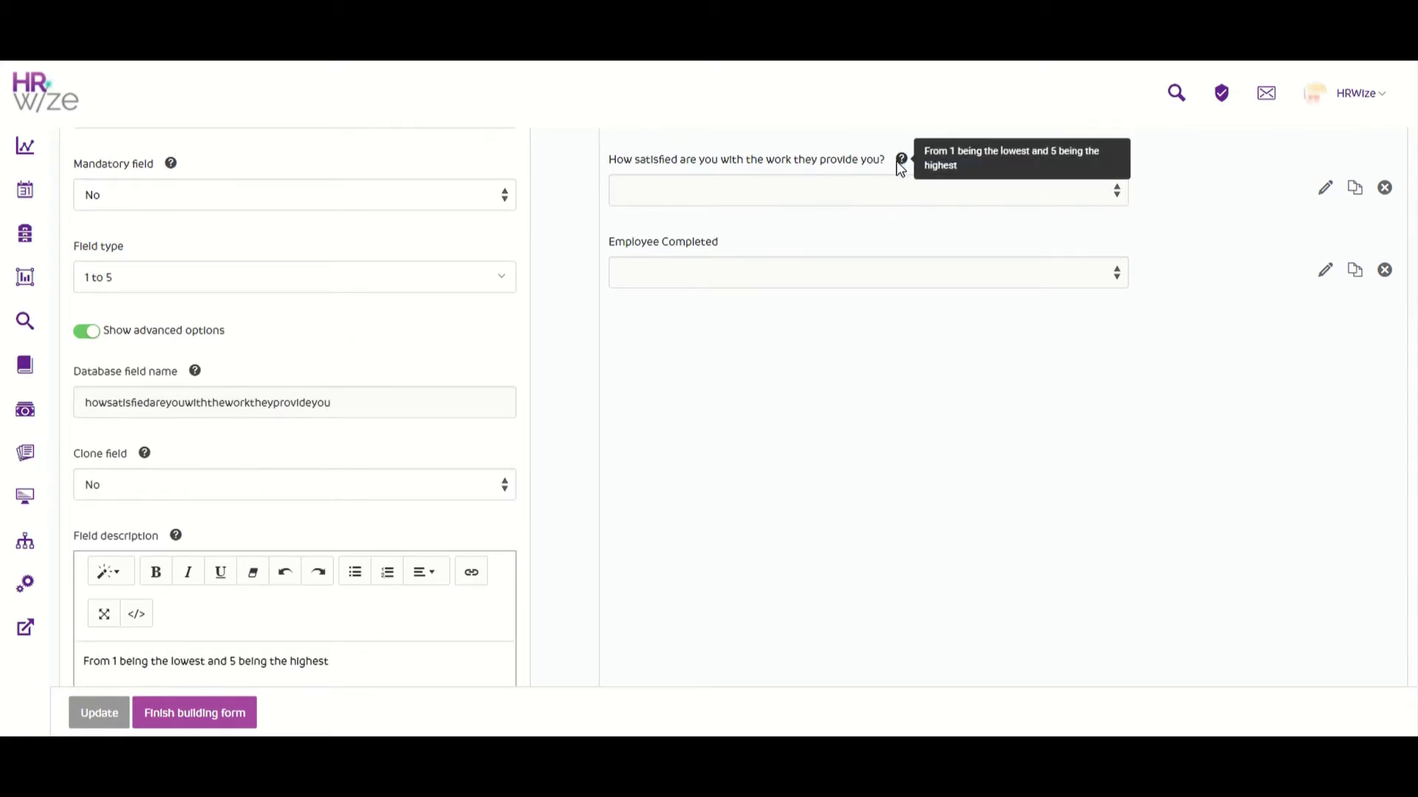
{"action": "scroll", "coordinate": [719, 370], "scroll_direction": "down", "scroll_amount": 3}
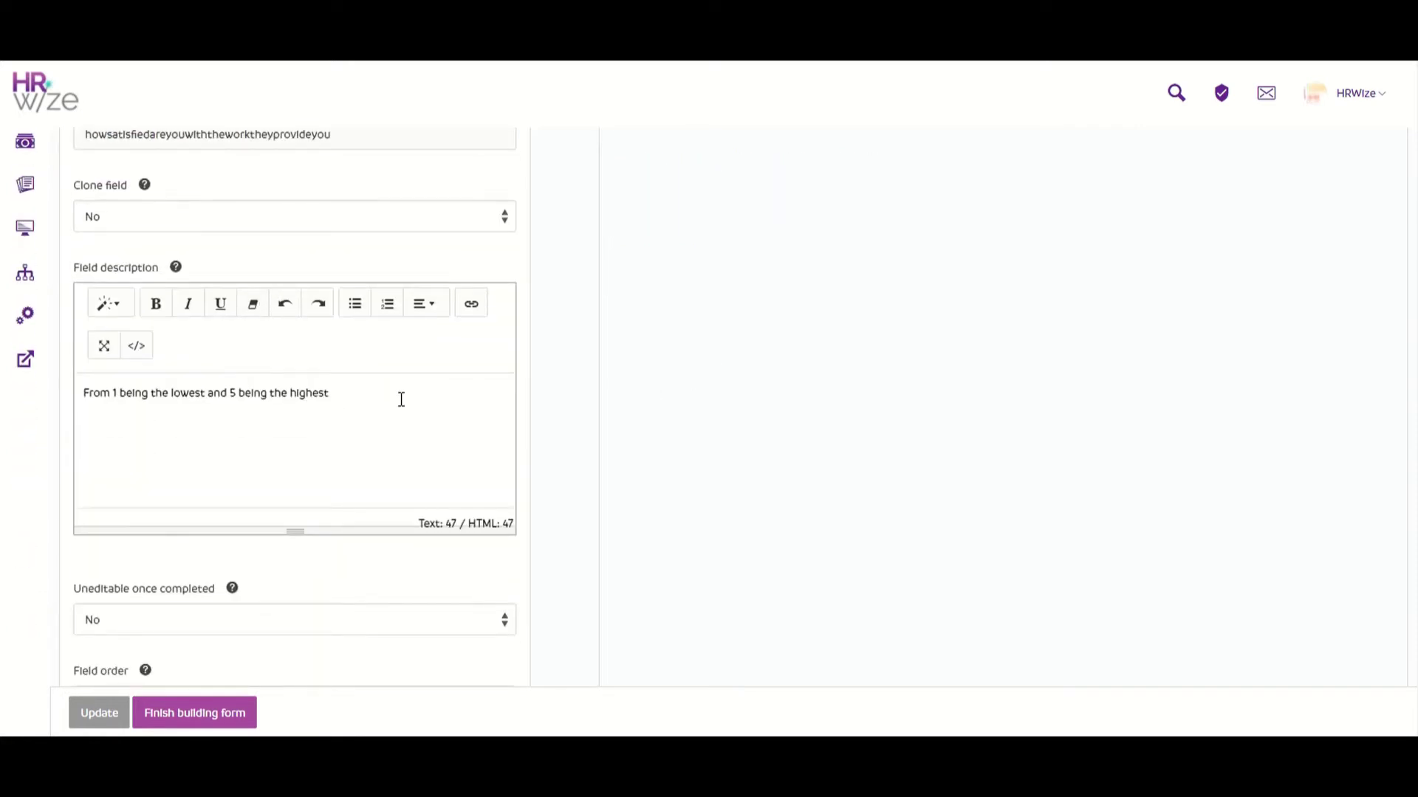
{"action": "scroll", "coordinate": [401, 400], "scroll_direction": "down", "scroll_amount": 2}
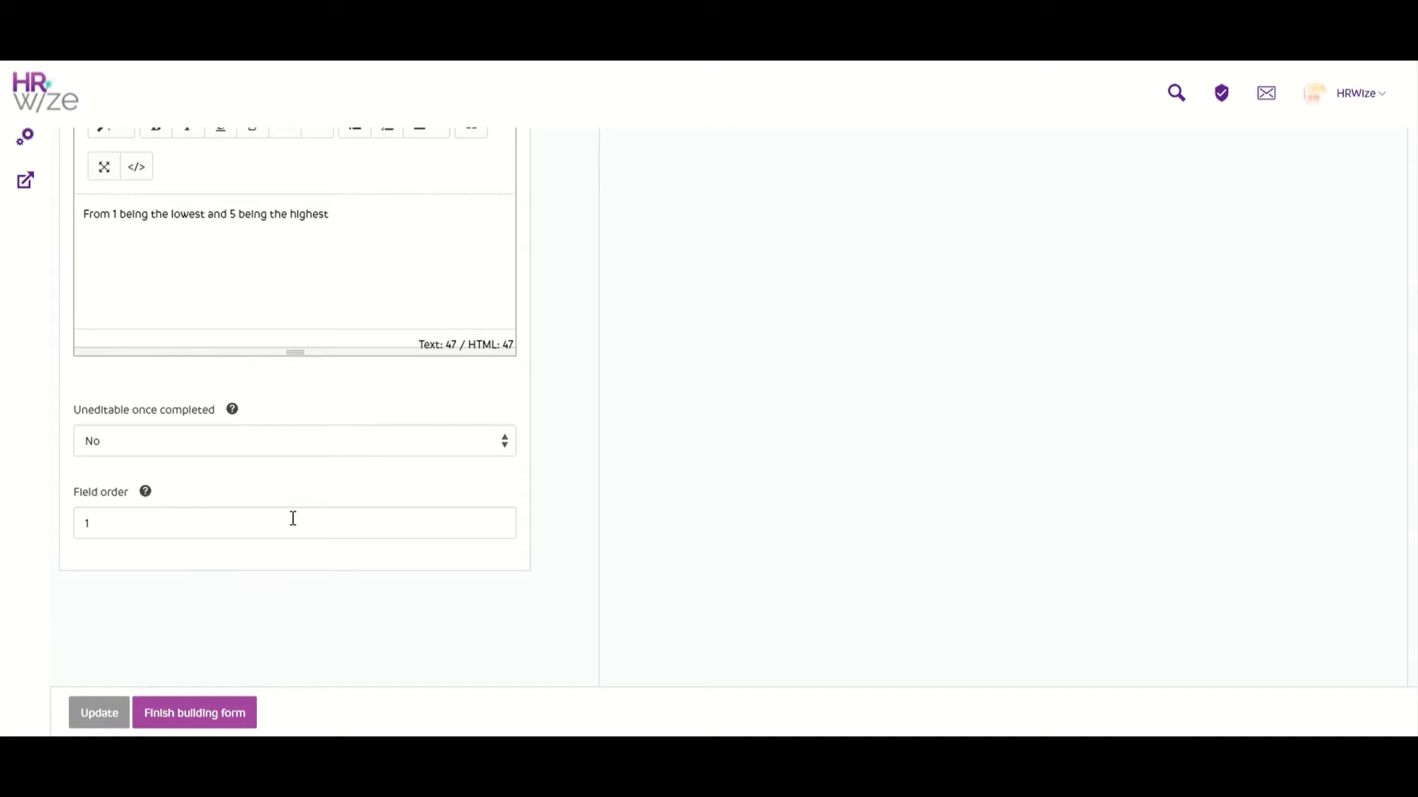
{"action": "scroll", "coordinate": [293, 518], "scroll_direction": "up", "scroll_amount": 8}
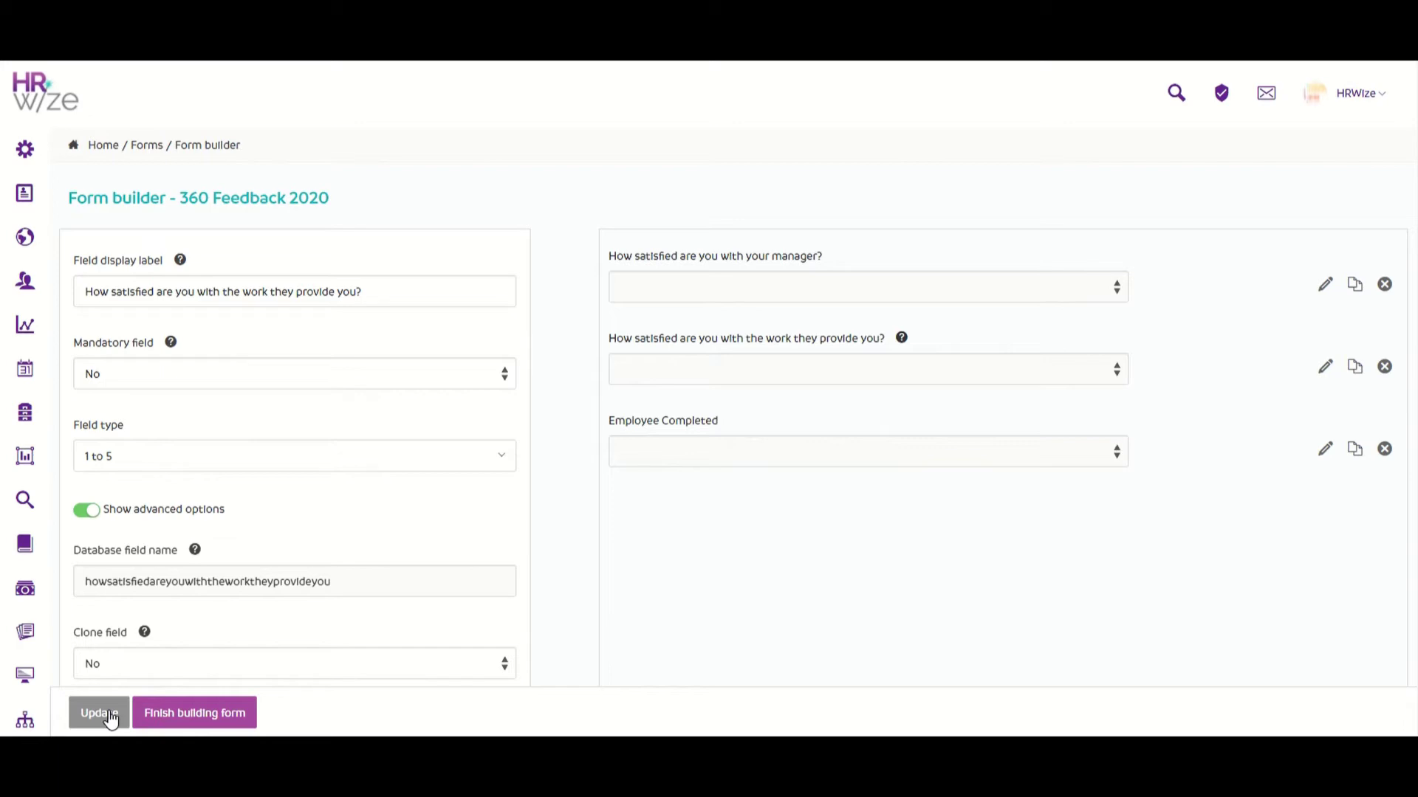
{"action": "left_click", "coordinate": [173, 715]}
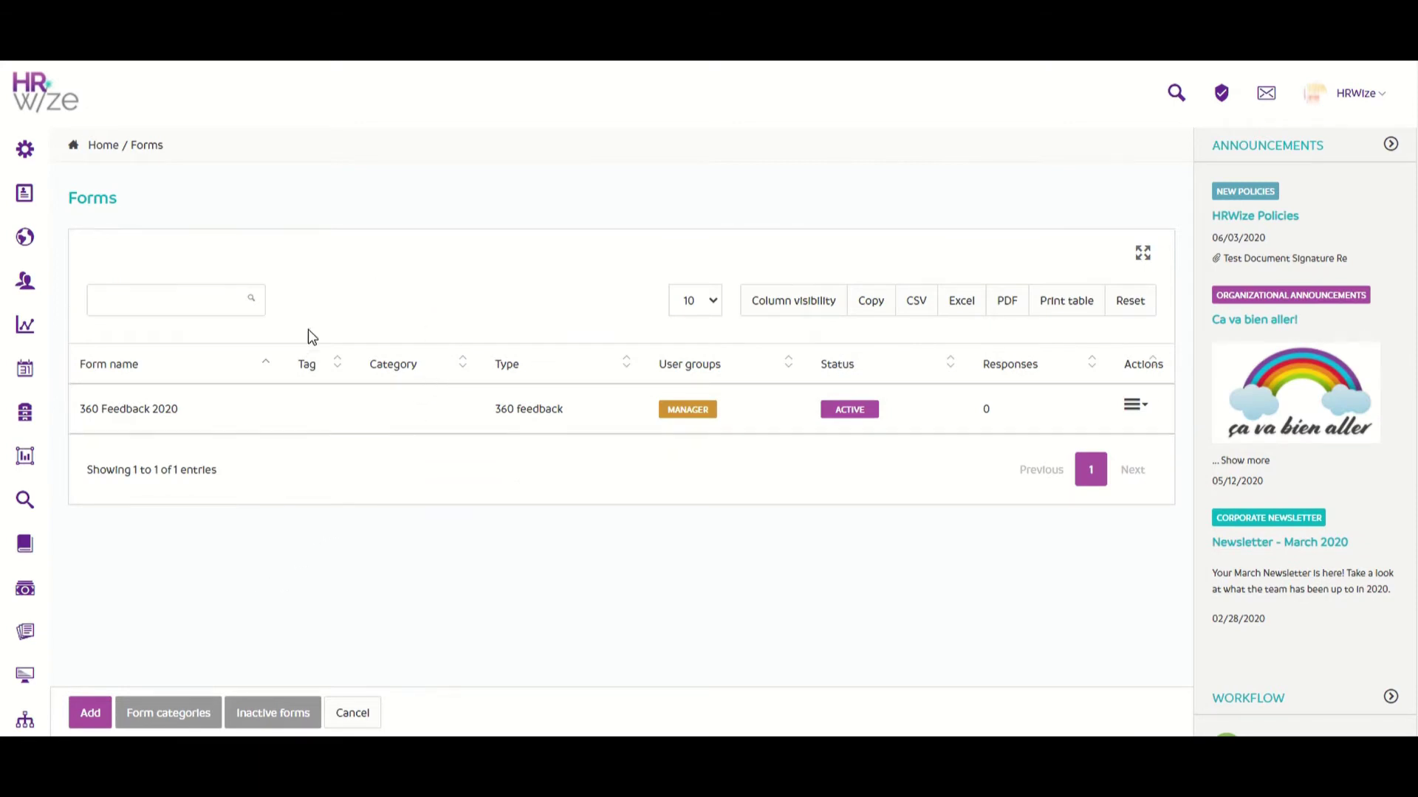
Go to the 360 feedback requests under Performance and start adding a new feedback request
{"action": "mouse_move", "coordinate": [32, 378]}
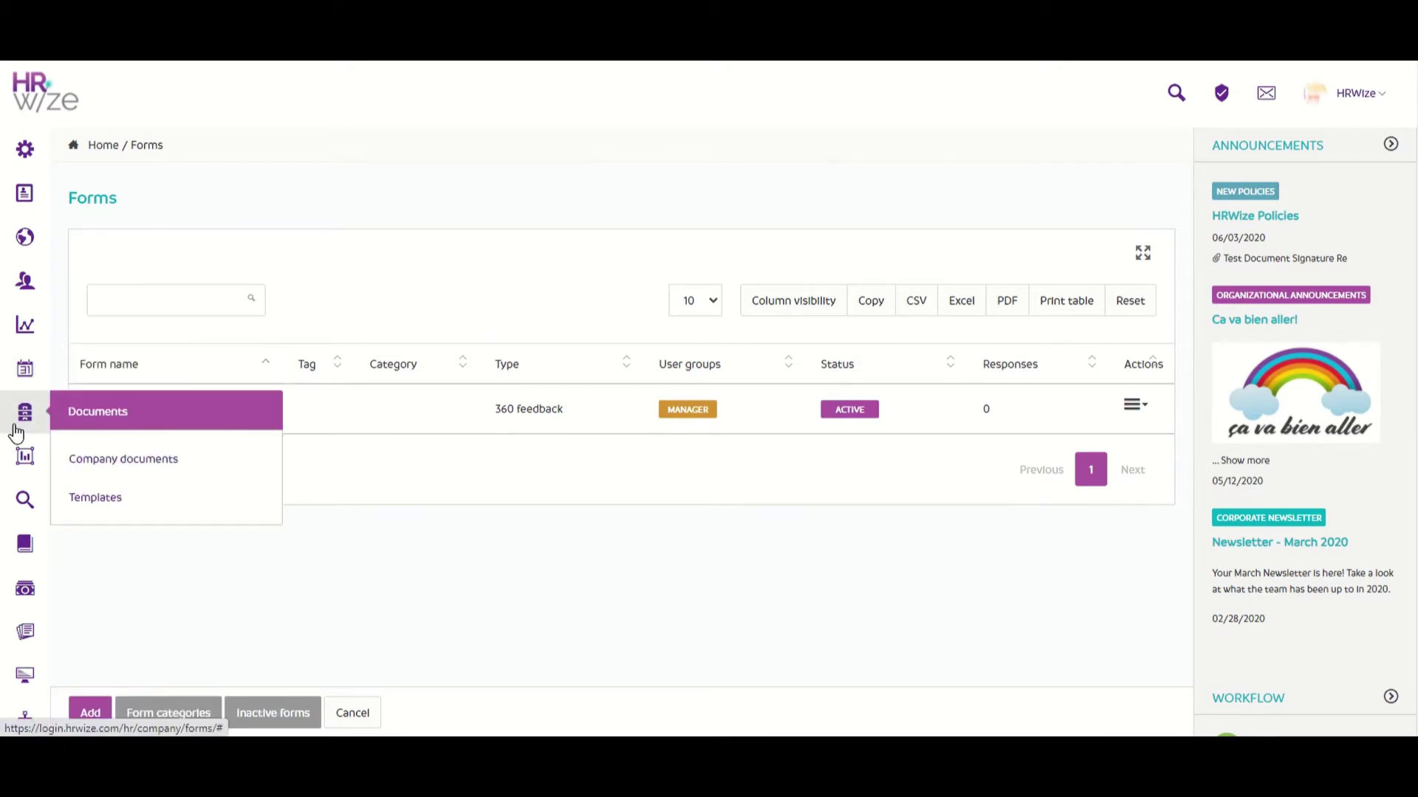
{"action": "mouse_move", "coordinate": [22, 454]}
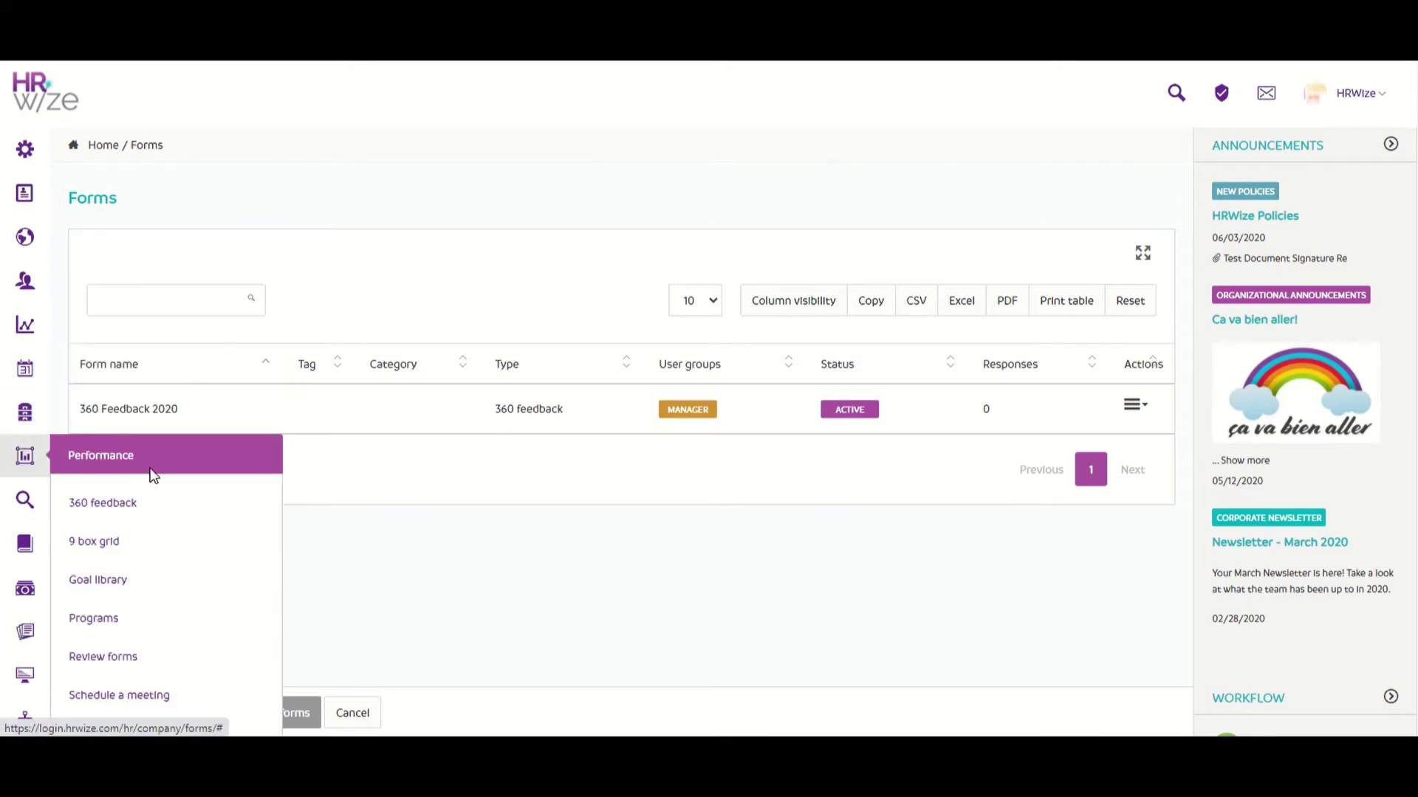
{"action": "left_click", "coordinate": [177, 508]}
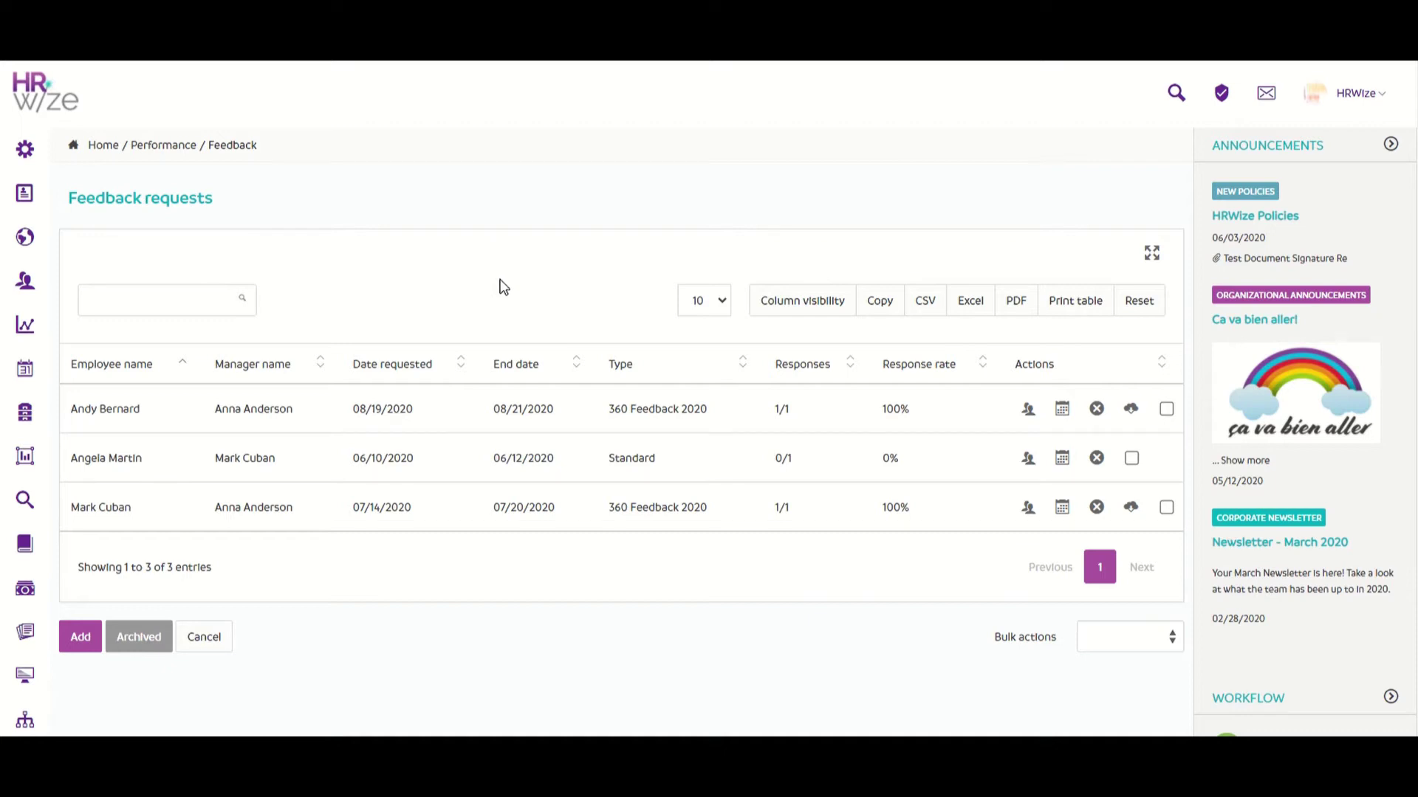
{"action": "left_click", "coordinate": [88, 638]}
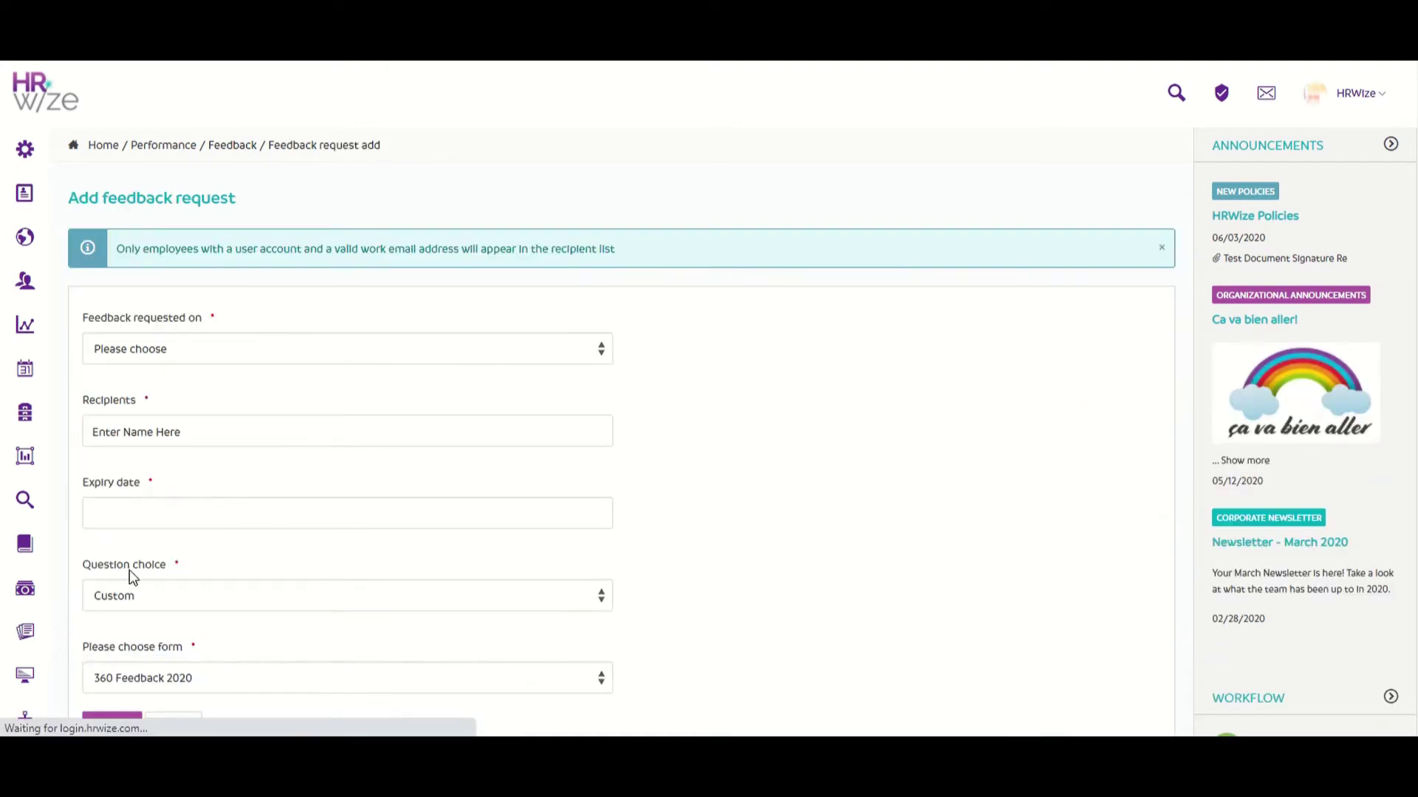
Choose the employee the feedback is requested on and add another employee as the recipient
{"action": "left_click", "coordinate": [275, 347]}
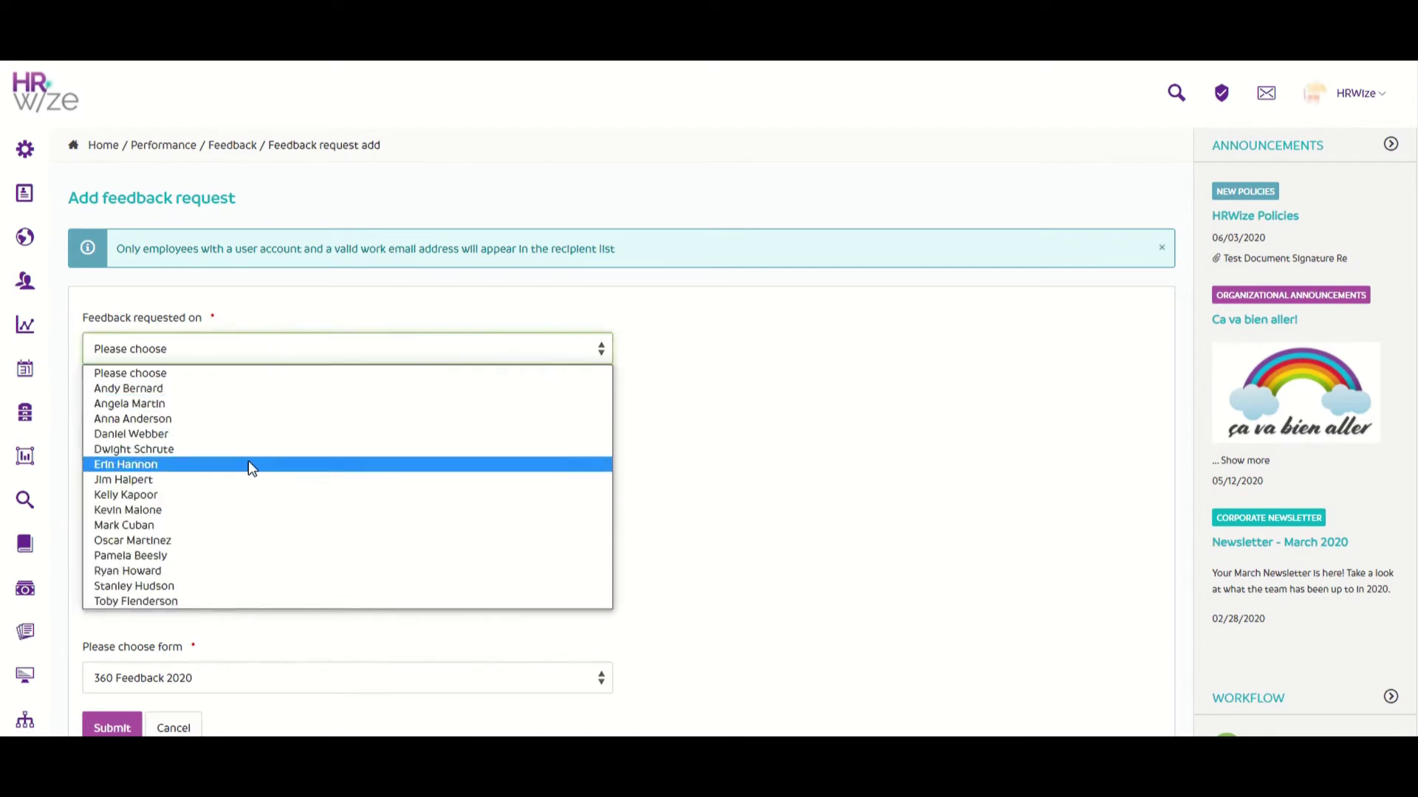
{"action": "left_click", "coordinate": [223, 526]}
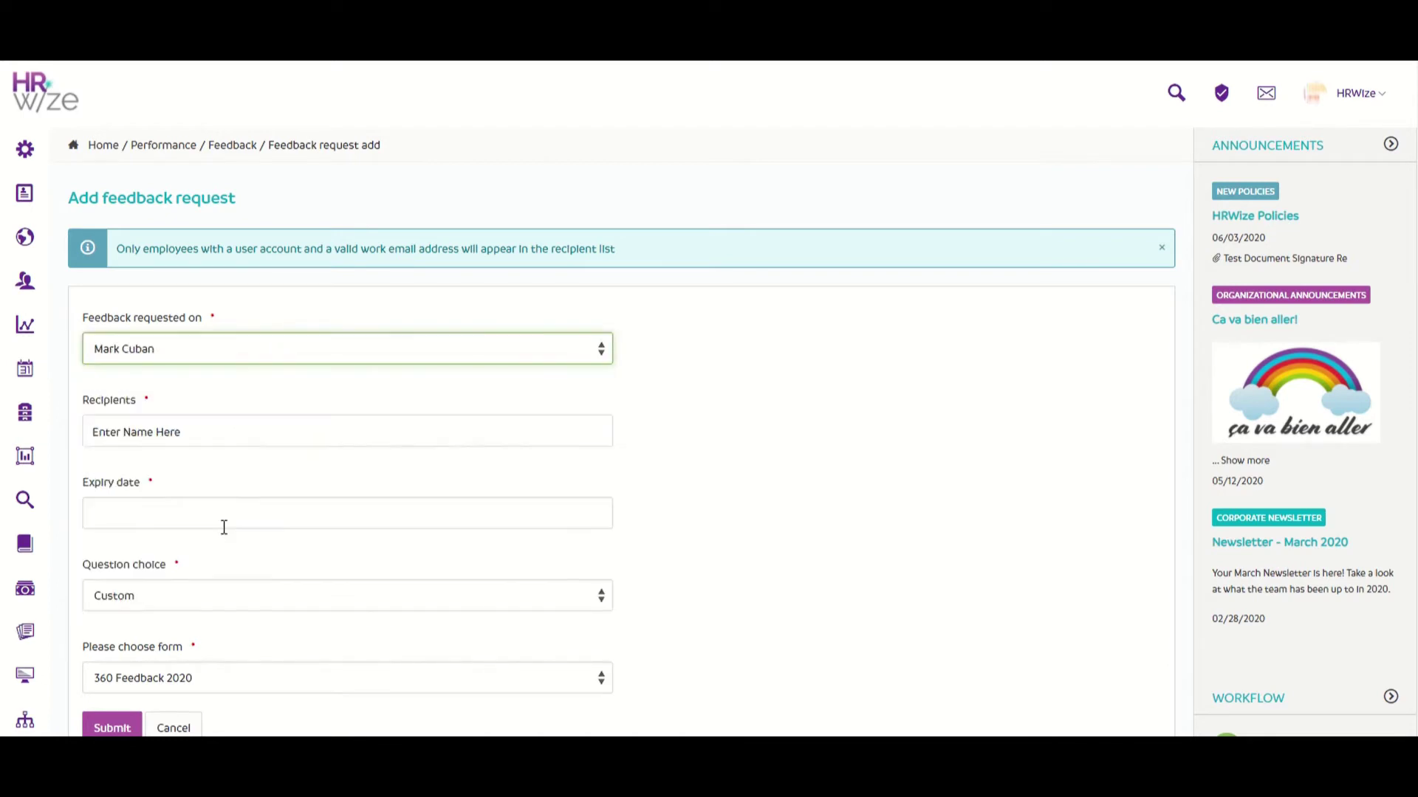
{"action": "left_click", "coordinate": [194, 437]}
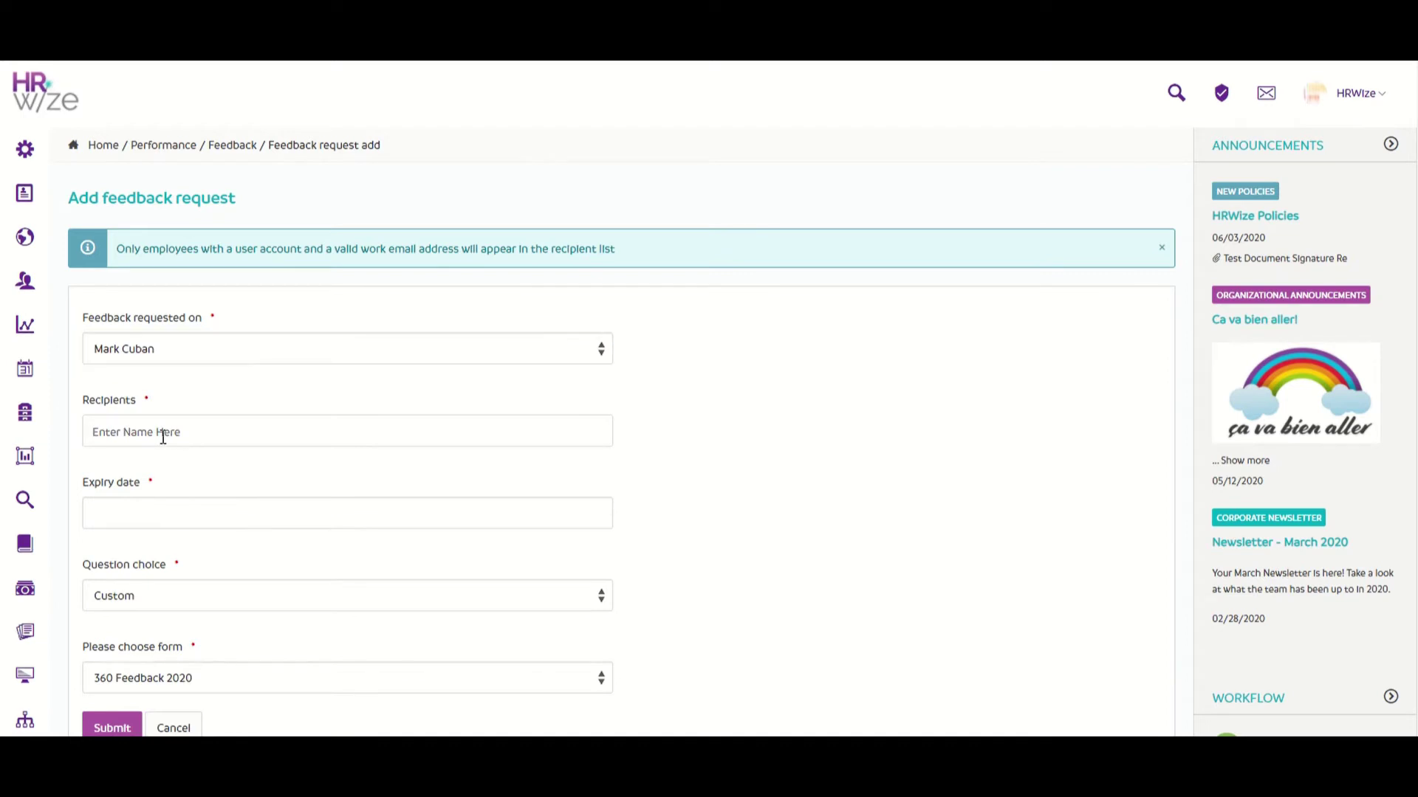
{"action": "type", "text": "an"}
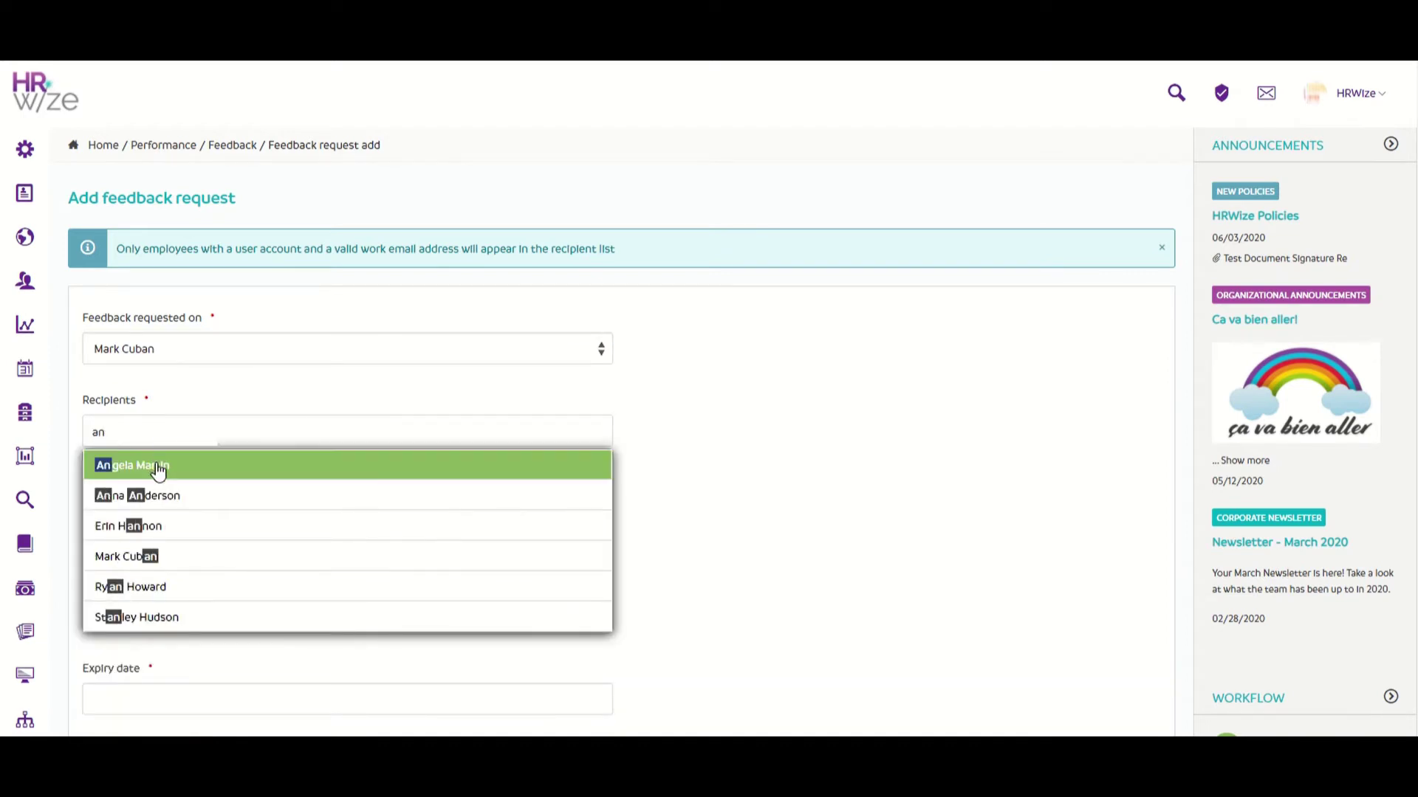
{"action": "left_click", "coordinate": [158, 468]}
Set the request's expiry date to 08/21/2020 and keep the question choice on Custom
{"action": "scroll", "coordinate": [156, 463], "scroll_direction": "down", "scroll_amount": 1}
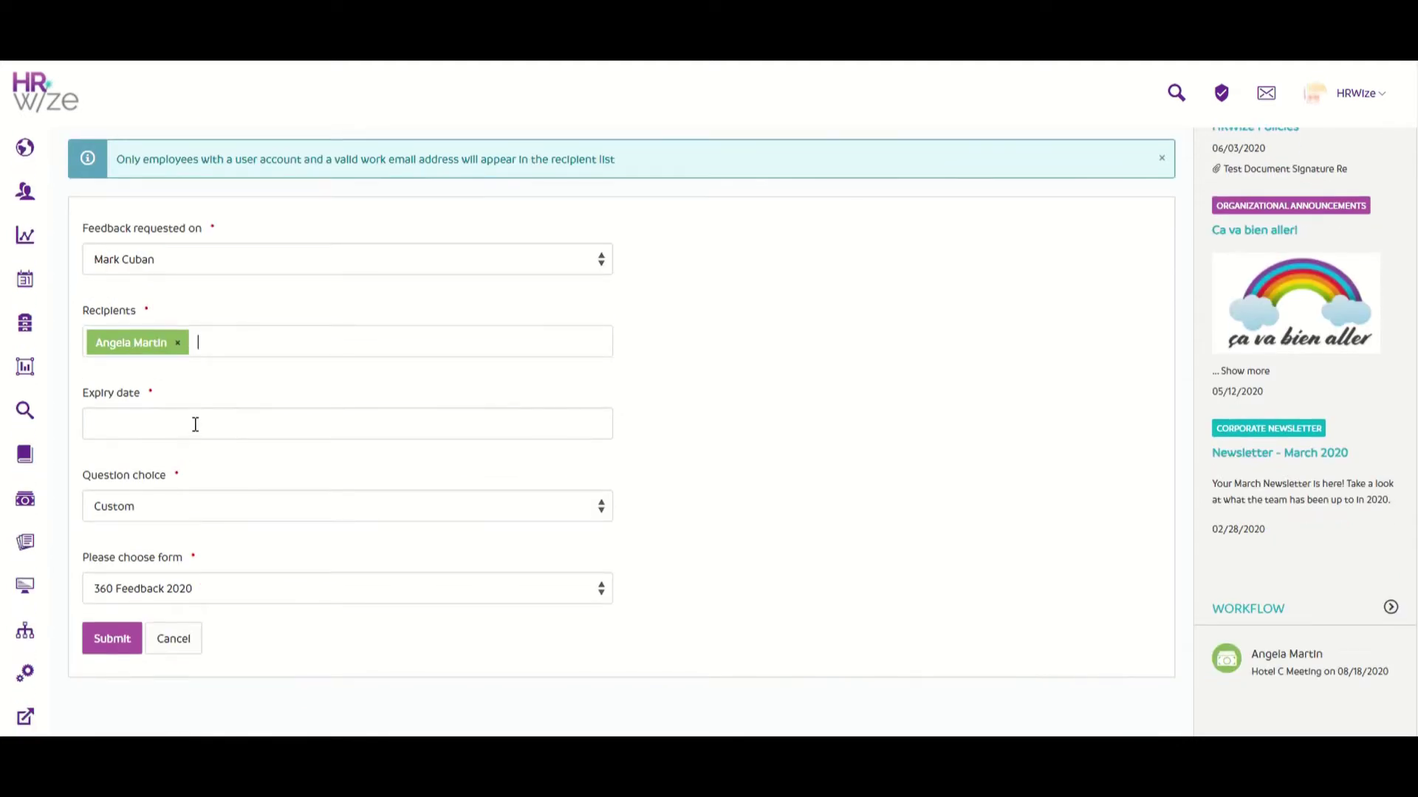
{"action": "left_click", "coordinate": [195, 424]}
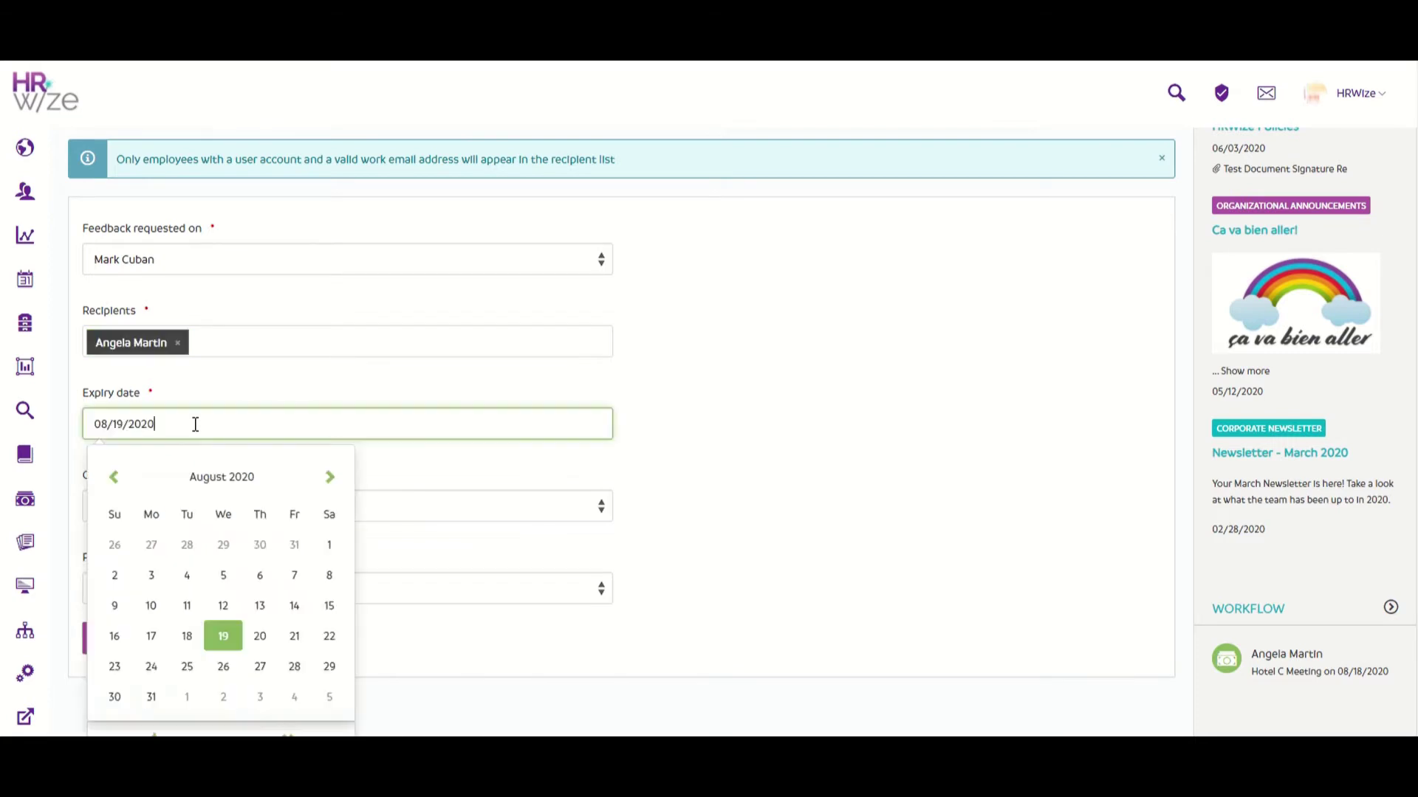
{"action": "left_click", "coordinate": [295, 633]}
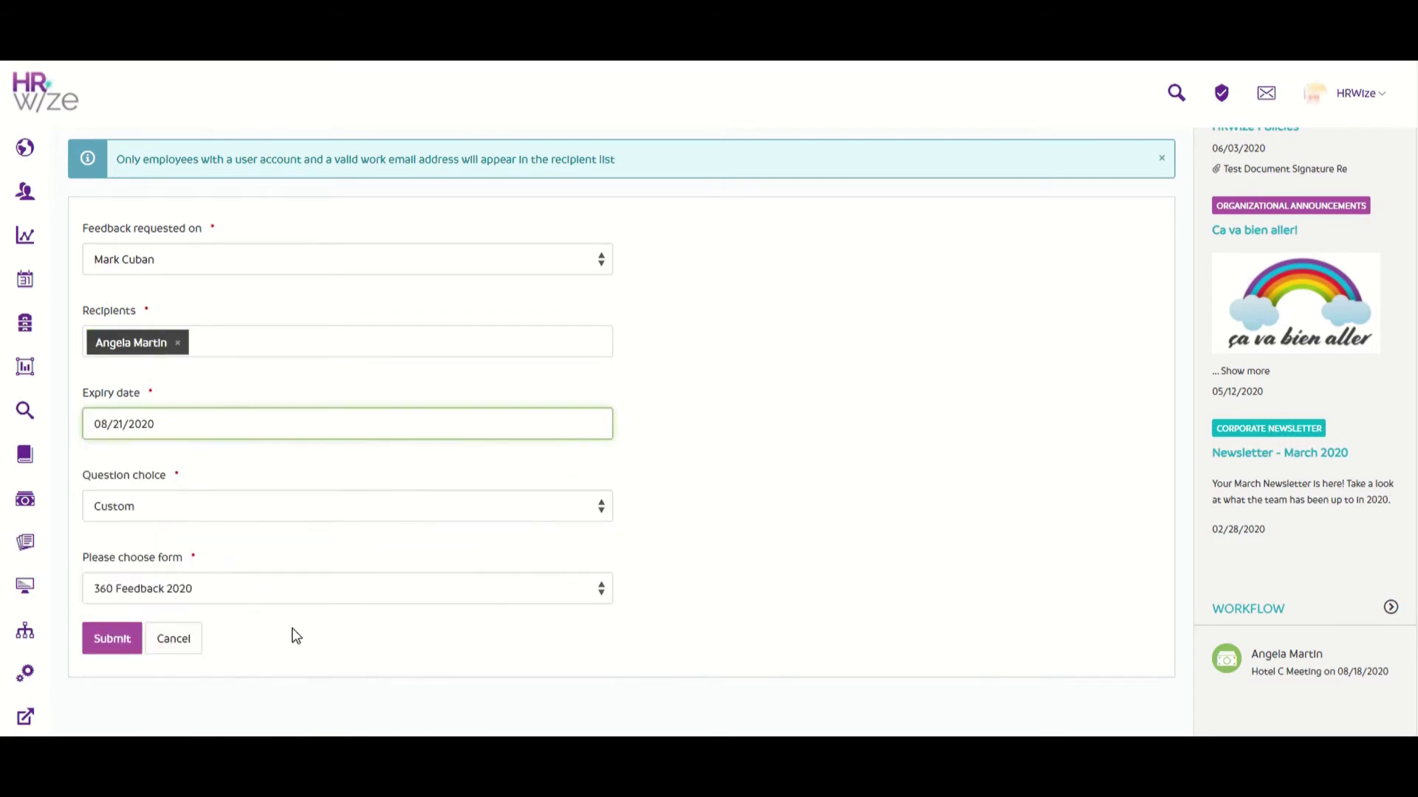
{"action": "scroll", "coordinate": [316, 473], "scroll_direction": "down", "scroll_amount": 1}
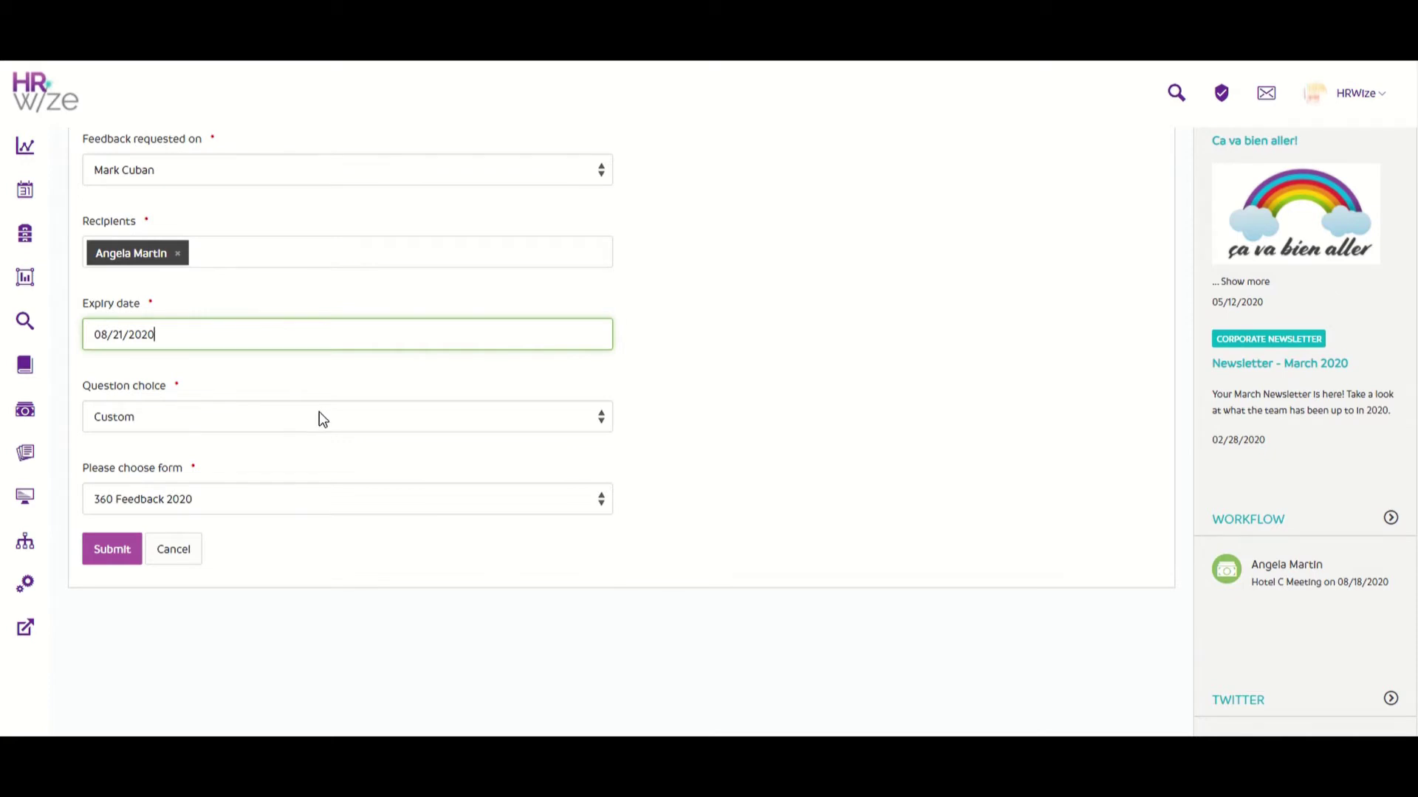
{"action": "left_click", "coordinate": [323, 418]}
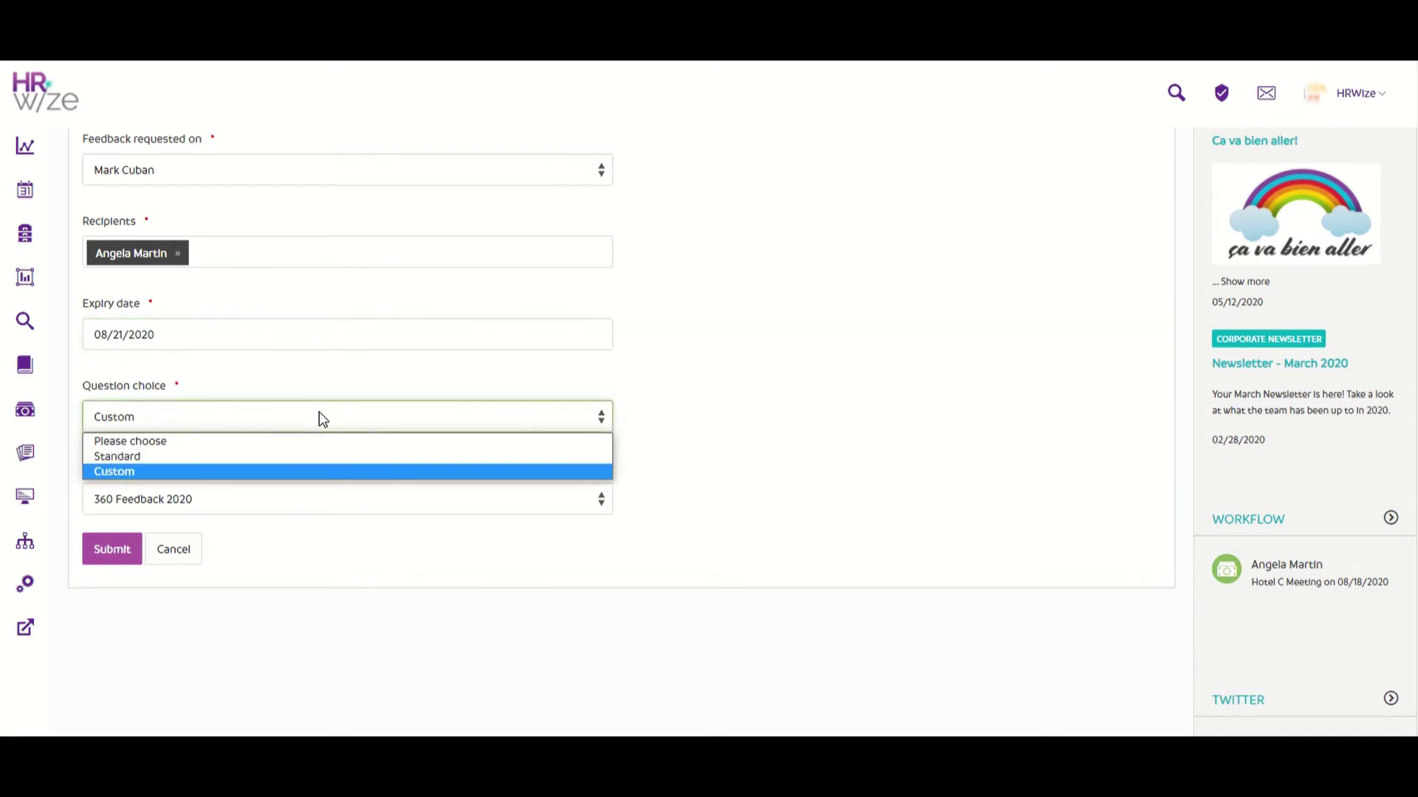
{"action": "left_click", "coordinate": [323, 418]}
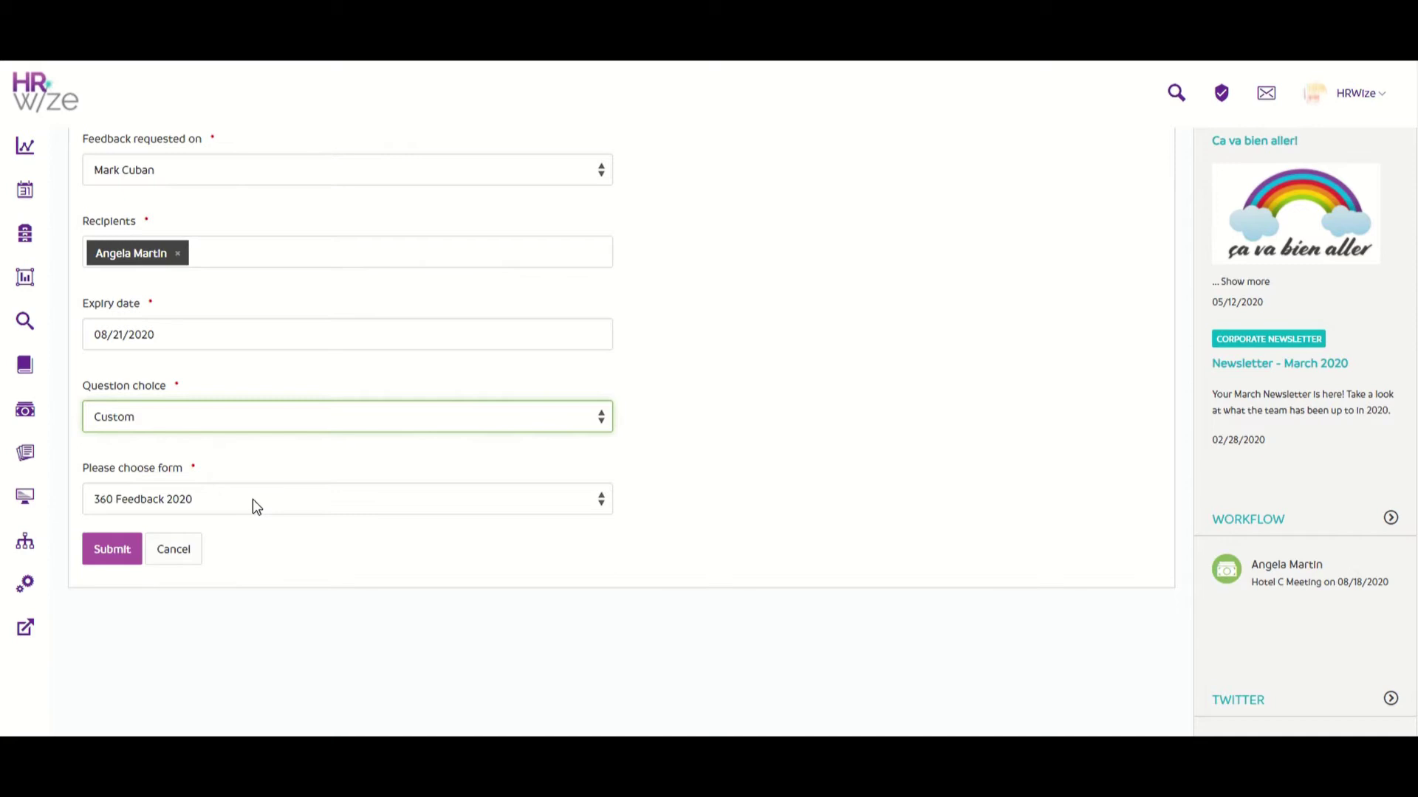
Submit the feedback request using the 360 Feedback 2020 form and open the pending request from the recipient's home page
{"action": "left_click", "coordinate": [113, 551]}
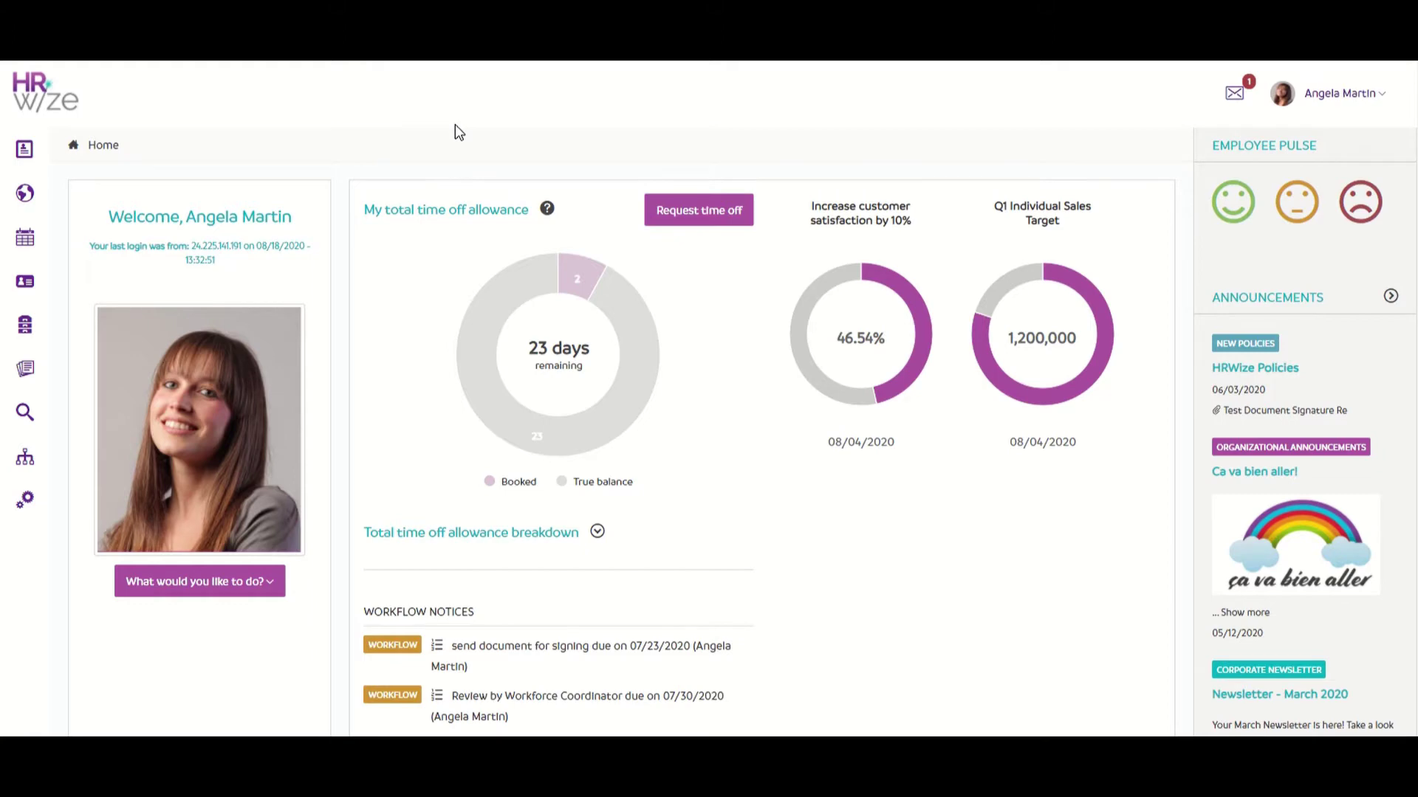
{"action": "scroll", "coordinate": [455, 130], "scroll_direction": "down", "scroll_amount": 3}
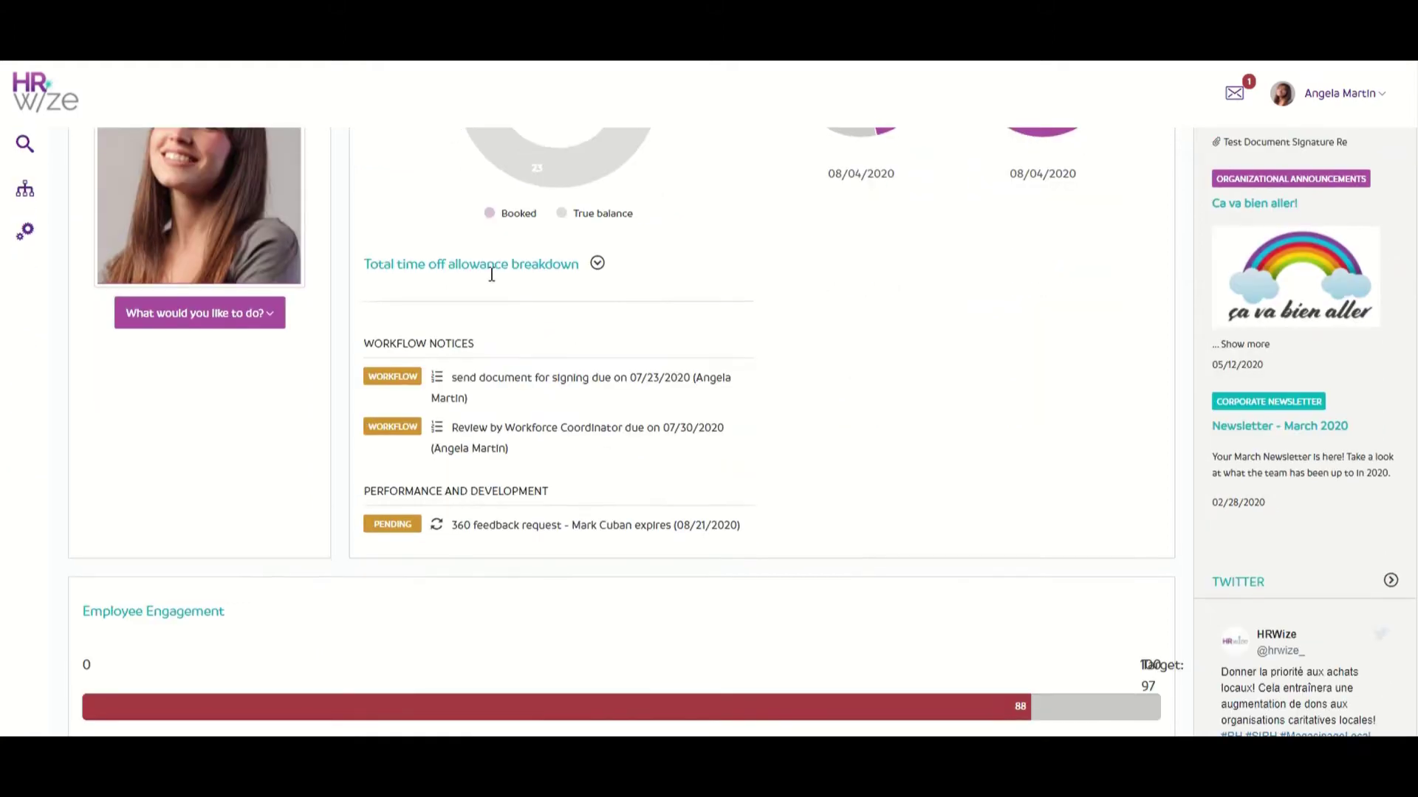
{"action": "left_click", "coordinate": [501, 525]}
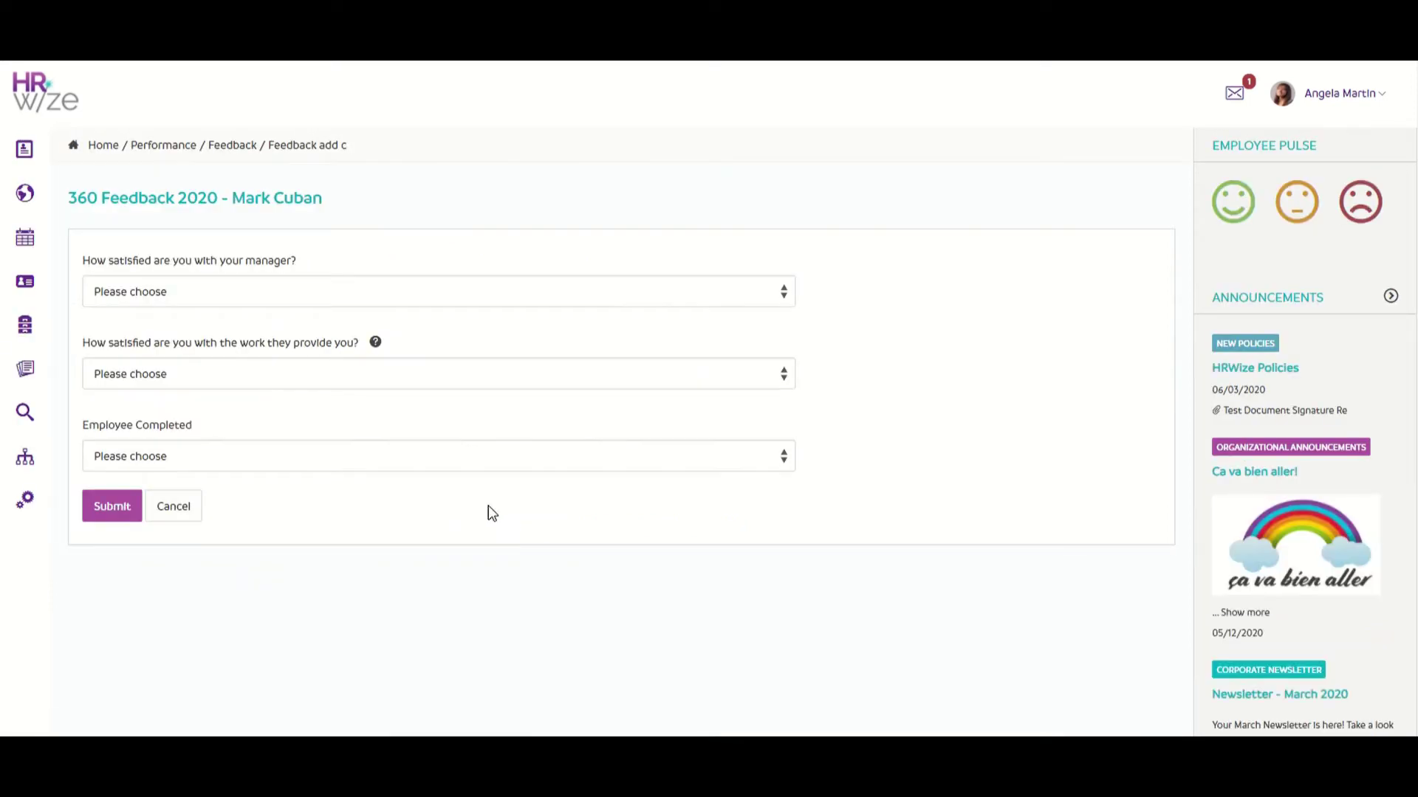
Answer 3 for satisfaction with the manager and 4 for satisfaction with the work provided
{"action": "left_click", "coordinate": [446, 302]}
{"action": "left_click", "coordinate": [405, 363]}
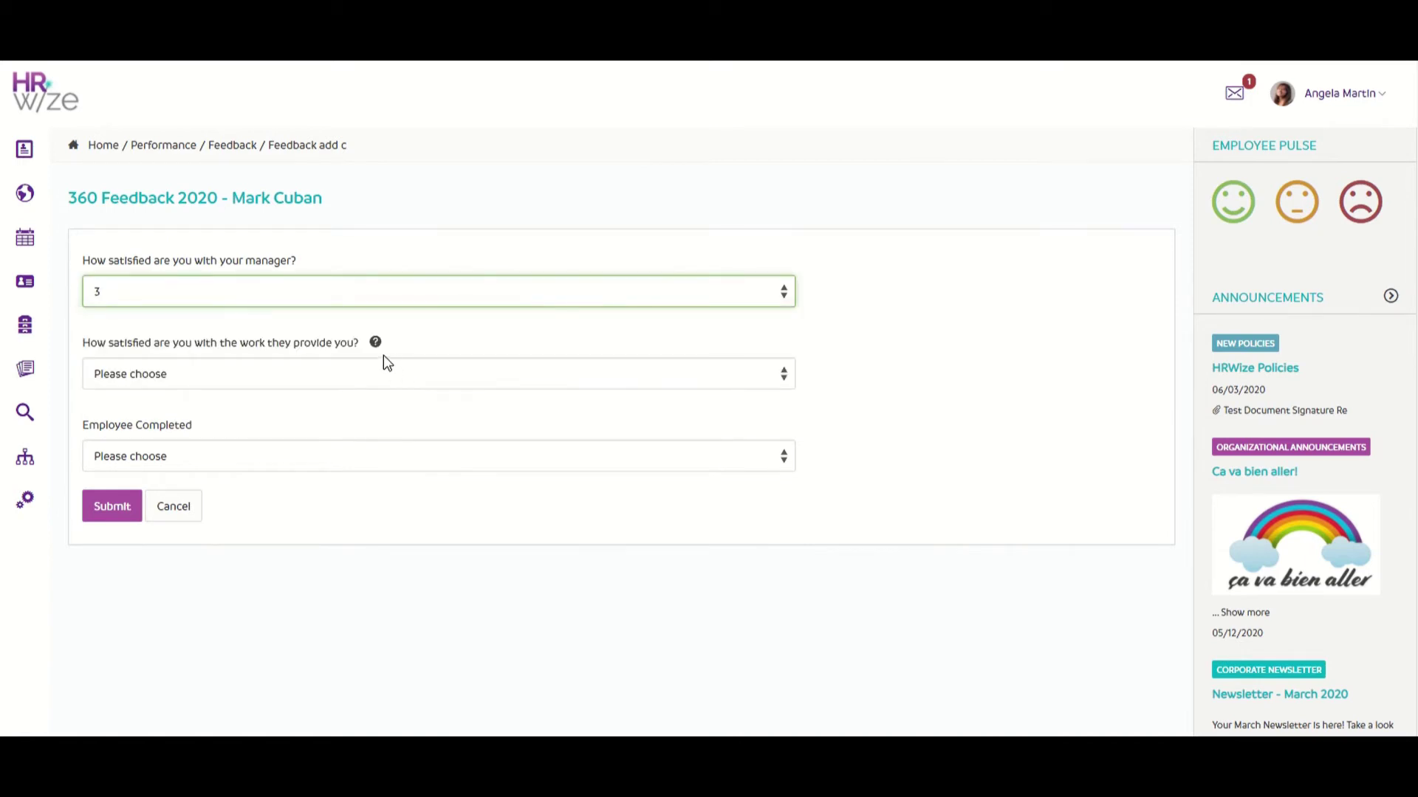
{"action": "mouse_move", "coordinate": [377, 344]}
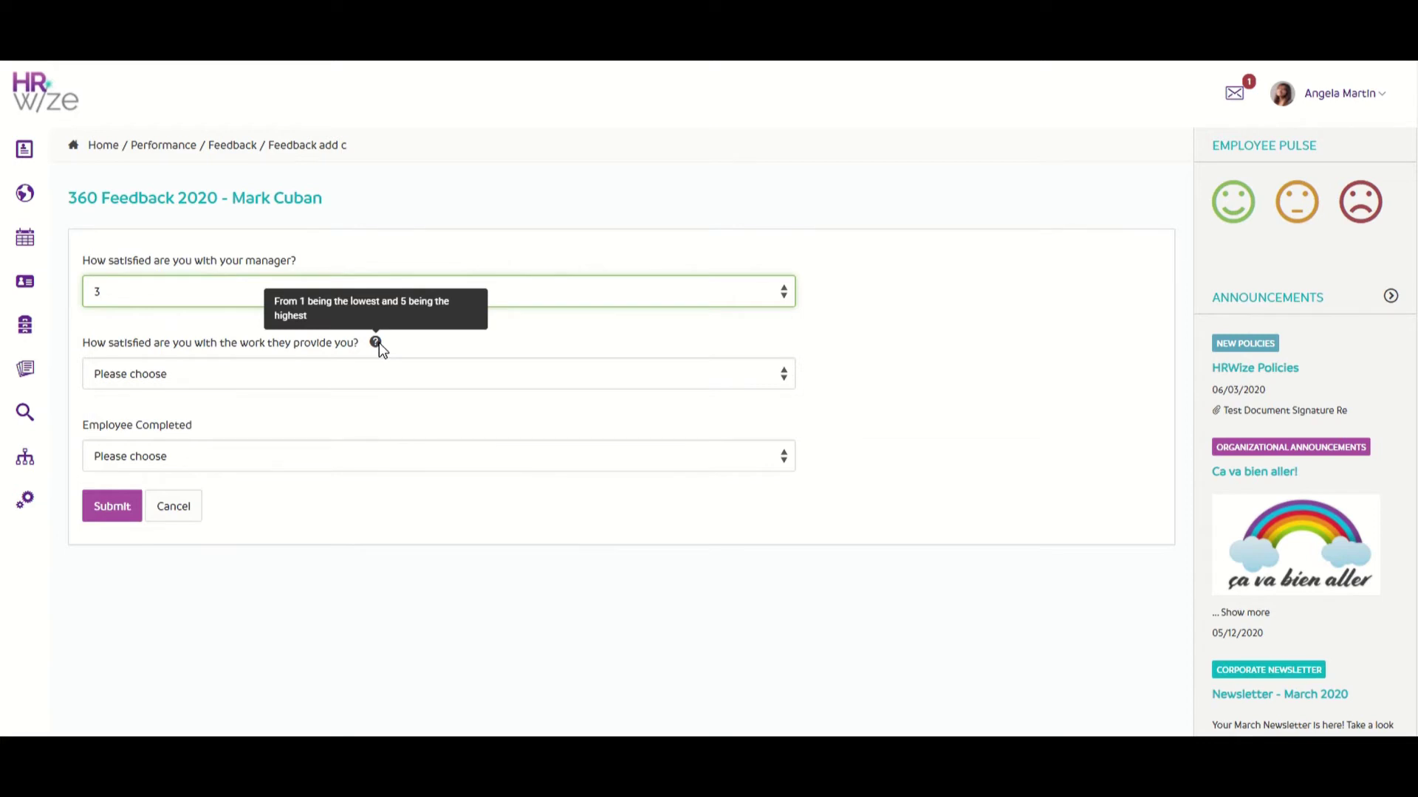
{"action": "left_click", "coordinate": [361, 374]}
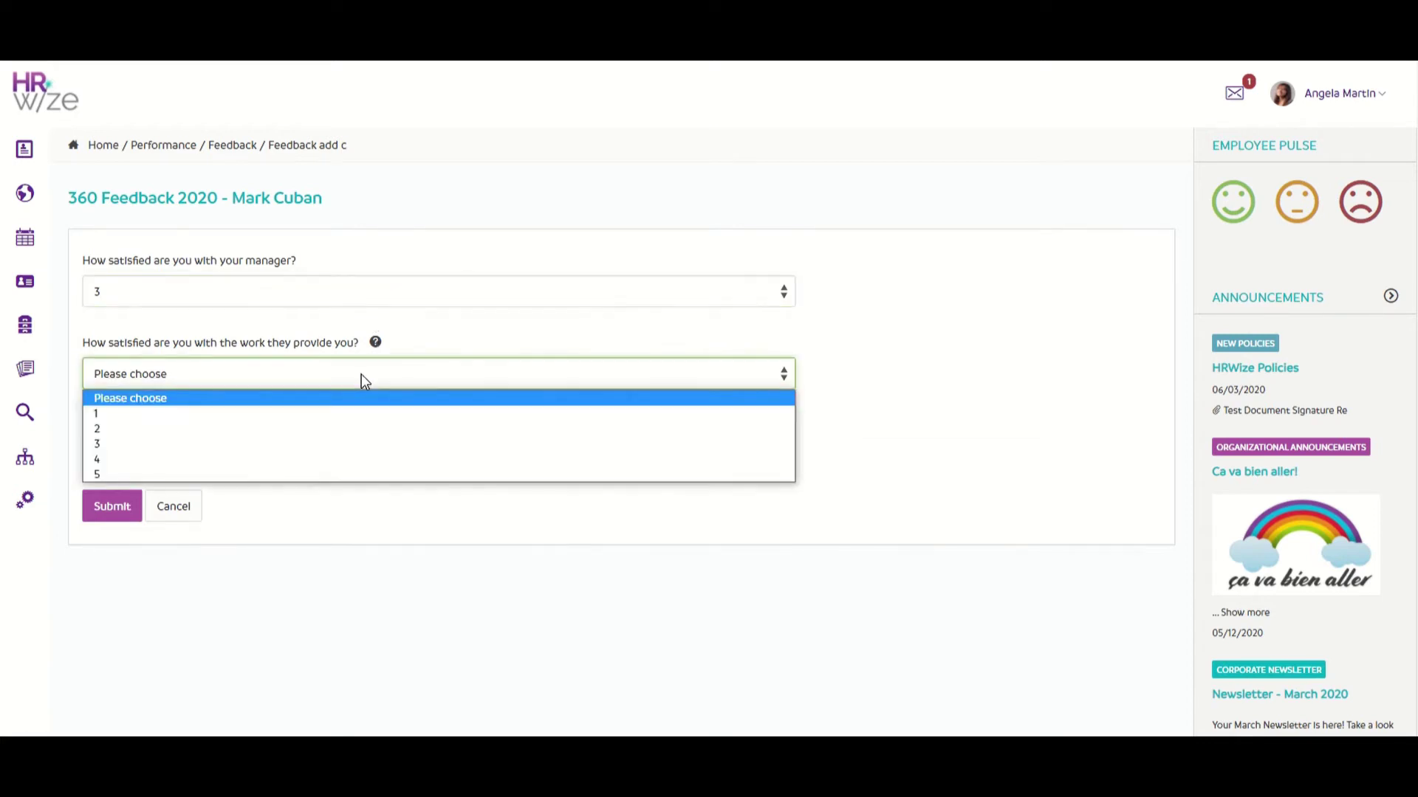
{"action": "left_click", "coordinate": [316, 460]}
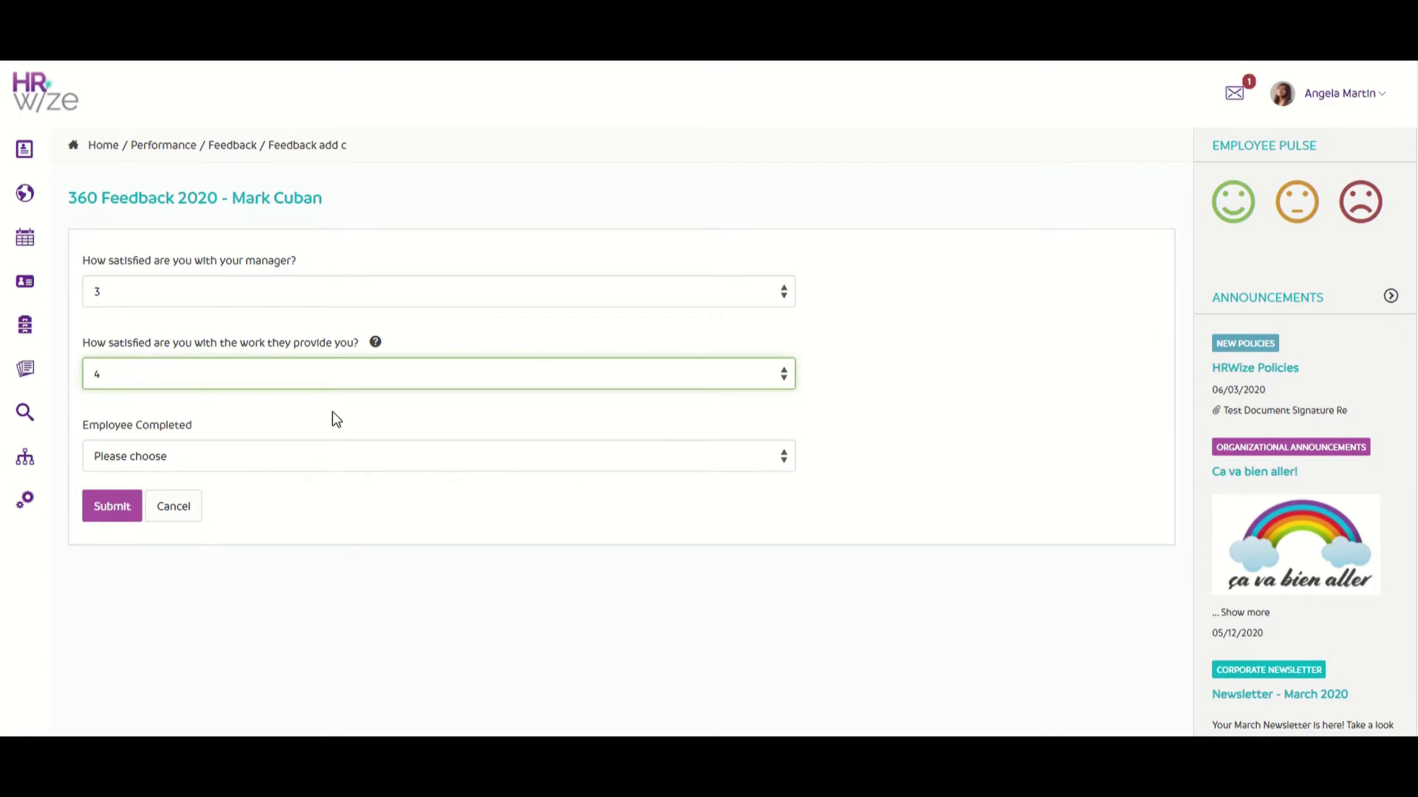
Set Employee Completed to Yes, submit the 360 Feedback 2020 form and leave it
{"action": "left_click", "coordinate": [298, 458]}
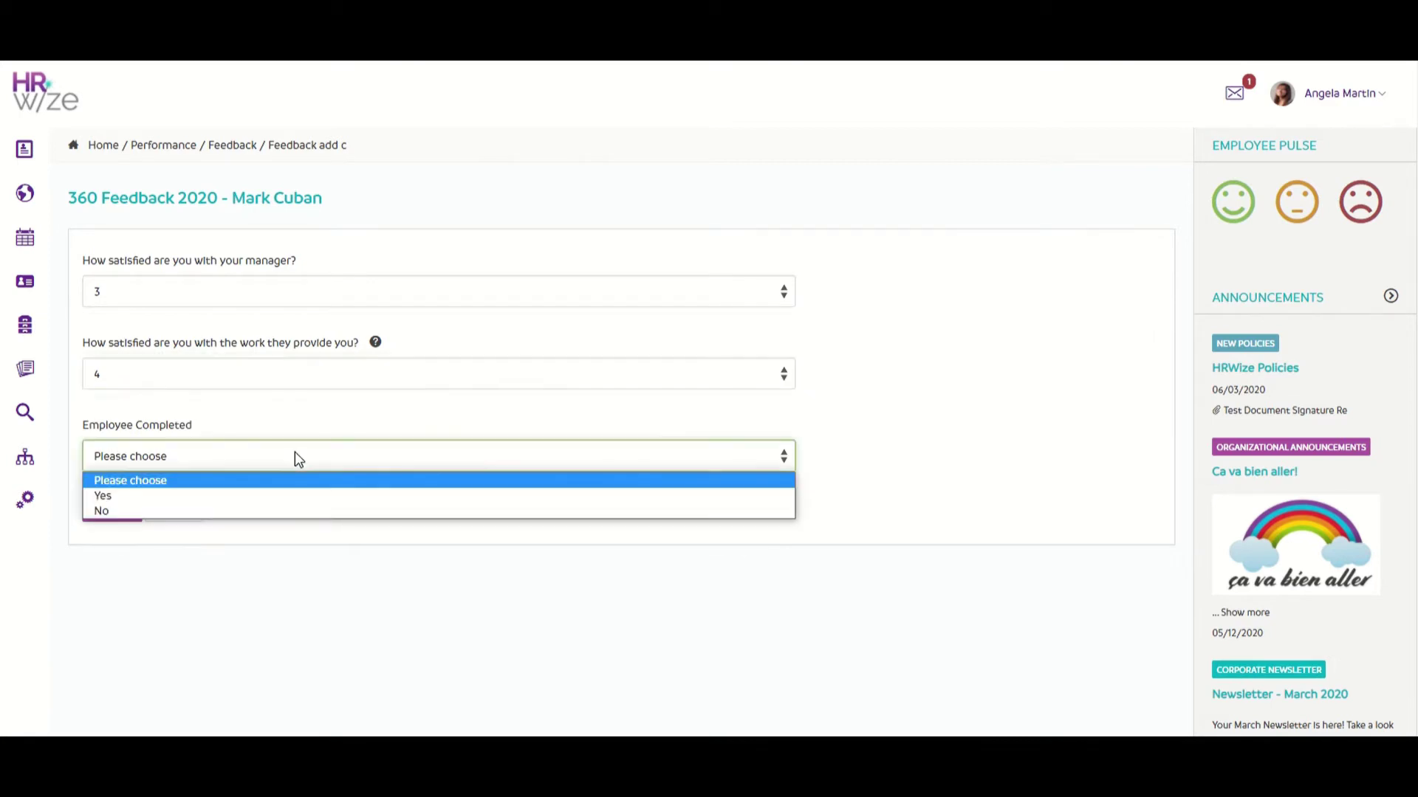
{"action": "left_click", "coordinate": [278, 496]}
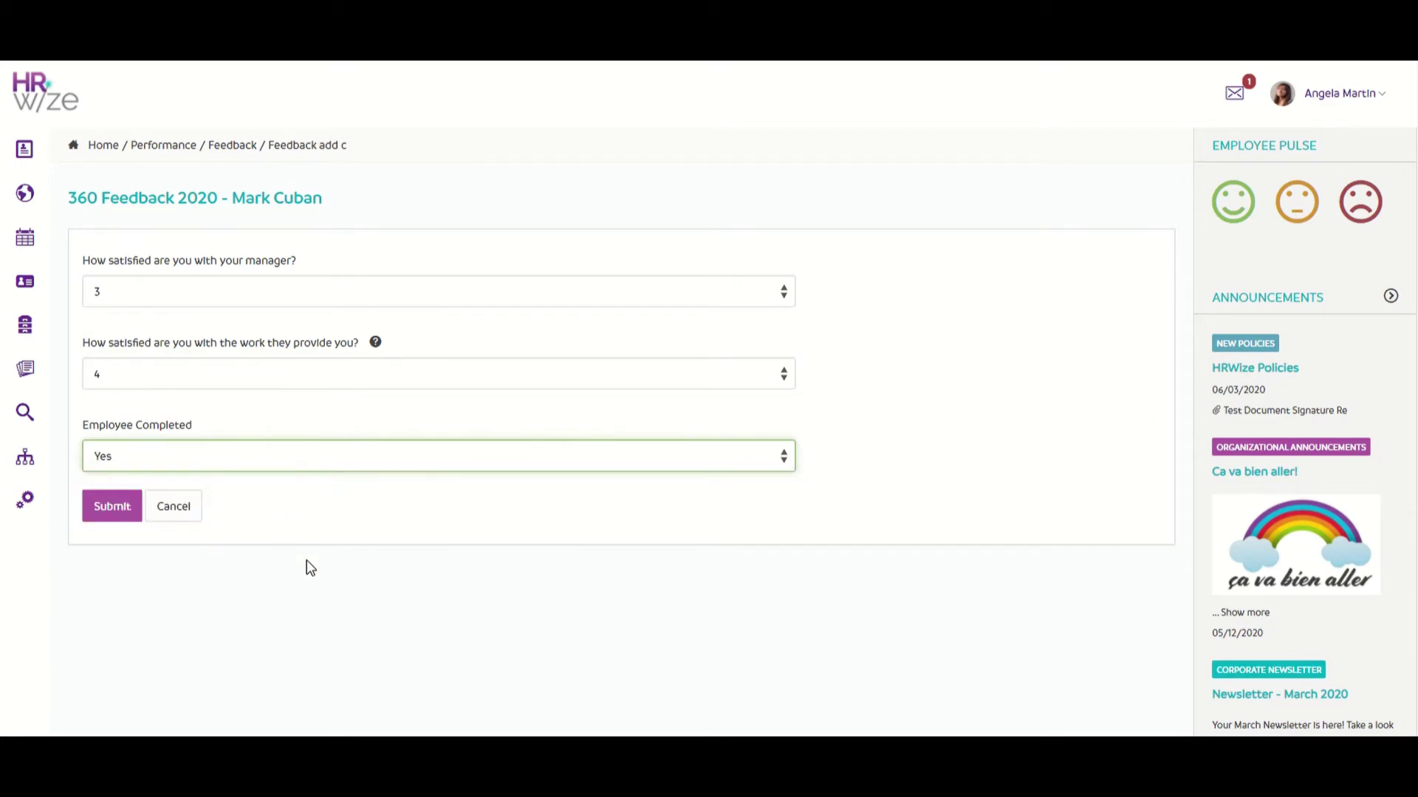
{"action": "left_click", "coordinate": [132, 508]}
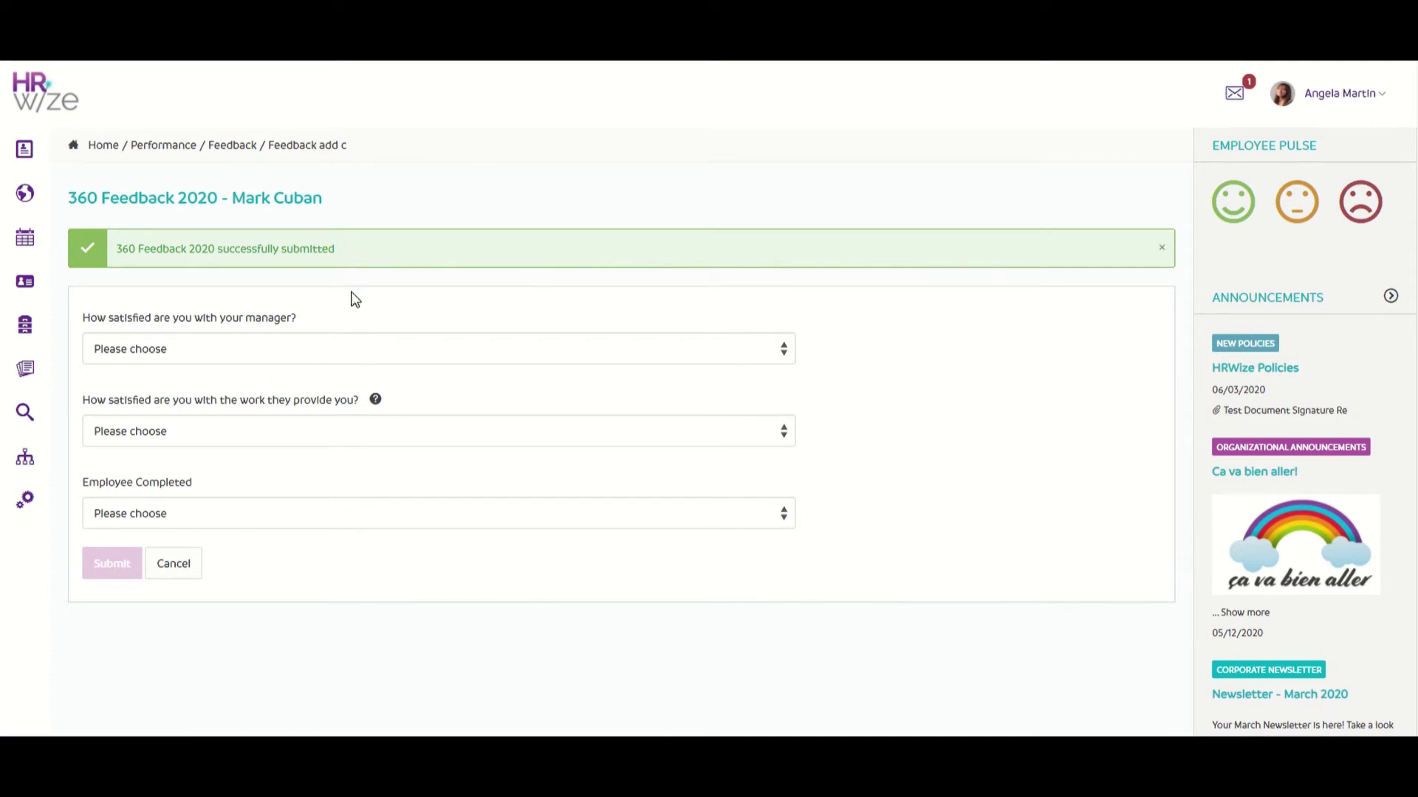
{"action": "left_click", "coordinate": [192, 575]}
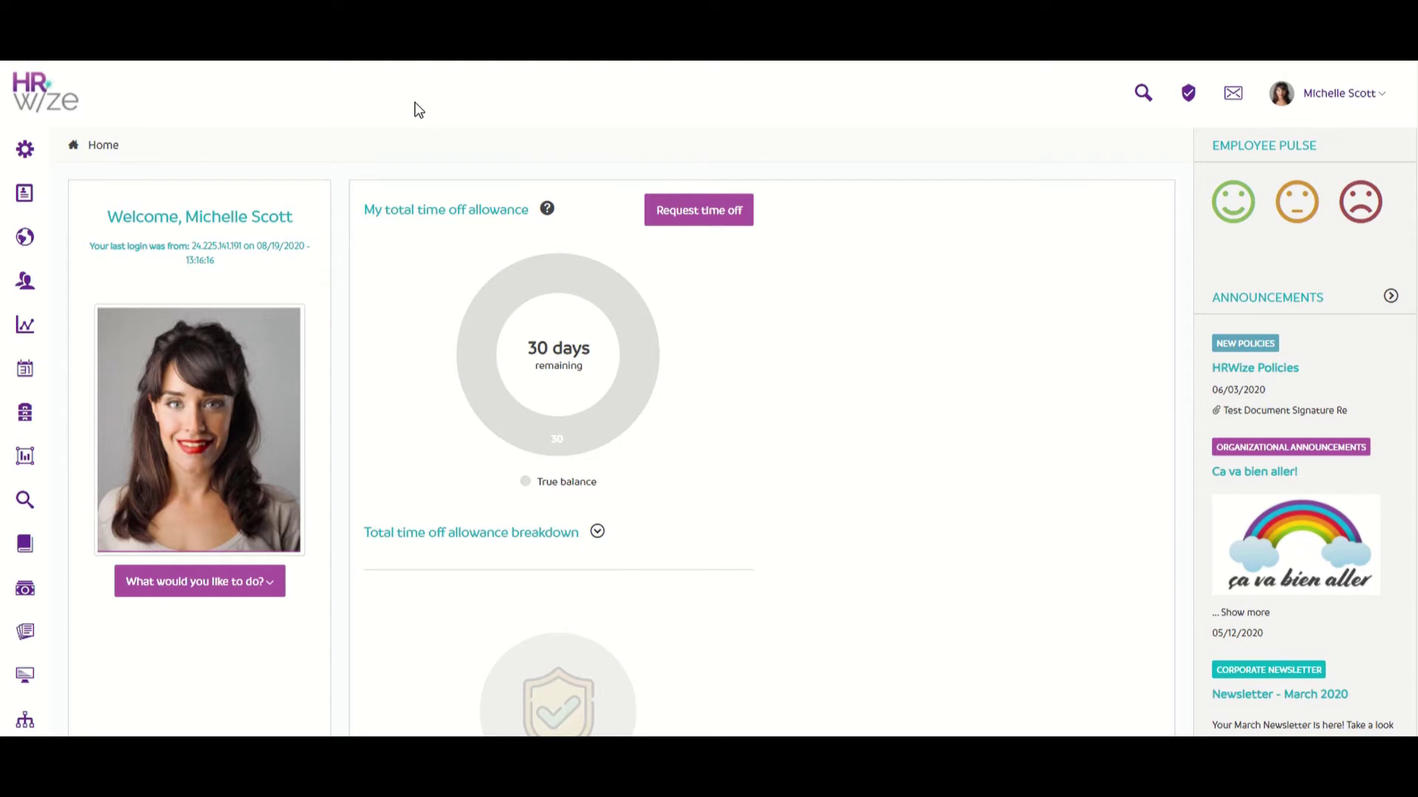
In the manager's account, go to the 360 feedback requests and download the 360 Feedback 2020 request's responses, accepting the confirmation
{"action": "mouse_move", "coordinate": [37, 457]}
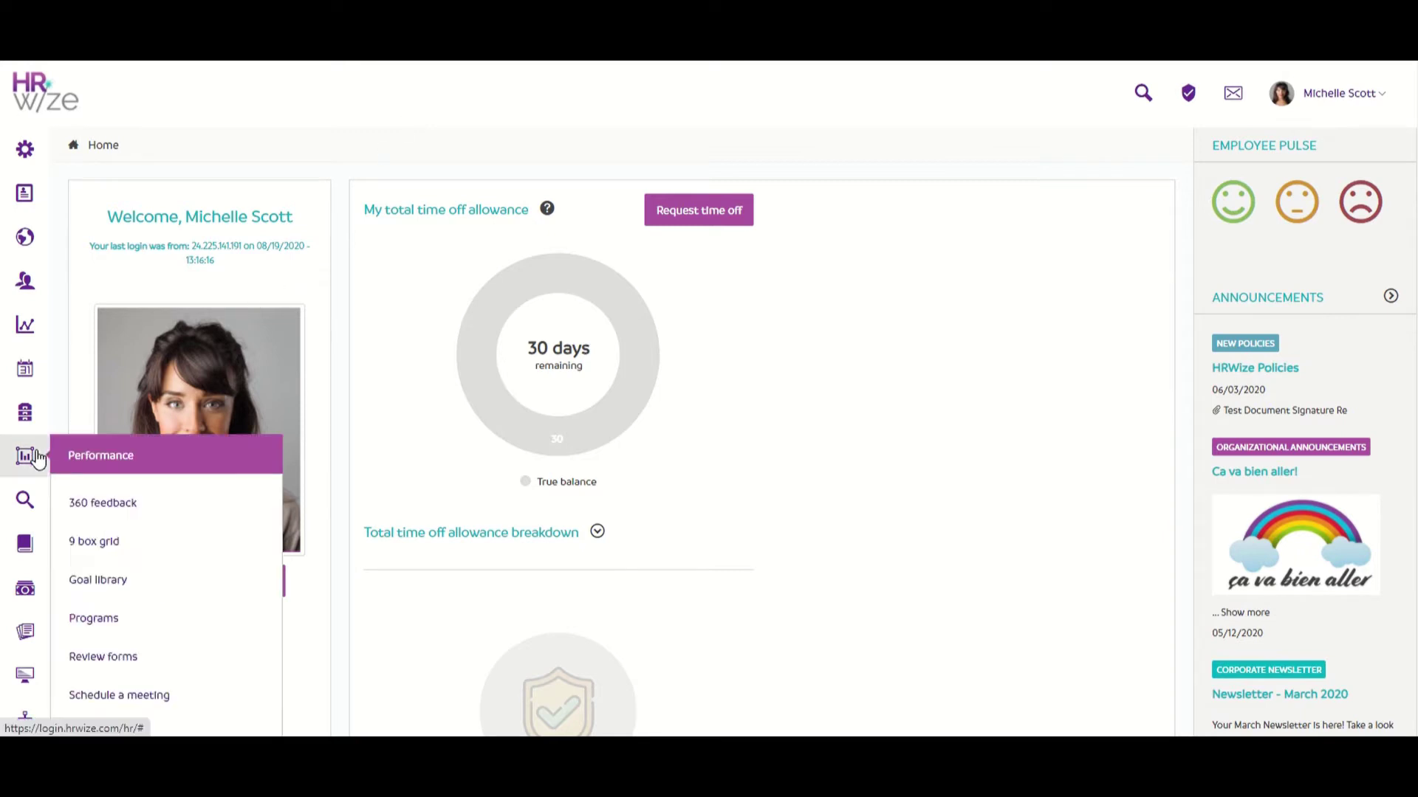
{"action": "left_click", "coordinate": [152, 519]}
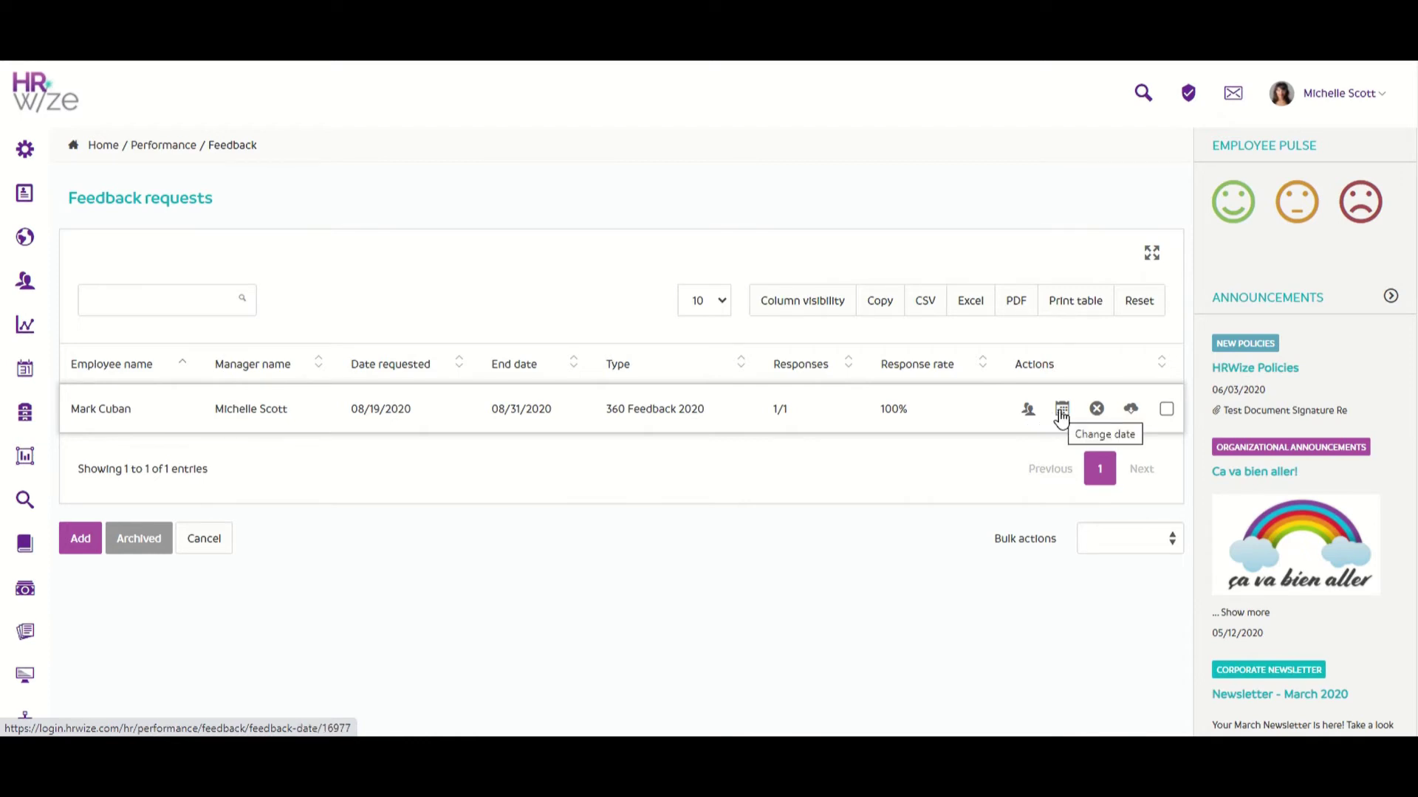
{"action": "left_click", "coordinate": [1131, 411]}
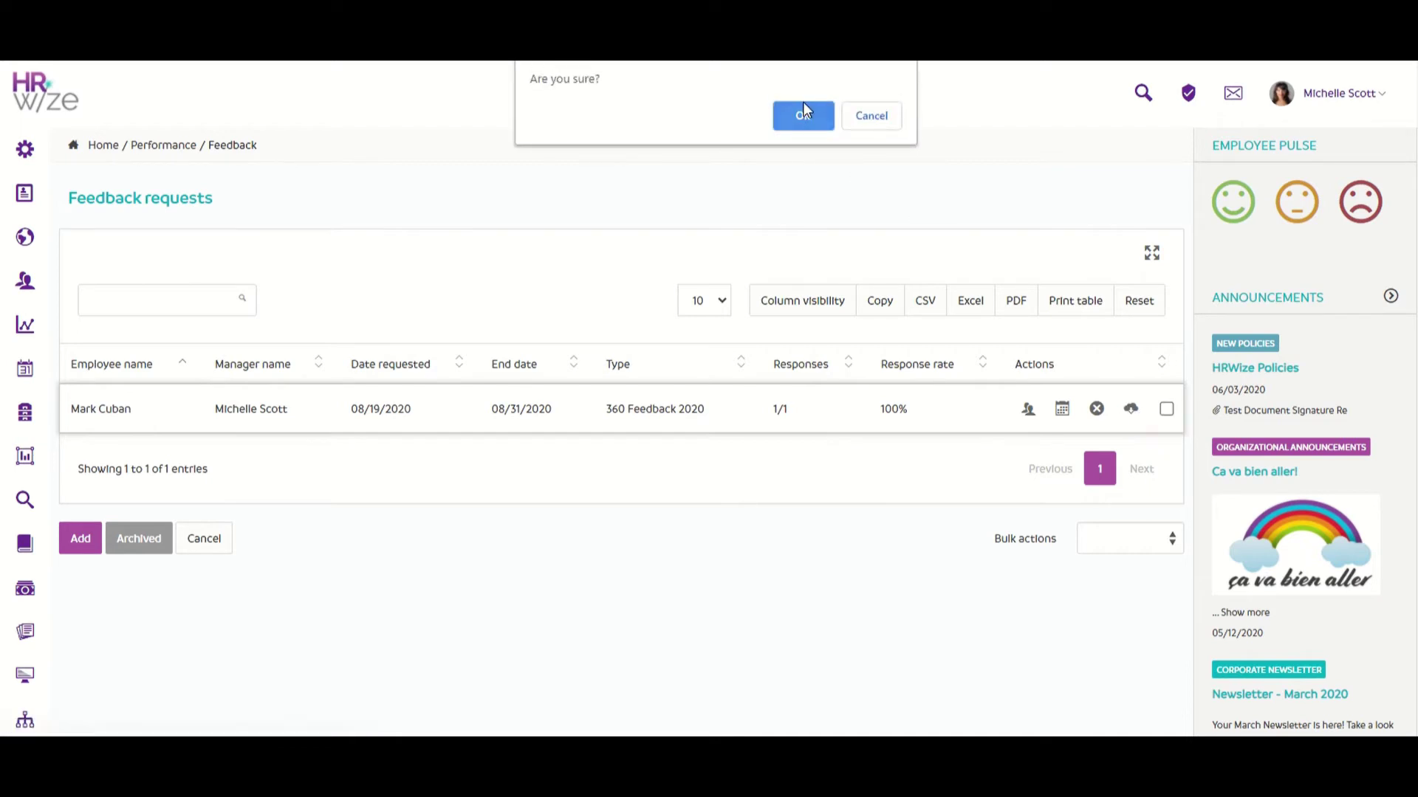
{"action": "left_click", "coordinate": [803, 110]}
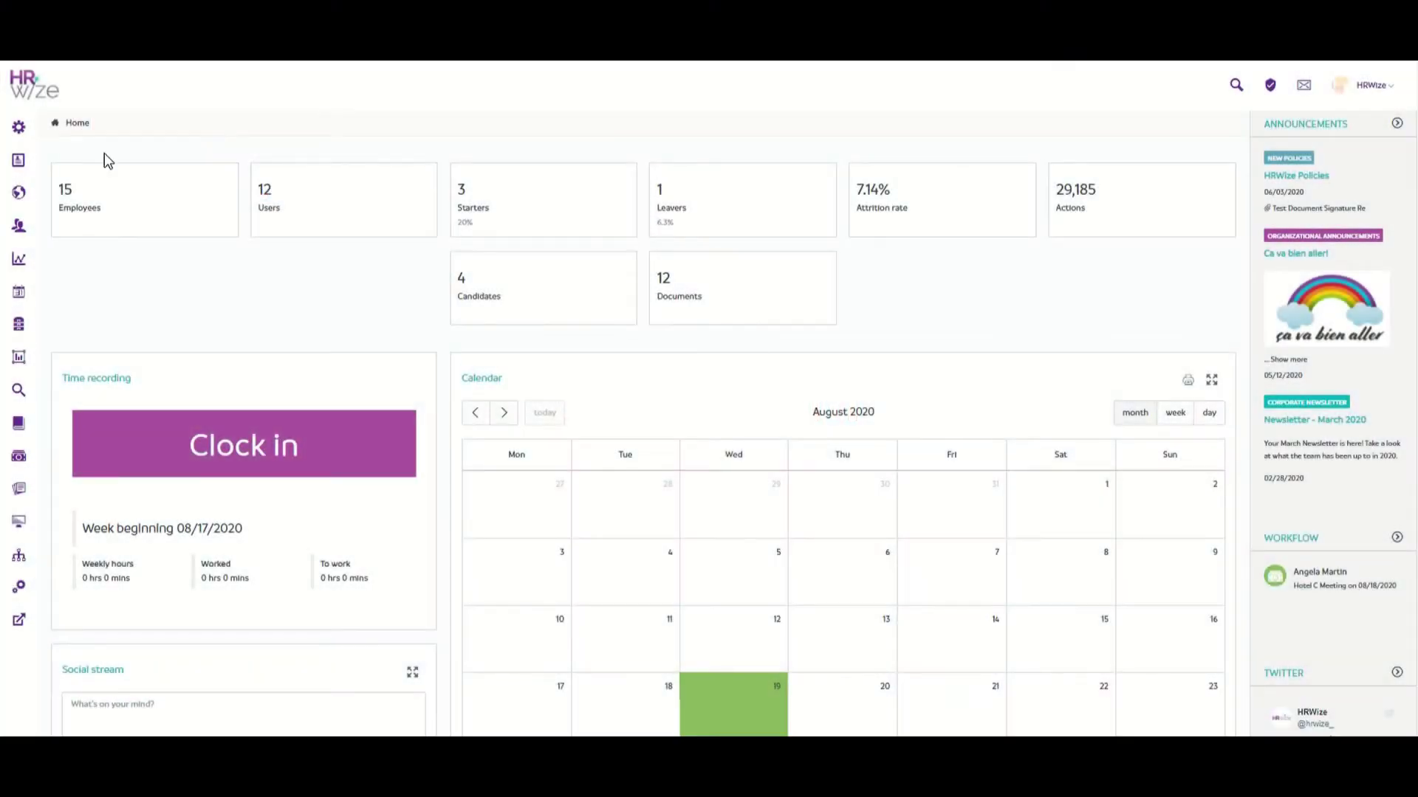
Go to the company form builder's form categories, view the Medical - Confidential category's edit form and leave it without changes
{"action": "left_click", "coordinate": [30, 140]}
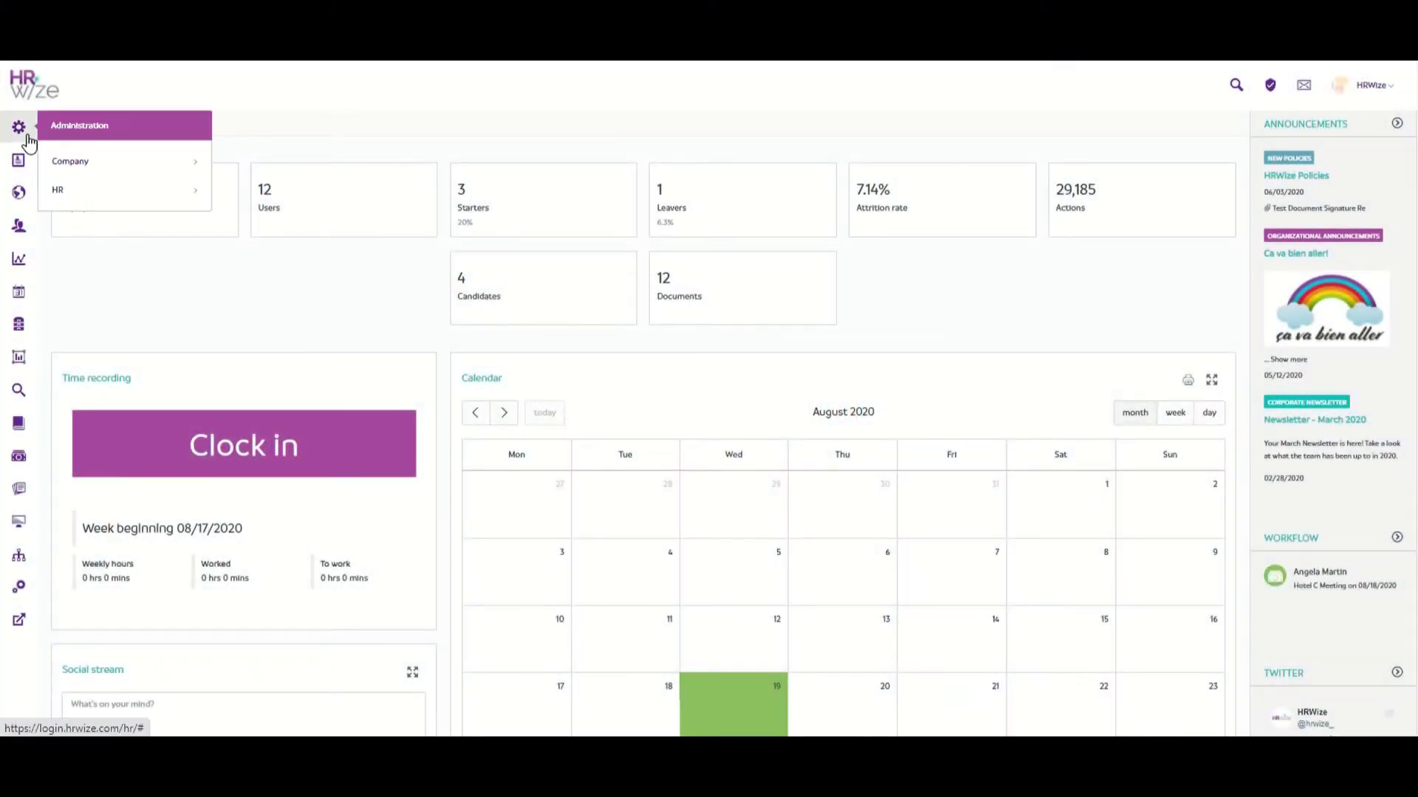
{"action": "left_click", "coordinate": [140, 162]}
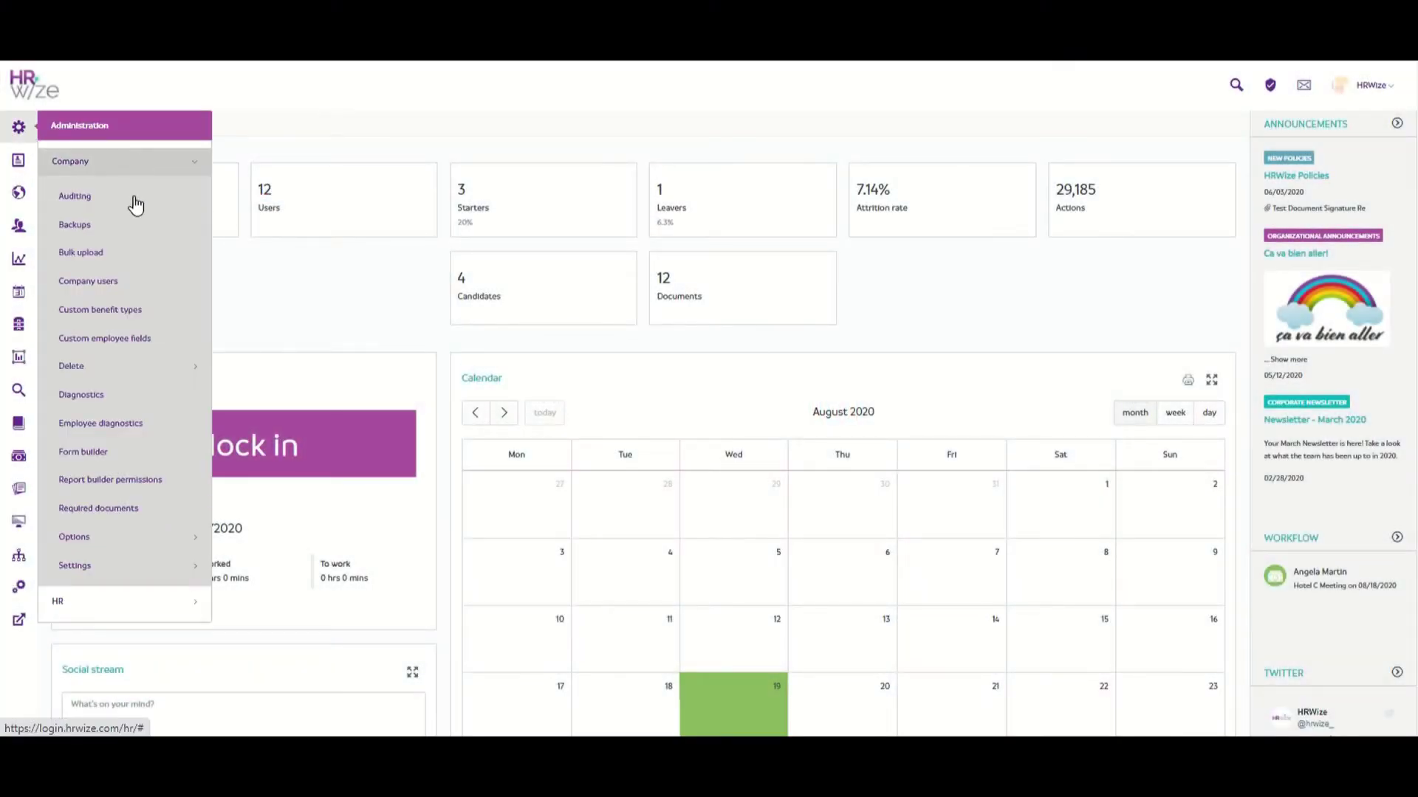
{"action": "left_click", "coordinate": [152, 452]}
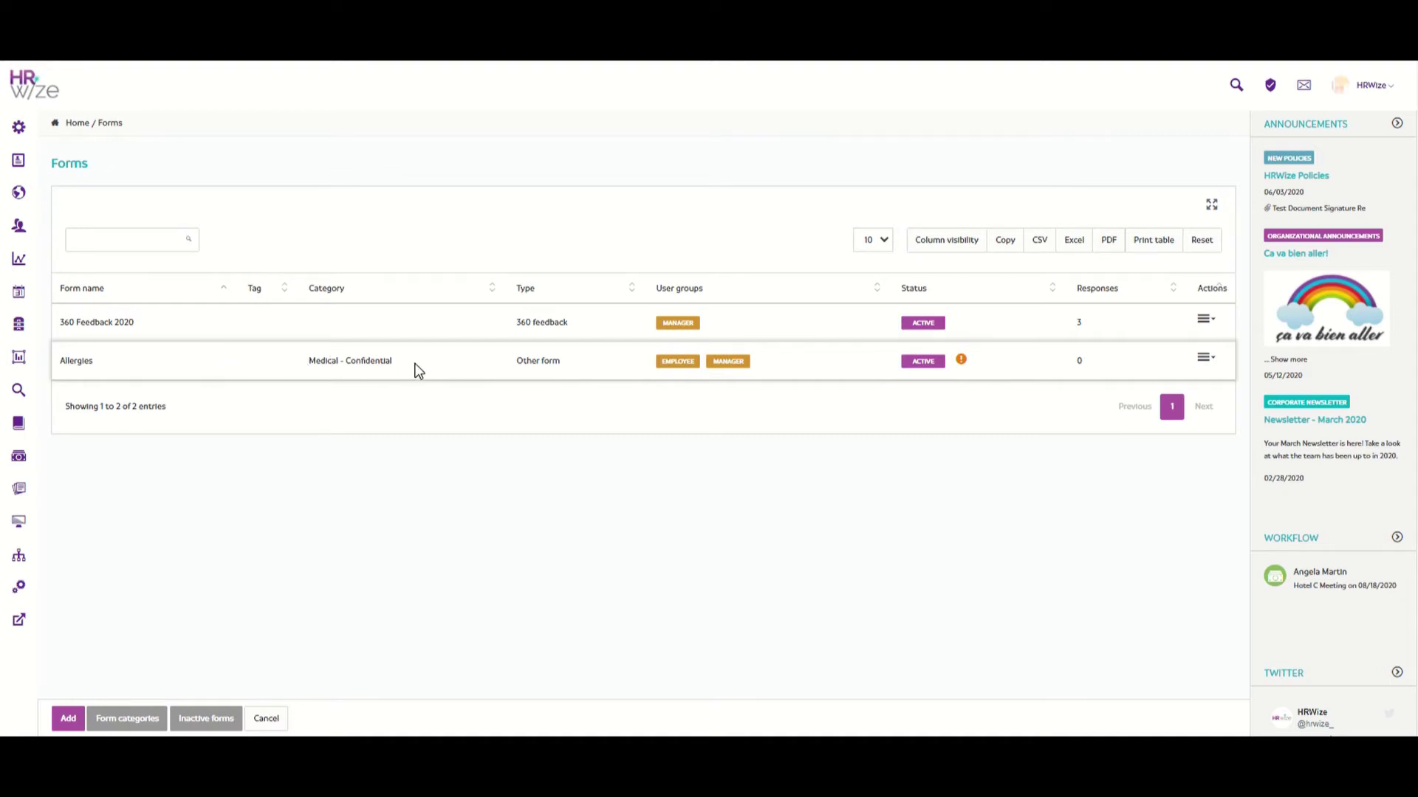
{"action": "left_click", "coordinate": [148, 716]}
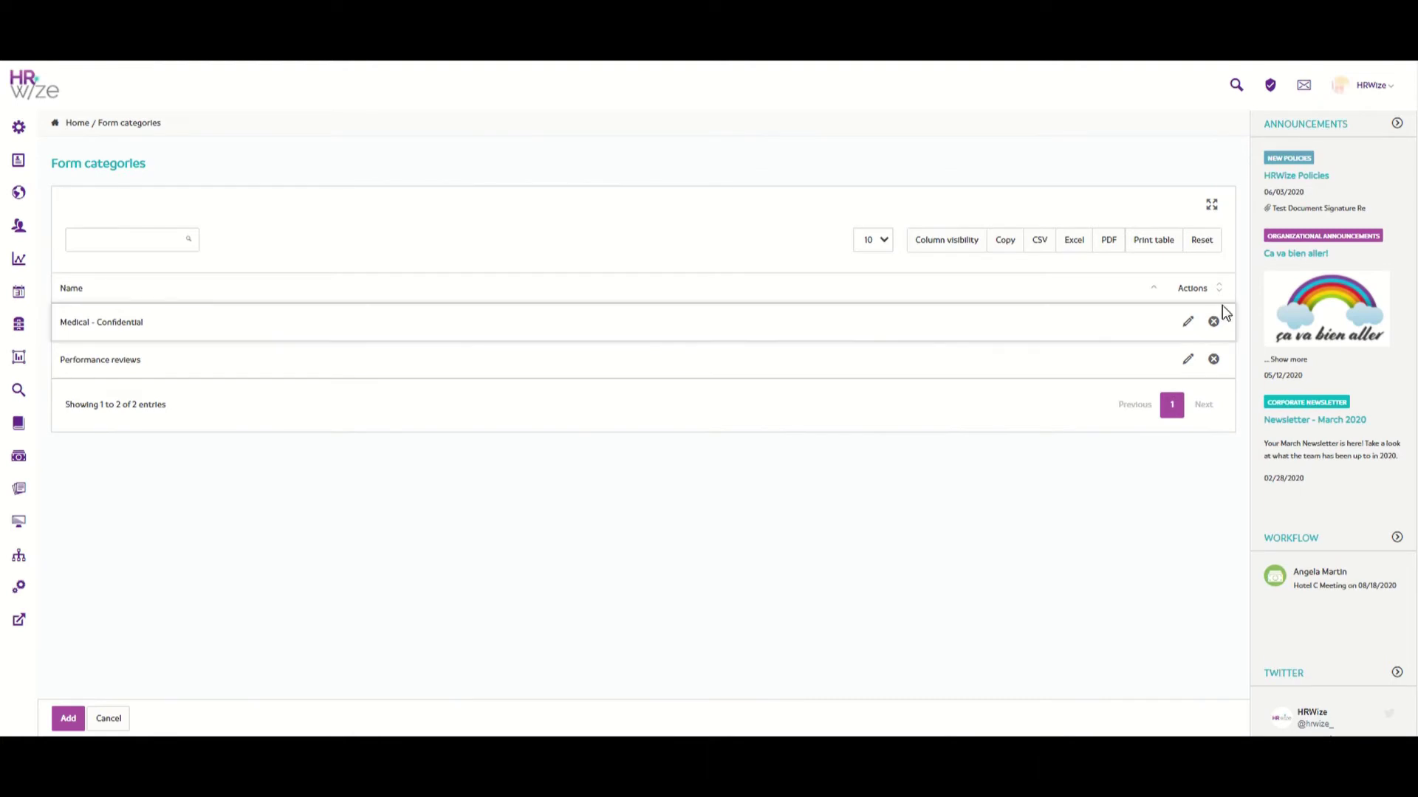
{"action": "left_click", "coordinate": [1188, 322]}
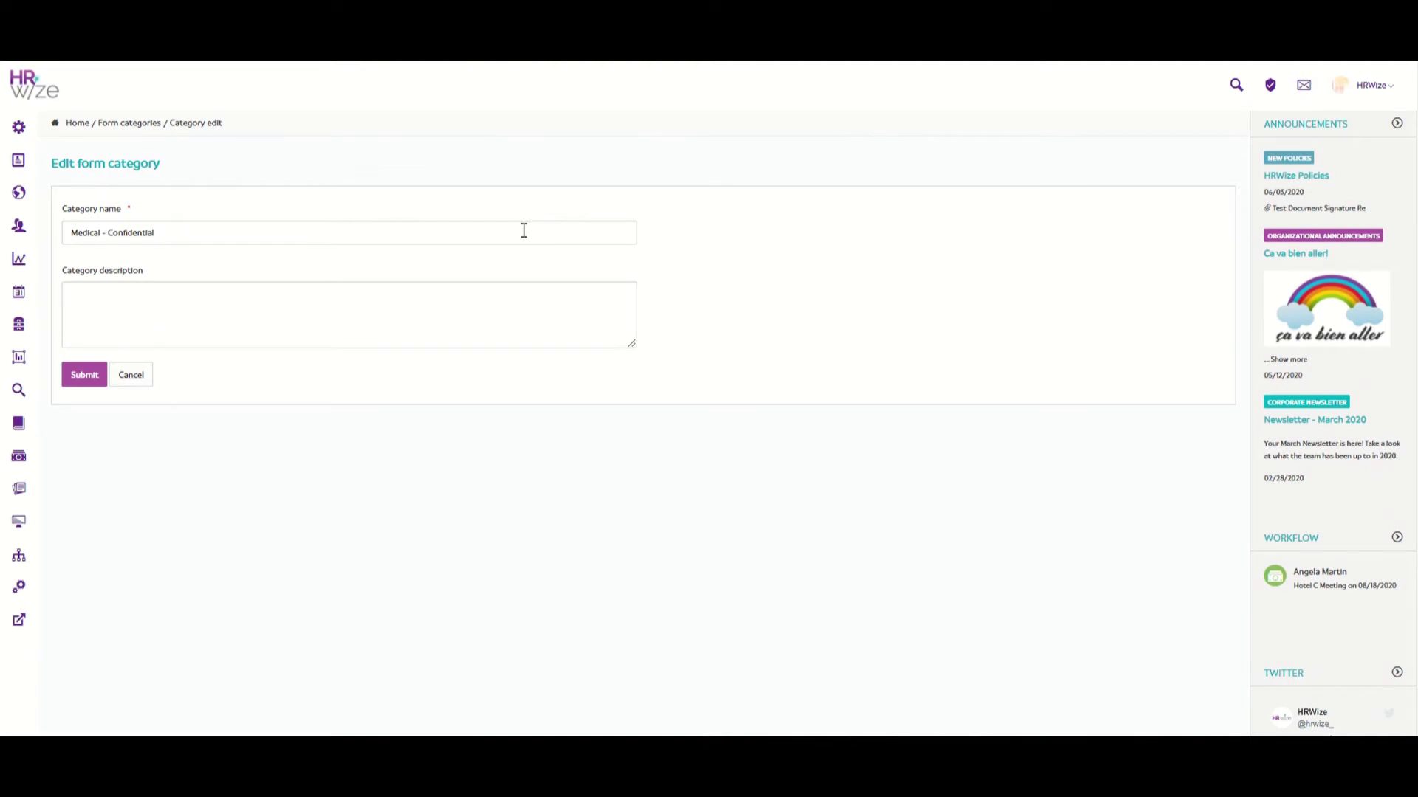
{"action": "left_click", "coordinate": [141, 376]}
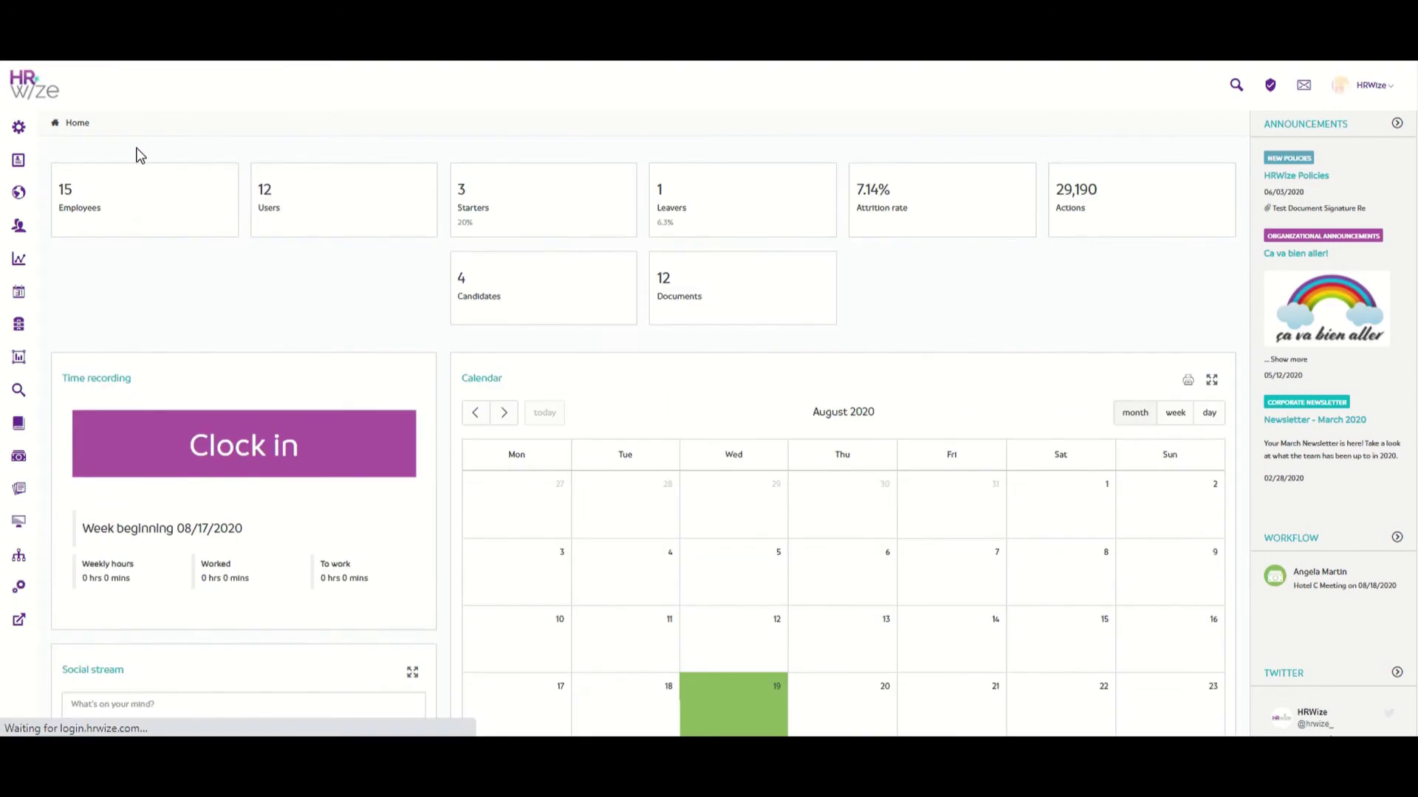
Return to the form builder list, open the Allergies form for editing and review its settings from form type to status
{"action": "mouse_move", "coordinate": [24, 131]}
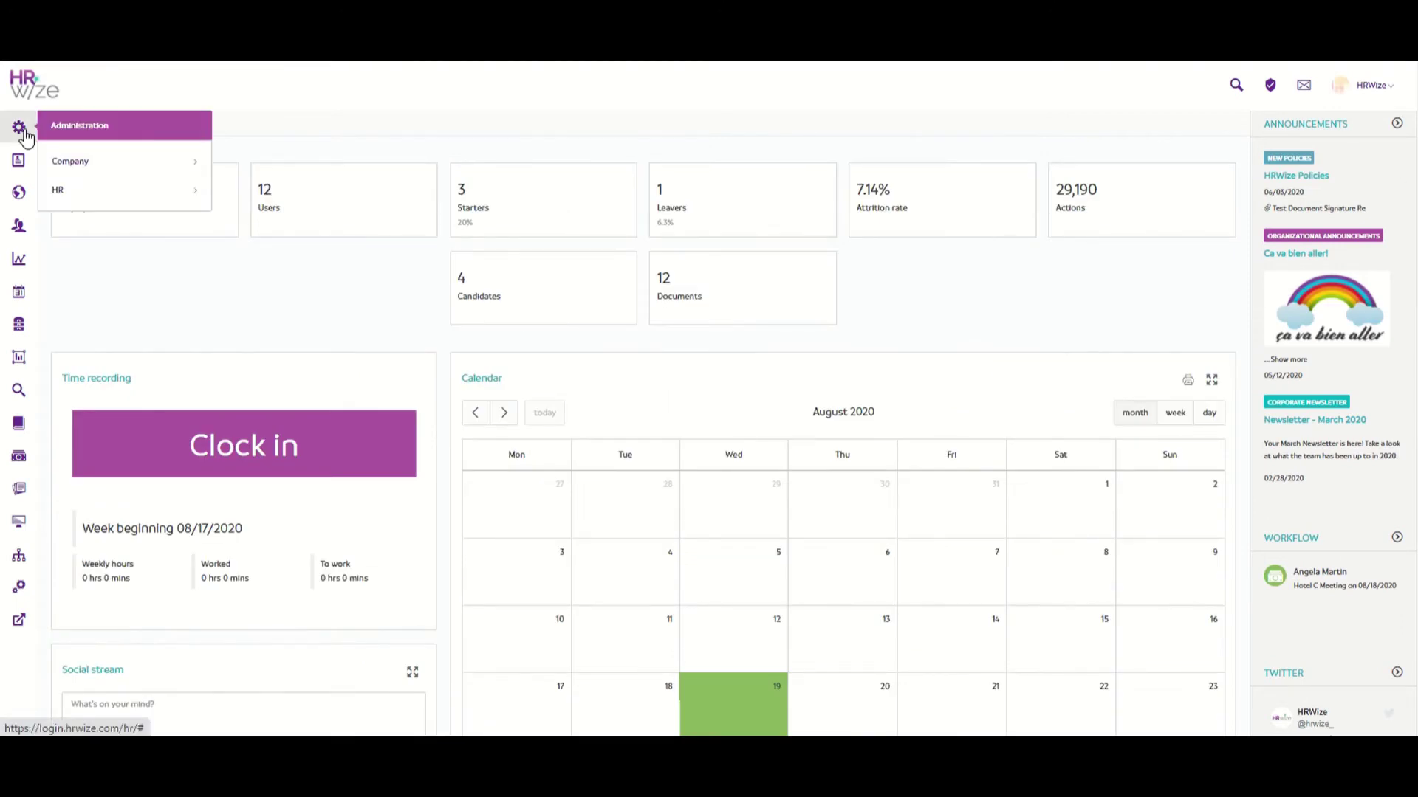
{"action": "left_click", "coordinate": [125, 170]}
{"action": "left_click", "coordinate": [124, 452]}
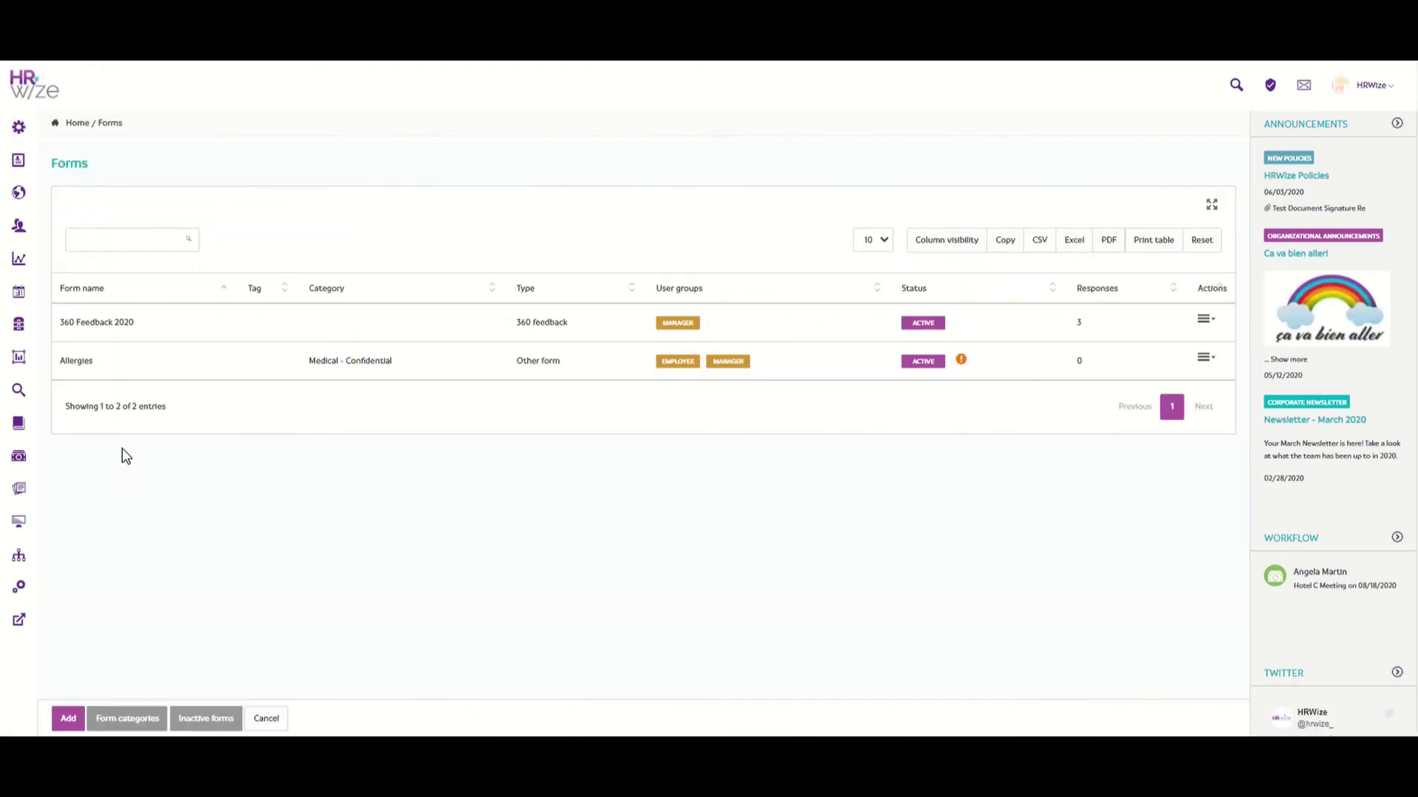
{"action": "left_click", "coordinate": [1210, 362]}
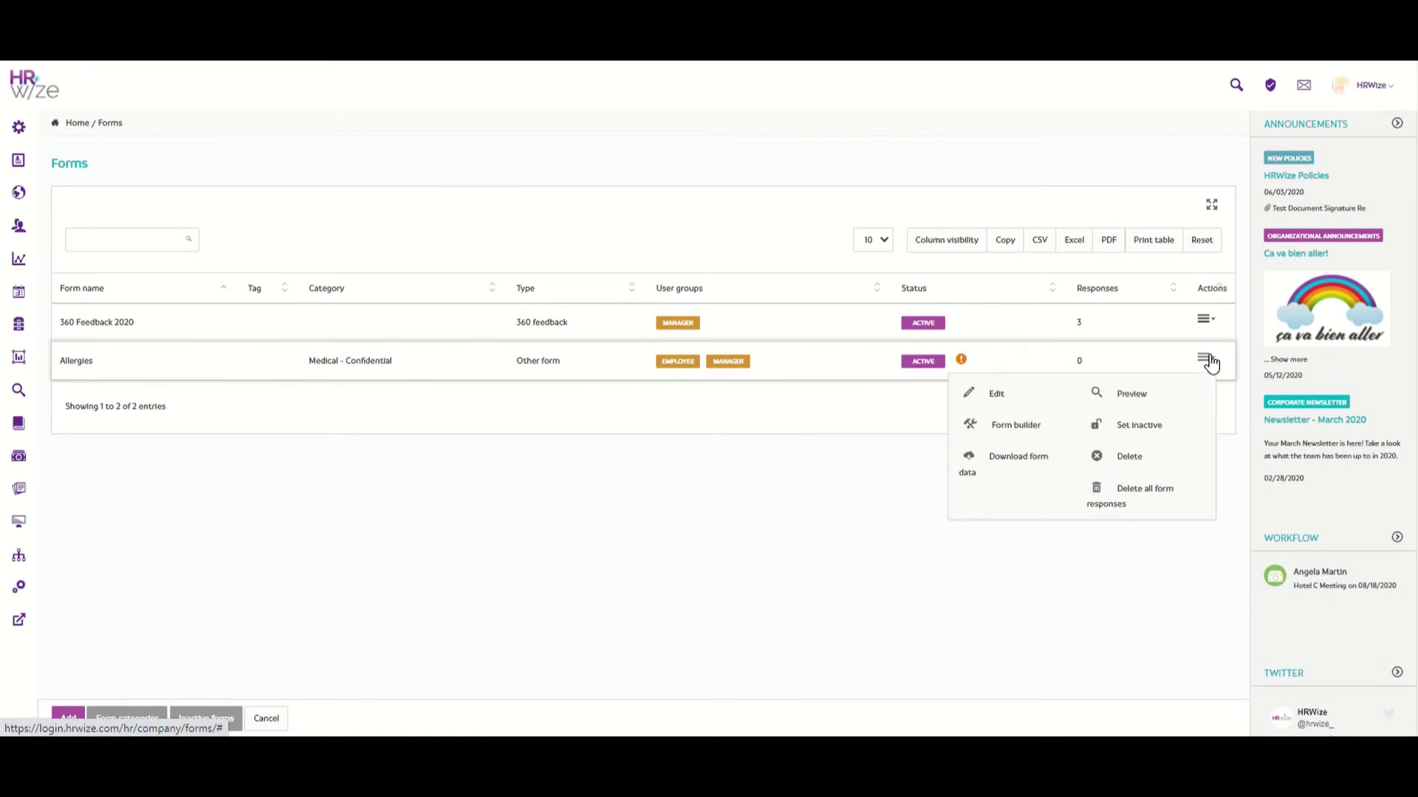
{"action": "left_click", "coordinate": [1052, 401]}
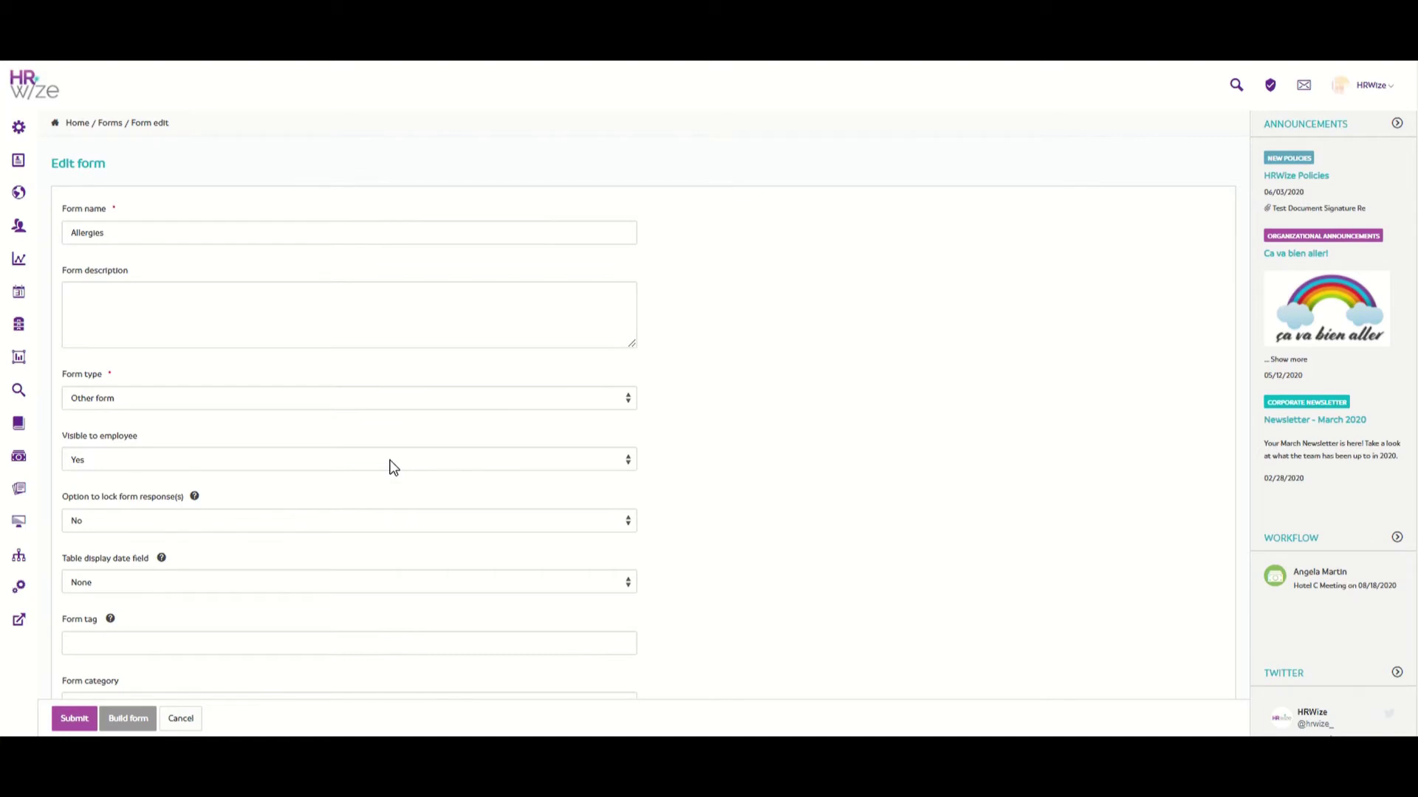
{"action": "scroll", "coordinate": [394, 467], "scroll_direction": "down", "scroll_amount": 5}
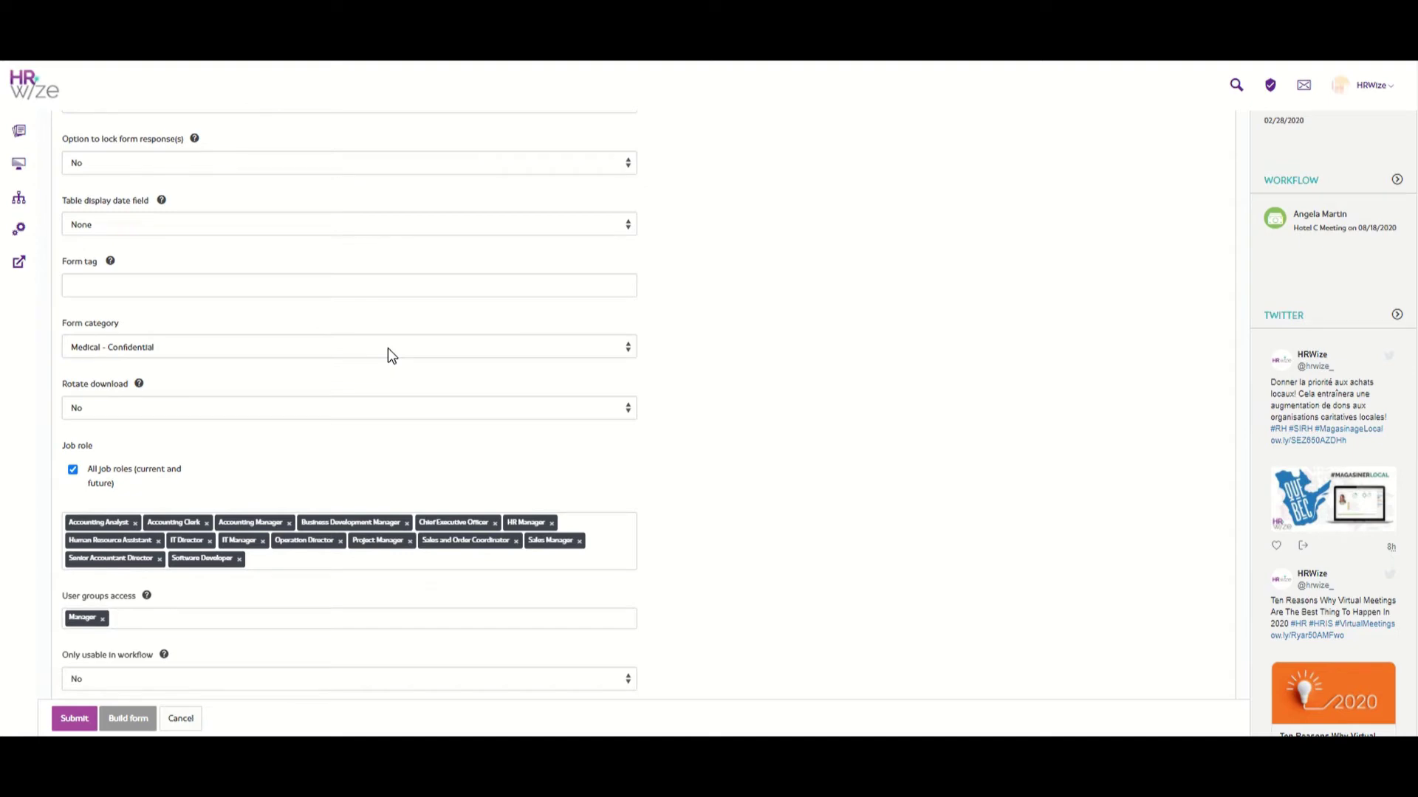
{"action": "scroll", "coordinate": [387, 348], "scroll_direction": "down", "scroll_amount": 4}
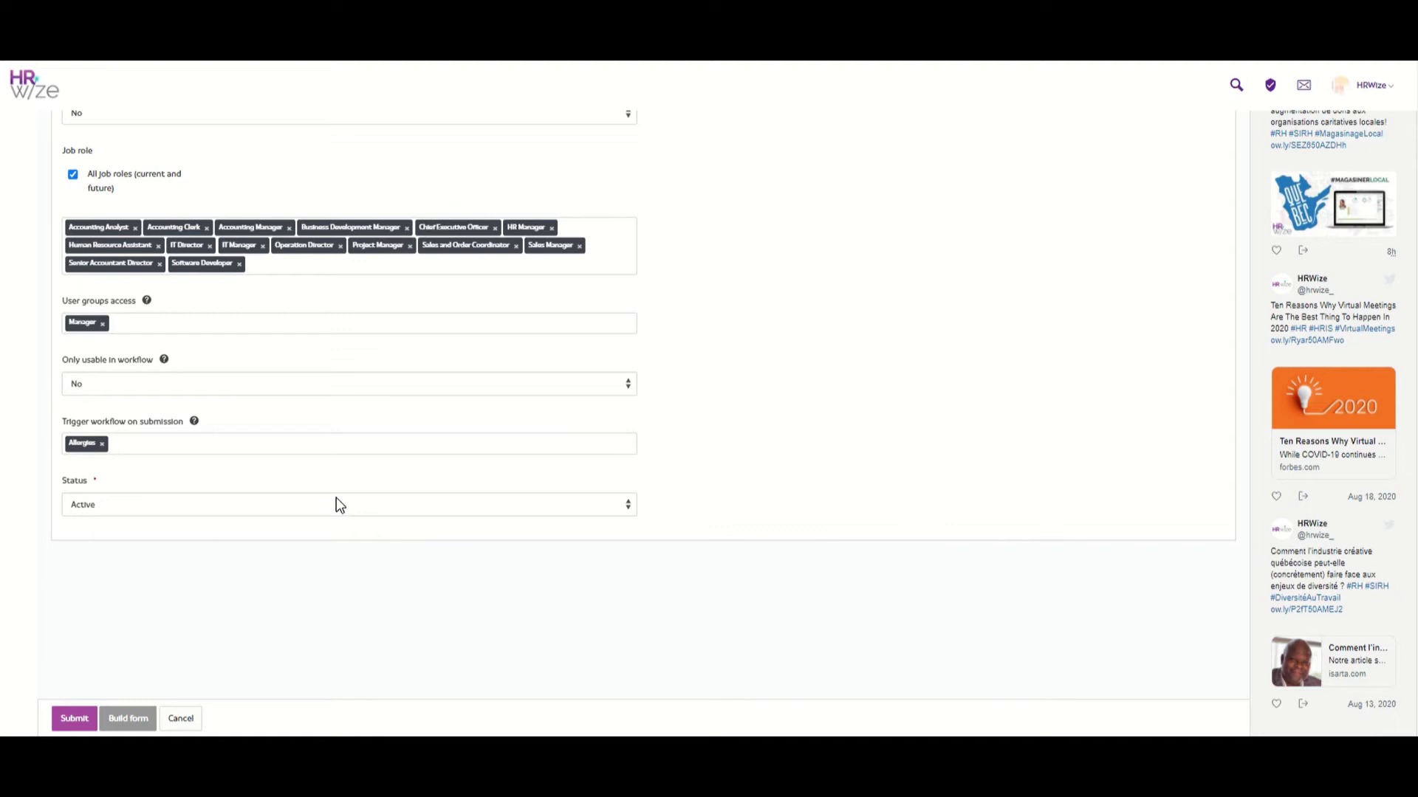
Open the Allergies form in the form builder and look over the fields of its layout
{"action": "left_click", "coordinate": [127, 720]}
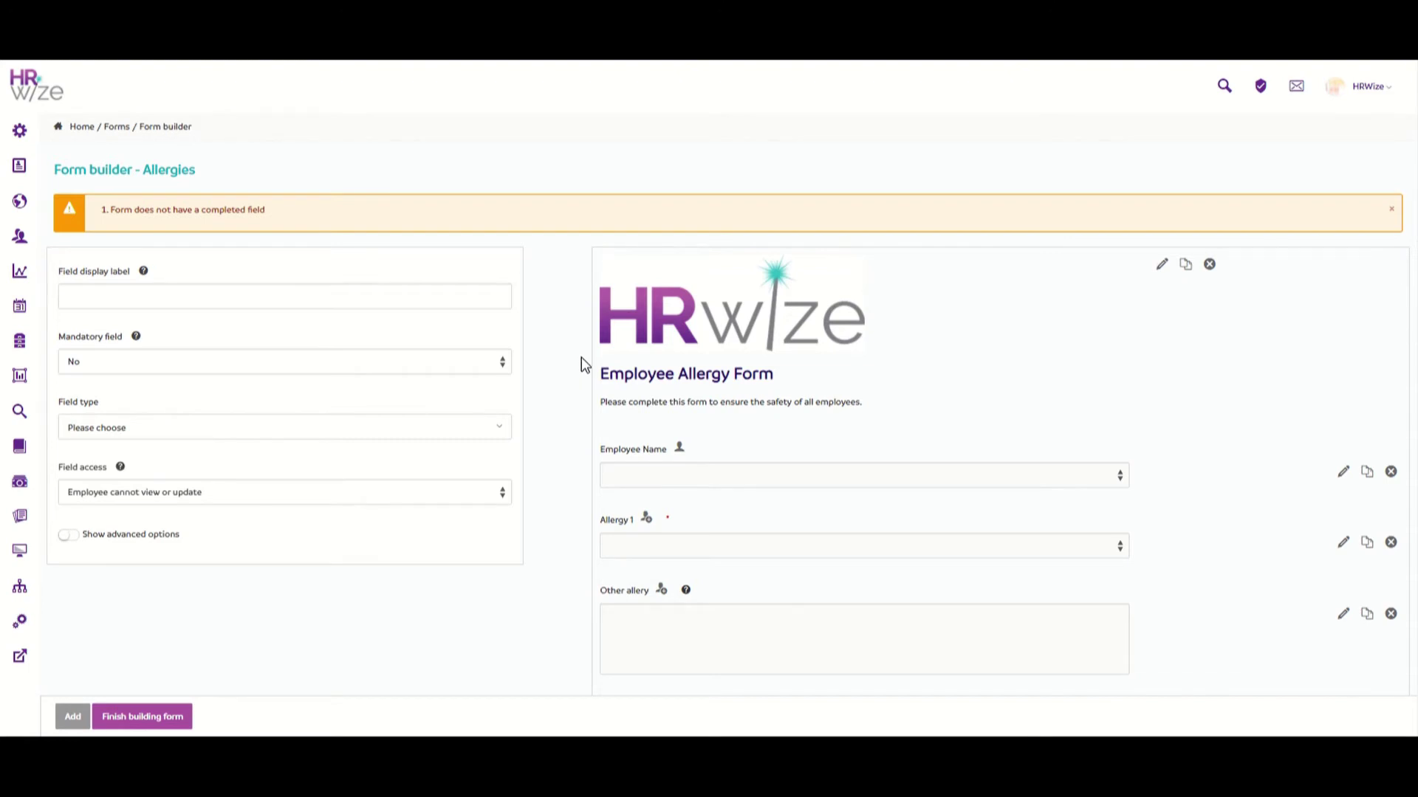
{"action": "scroll", "coordinate": [758, 382], "scroll_direction": "down", "scroll_amount": 3}
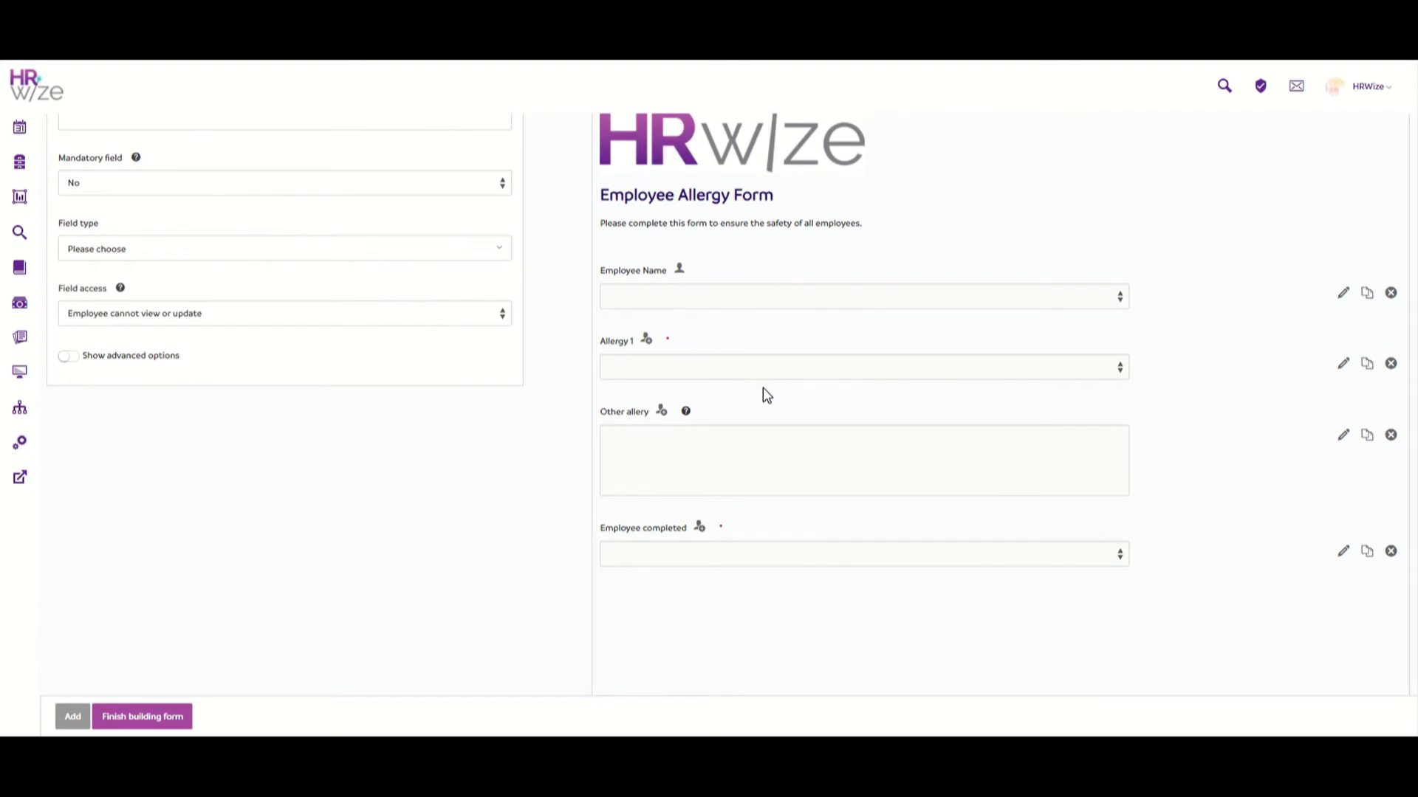
{"action": "scroll", "coordinate": [764, 387], "scroll_direction": "up", "scroll_amount": 3}
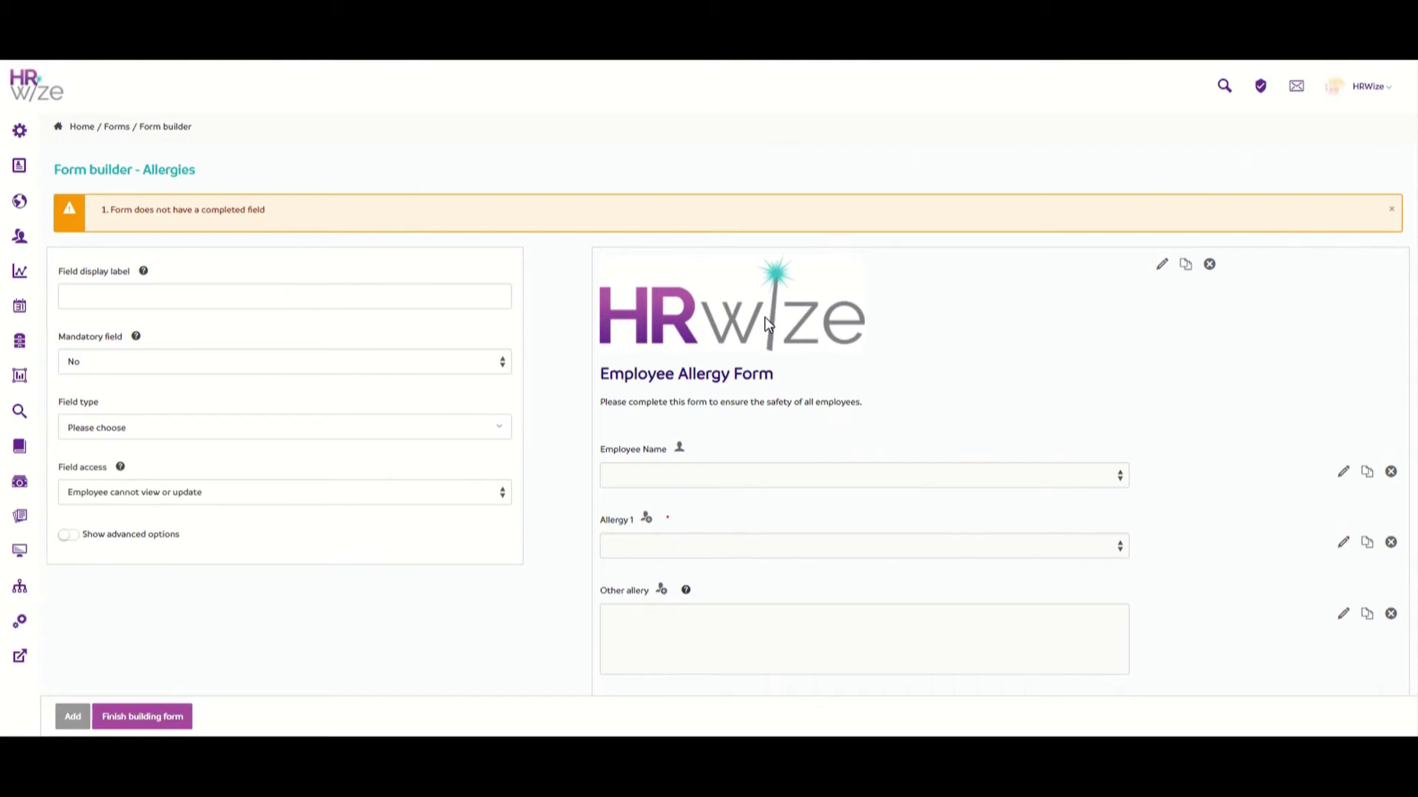
Examine the Allergy 1 field's settings and those of the Other allery field, including its advanced options
{"action": "left_click", "coordinate": [1338, 545]}
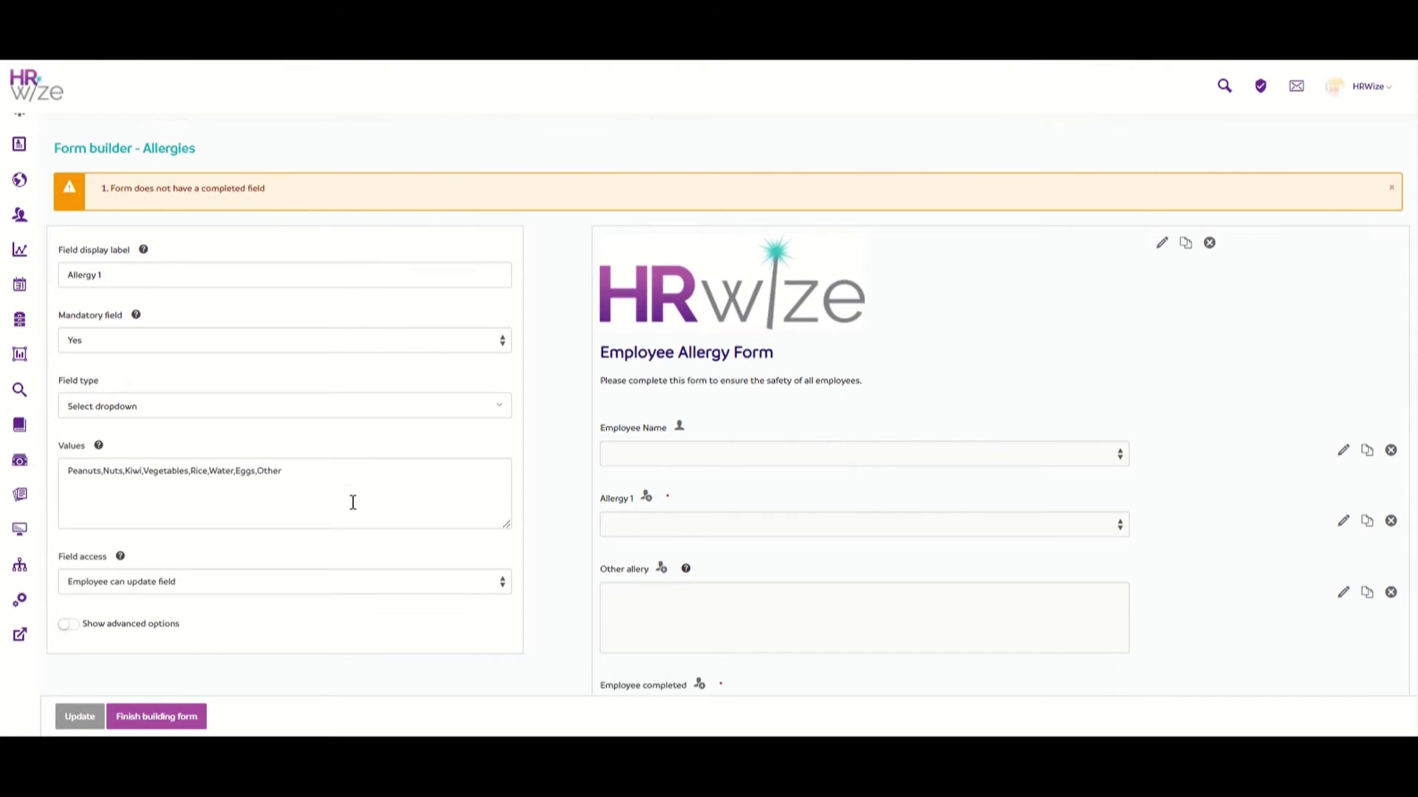
{"action": "scroll", "coordinate": [353, 502], "scroll_direction": "down", "scroll_amount": 3}
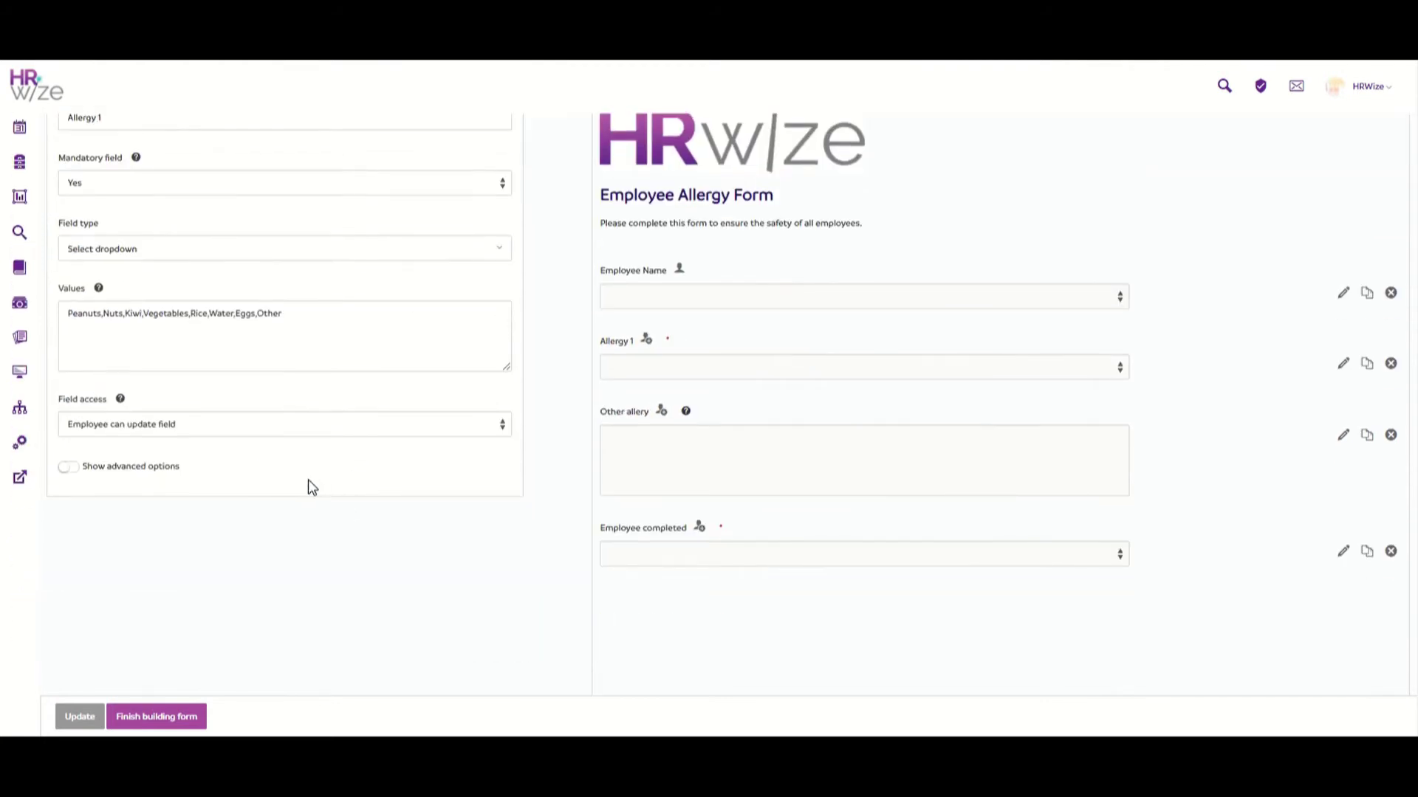
{"action": "left_click", "coordinate": [1341, 437]}
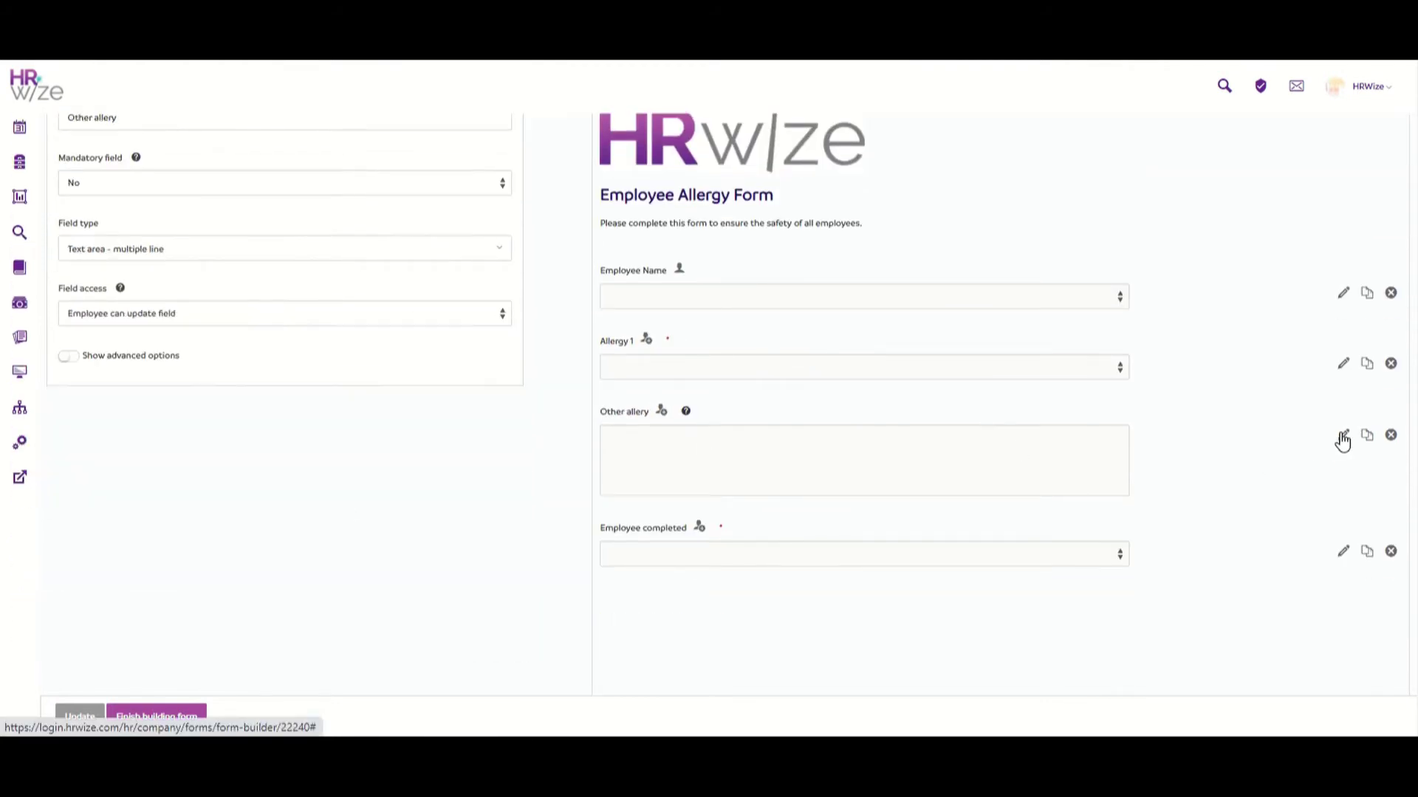
{"action": "left_click", "coordinate": [152, 359]}
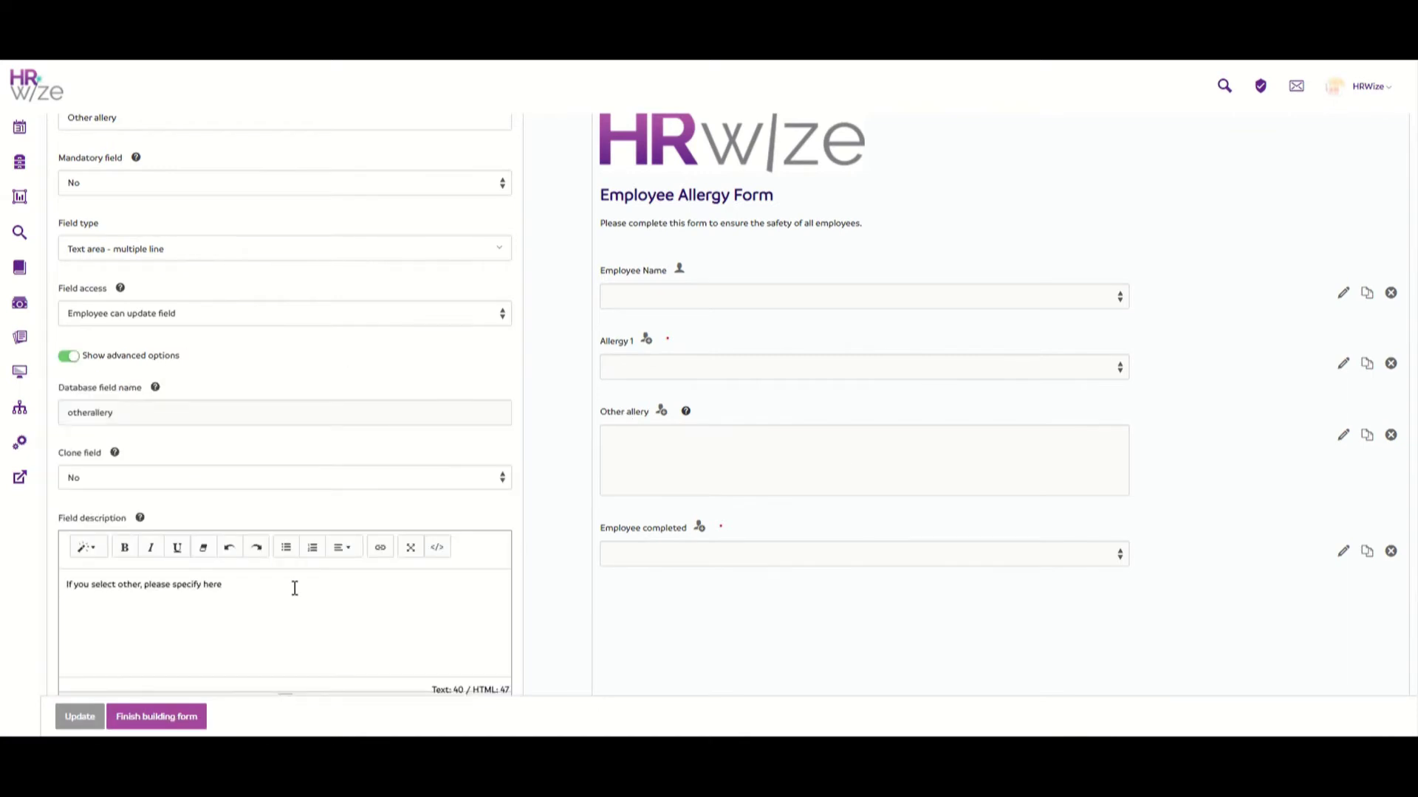
{"action": "scroll", "coordinate": [307, 573], "scroll_direction": "down", "scroll_amount": 1}
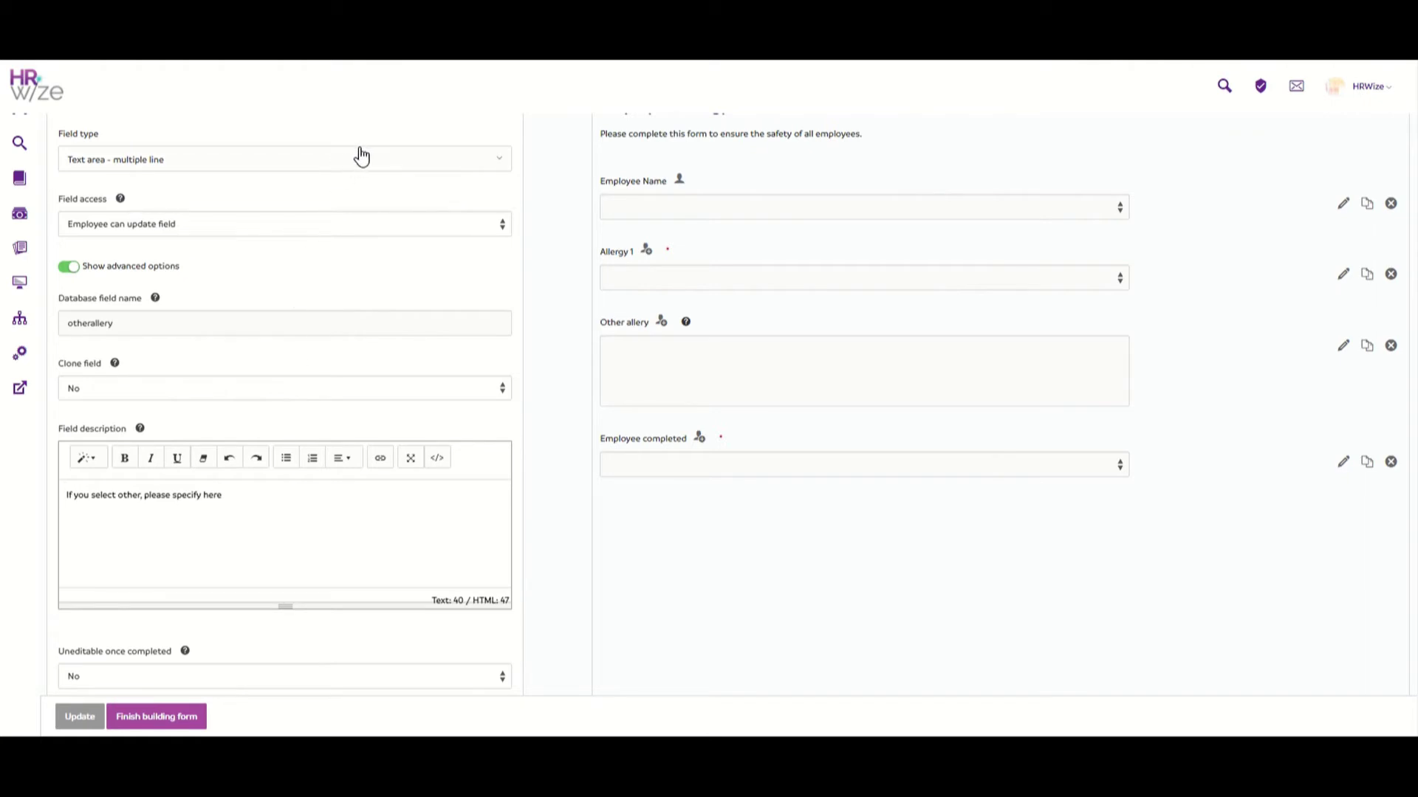
Check the Other allery field's remaining advanced options, examine the Employee completed field's settings and finish building the form
{"action": "scroll", "coordinate": [344, 224], "scroll_direction": "down", "scroll_amount": 4}
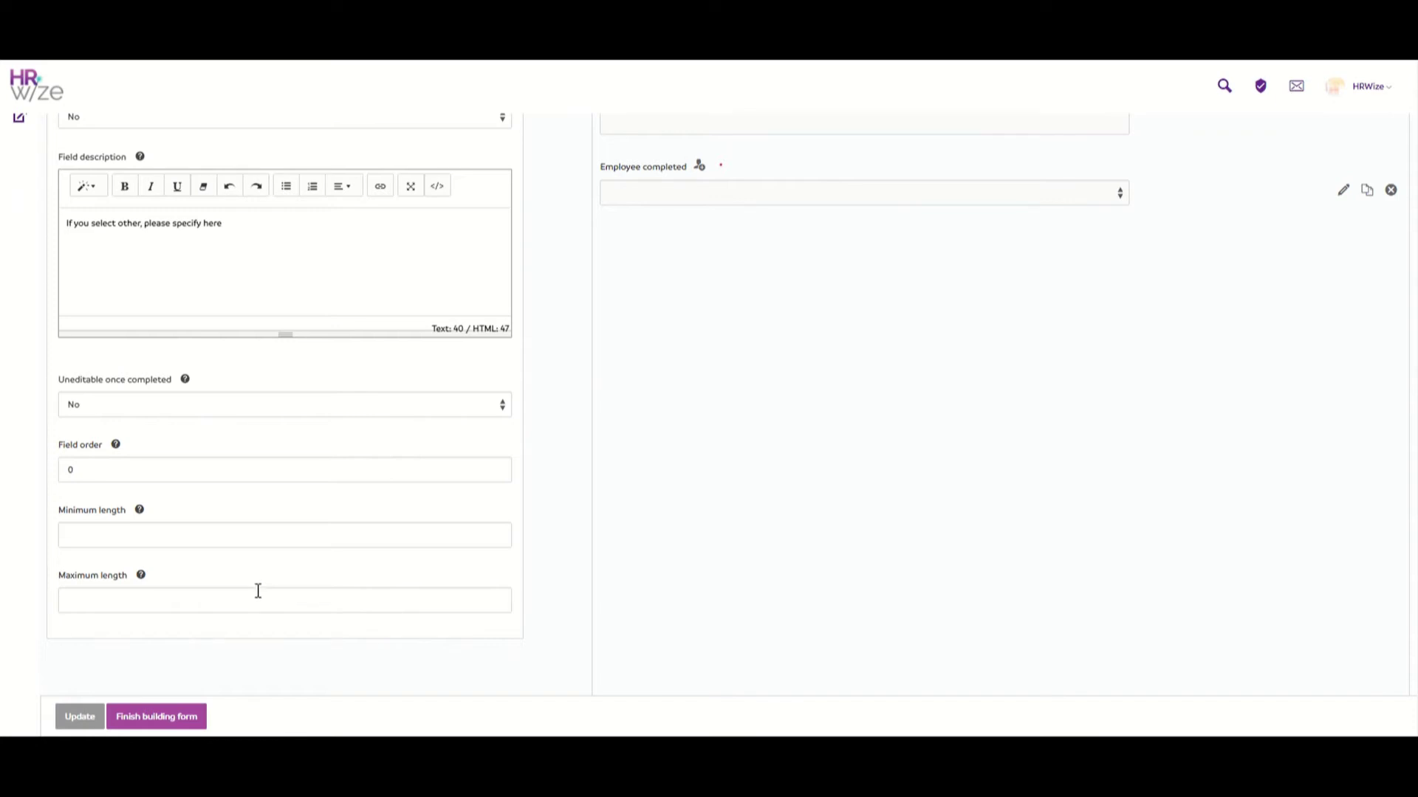
{"action": "left_click", "coordinate": [1347, 191]}
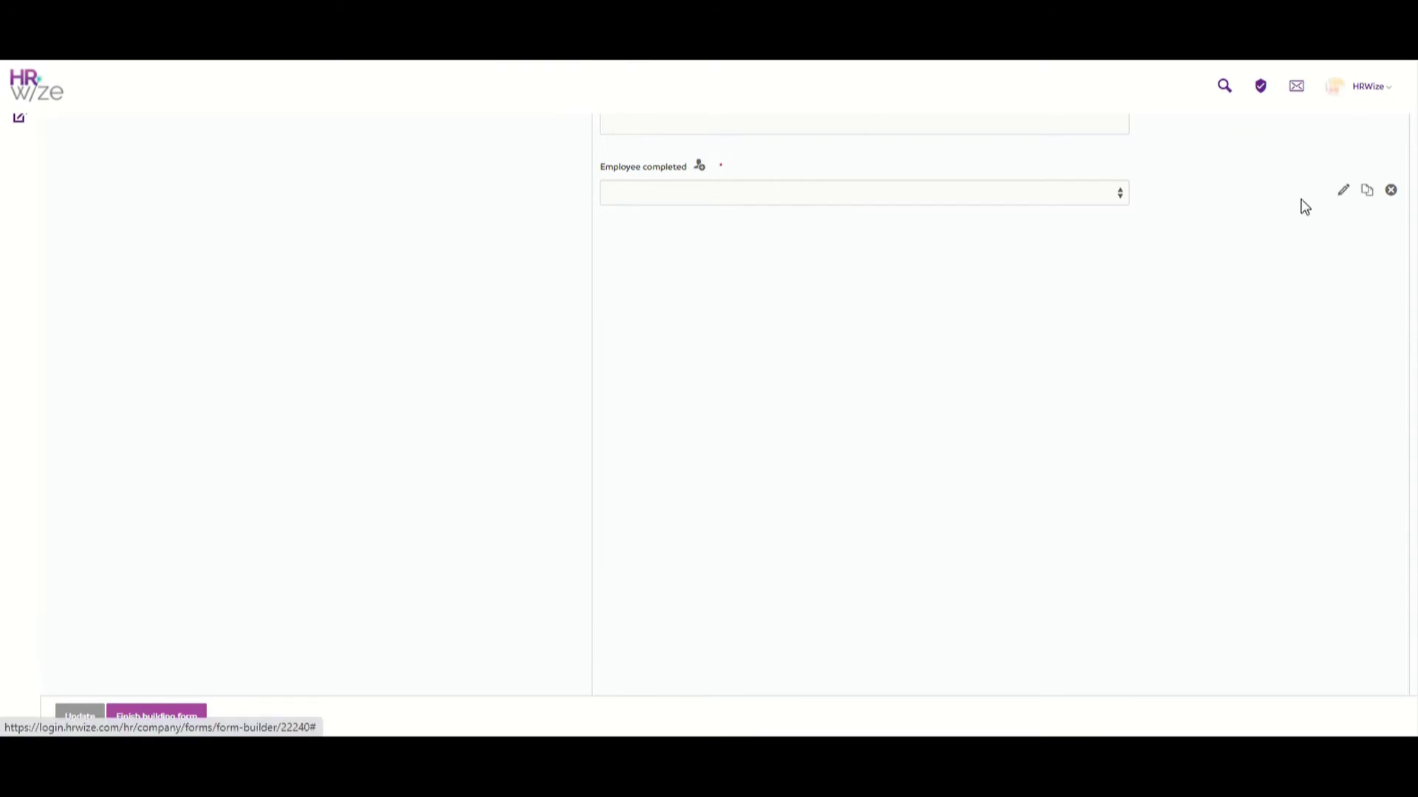
{"action": "scroll", "coordinate": [564, 362], "scroll_direction": "up", "scroll_amount": 1}
{"action": "scroll", "coordinate": [560, 364], "scroll_direction": "up", "scroll_amount": 2}
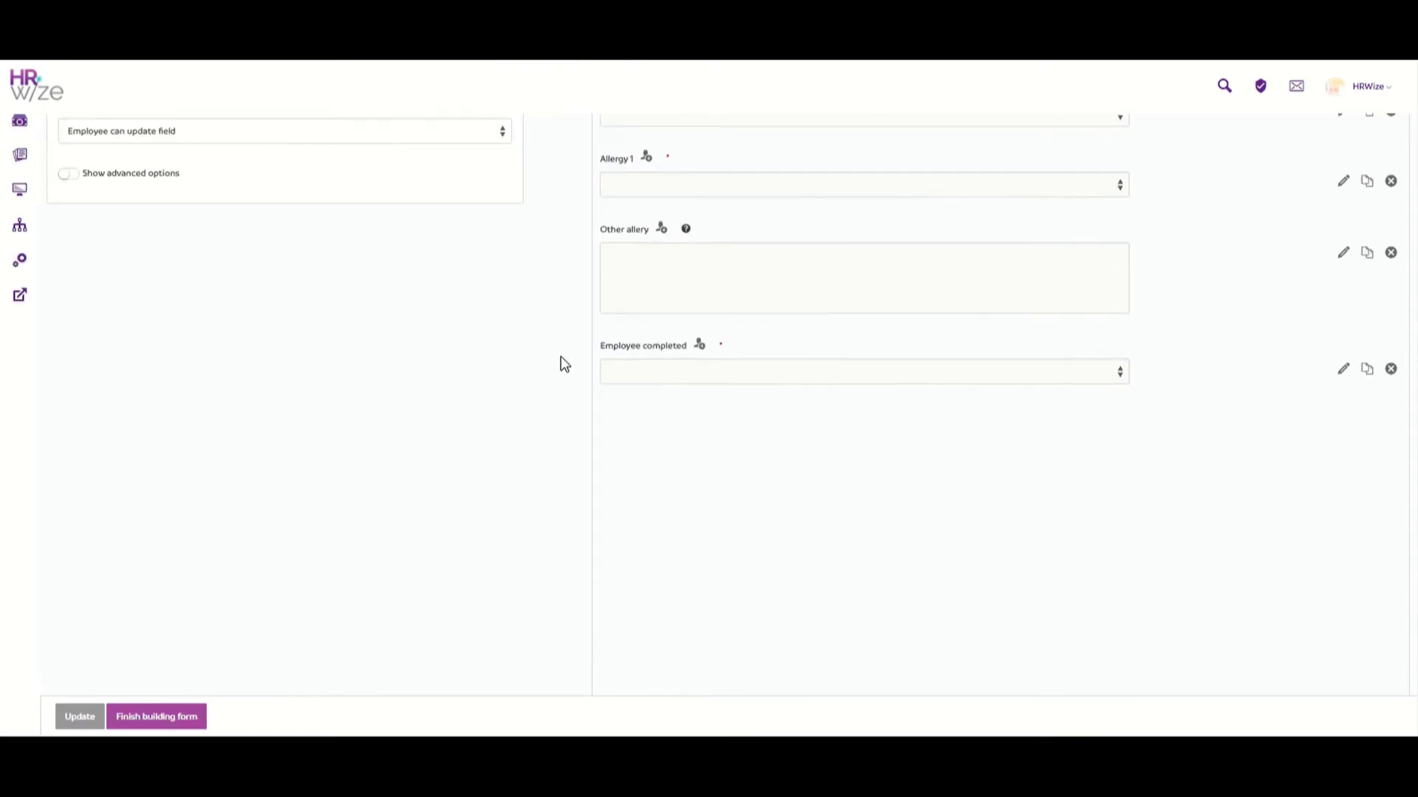
{"action": "scroll", "coordinate": [232, 453], "scroll_direction": "up", "scroll_amount": 2}
{"action": "scroll", "coordinate": [229, 414], "scroll_direction": "up", "scroll_amount": 1}
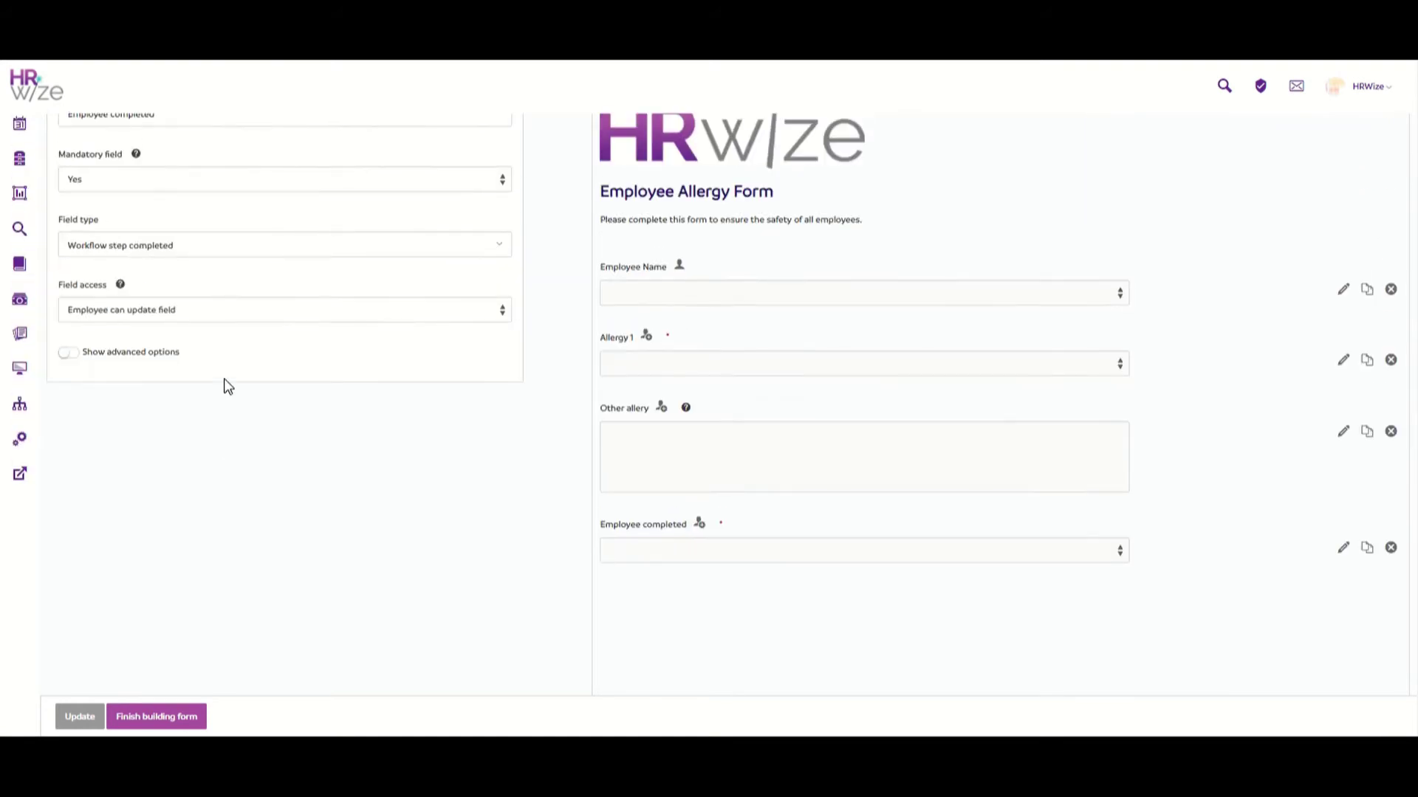
{"action": "scroll", "coordinate": [209, 263], "scroll_direction": "up", "scroll_amount": 2}
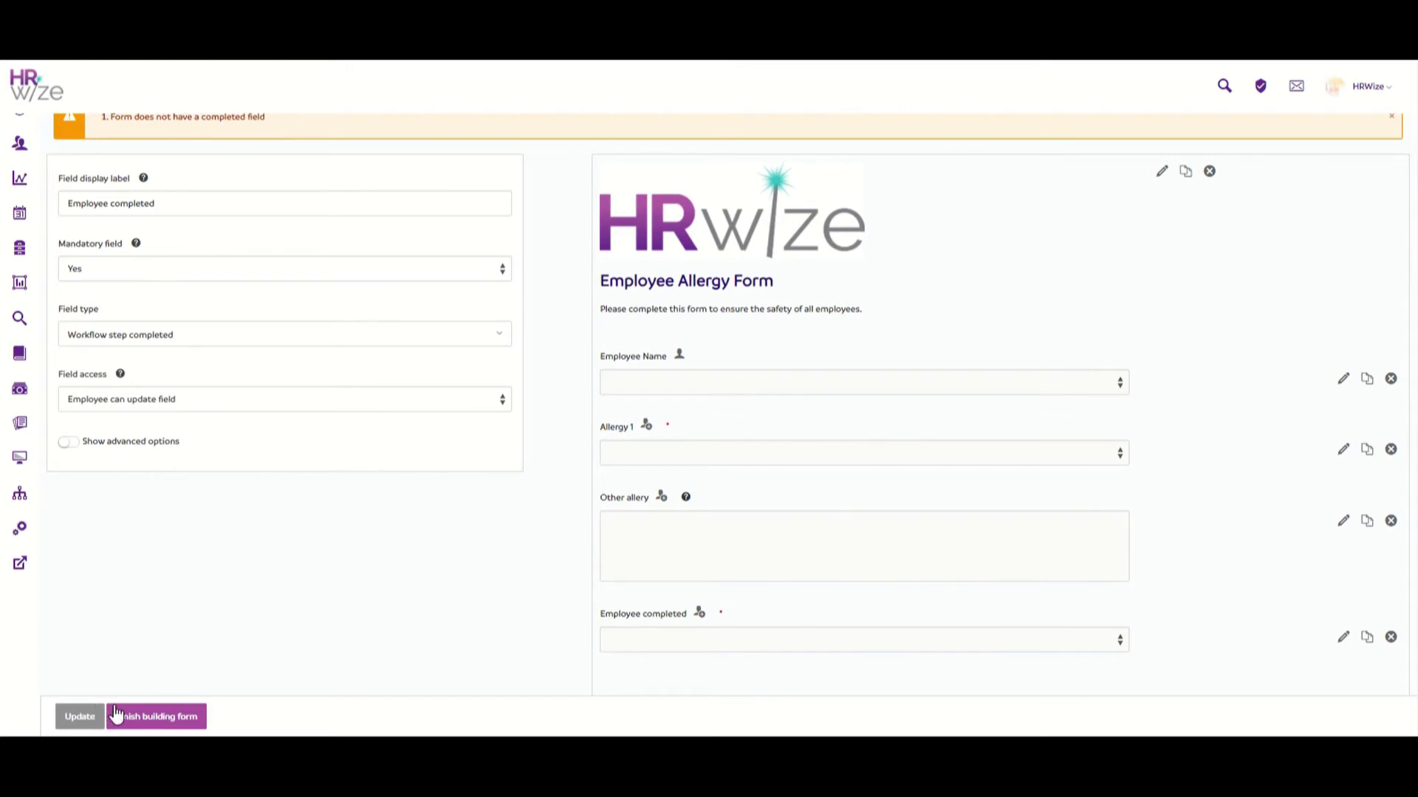
{"action": "left_click", "coordinate": [160, 722]}
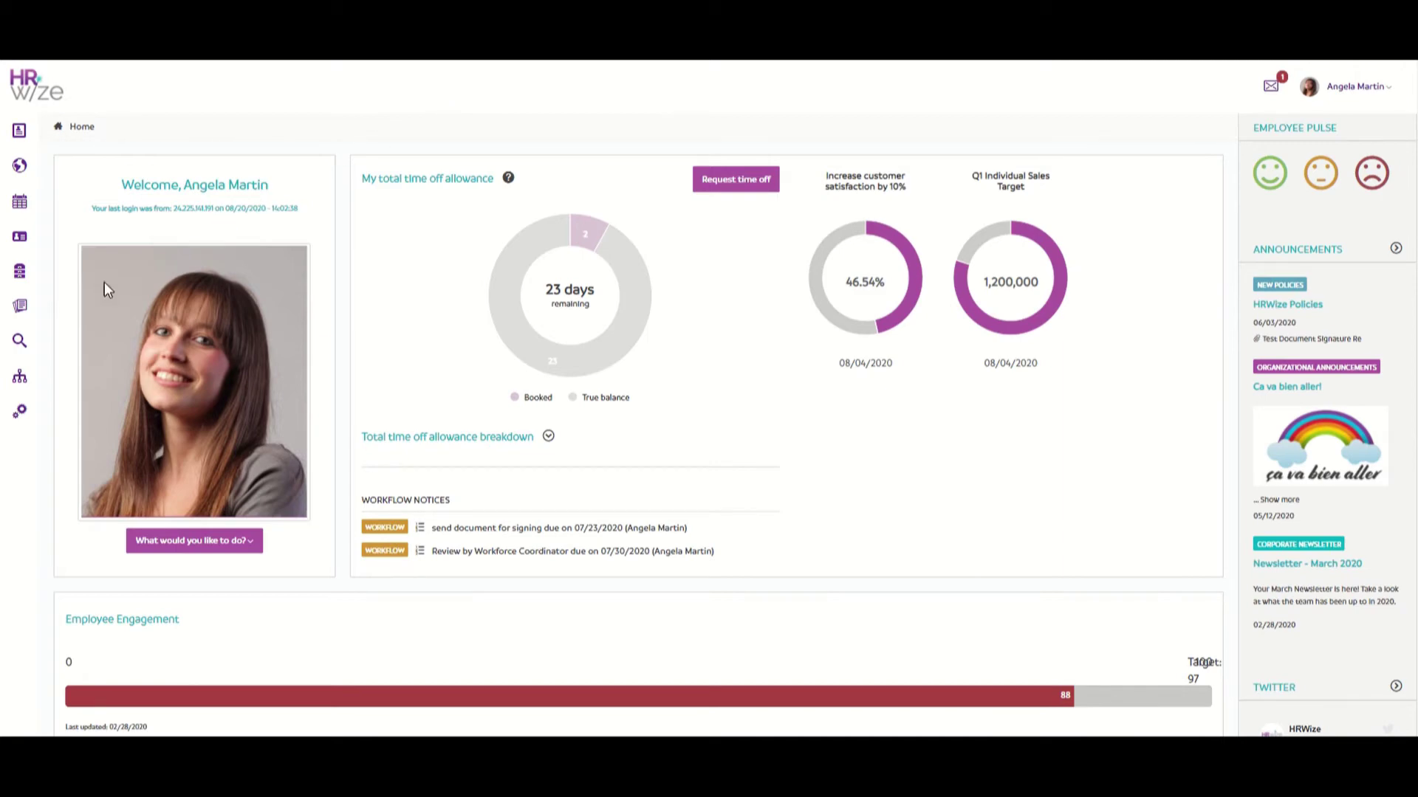
From the employee's account, start a new Allergies form in the Medical - Confidential form category
{"action": "left_click", "coordinate": [31, 311]}
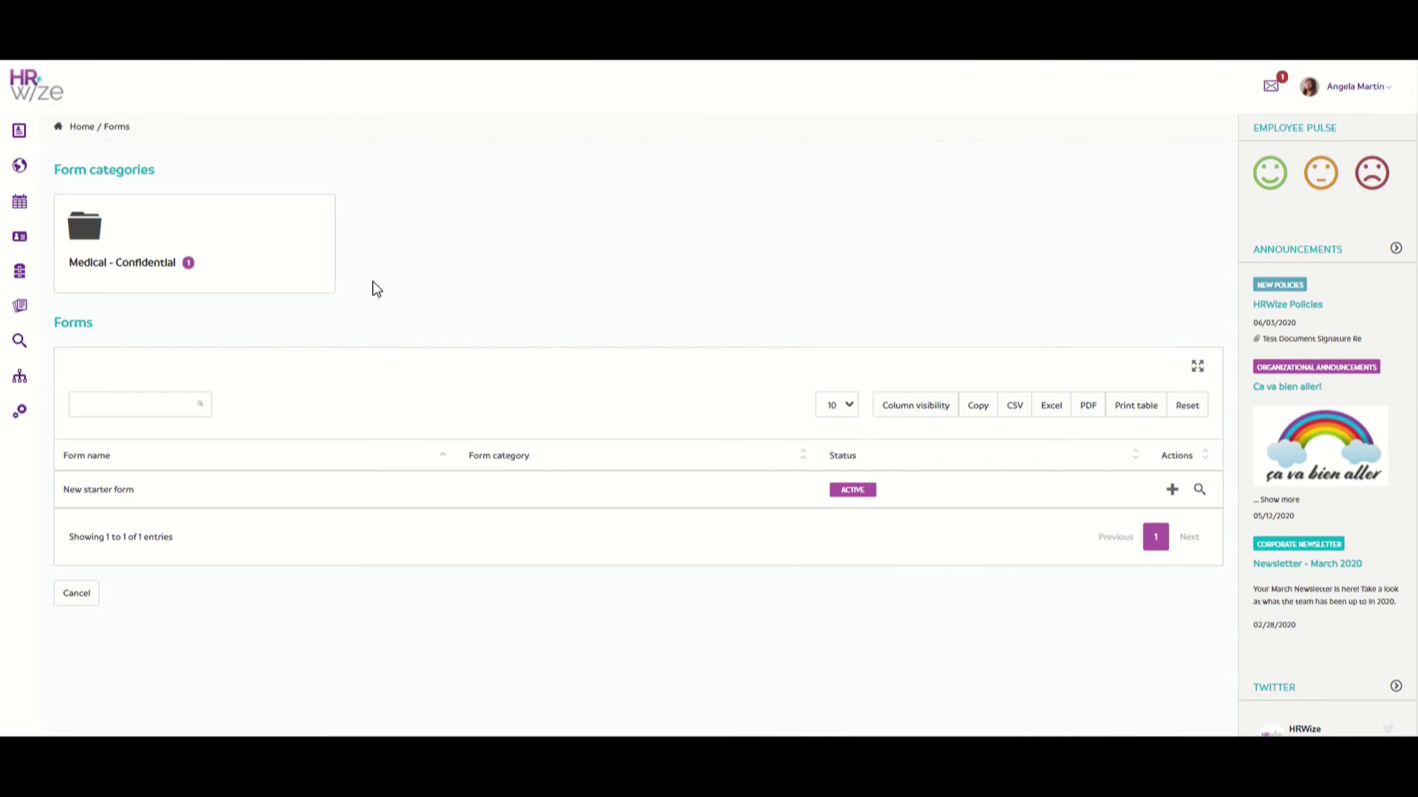
{"action": "left_click", "coordinate": [155, 267]}
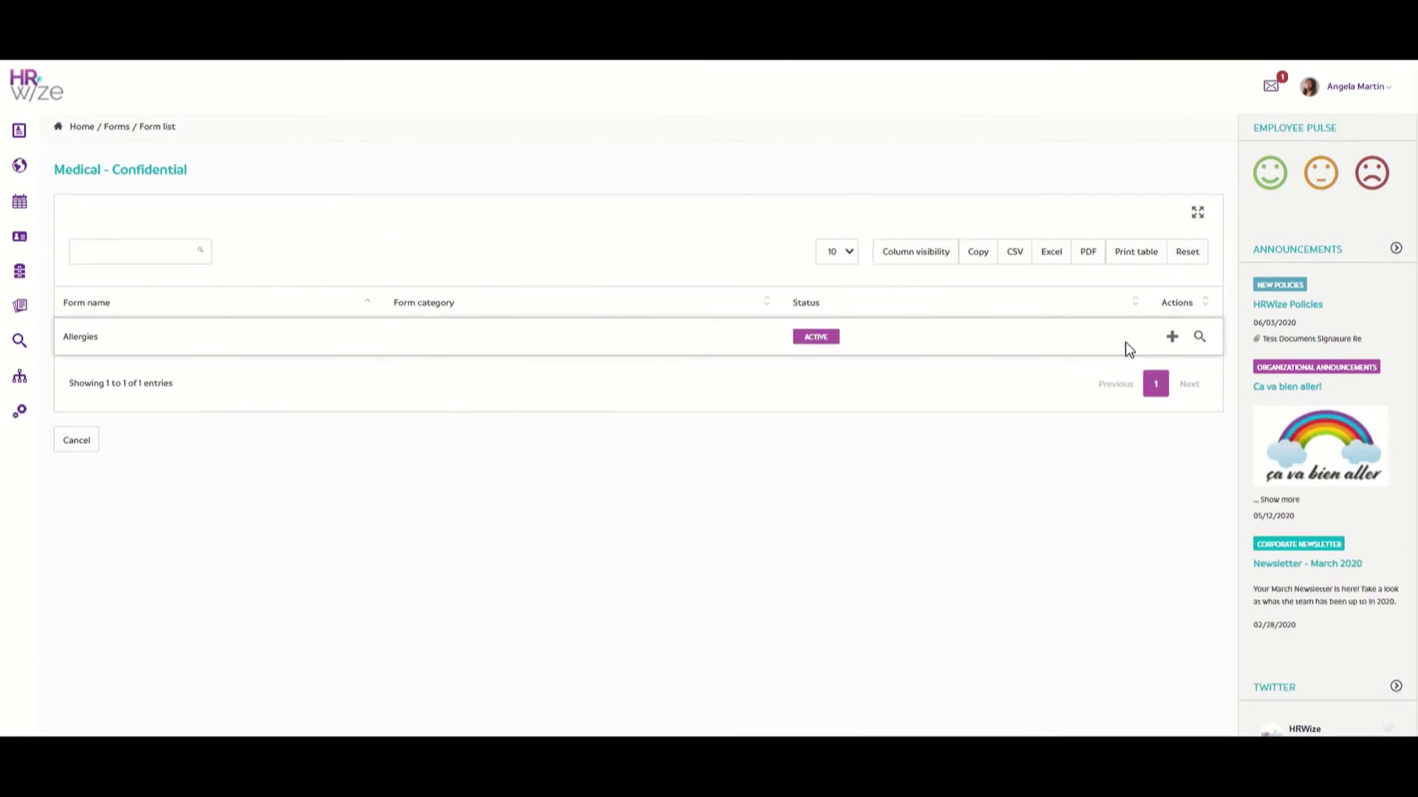
{"action": "left_click", "coordinate": [1172, 338]}
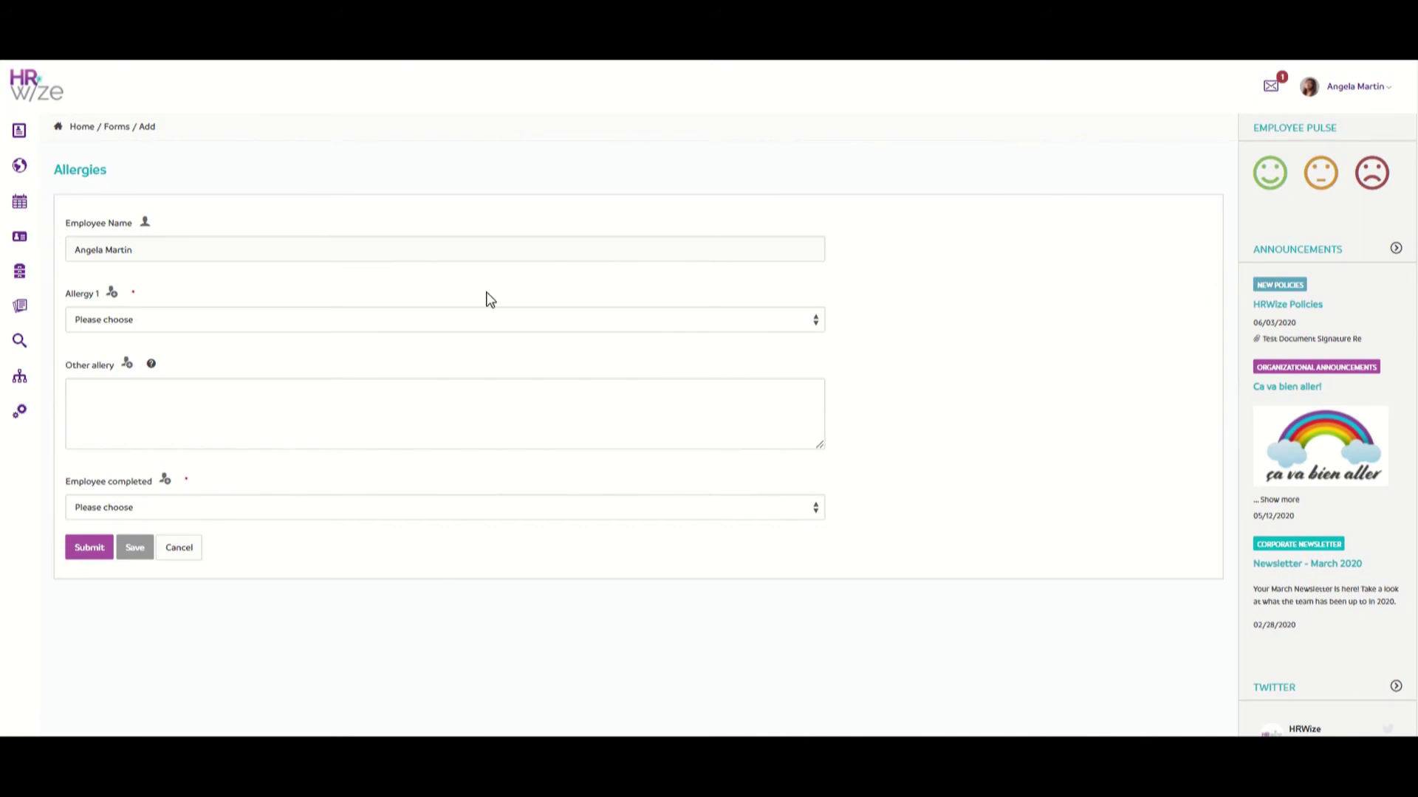
Fill in the Allergies form with Nuts for Allergy 1 and Yes for Employee completed, and submit it
{"action": "left_click", "coordinate": [383, 321]}
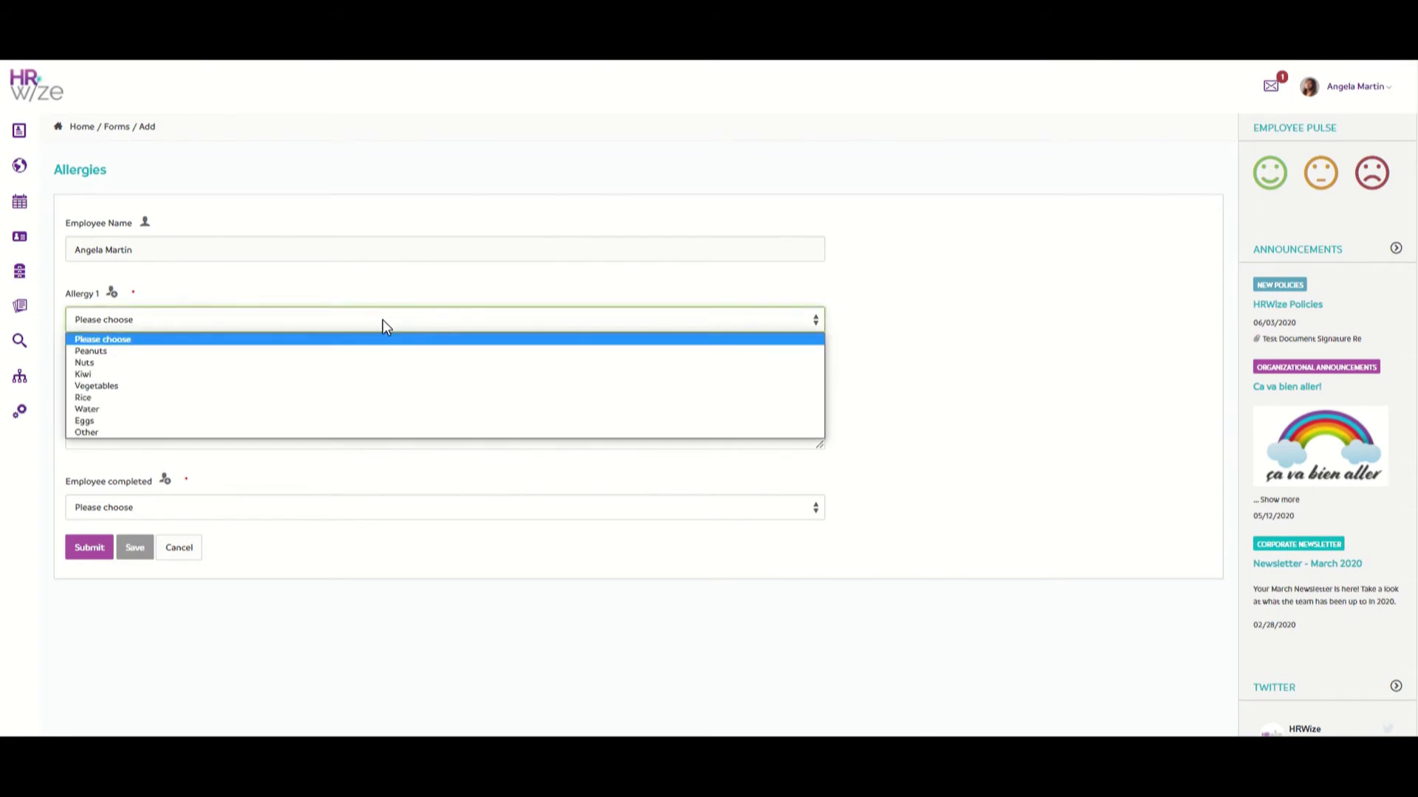
{"action": "left_click", "coordinate": [354, 363]}
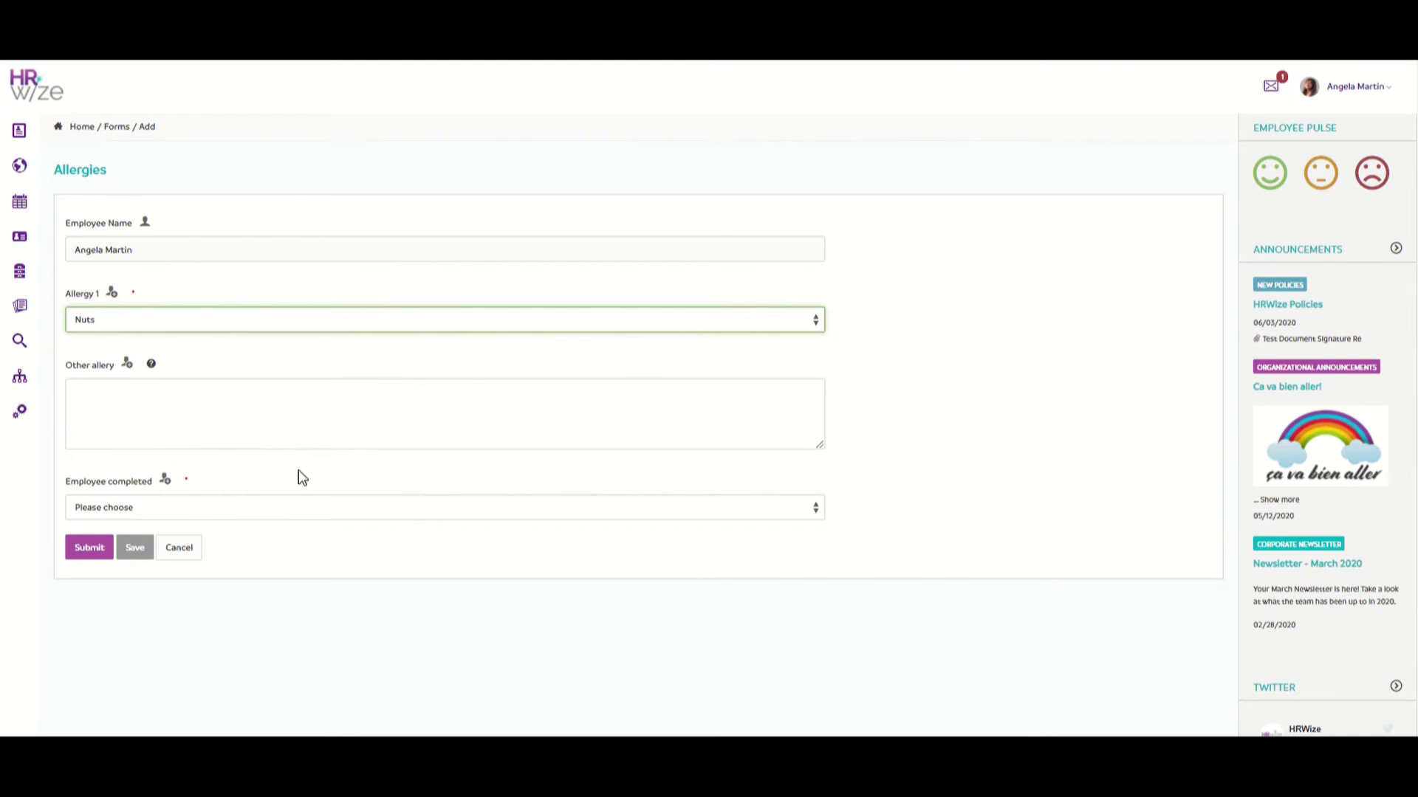
{"action": "left_click", "coordinate": [278, 505]}
{"action": "left_click", "coordinate": [254, 539]}
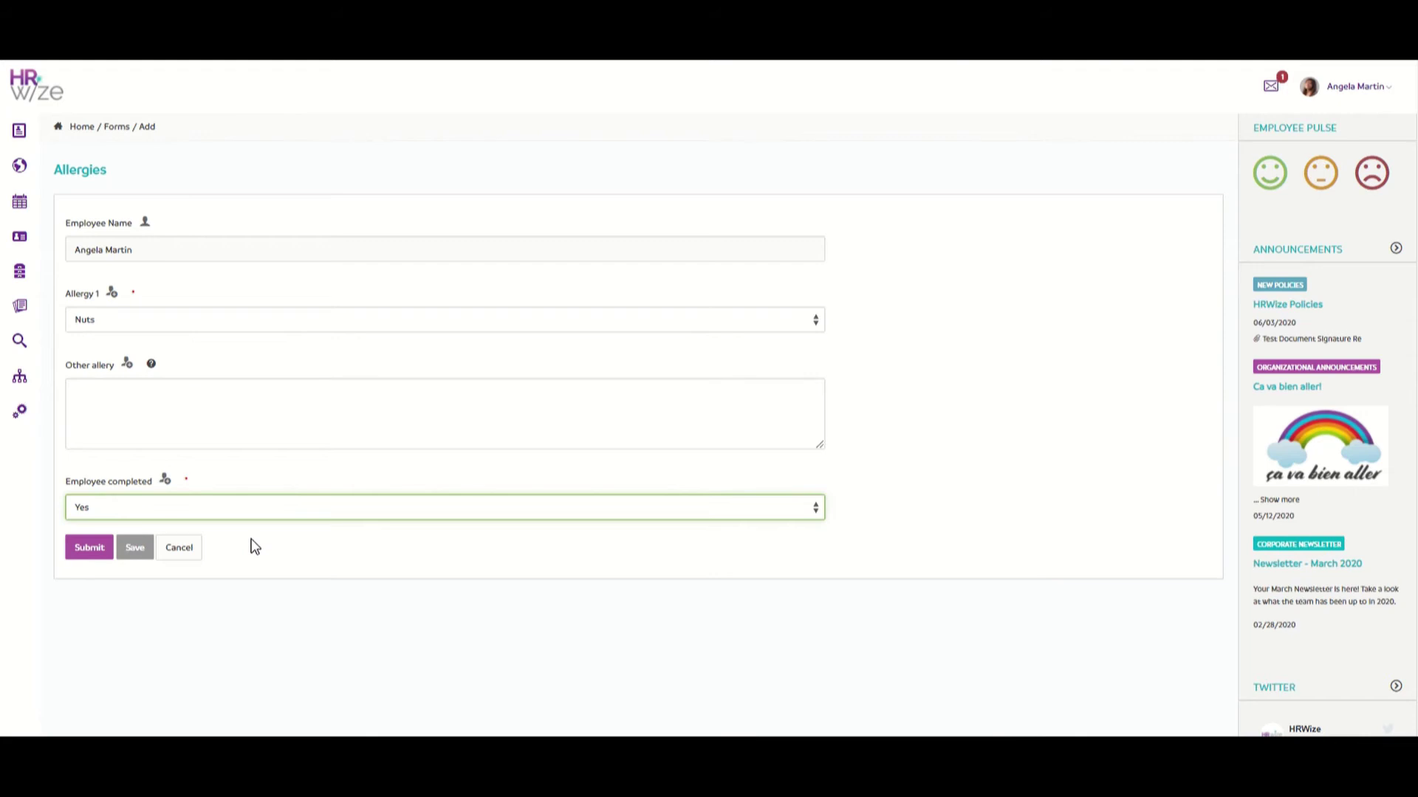
{"action": "left_click", "coordinate": [93, 550]}
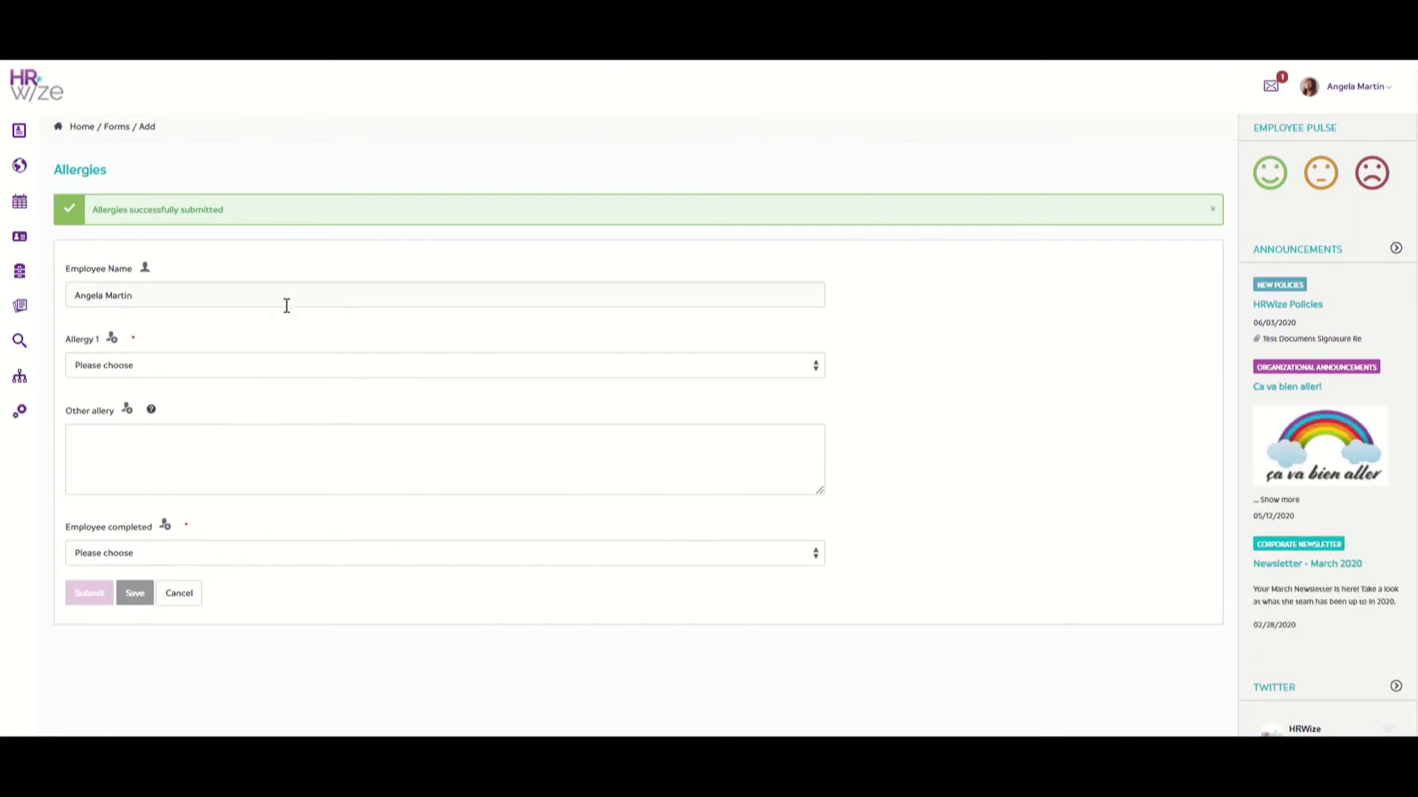
Leave the form, return to the Medical - Confidential category and view the Allergies form's submissions
{"action": "left_click", "coordinate": [185, 598]}
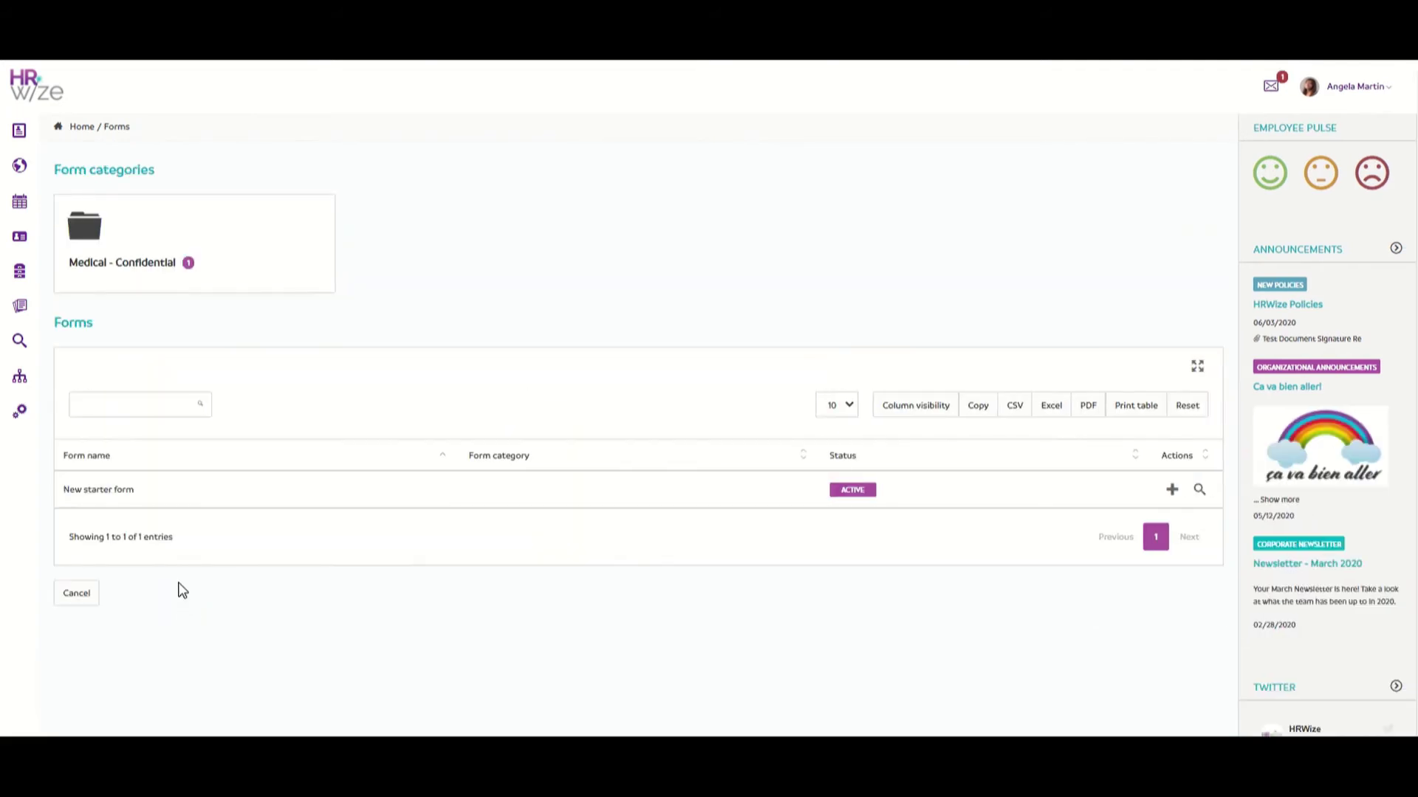
{"action": "left_click", "coordinate": [116, 269]}
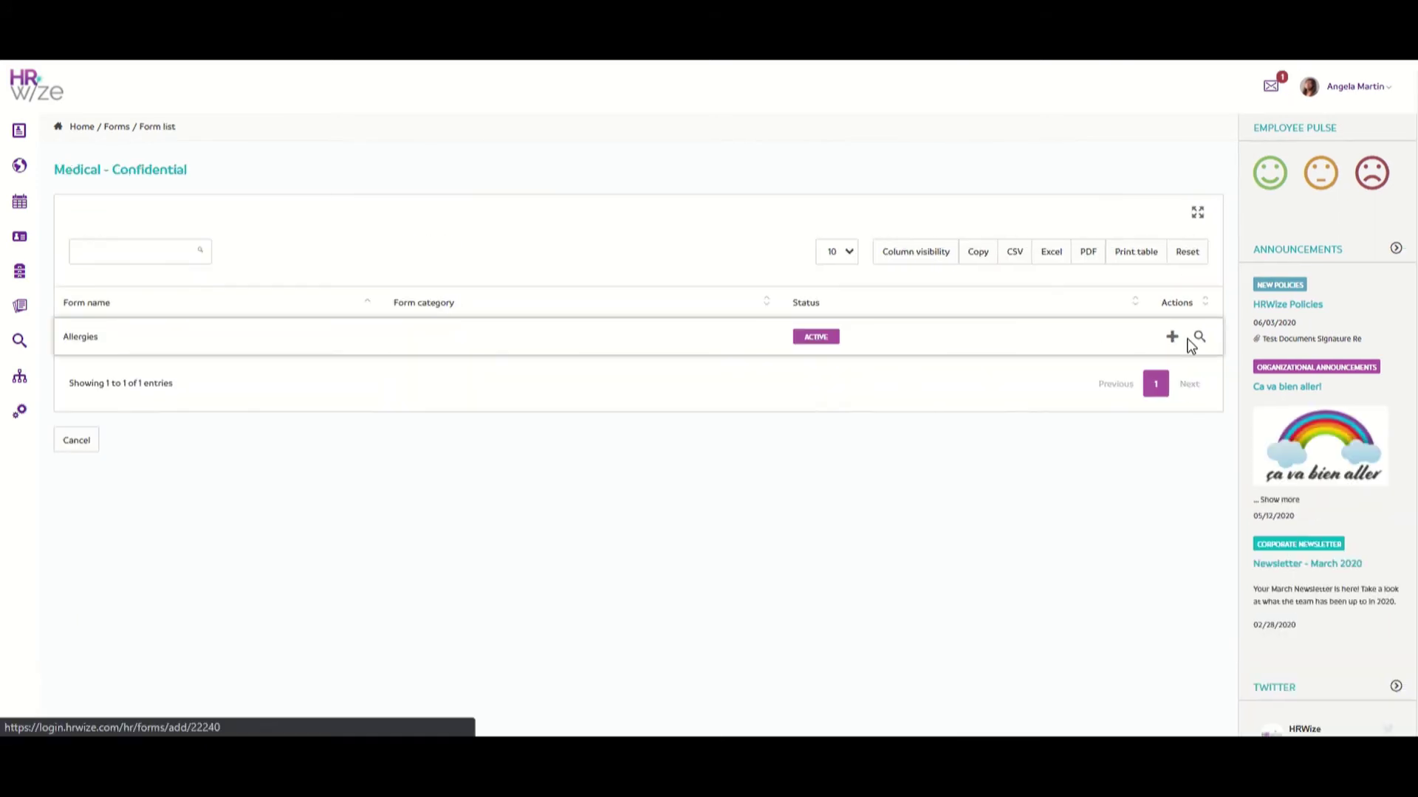
{"action": "left_click", "coordinate": [1197, 340]}
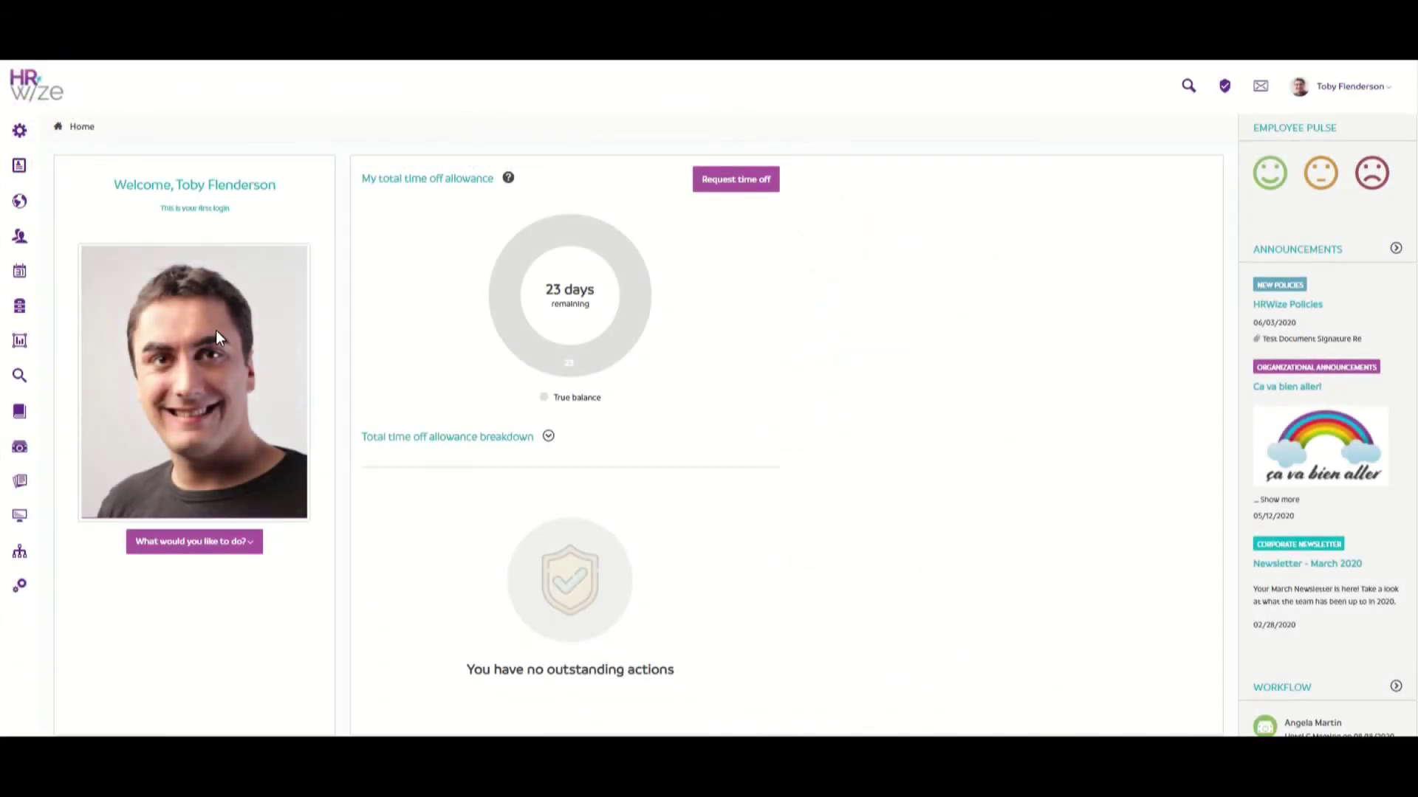
From the HR account, view the Medical - Confidential form list and open the submitting employee's medical information
{"action": "left_click", "coordinate": [19, 488]}
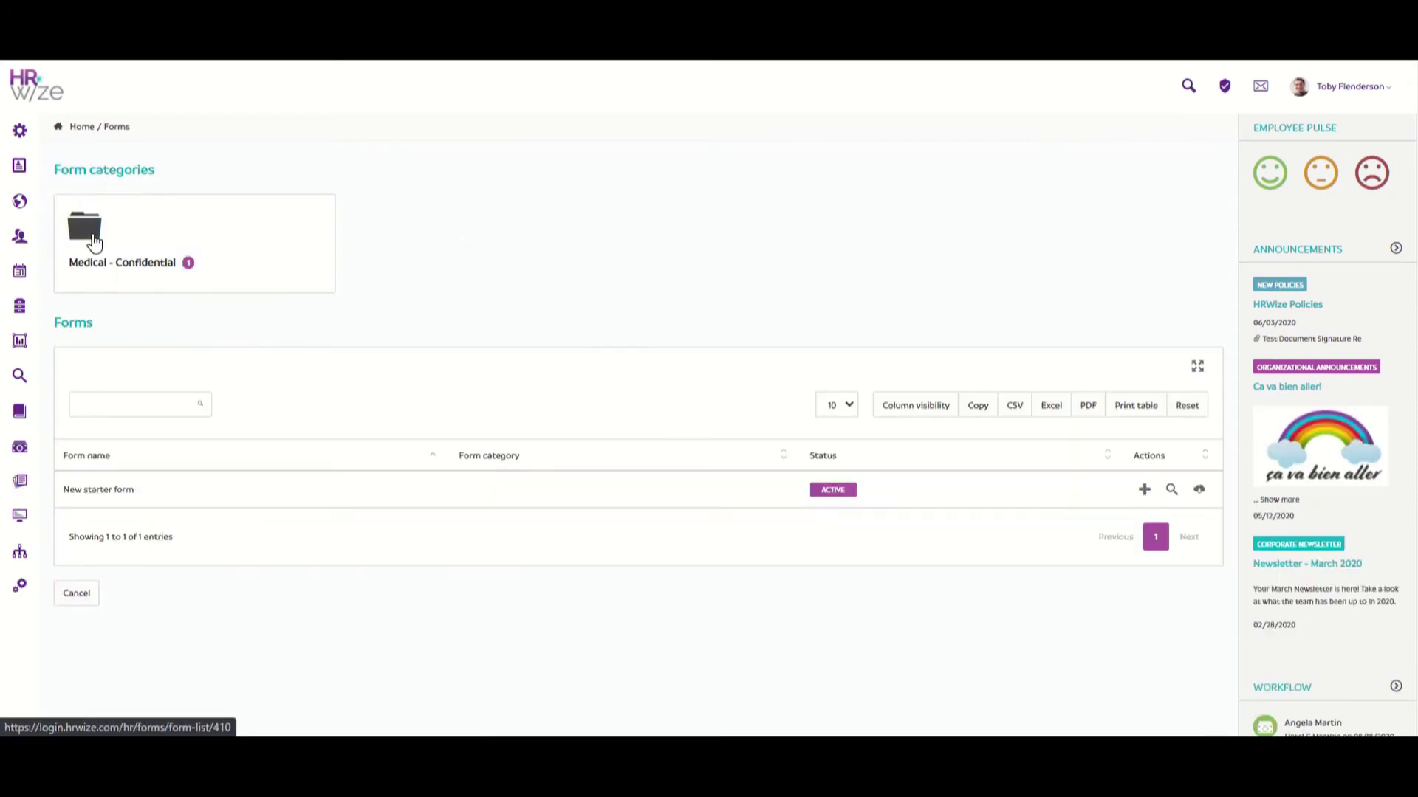
{"action": "left_click", "coordinate": [94, 241]}
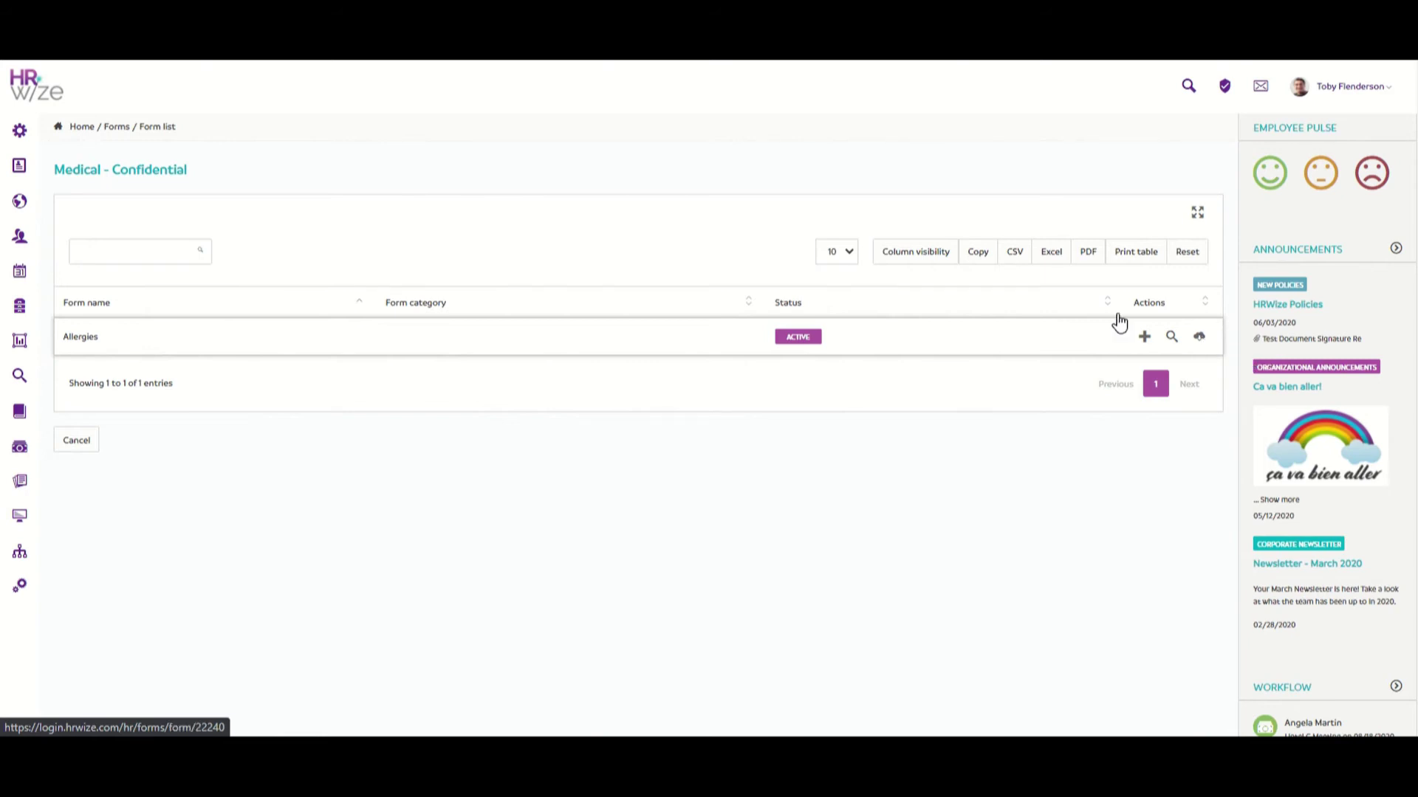
{"action": "mouse_move", "coordinate": [21, 236]}
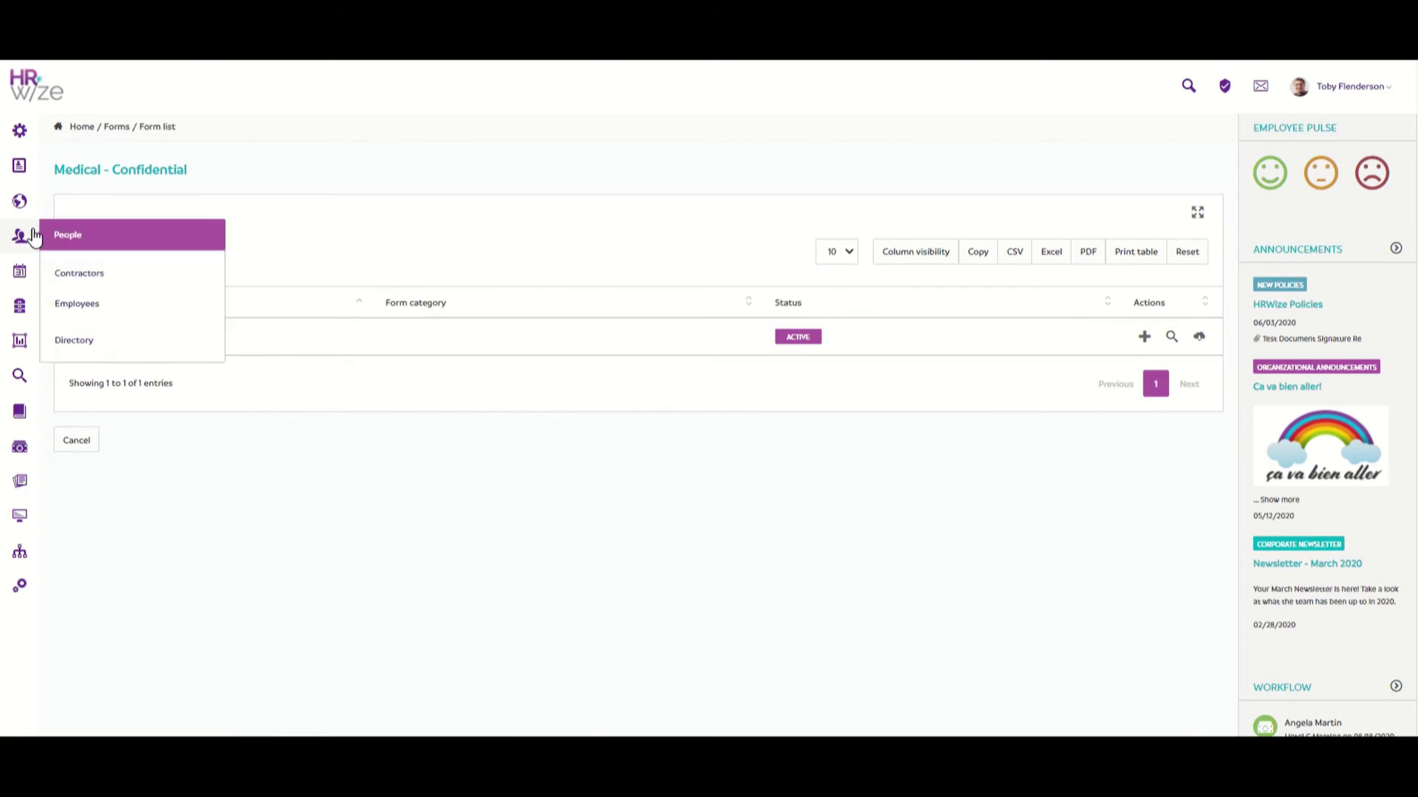
{"action": "left_click", "coordinate": [107, 304]}
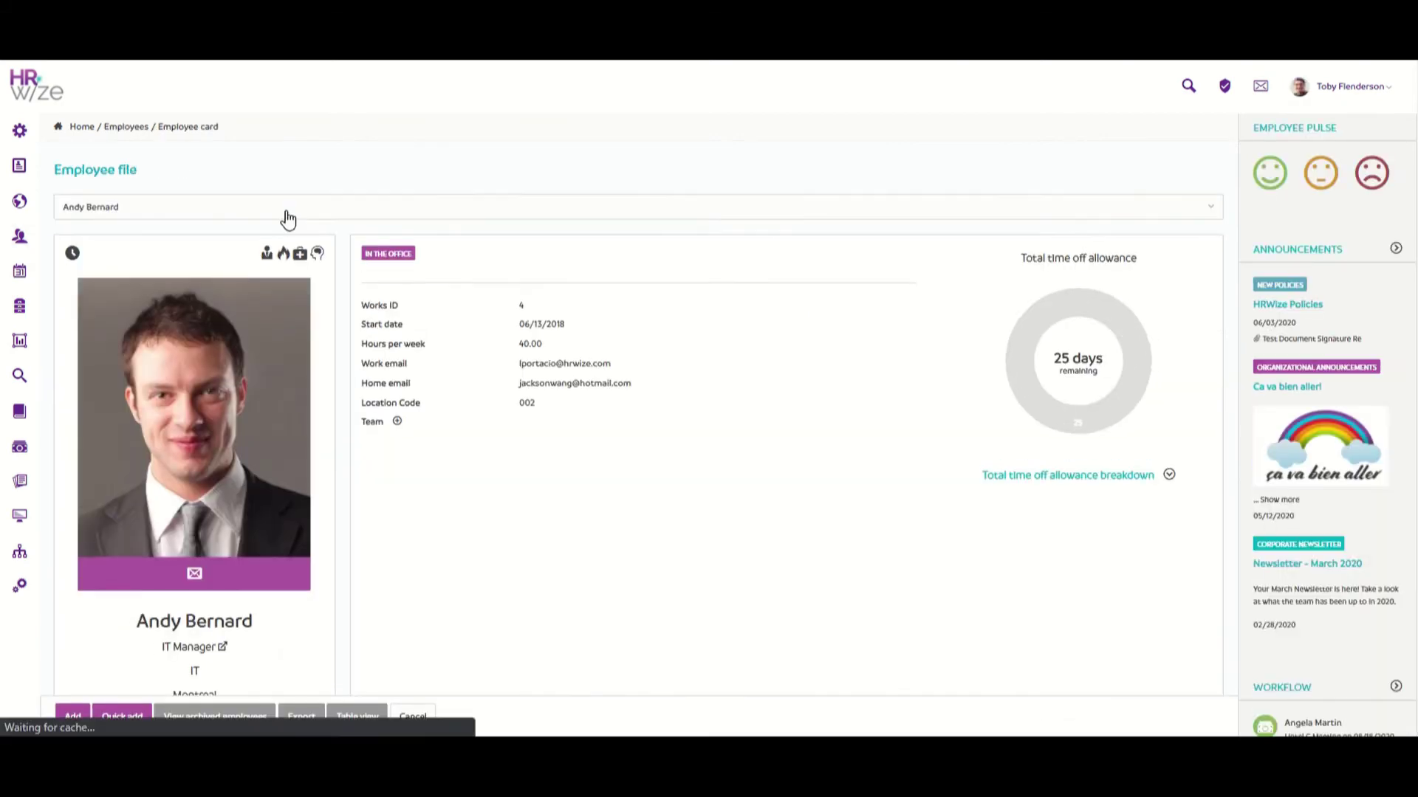
{"action": "left_click", "coordinate": [285, 210]}
{"action": "left_click", "coordinate": [266, 307]}
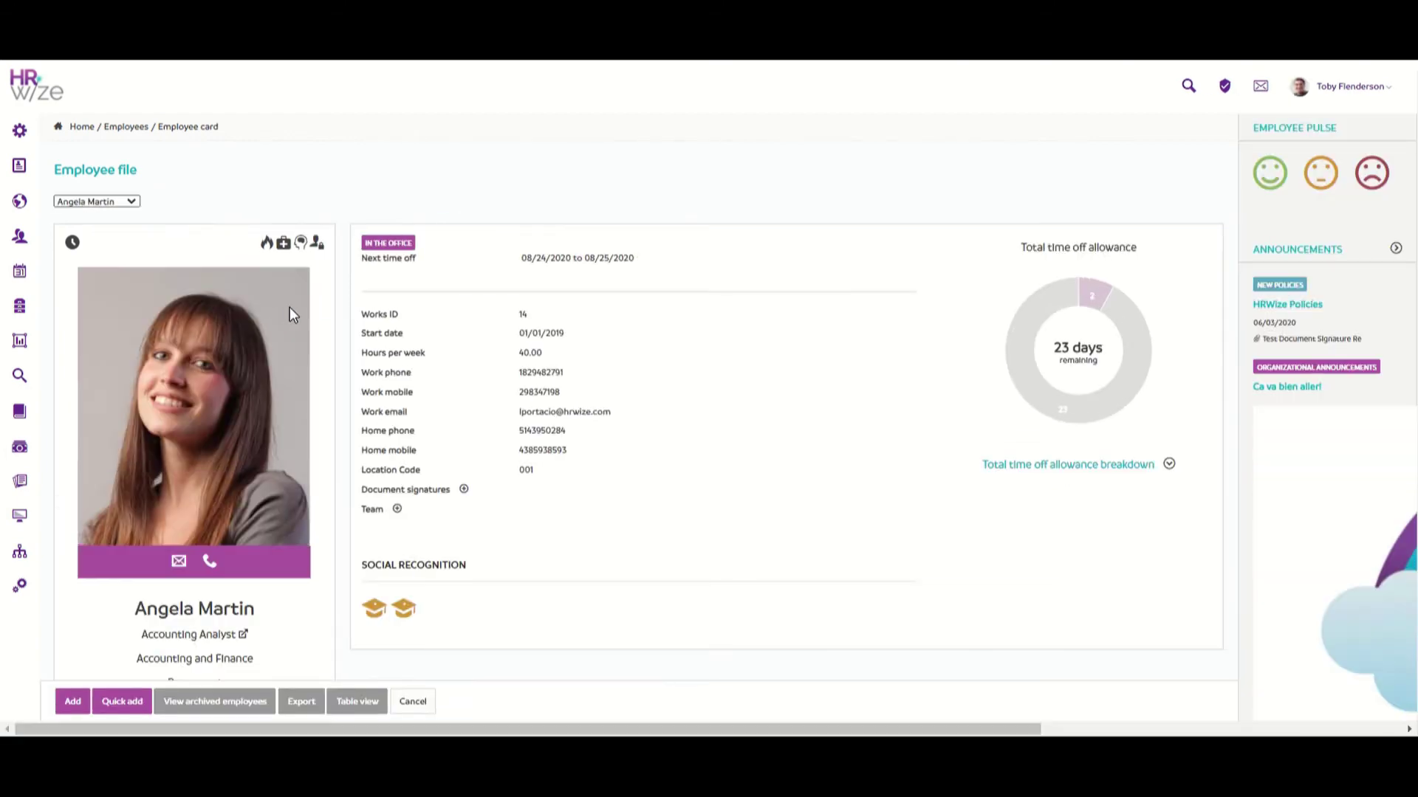
{"action": "scroll", "coordinate": [289, 307], "scroll_direction": "down", "scroll_amount": 5}
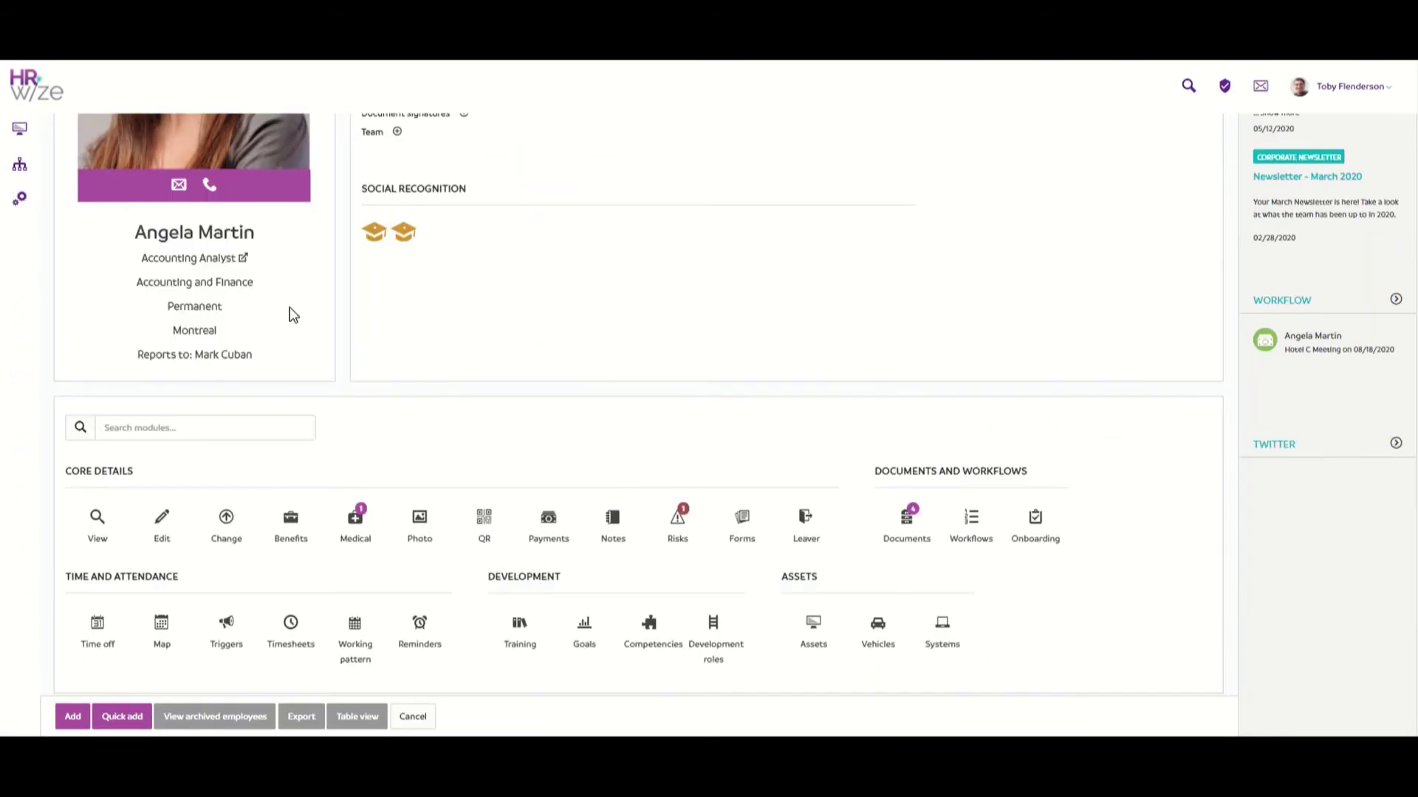
{"action": "left_click", "coordinate": [361, 526]}
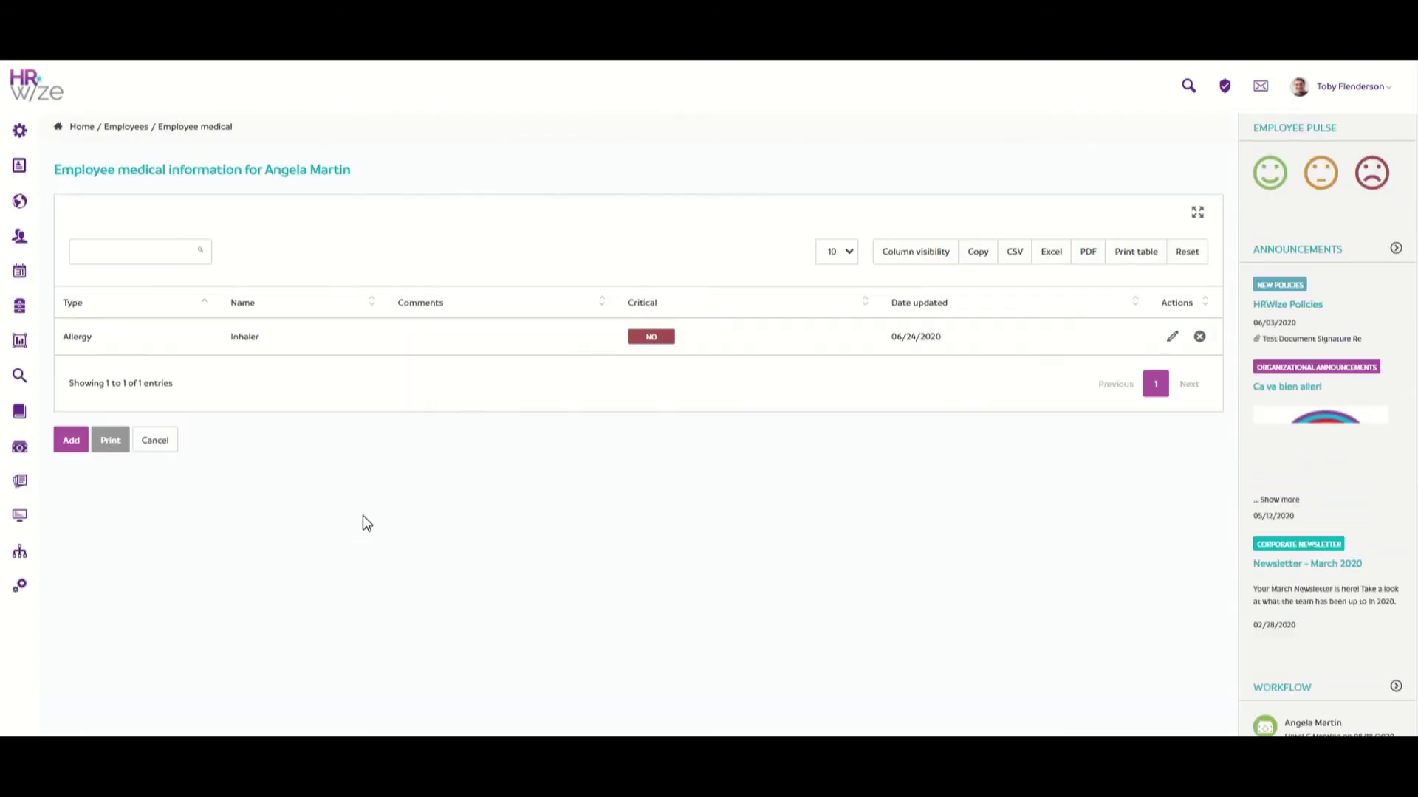
Add a medical entry of type Allergy to the employee's file, with allergy Nuts and Critical set to No, and submit it
{"action": "left_click", "coordinate": [78, 437]}
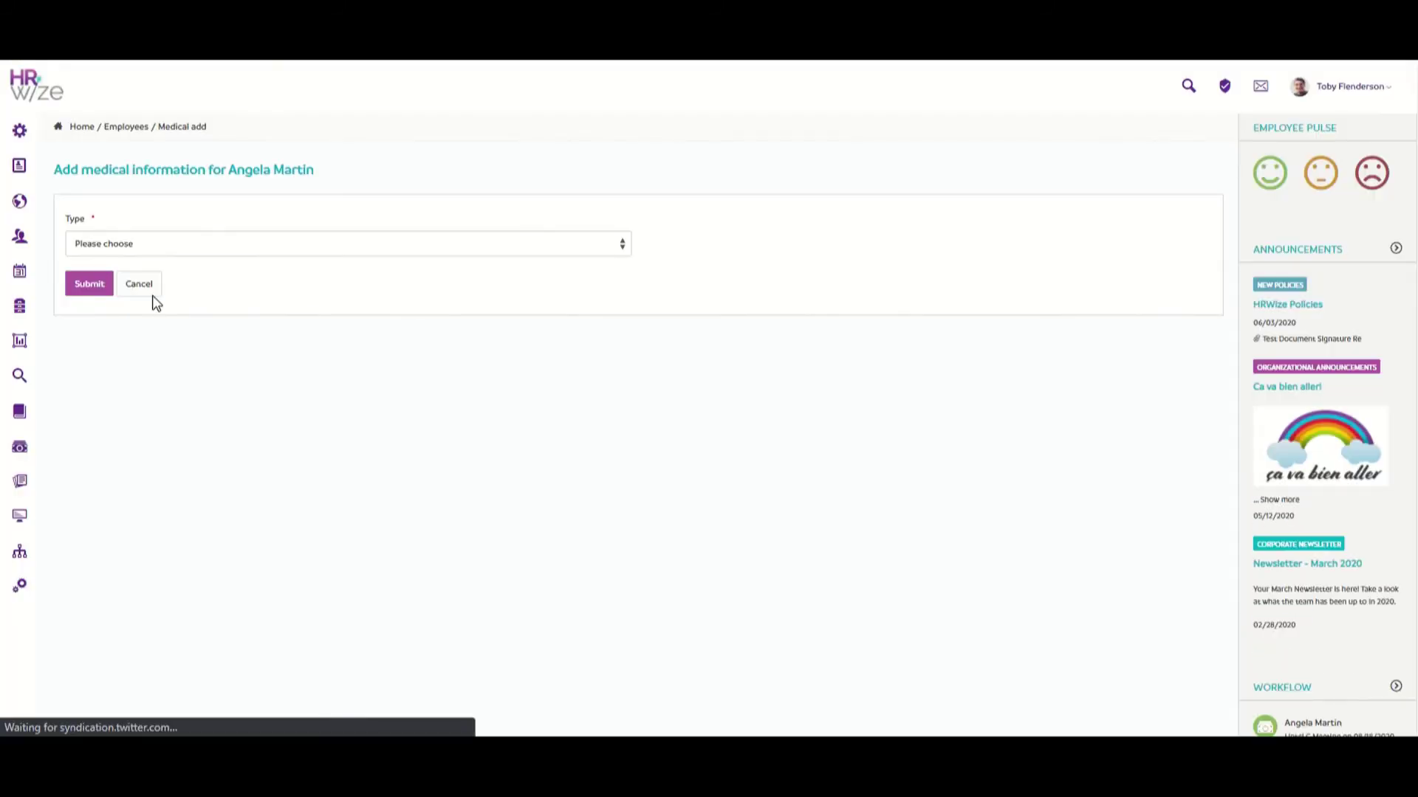
{"action": "left_click", "coordinate": [206, 244]}
{"action": "left_click", "coordinate": [202, 277]}
{"action": "left_click", "coordinate": [152, 309]}
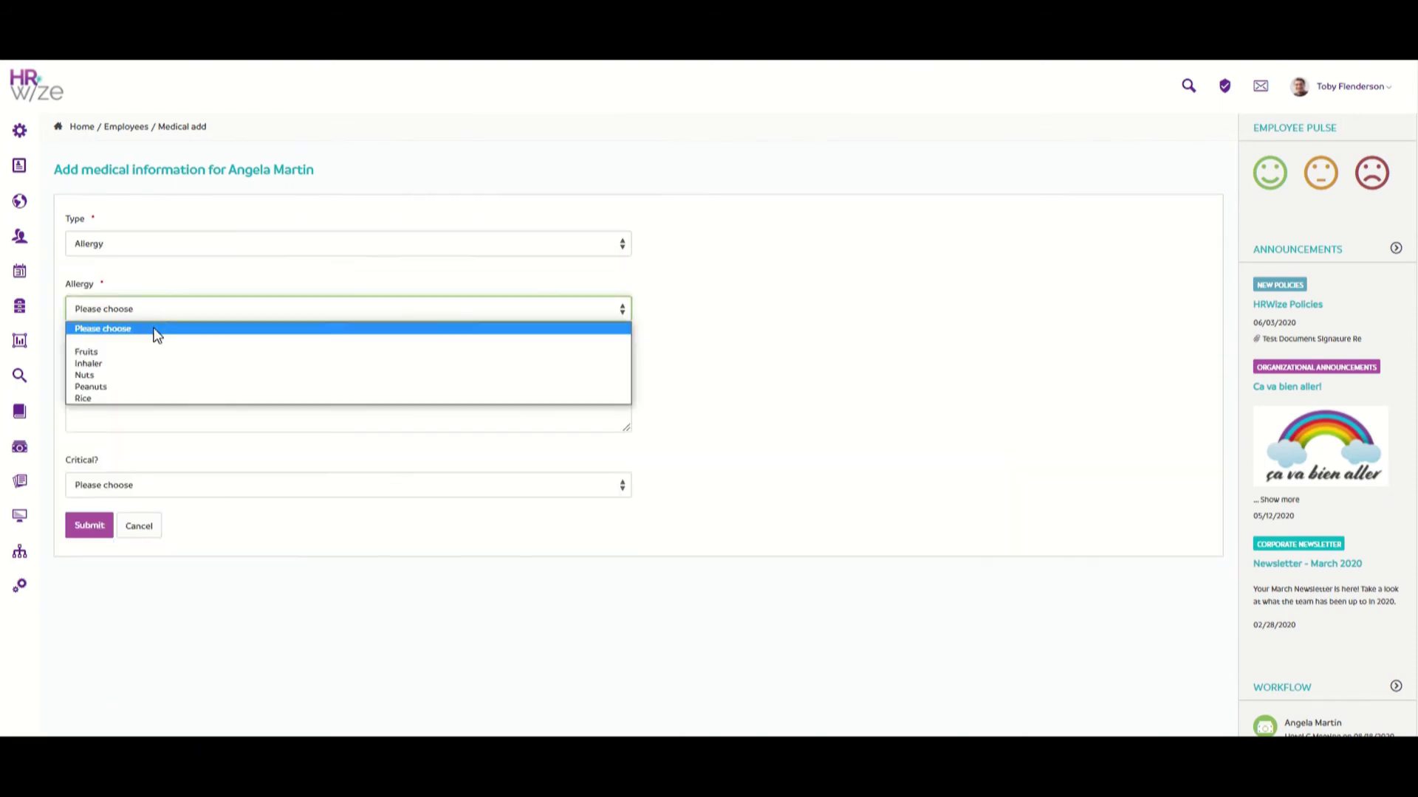
{"action": "left_click", "coordinate": [157, 375]}
{"action": "left_click", "coordinate": [140, 487]}
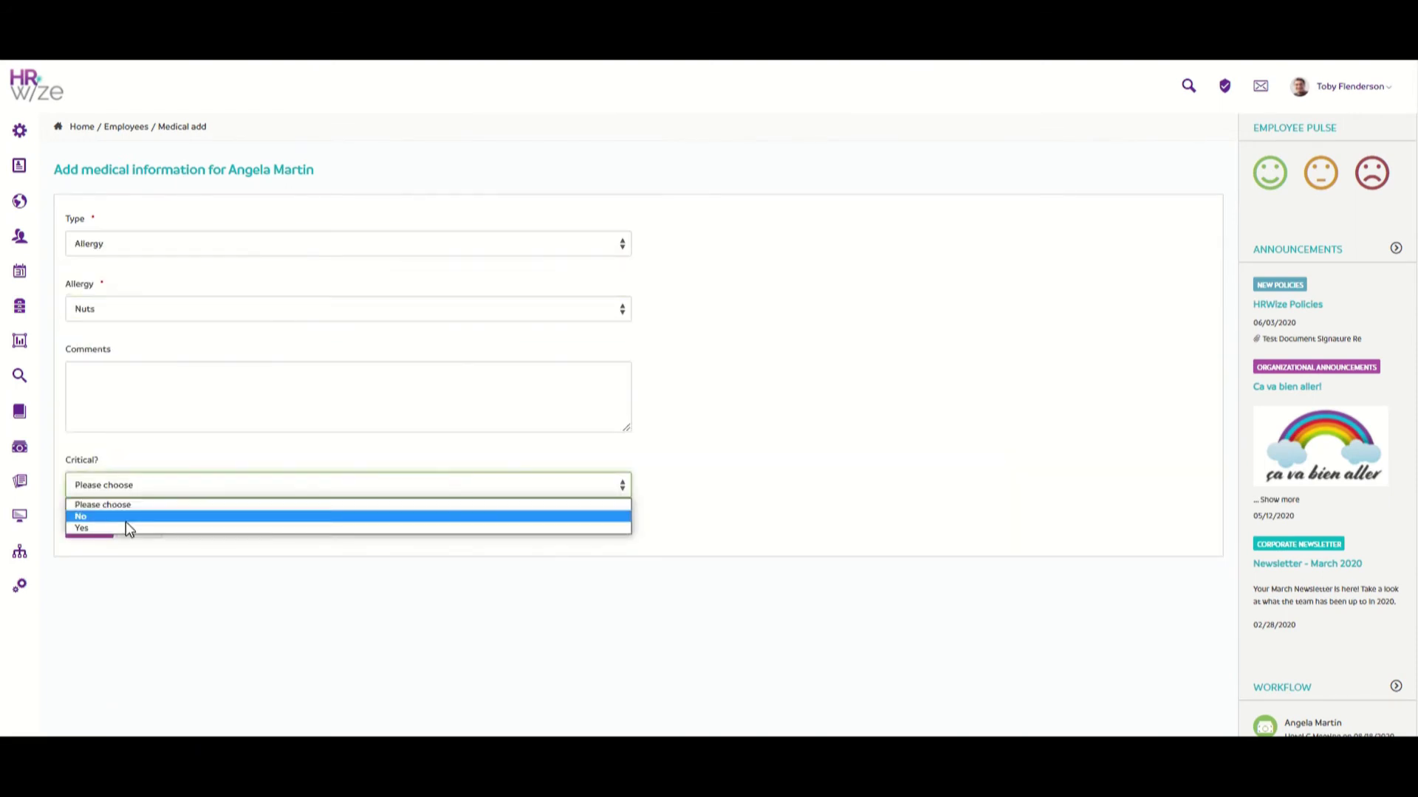
{"action": "left_click", "coordinate": [127, 527]}
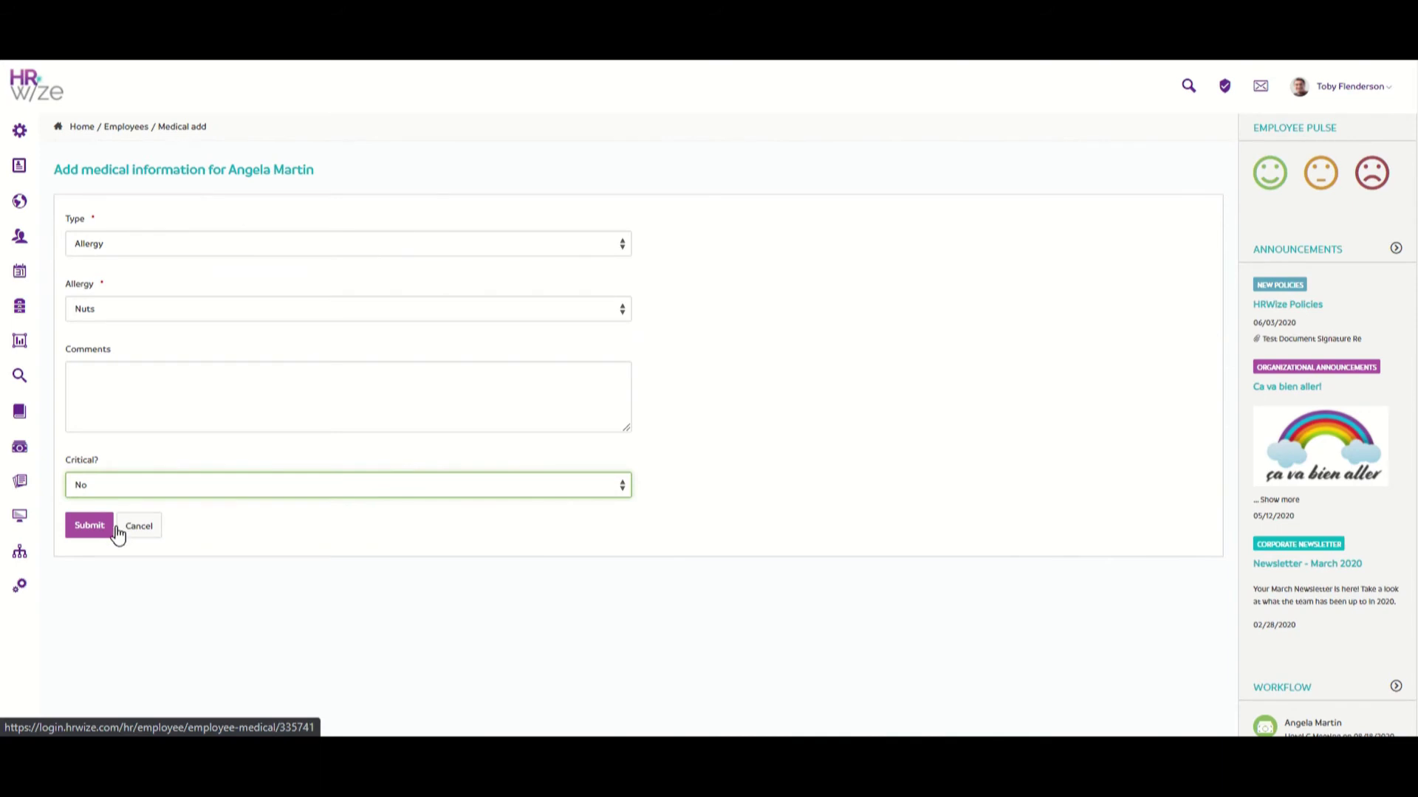
{"action": "left_click", "coordinate": [93, 530]}
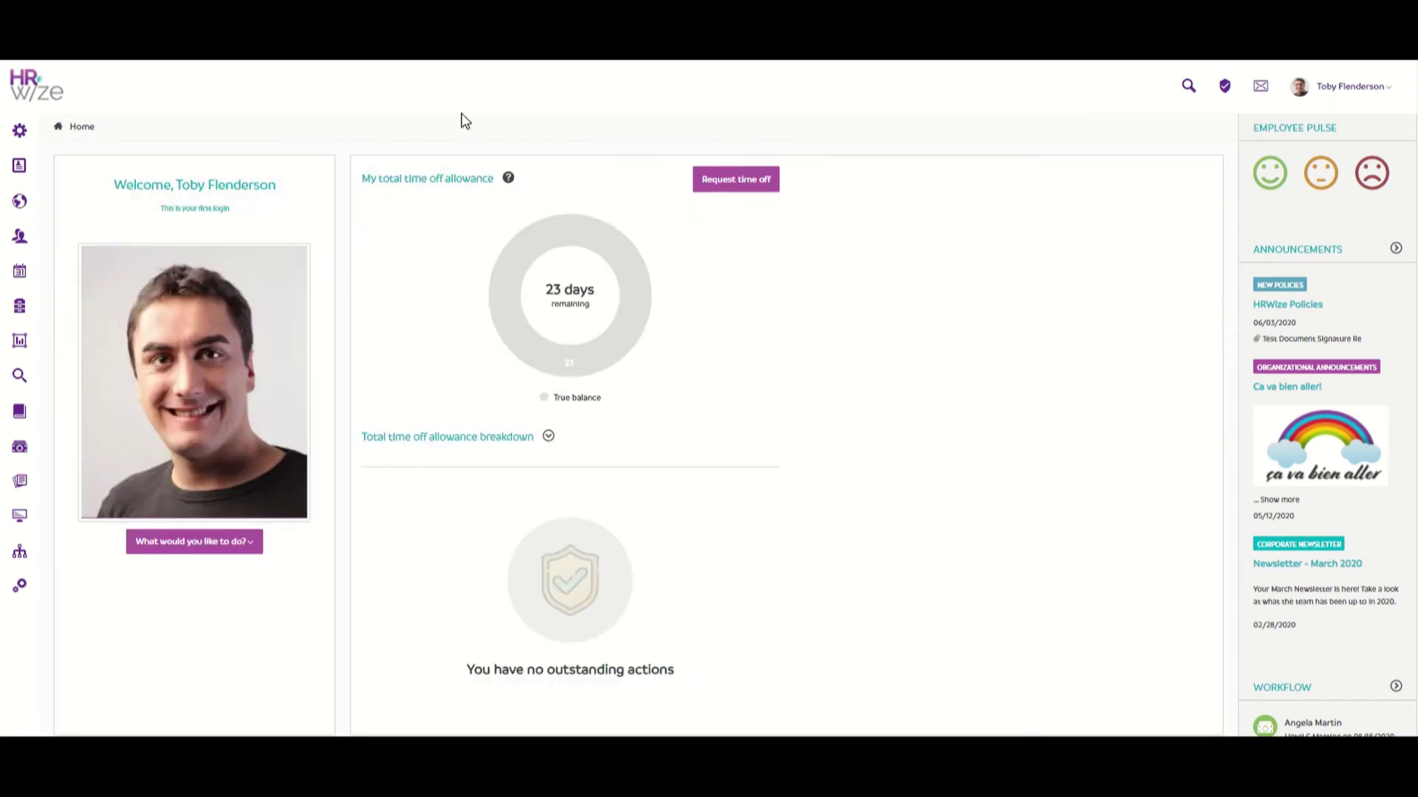
Check the Allergies form's available actions in the Medical - Confidential category and reopen the same employee's medical information
{"action": "left_click", "coordinate": [18, 491]}
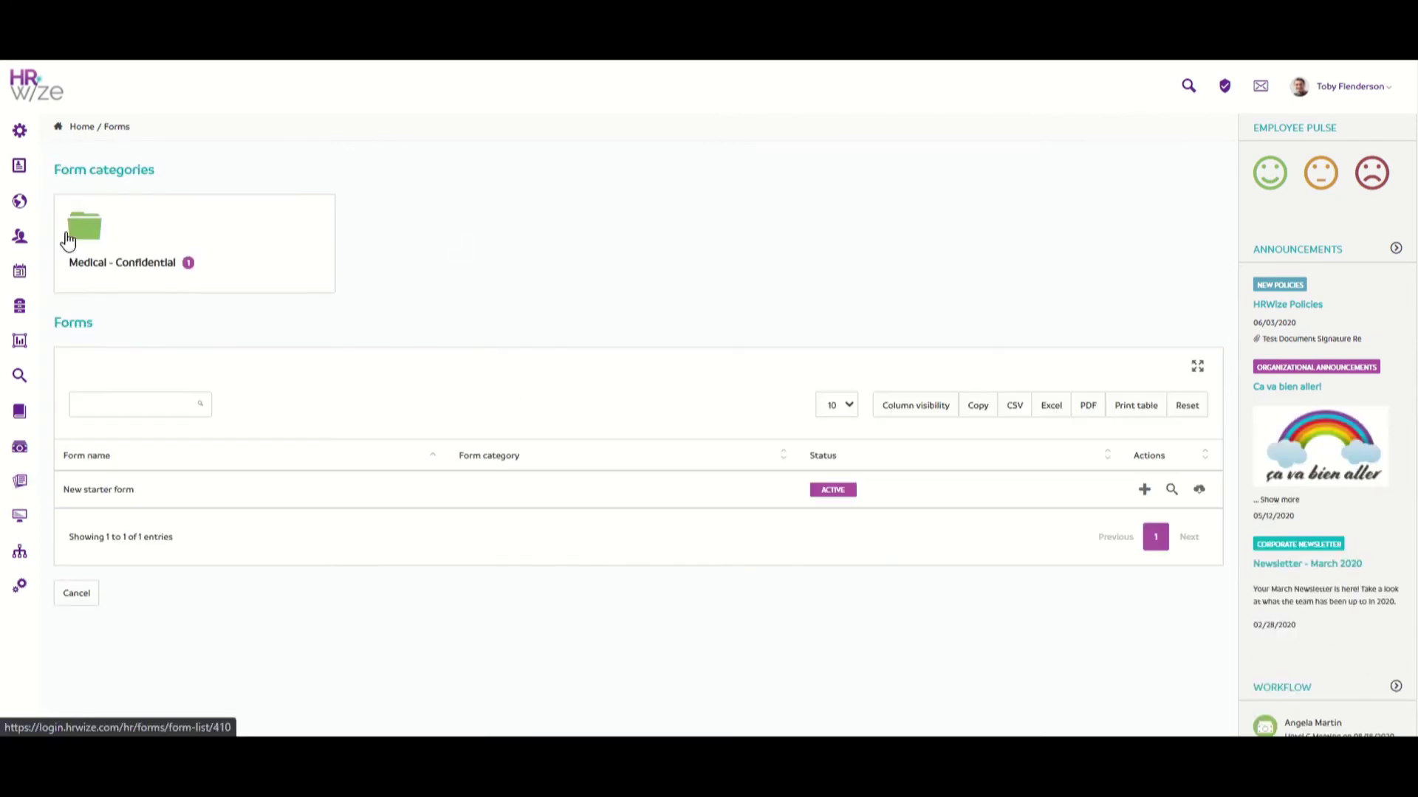
{"action": "left_click", "coordinate": [94, 242]}
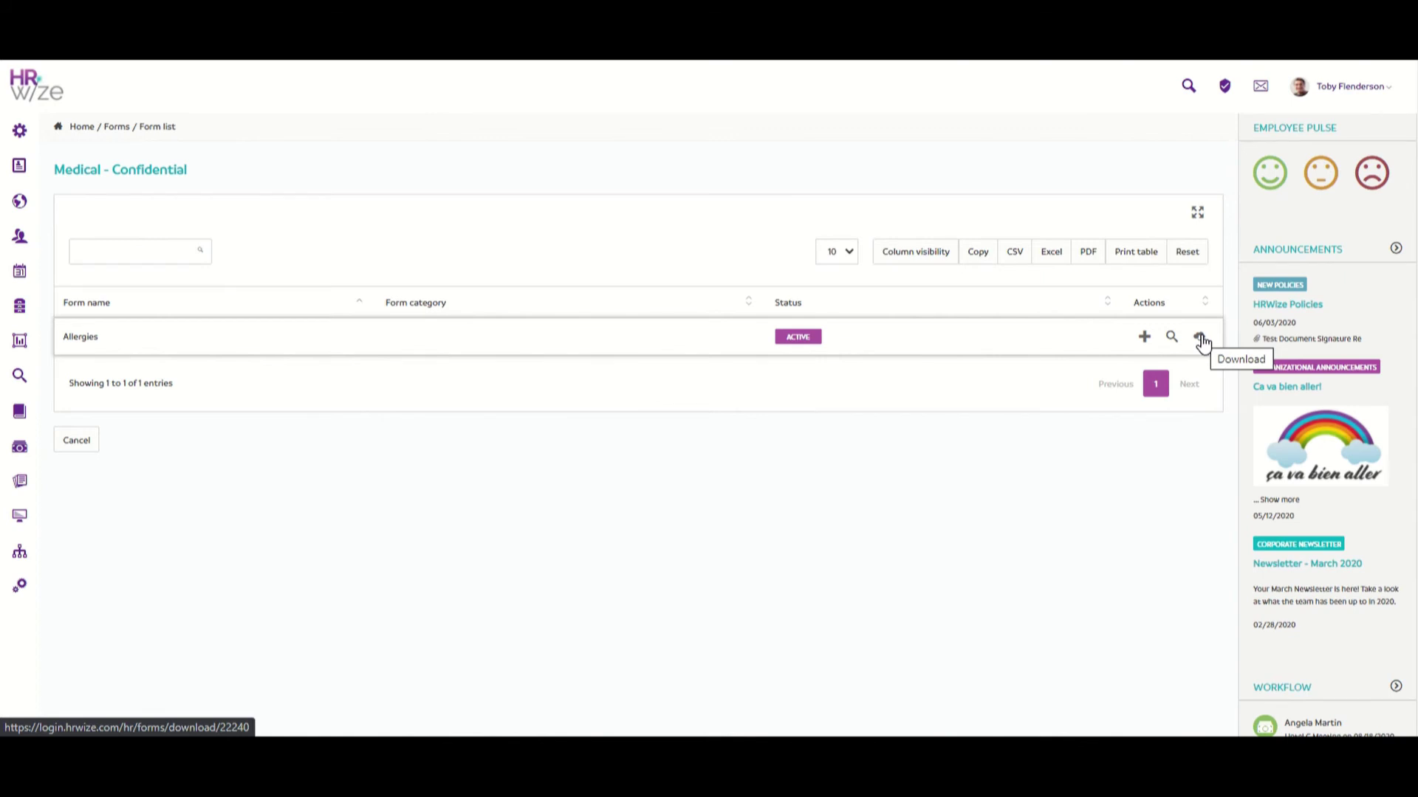
{"action": "mouse_move", "coordinate": [23, 236]}
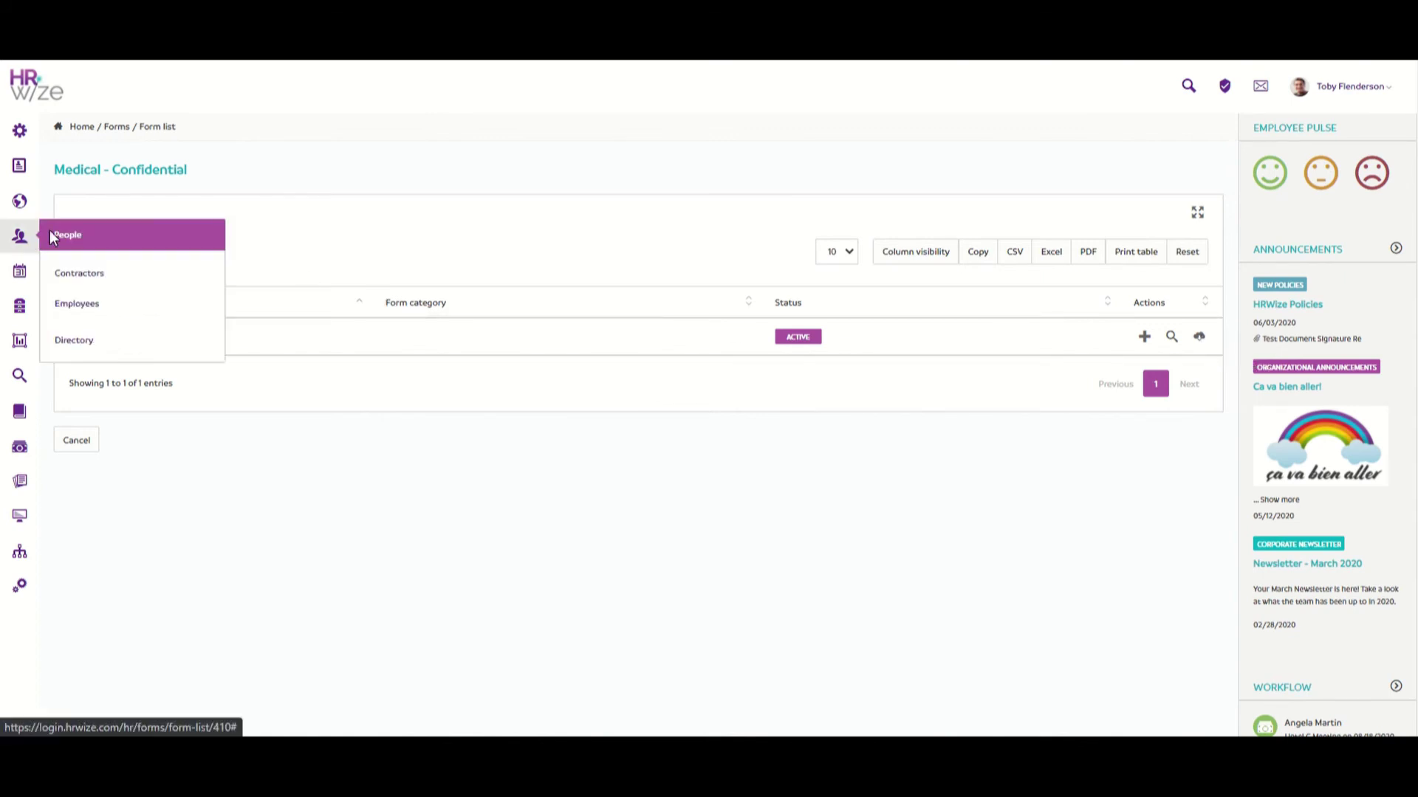
{"action": "left_click", "coordinate": [107, 304]}
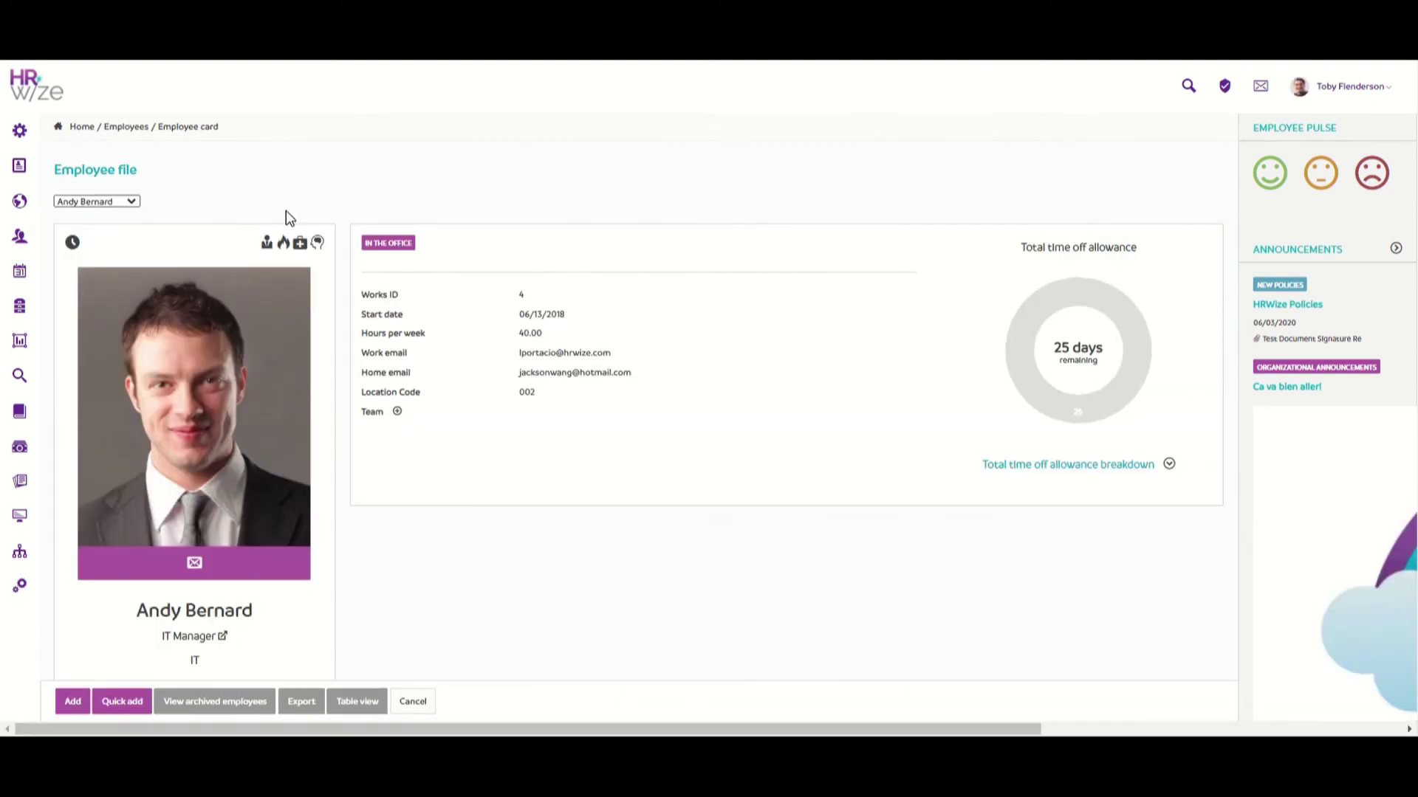
{"action": "left_click", "coordinate": [285, 212]}
{"action": "left_click", "coordinate": [268, 310]}
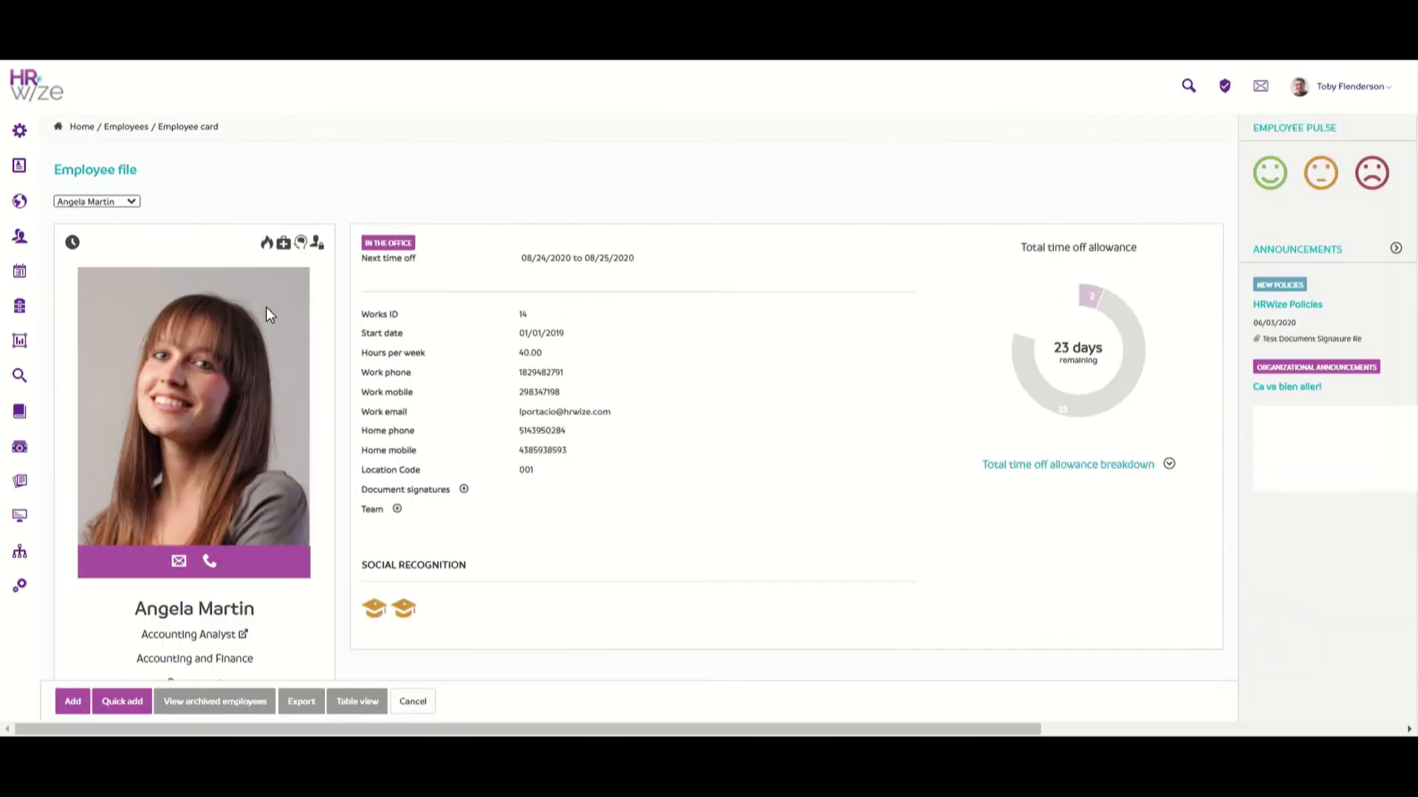
{"action": "scroll", "coordinate": [289, 307], "scroll_direction": "down", "scroll_amount": 5}
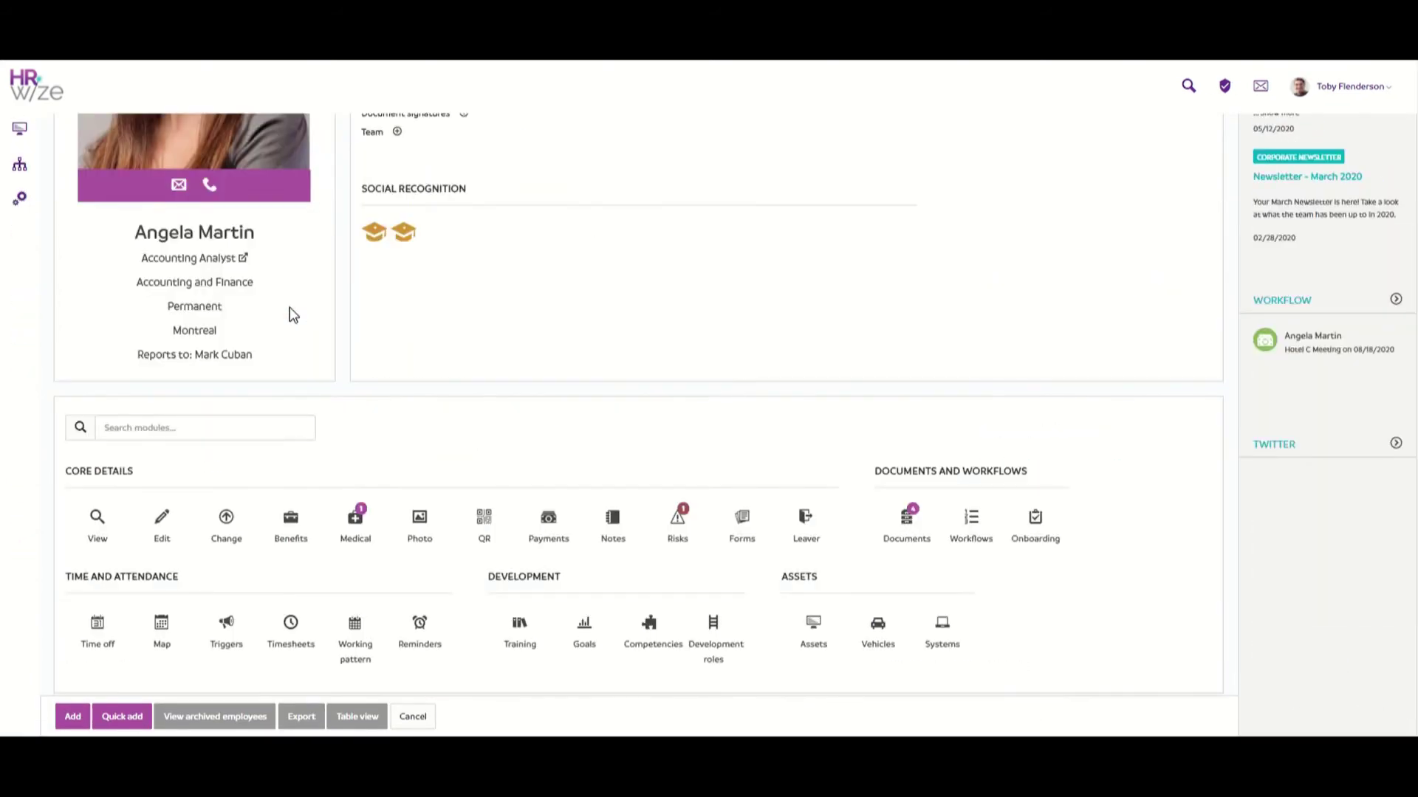
{"action": "left_click", "coordinate": [362, 526]}
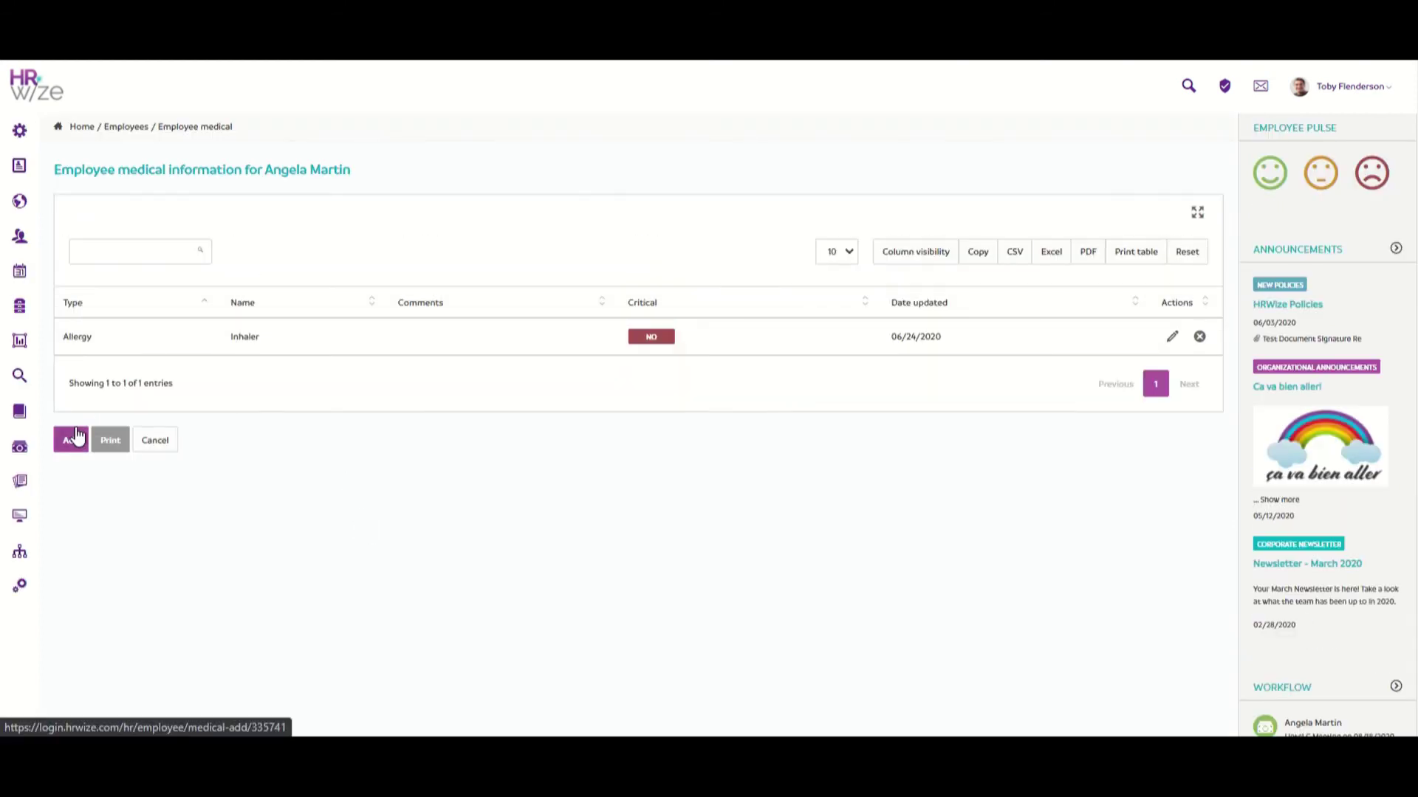
Add an Allergy entry to the employee's medical information, with allergy Nuts and Critical set to No, and submit it
{"action": "left_click", "coordinate": [77, 437]}
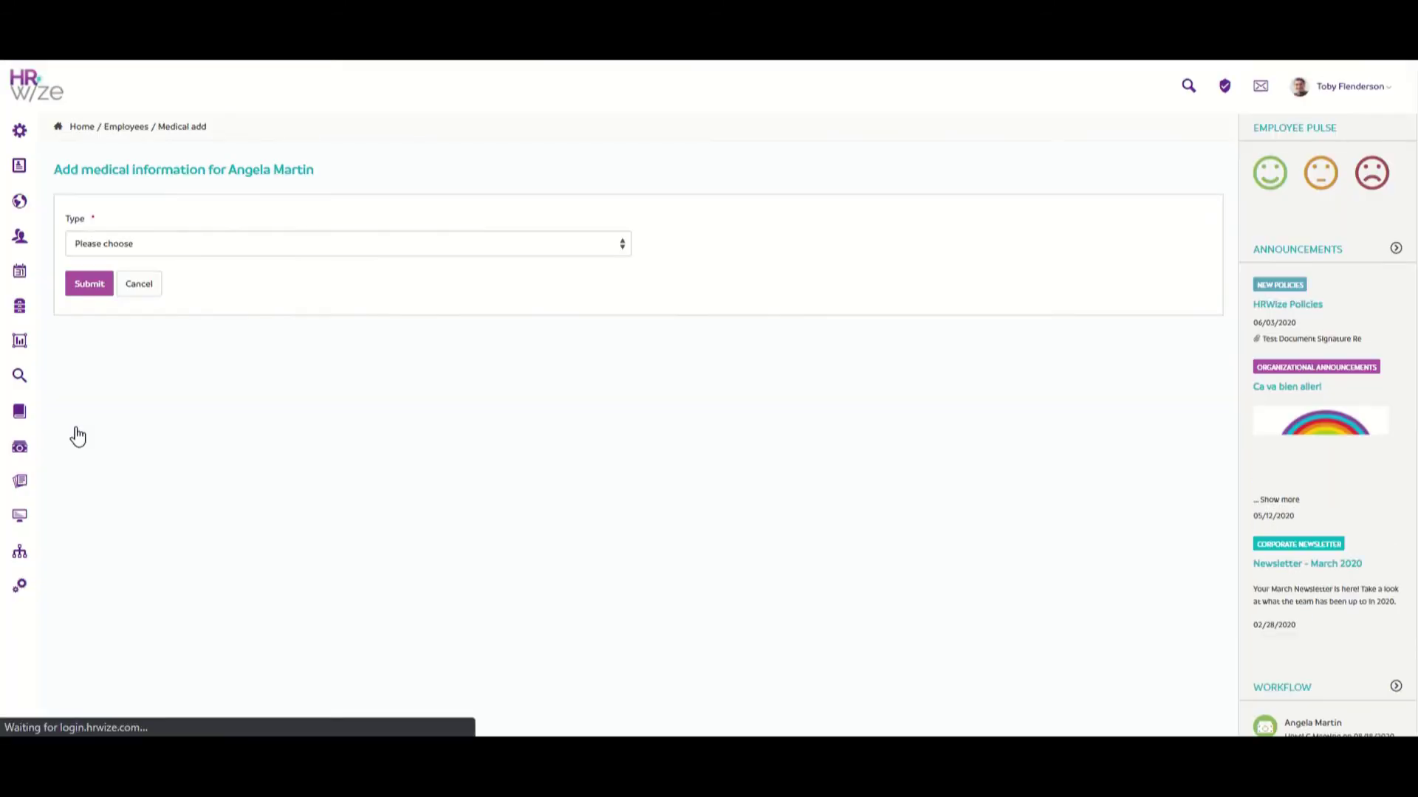
{"action": "left_click", "coordinate": [206, 246]}
{"action": "left_click", "coordinate": [206, 276]}
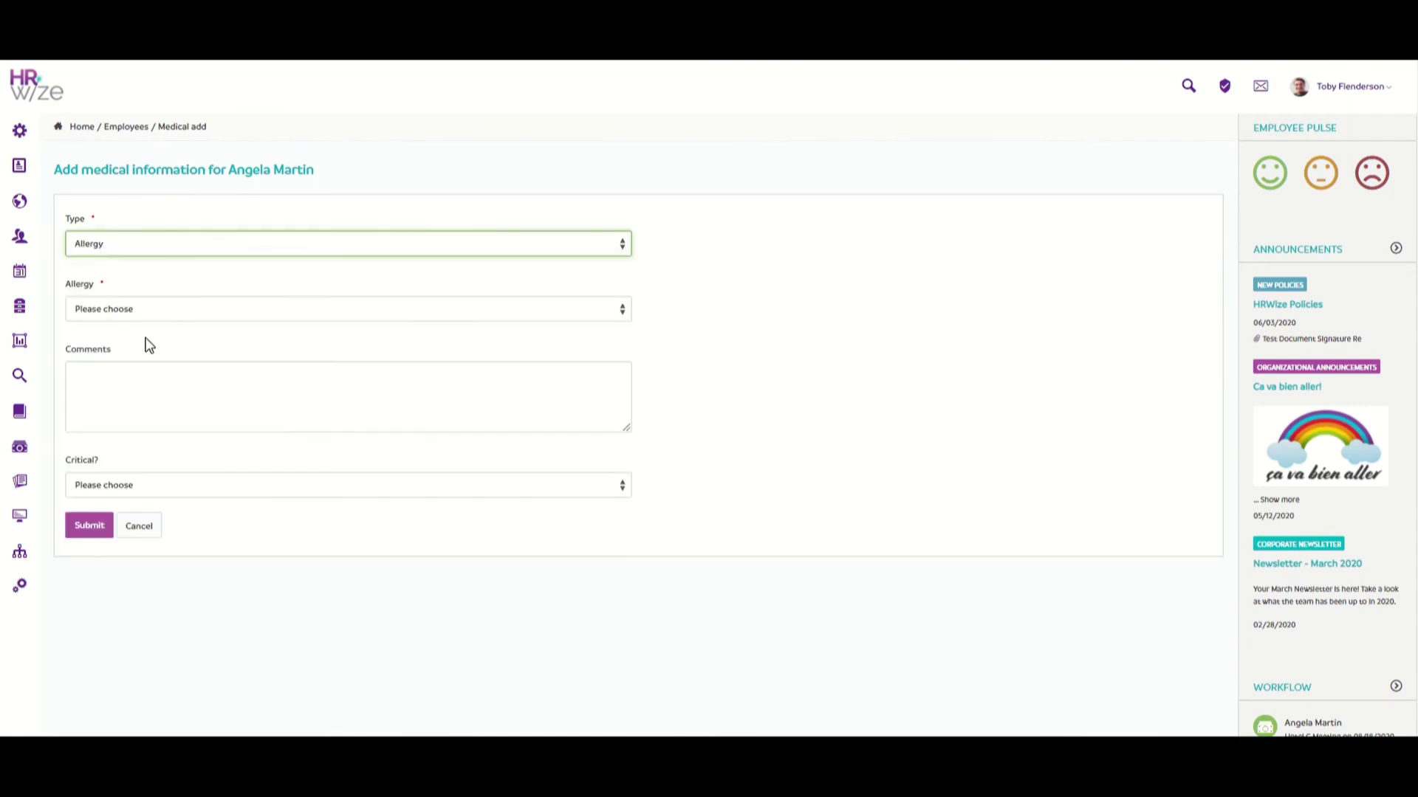
{"action": "left_click", "coordinate": [151, 310]}
{"action": "left_click", "coordinate": [157, 375]}
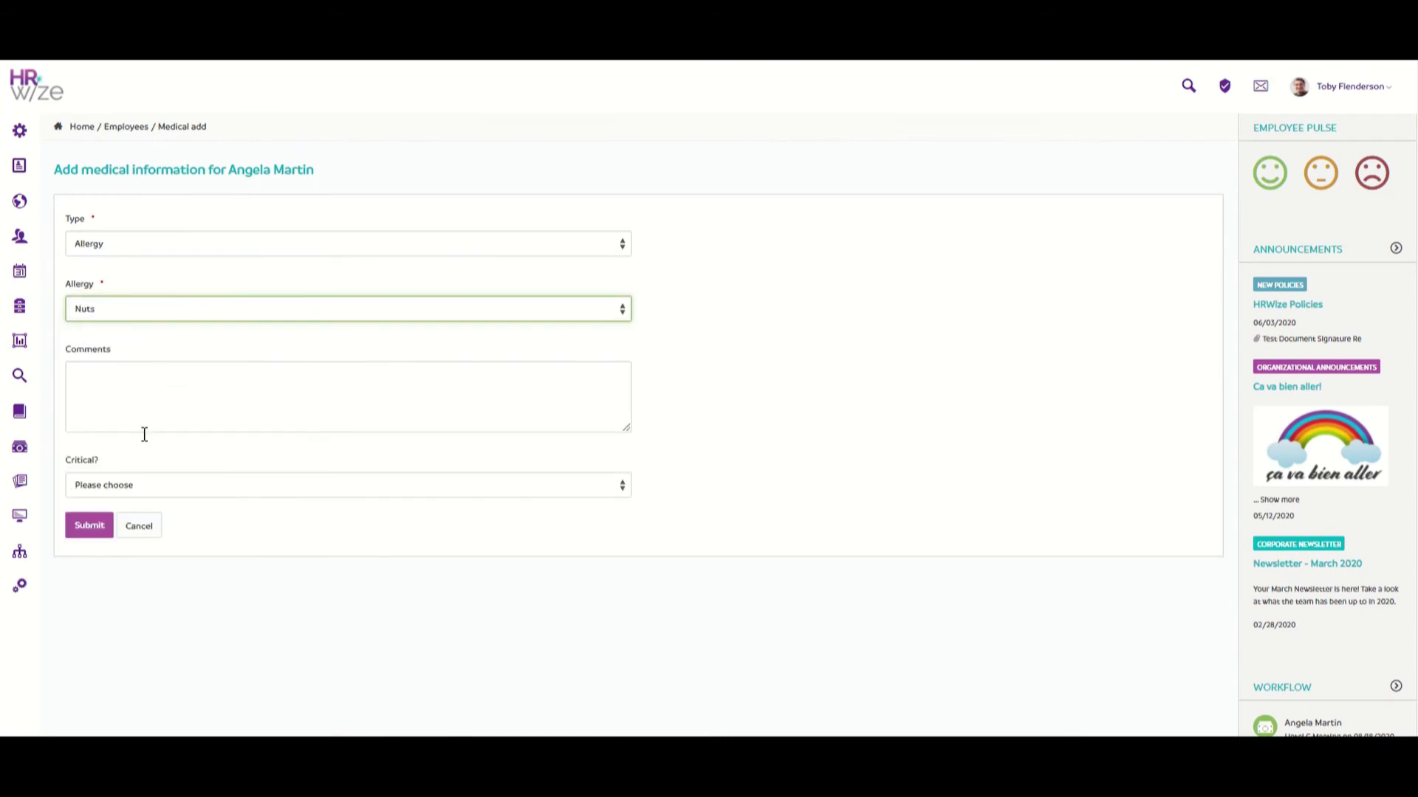
{"action": "left_click", "coordinate": [136, 487]}
{"action": "left_click", "coordinate": [127, 527]}
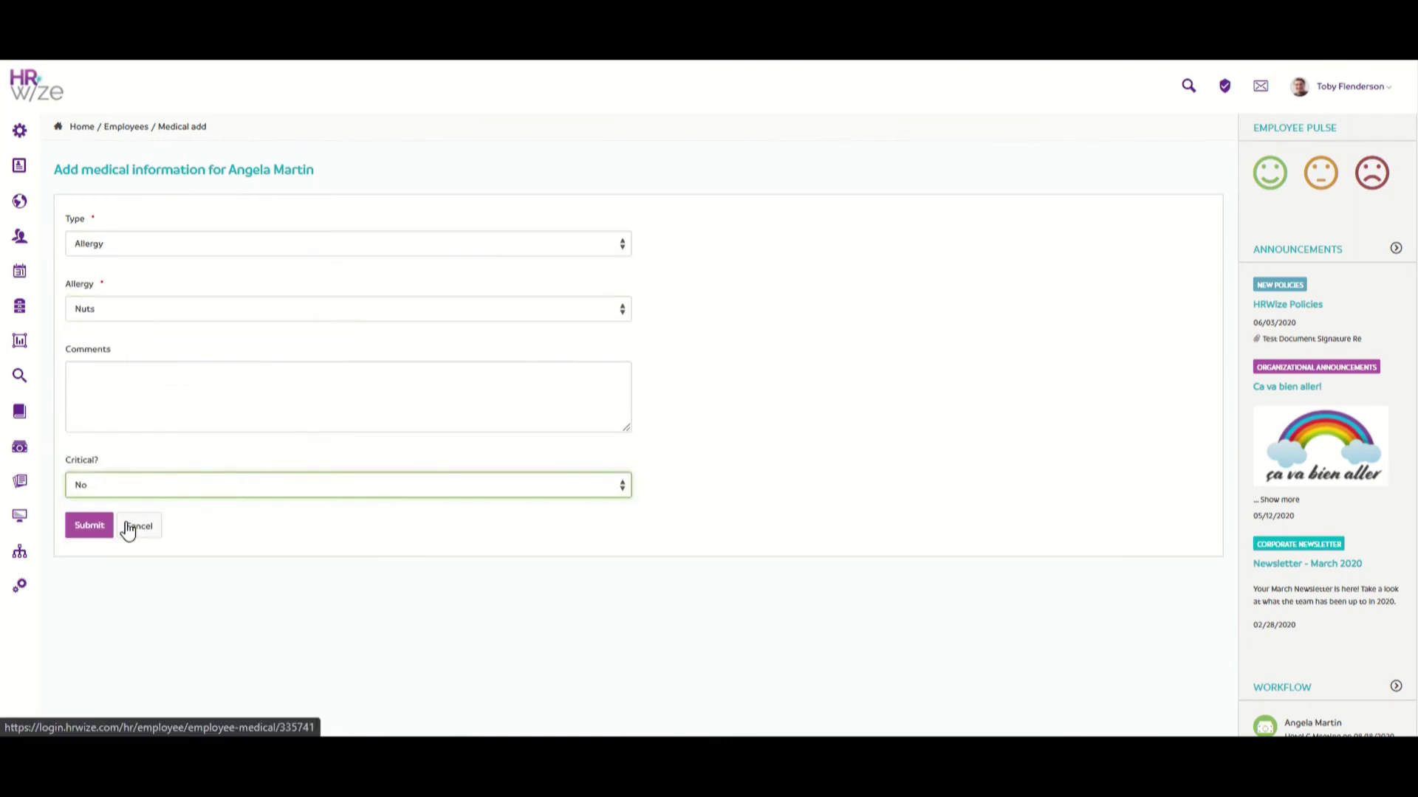
{"action": "left_click", "coordinate": [95, 537]}
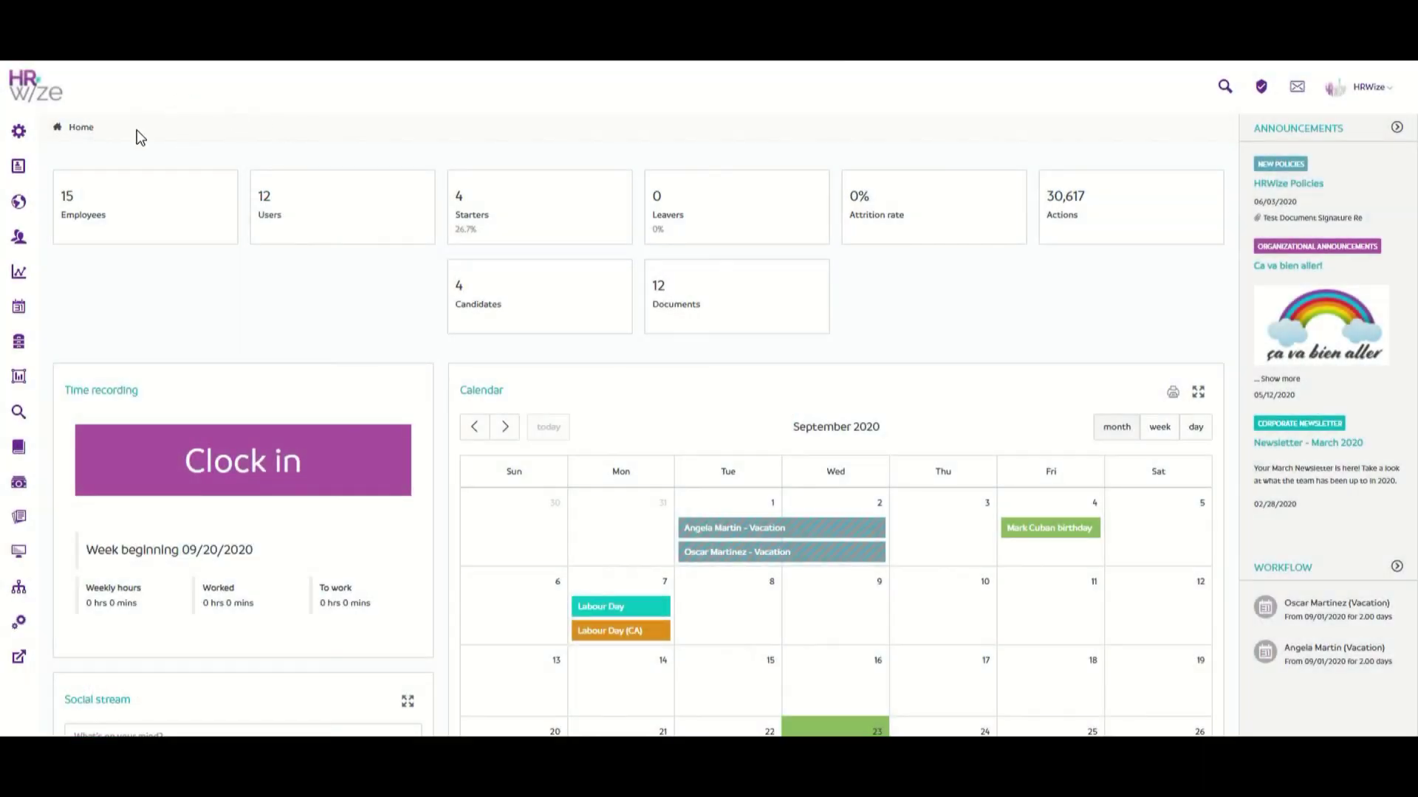
From the administrator account, open the inactive forms of the form builder and search them for "fall"
{"action": "left_click", "coordinate": [18, 131]}
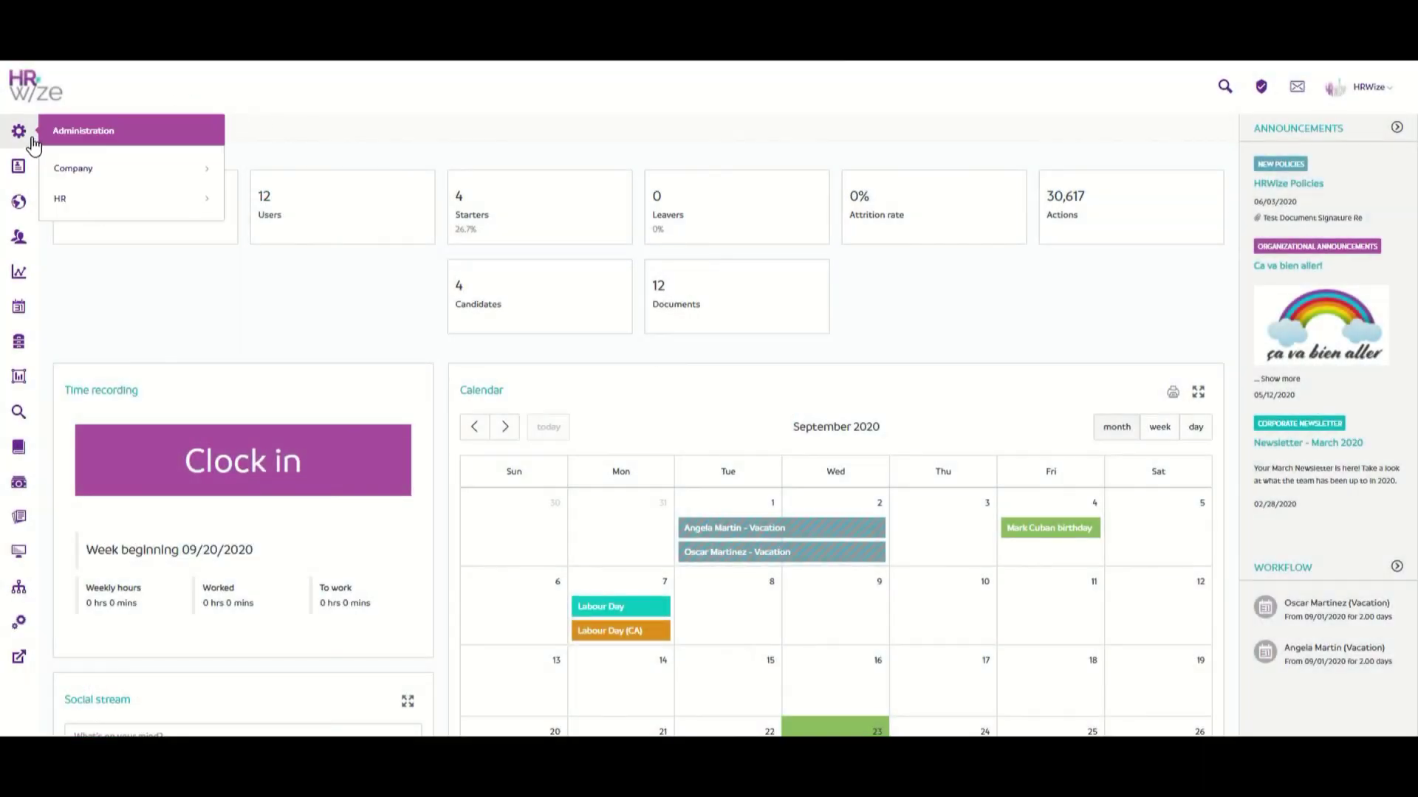
{"action": "left_click", "coordinate": [101, 200]}
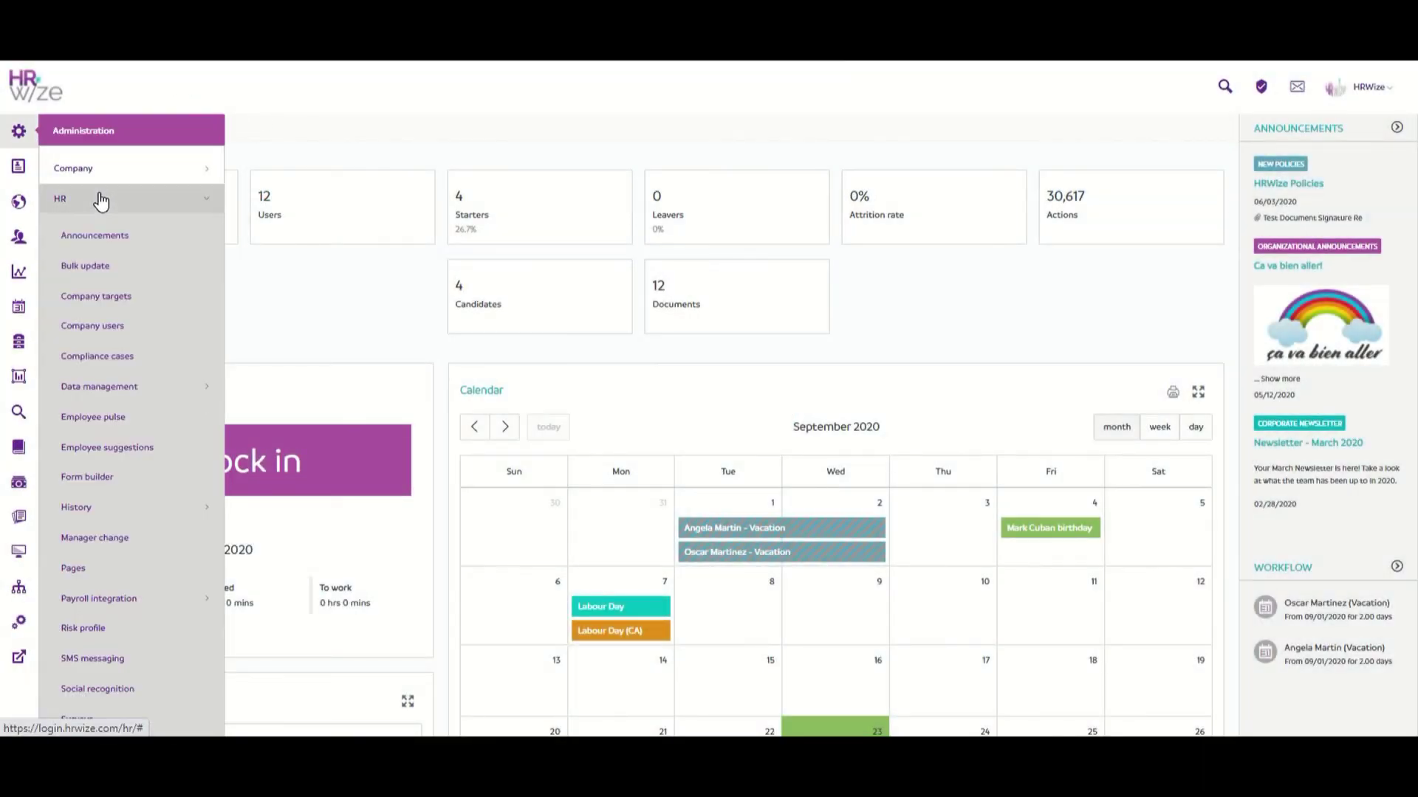
{"action": "left_click", "coordinate": [148, 472]}
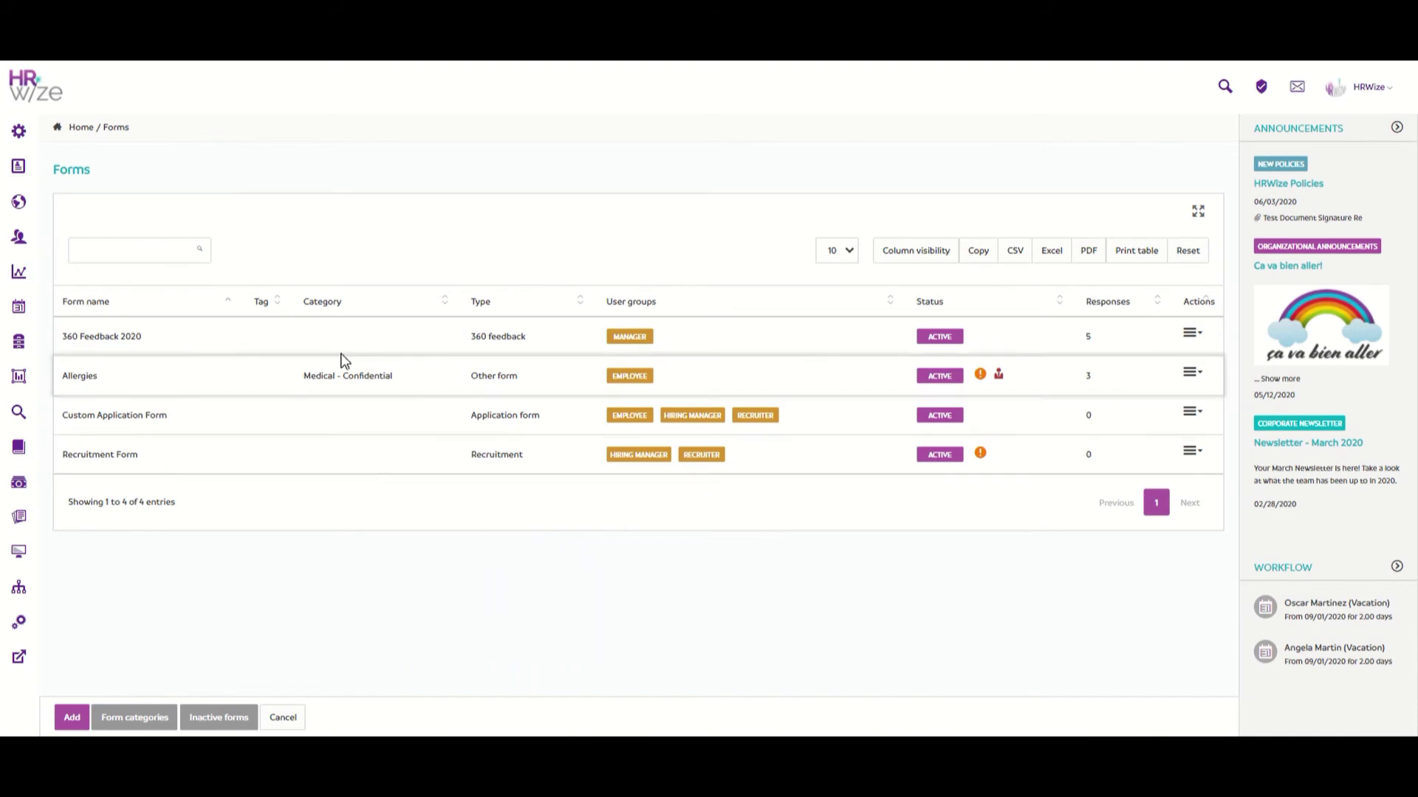
{"action": "left_click", "coordinate": [238, 720]}
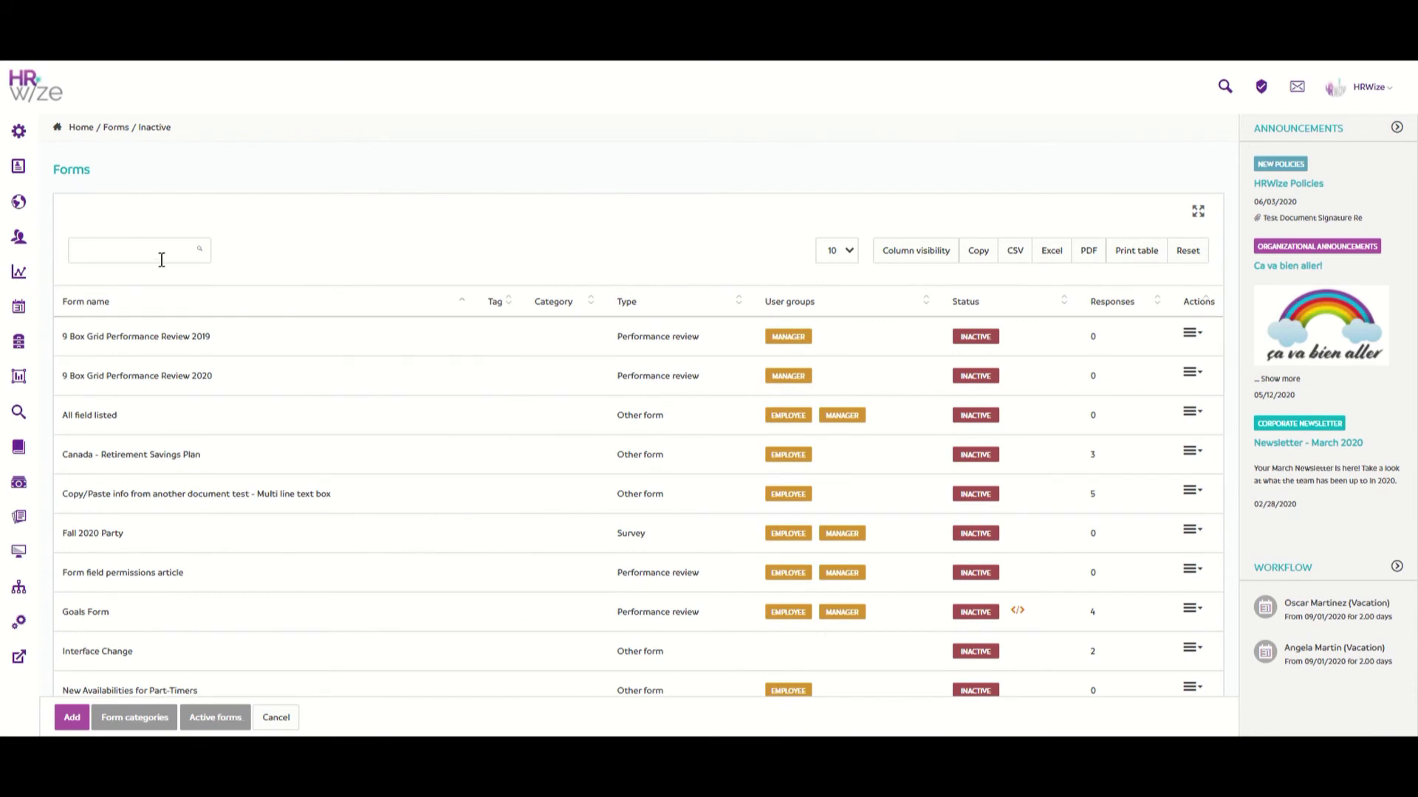
{"action": "left_click", "coordinate": [162, 260]}
{"action": "type", "text": "fall"}
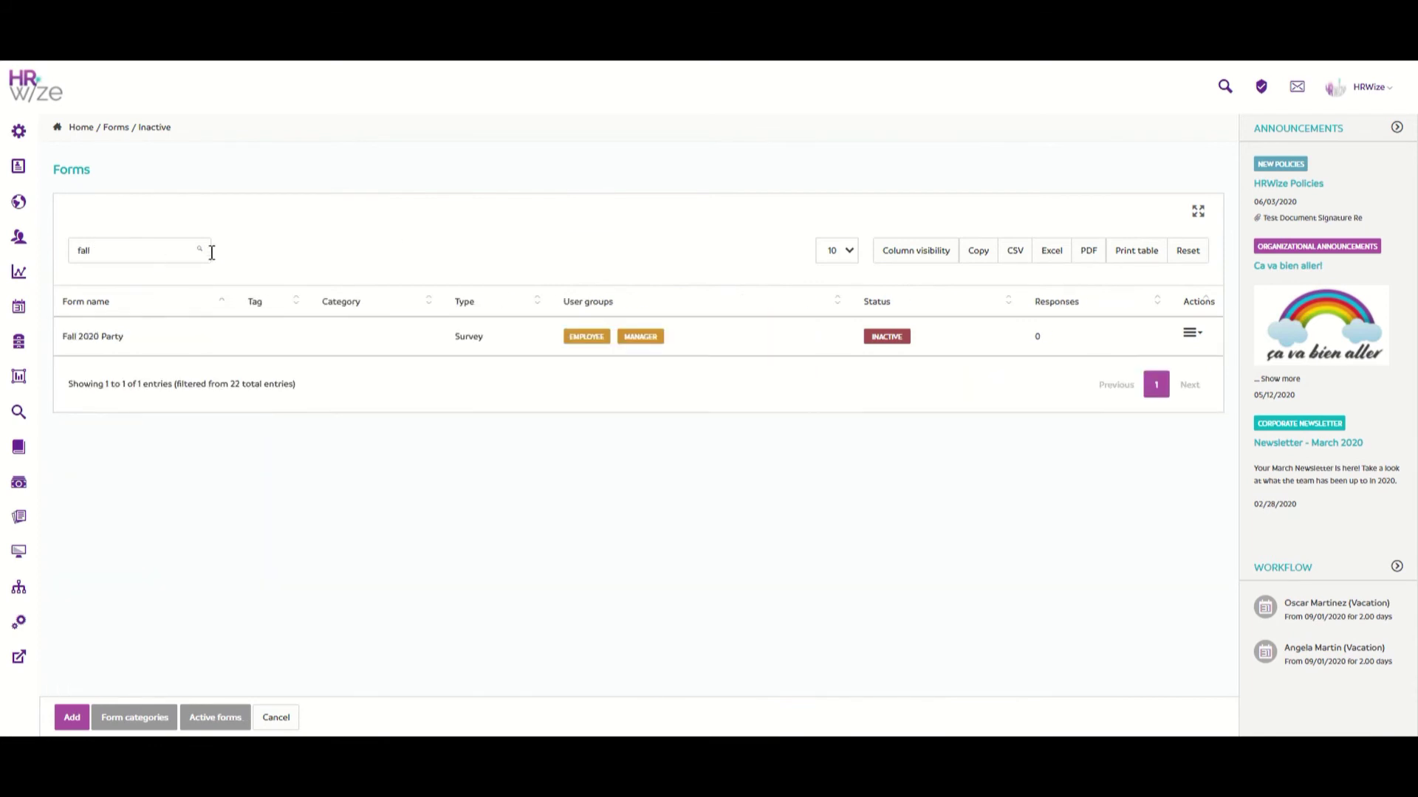
Review the Fall 2020 Party form's settings and the values of its party date question, and finish building the form
{"action": "left_click", "coordinate": [1188, 341]}
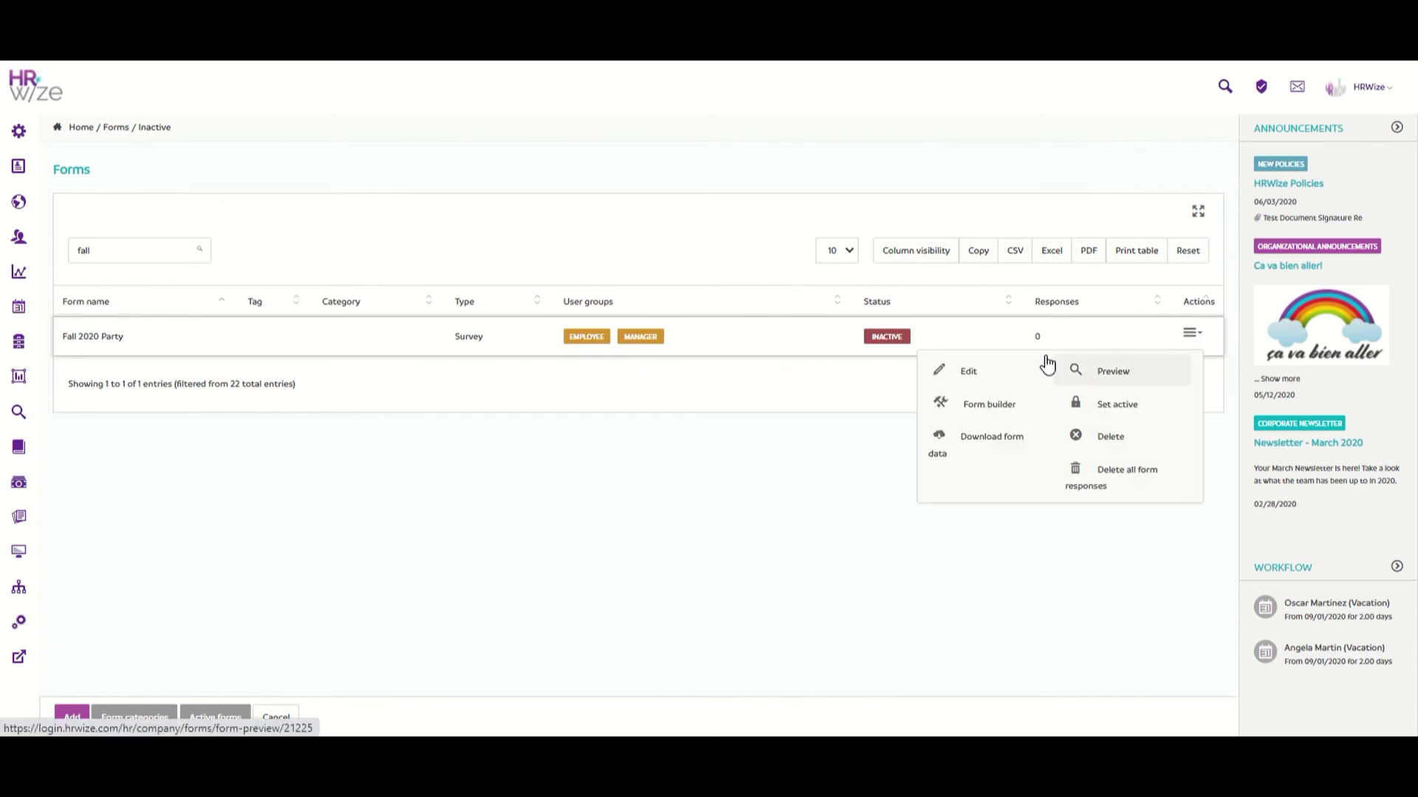
{"action": "left_click", "coordinate": [1025, 378]}
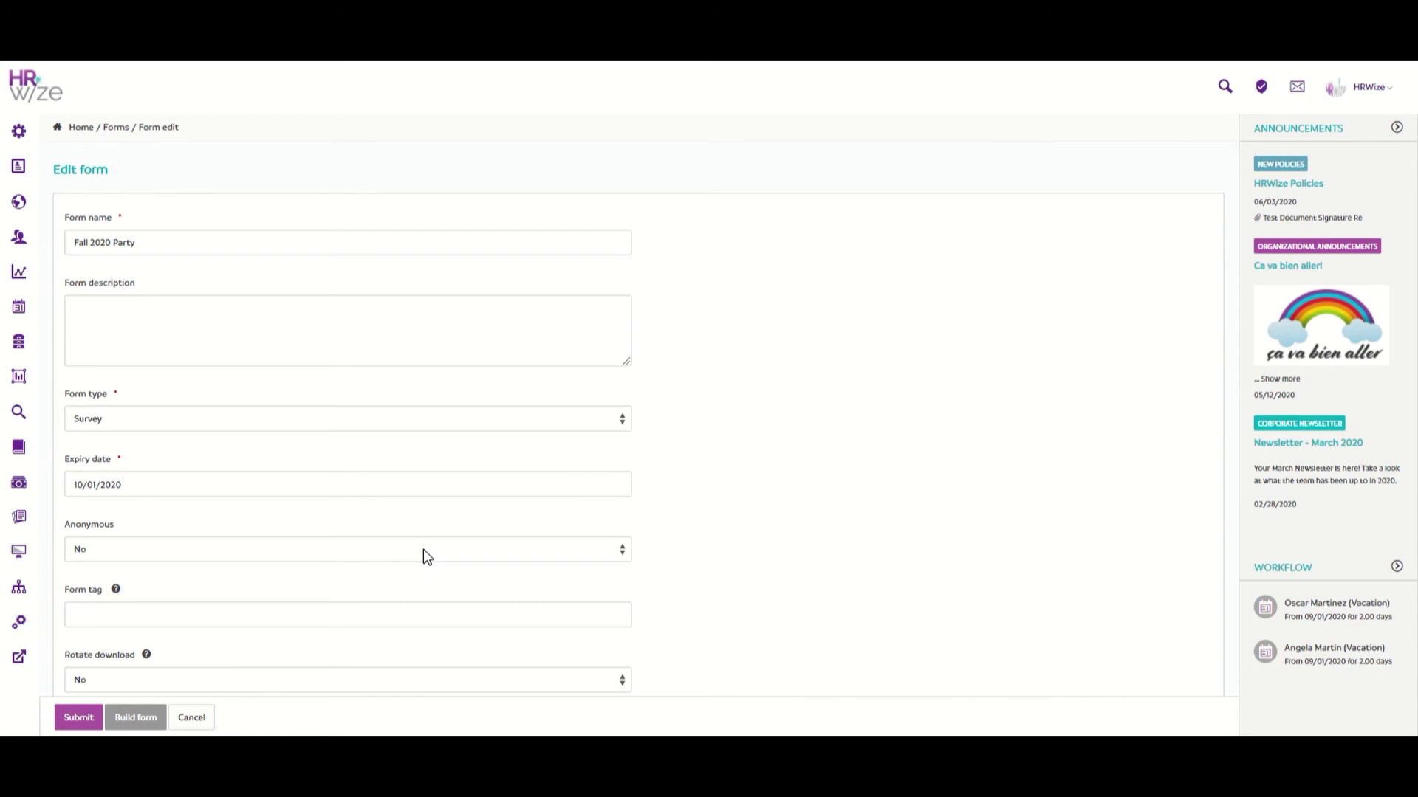
{"action": "scroll", "coordinate": [423, 550], "scroll_direction": "down", "scroll_amount": 5}
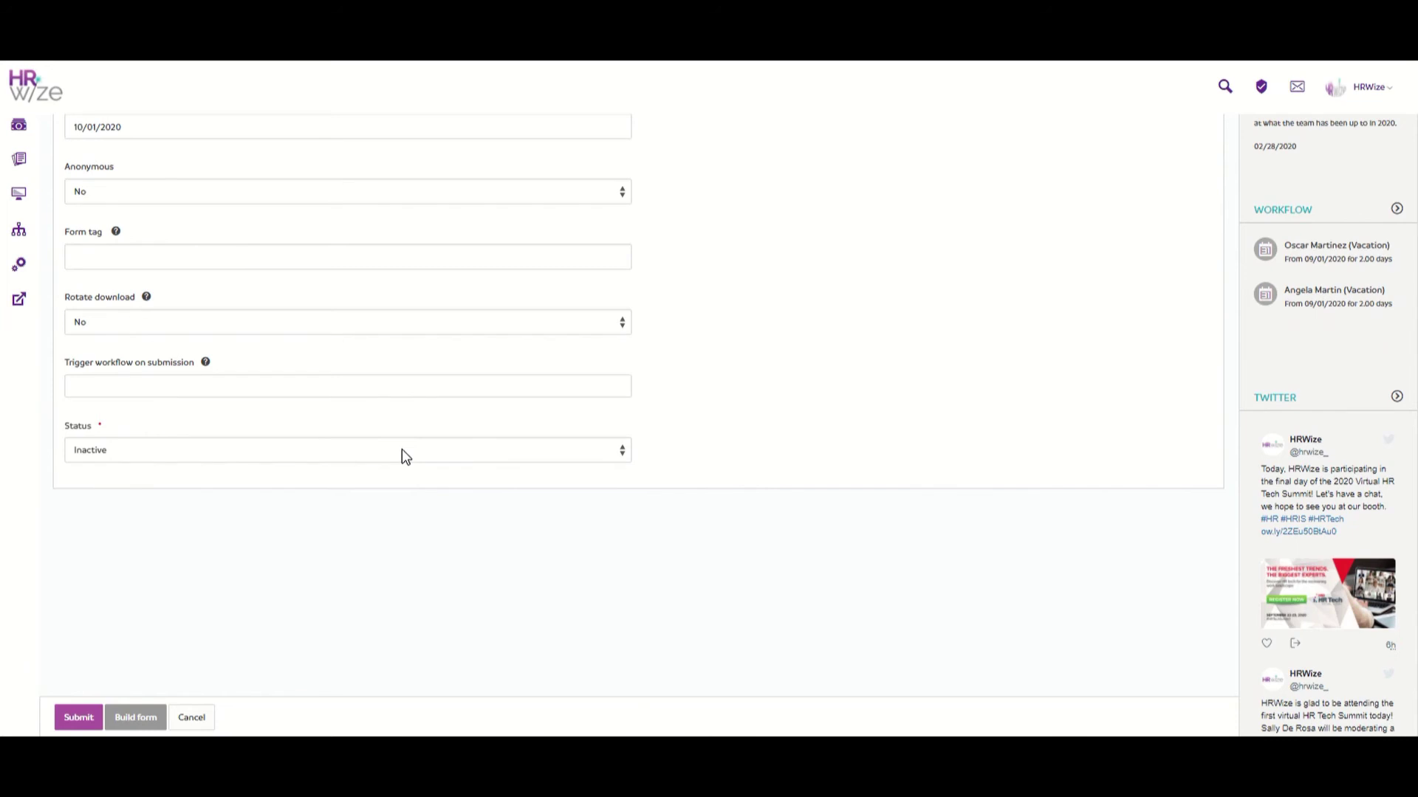
{"action": "left_click", "coordinate": [135, 719]}
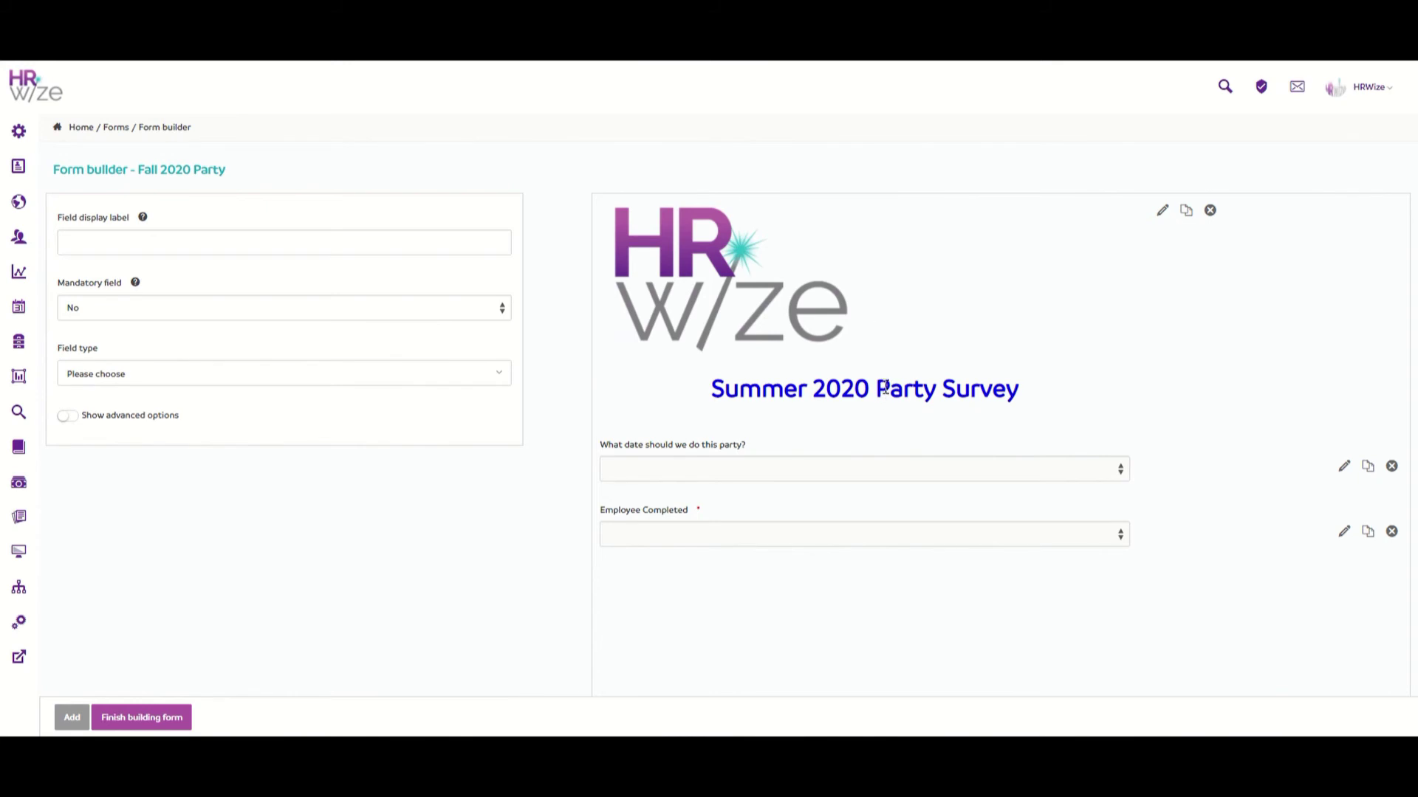
{"action": "left_click", "coordinate": [1345, 470]}
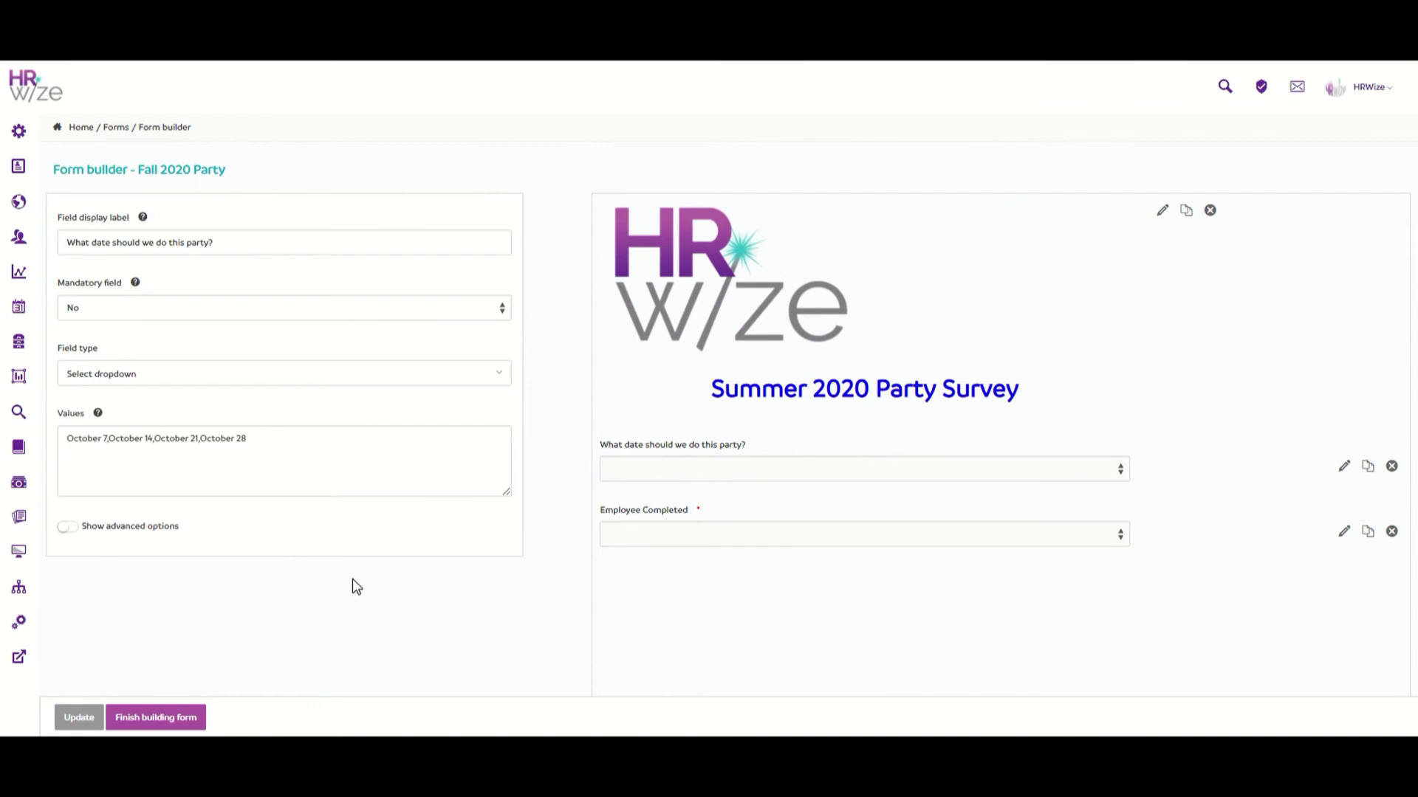
{"action": "left_click", "coordinate": [146, 725]}
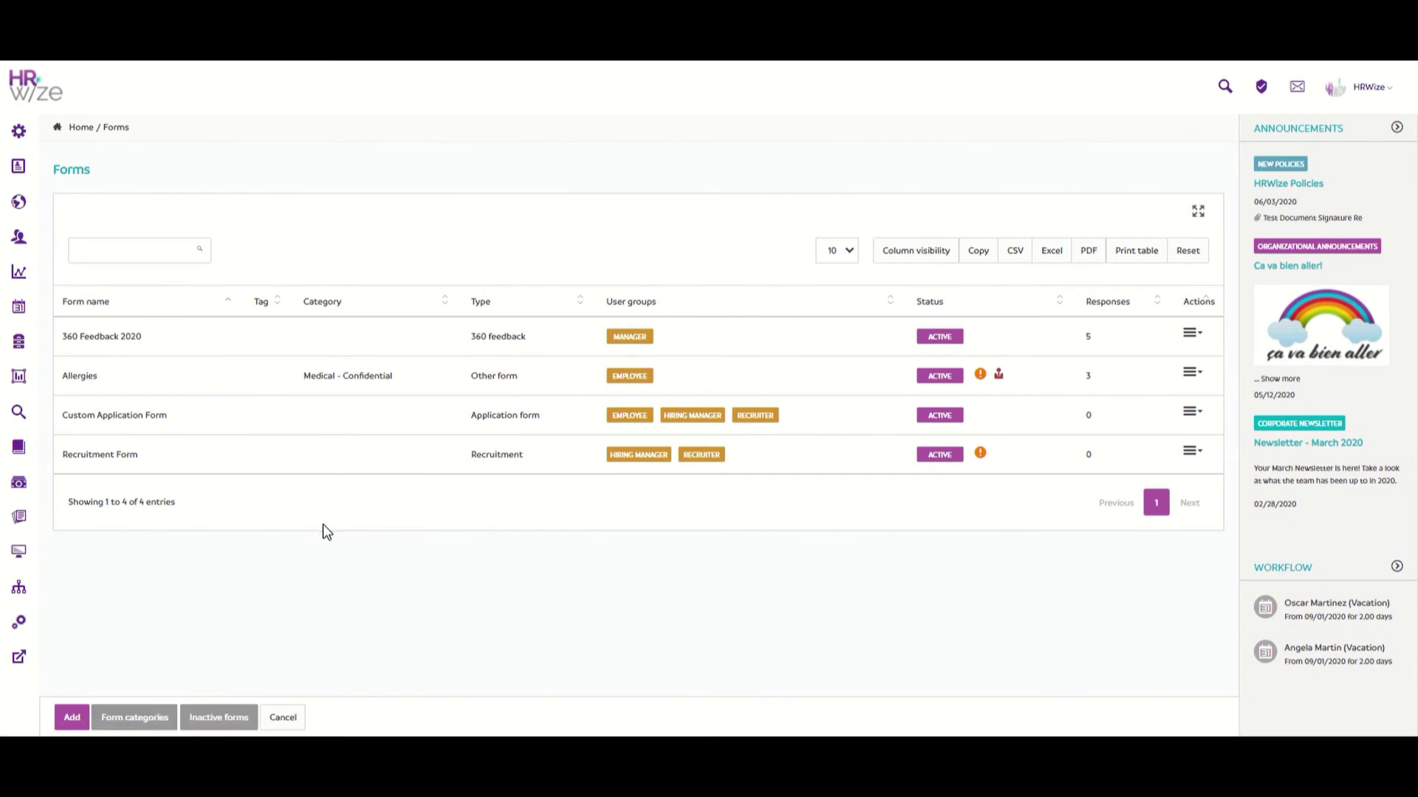
Set the inactive Fall 2020 Party survey to active and confirm the change
{"action": "left_click", "coordinate": [221, 720]}
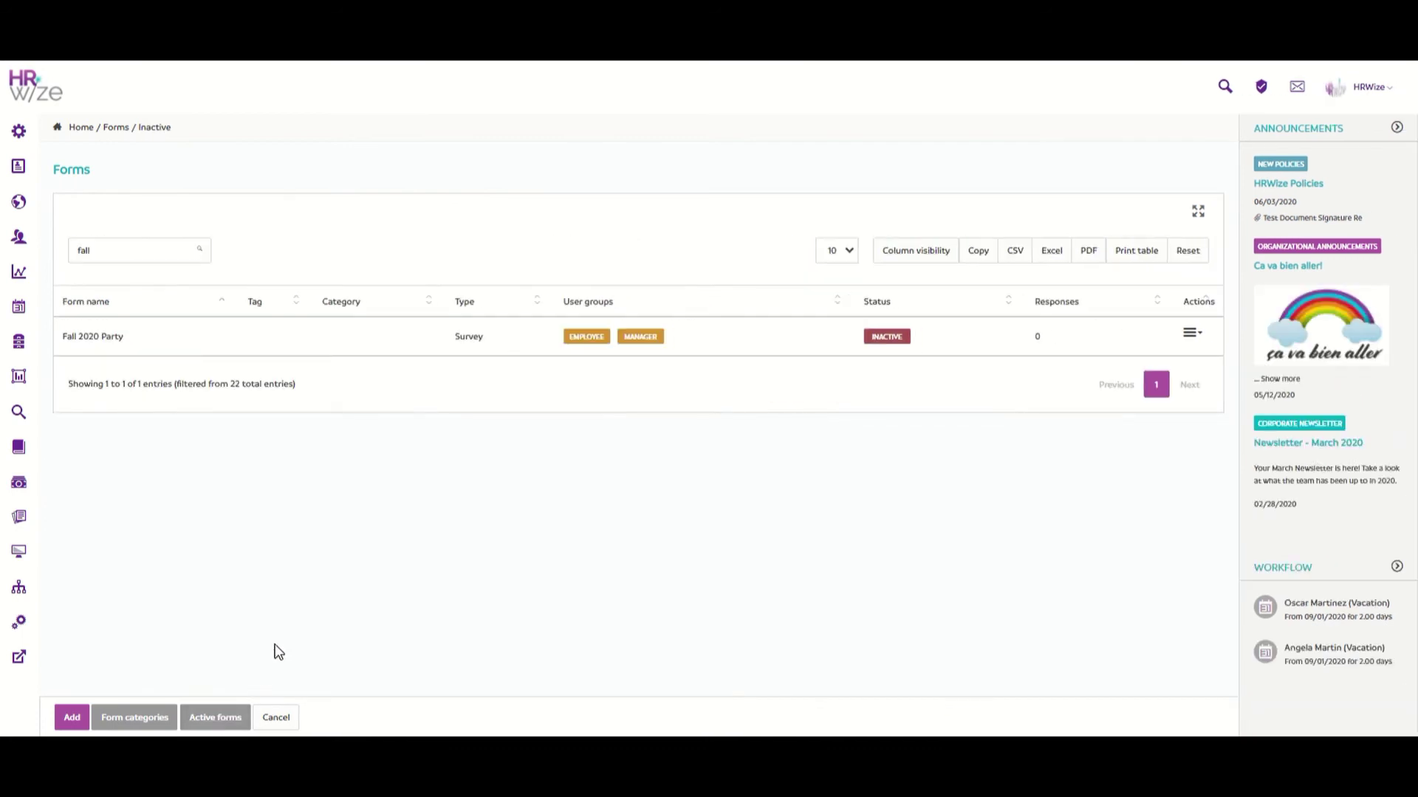
{"action": "left_click", "coordinate": [1191, 333]}
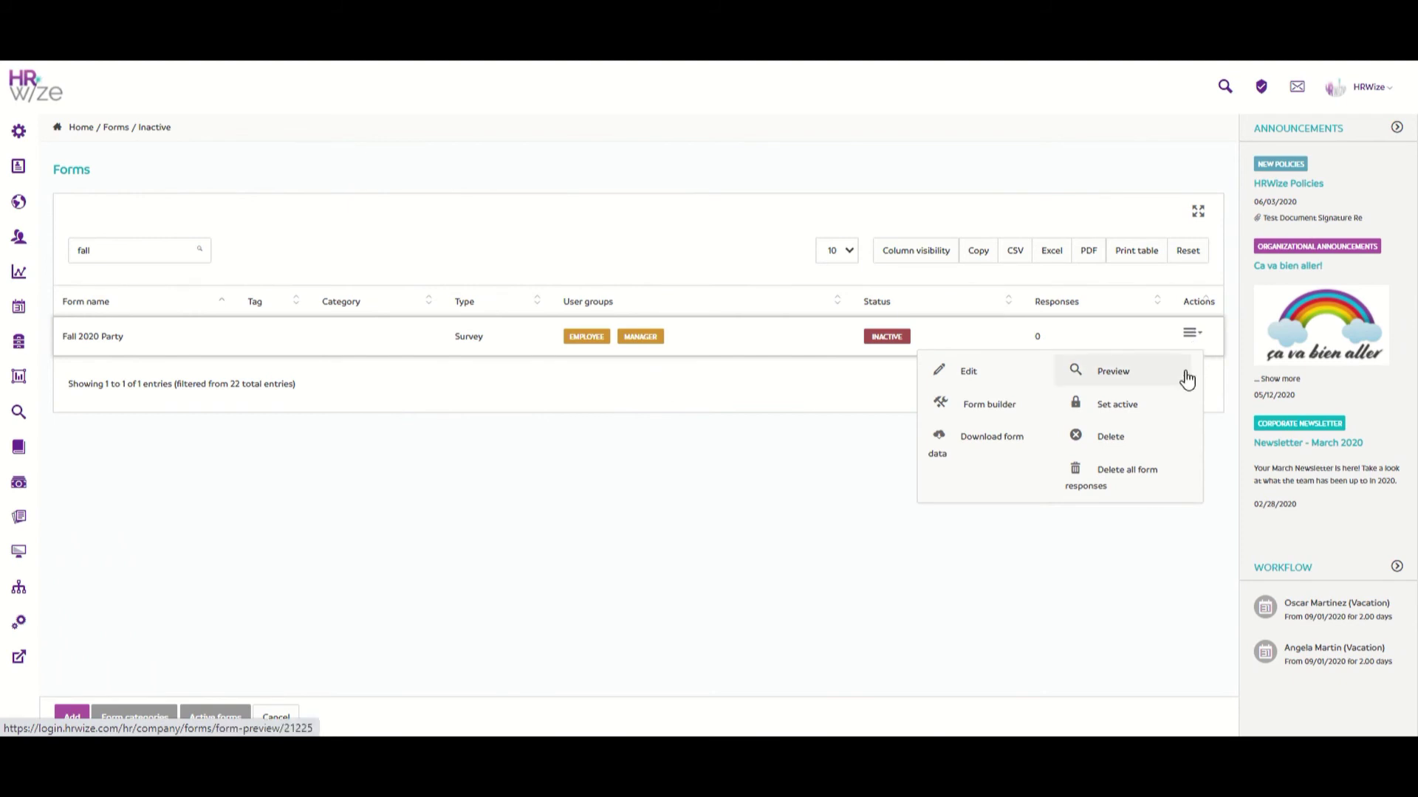
{"action": "left_click", "coordinate": [1157, 406]}
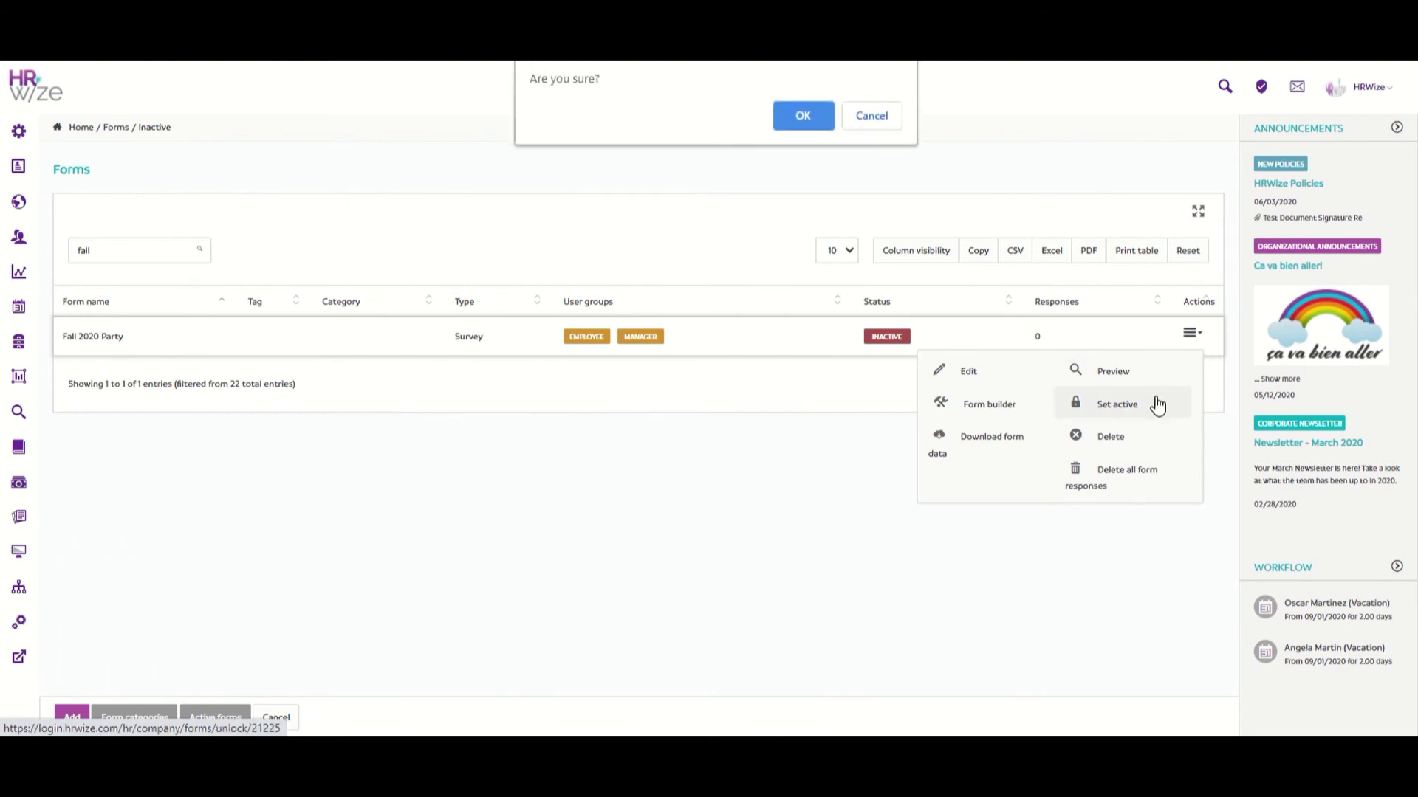
{"action": "left_click", "coordinate": [811, 115]}
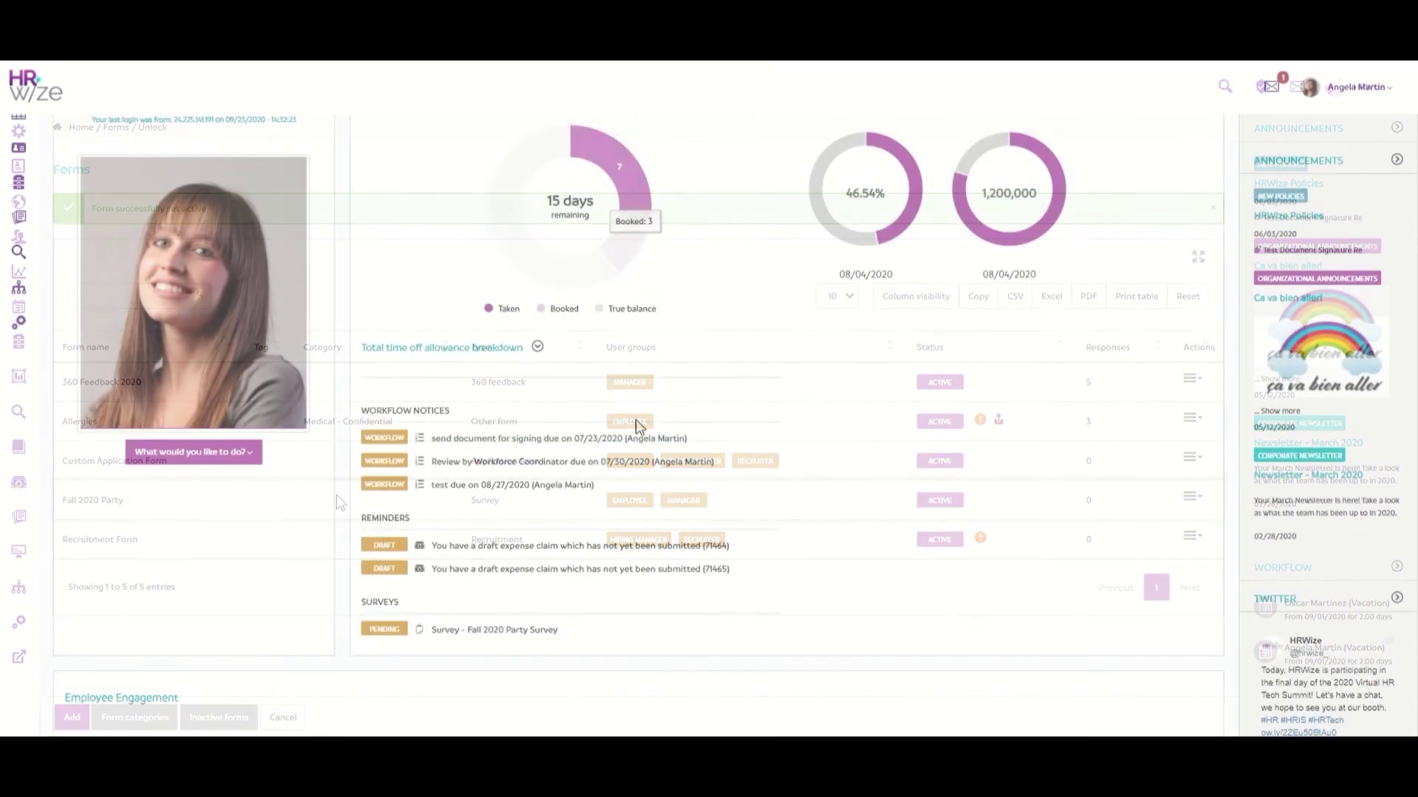
As the first employee, answer the pending Fall 2020 Party Survey with October 14 and Employee Completed Yes, and submit it
{"action": "left_click", "coordinate": [505, 629]}
{"action": "left_click", "coordinate": [411, 544]}
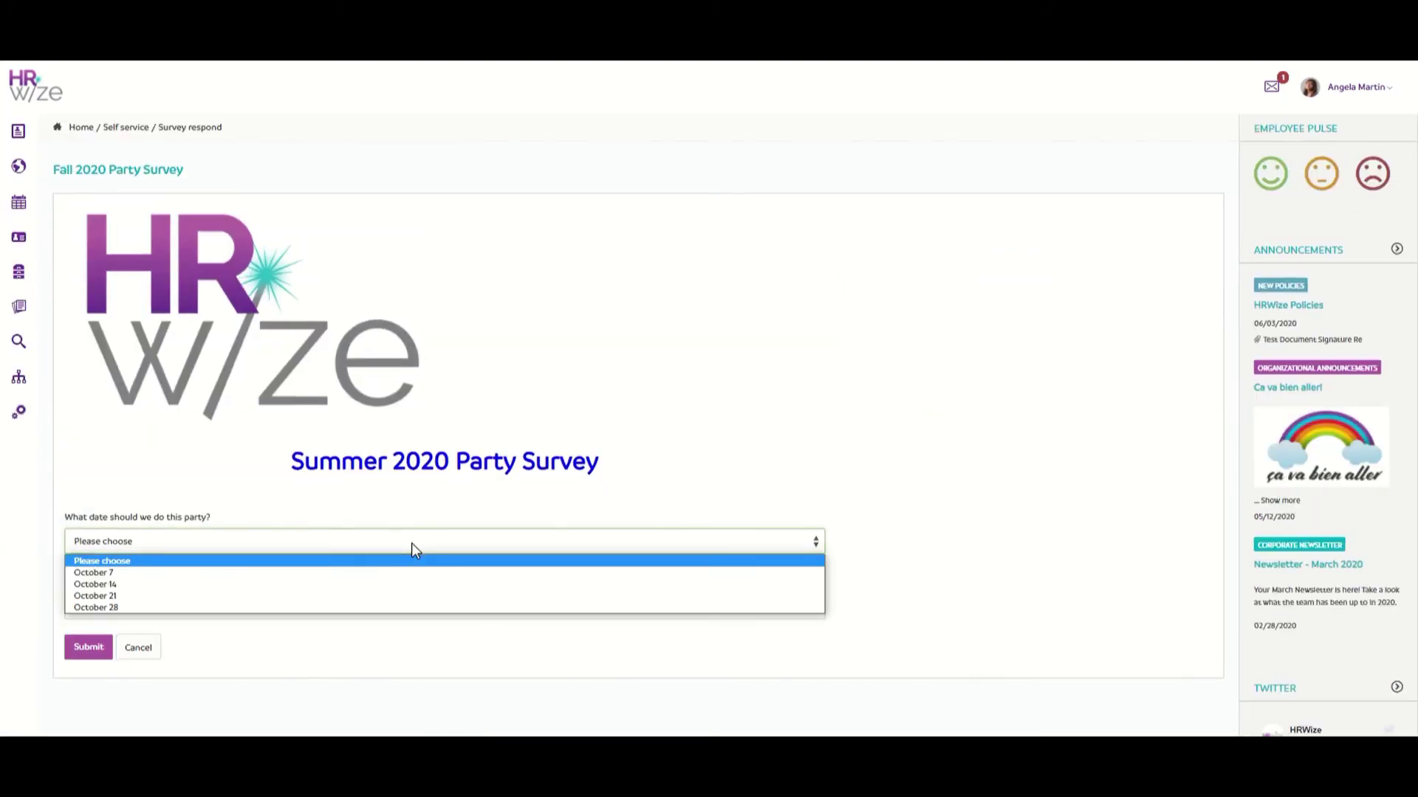
{"action": "left_click", "coordinate": [386, 585]}
{"action": "left_click", "coordinate": [355, 610]}
{"action": "left_click", "coordinate": [331, 640]}
{"action": "left_click", "coordinate": [104, 649]}
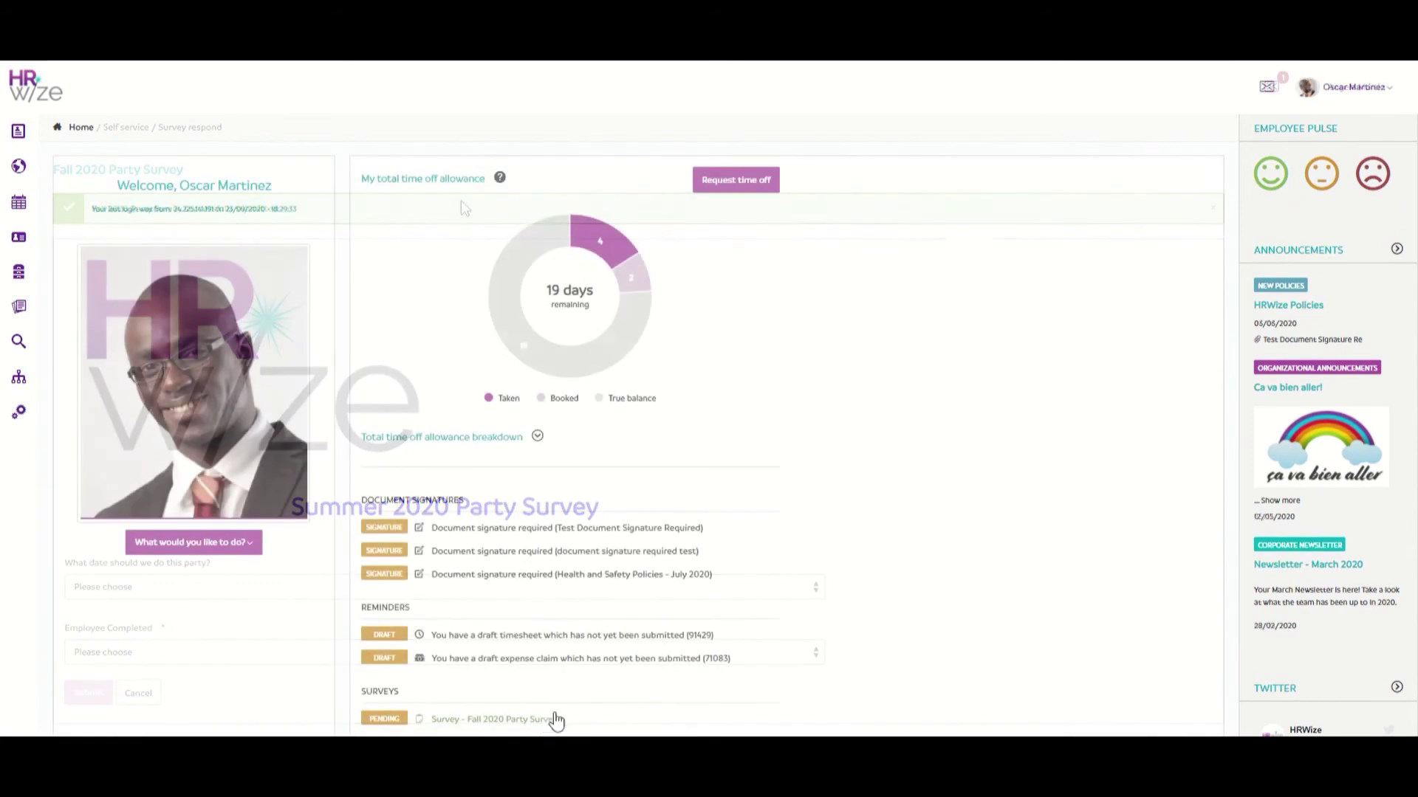
From a second employee's account, complete the Fall 2020 Party Survey with October 14 and Employee Completed Yes, and submit it
{"action": "left_click", "coordinate": [554, 721]}
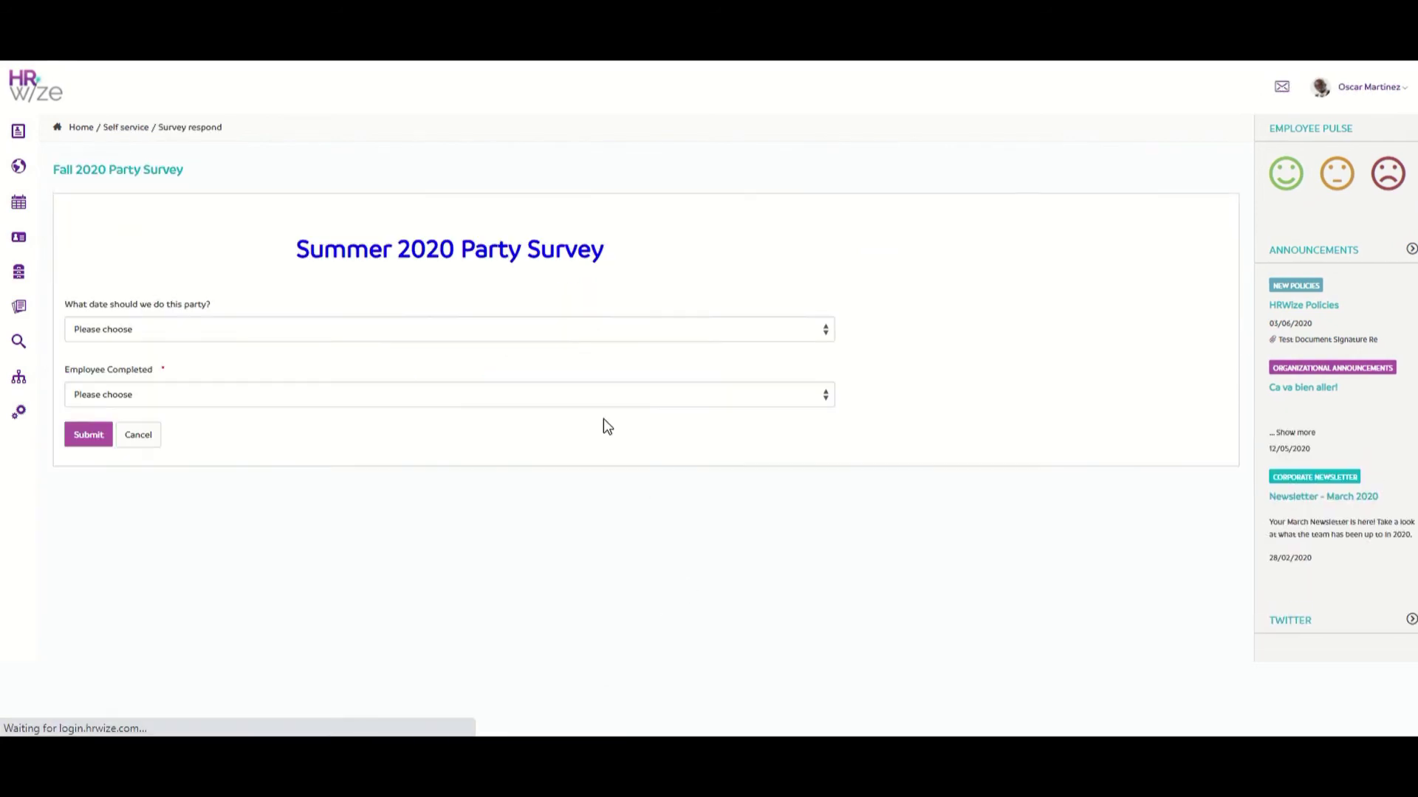
{"action": "left_click", "coordinate": [502, 541]}
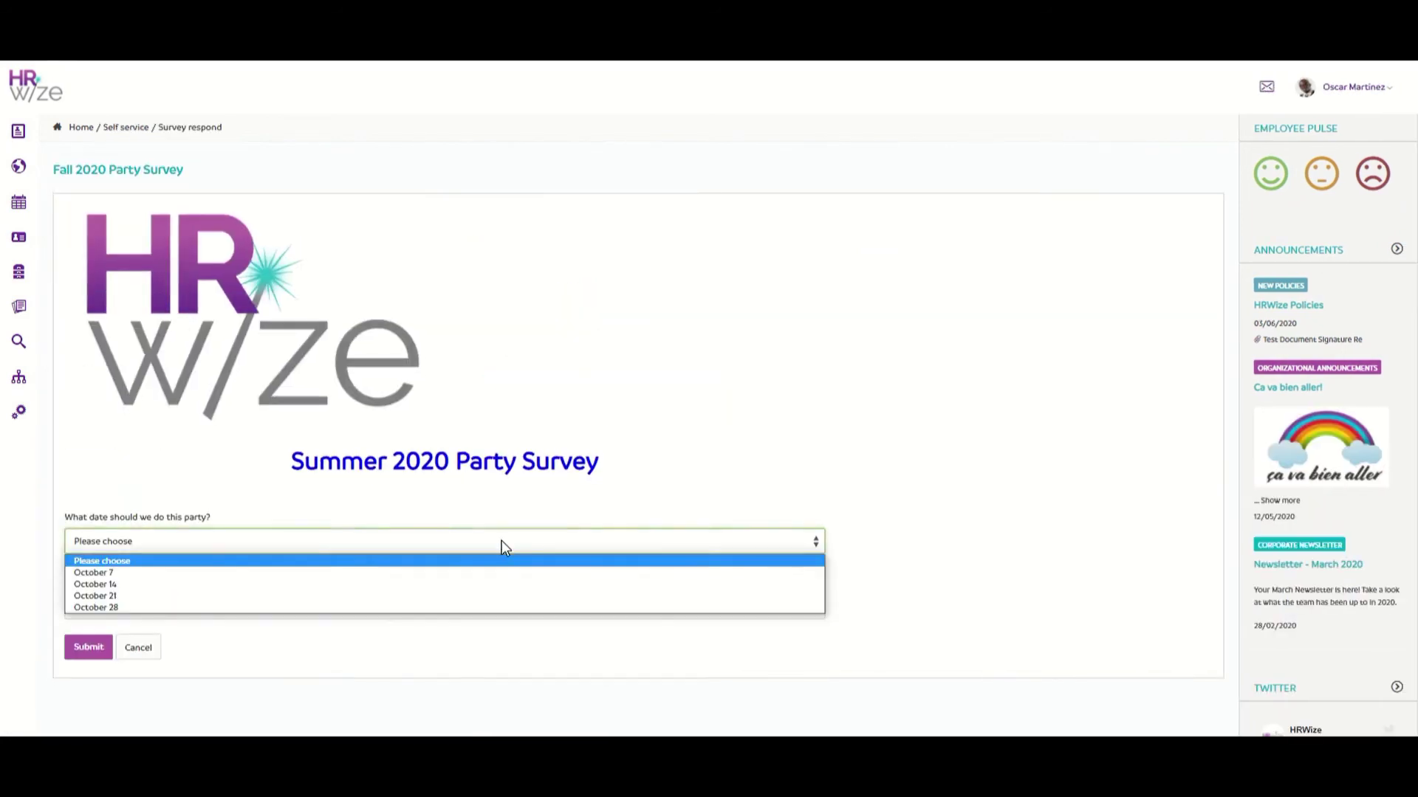
{"action": "left_click", "coordinate": [452, 586]}
{"action": "left_click", "coordinate": [433, 609]}
{"action": "left_click", "coordinate": [332, 637]}
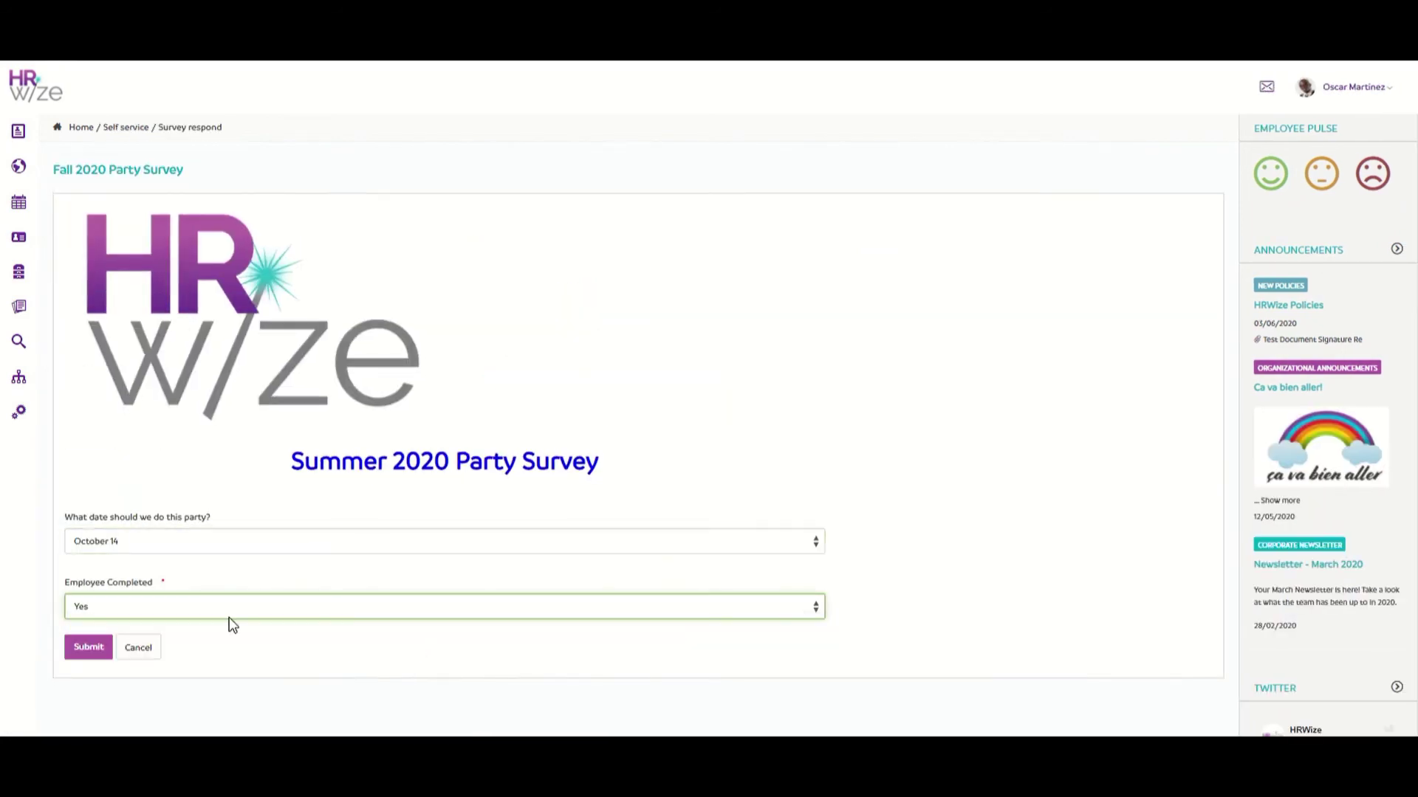
{"action": "left_click", "coordinate": [102, 650]}
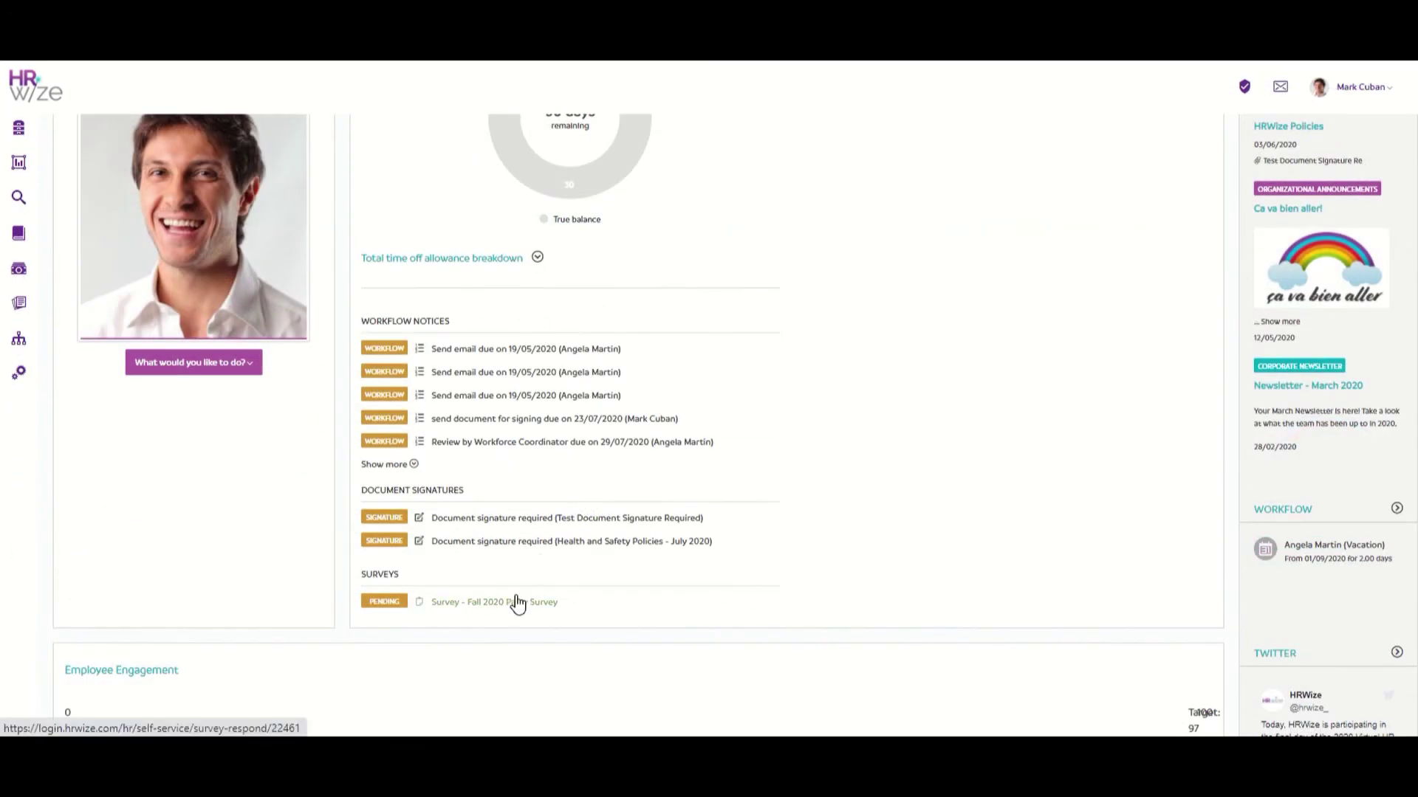
From a third account, fill in the pending Fall 2020 Party Survey with October 14 and Employee Completed Yes, and submit it
{"action": "left_click", "coordinate": [517, 602]}
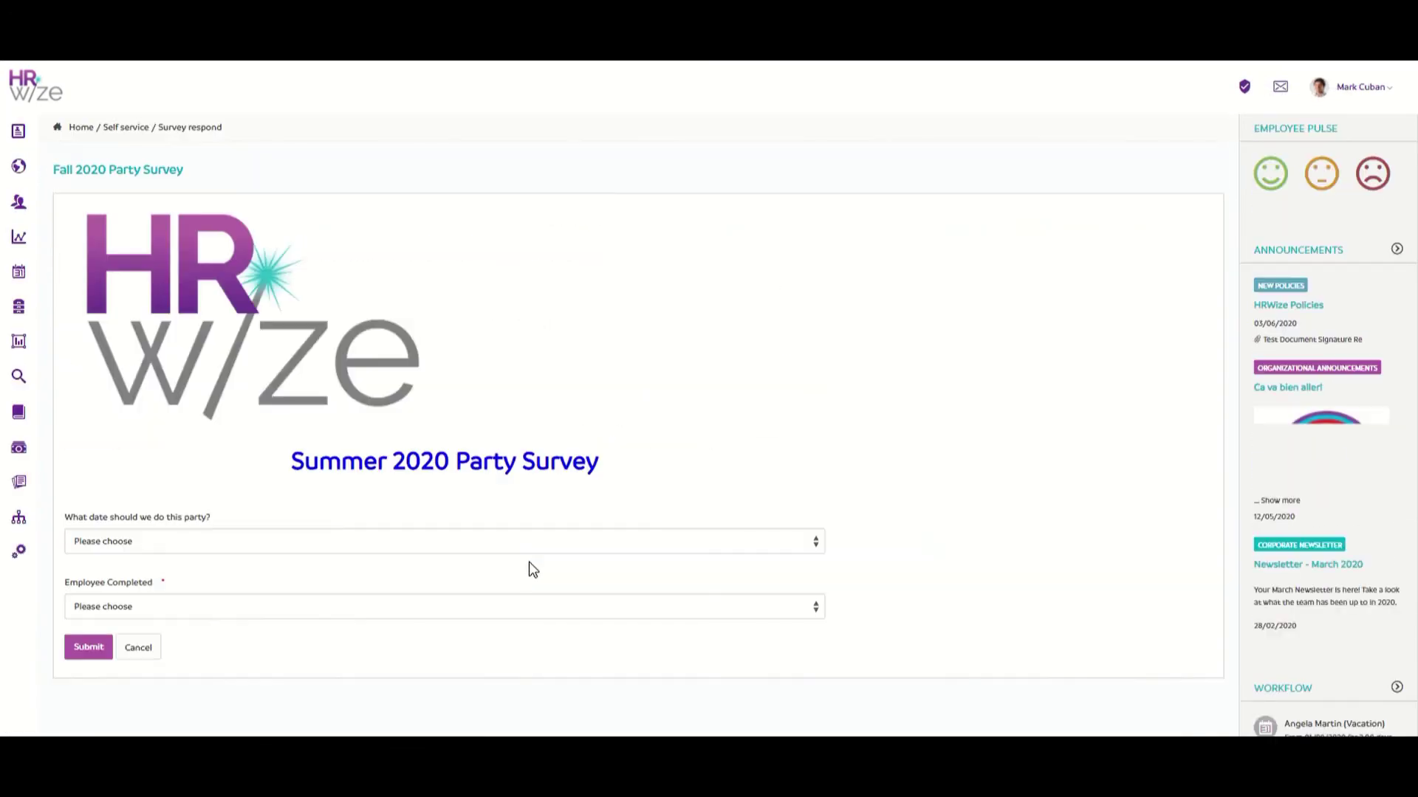
{"action": "left_click", "coordinate": [536, 541]}
{"action": "left_click", "coordinate": [545, 584]}
{"action": "left_click", "coordinate": [532, 606]}
{"action": "left_click", "coordinate": [502, 650]}
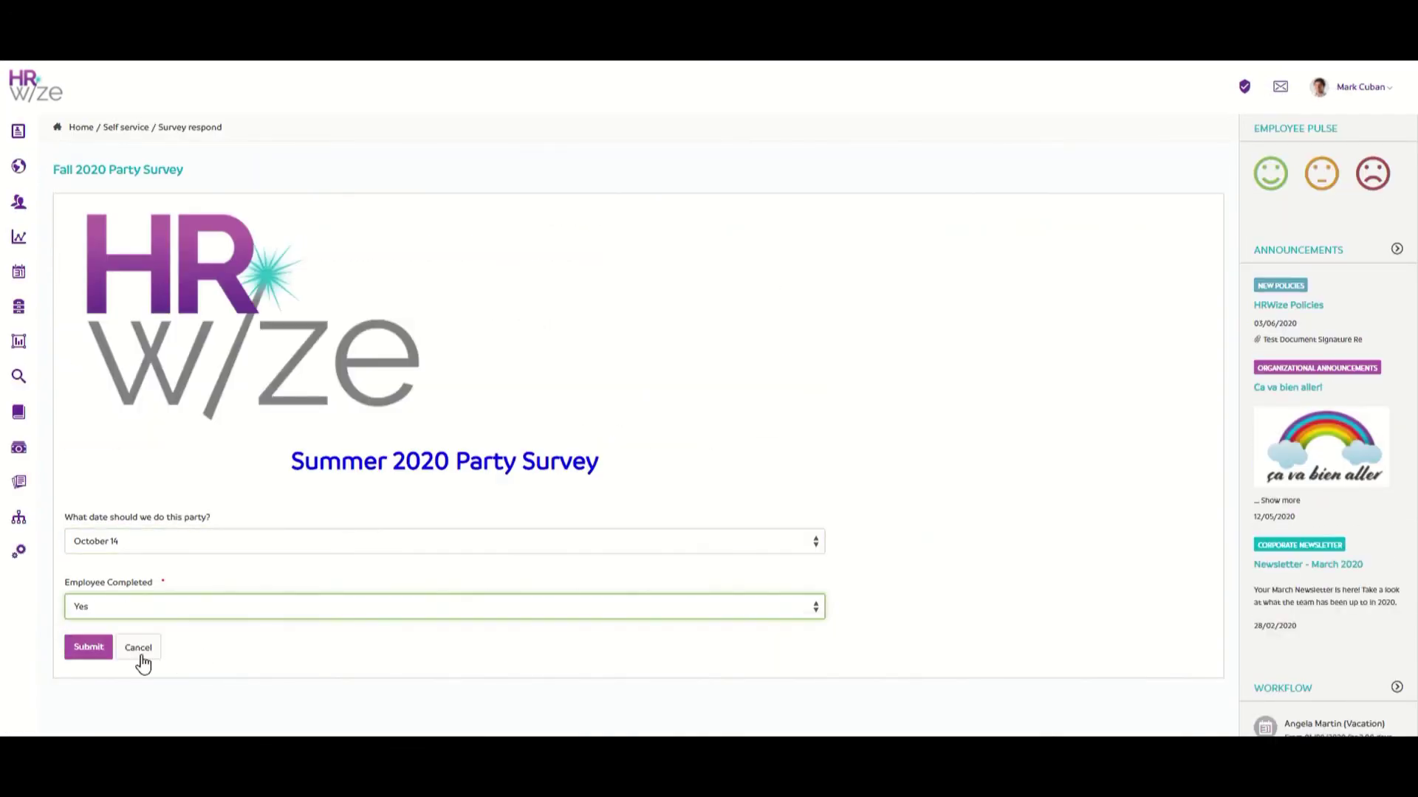
{"action": "left_click", "coordinate": [78, 654]}
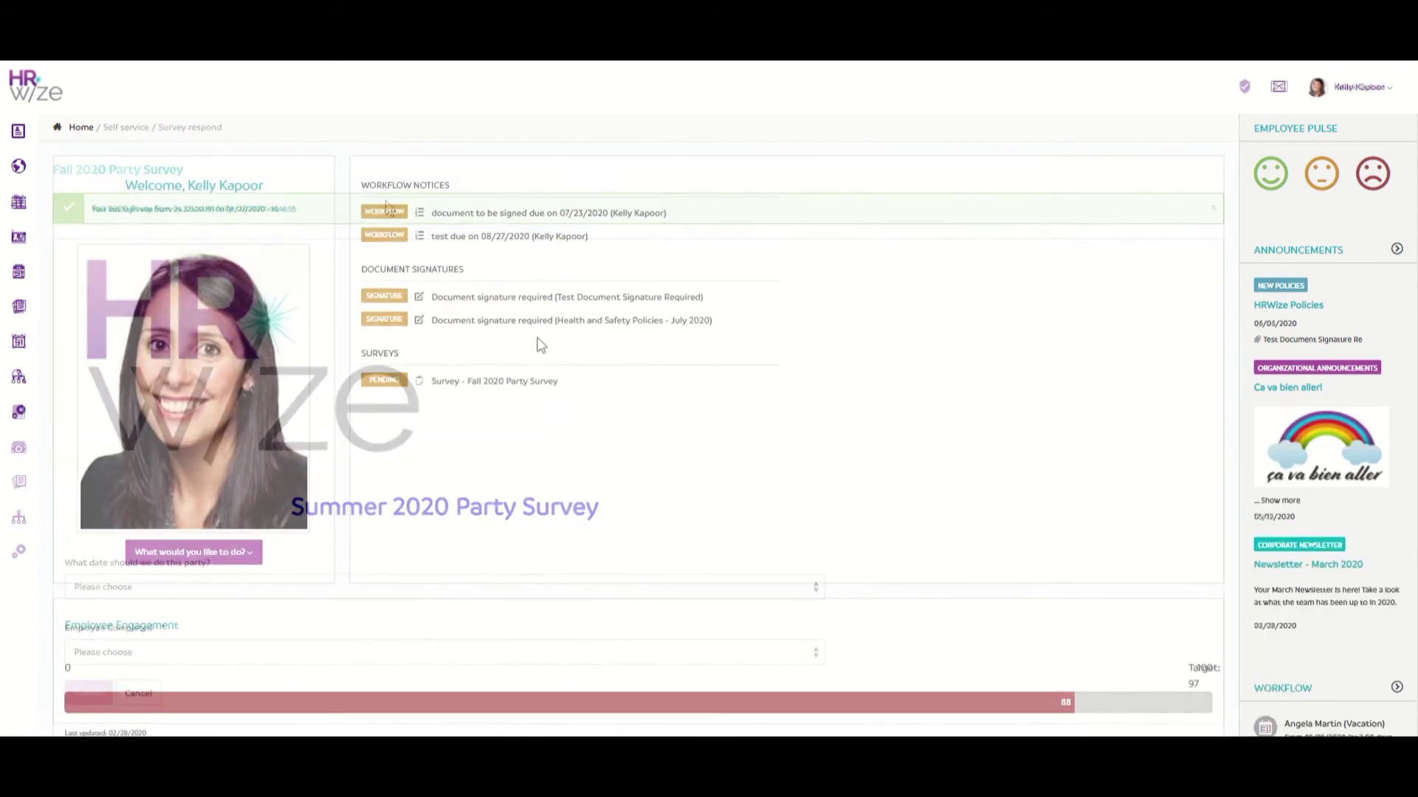
From a fourth account, answer the Fall 2020 Party Survey with October 21 and Employee Completed Yes, and submit it
{"action": "left_click", "coordinate": [509, 383]}
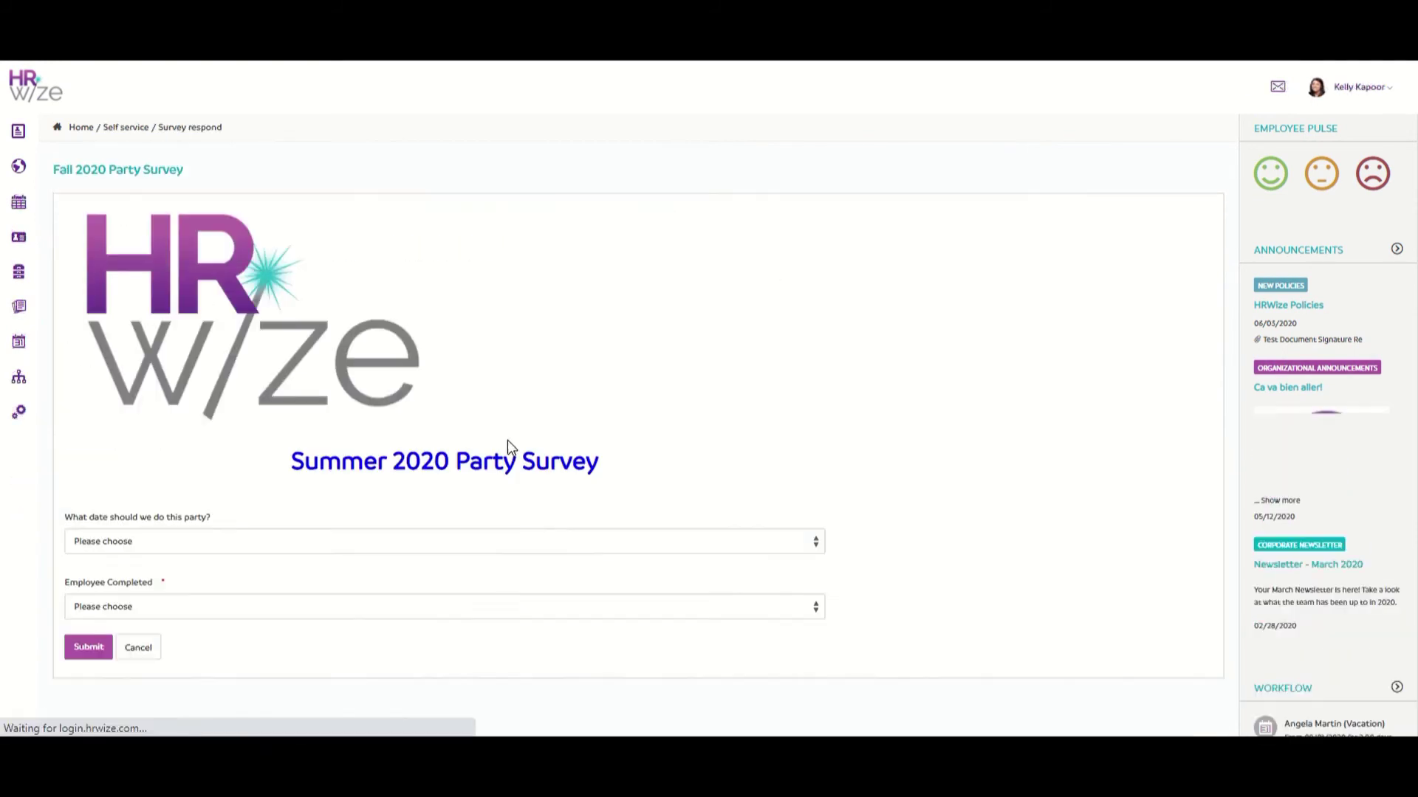
{"action": "left_click", "coordinate": [484, 541]}
{"action": "left_click", "coordinate": [477, 598]}
{"action": "left_click", "coordinate": [468, 606]}
{"action": "left_click", "coordinate": [465, 636]}
{"action": "left_click", "coordinate": [97, 654]}
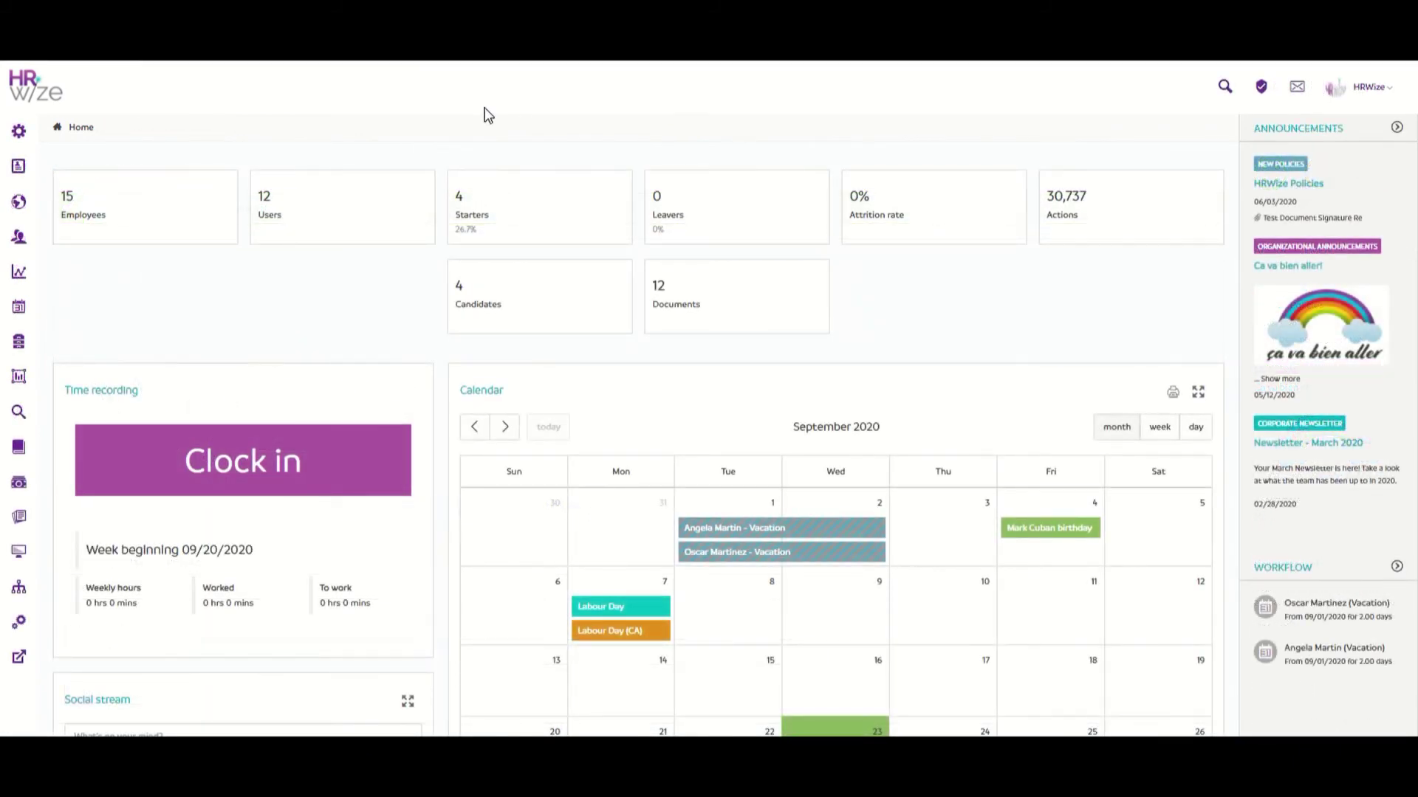
As the administrator, open the form builder list and download the form data of the Fall 2020 Party Survey
{"action": "mouse_move", "coordinate": [29, 137]}
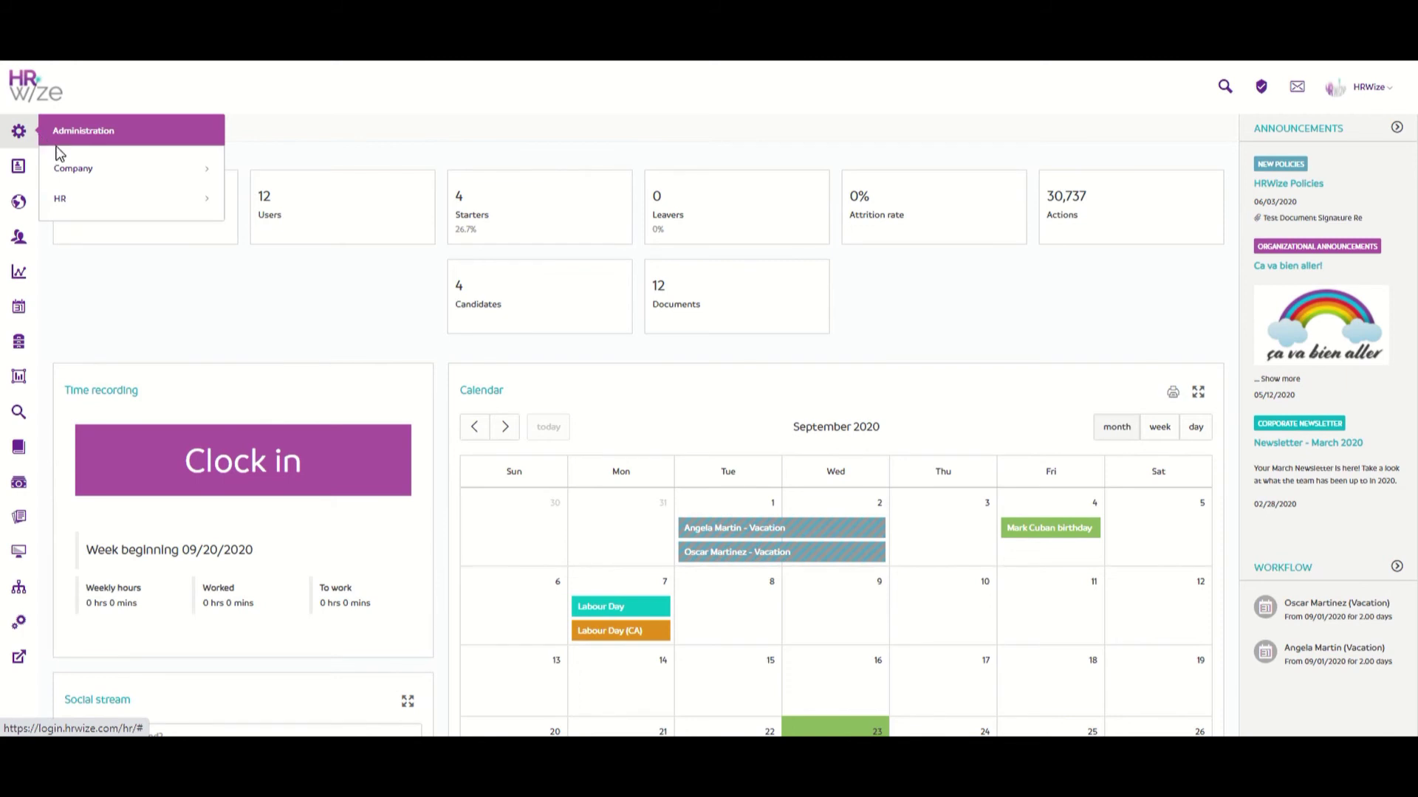
{"action": "left_click", "coordinate": [101, 202]}
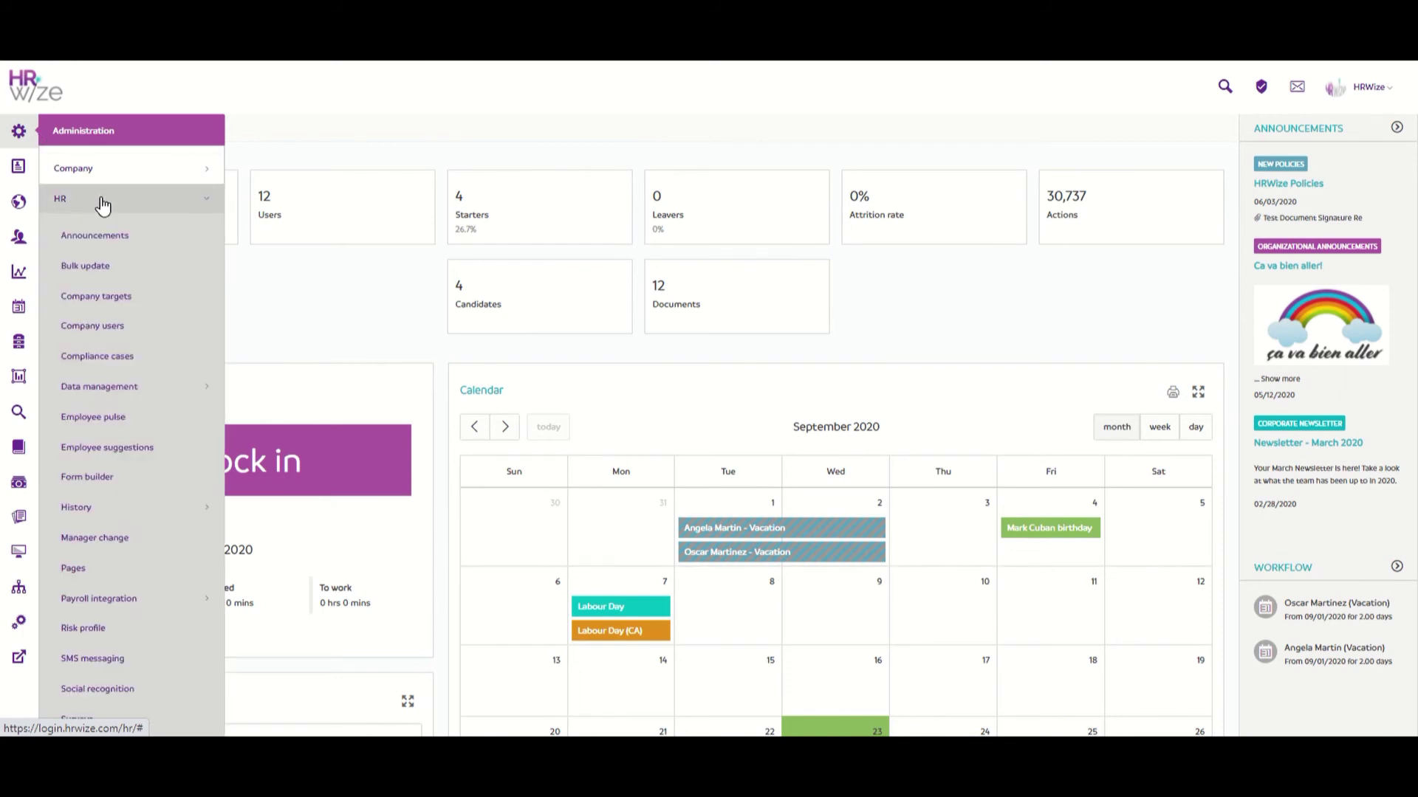
{"action": "left_click", "coordinate": [146, 477]}
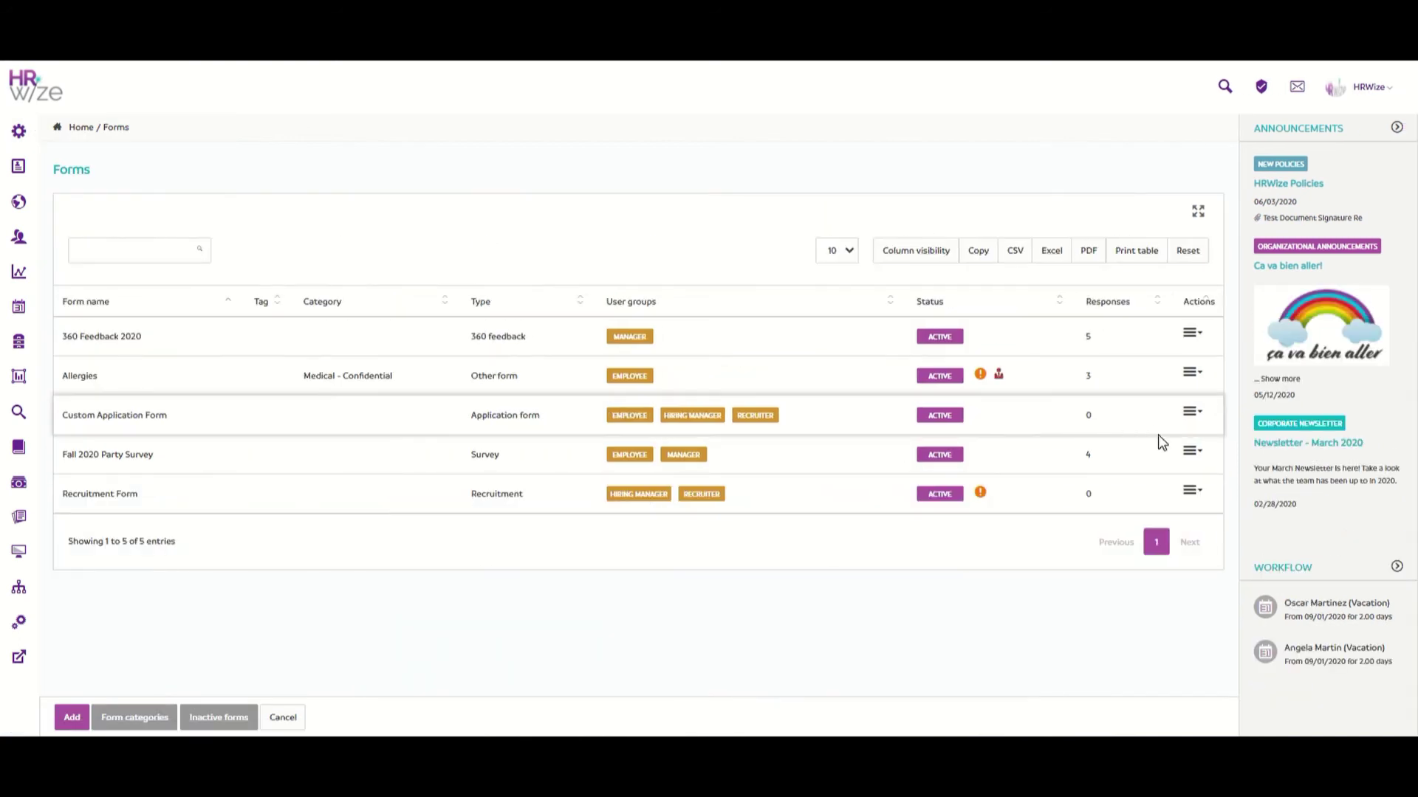
{"action": "left_click", "coordinate": [1197, 461]}
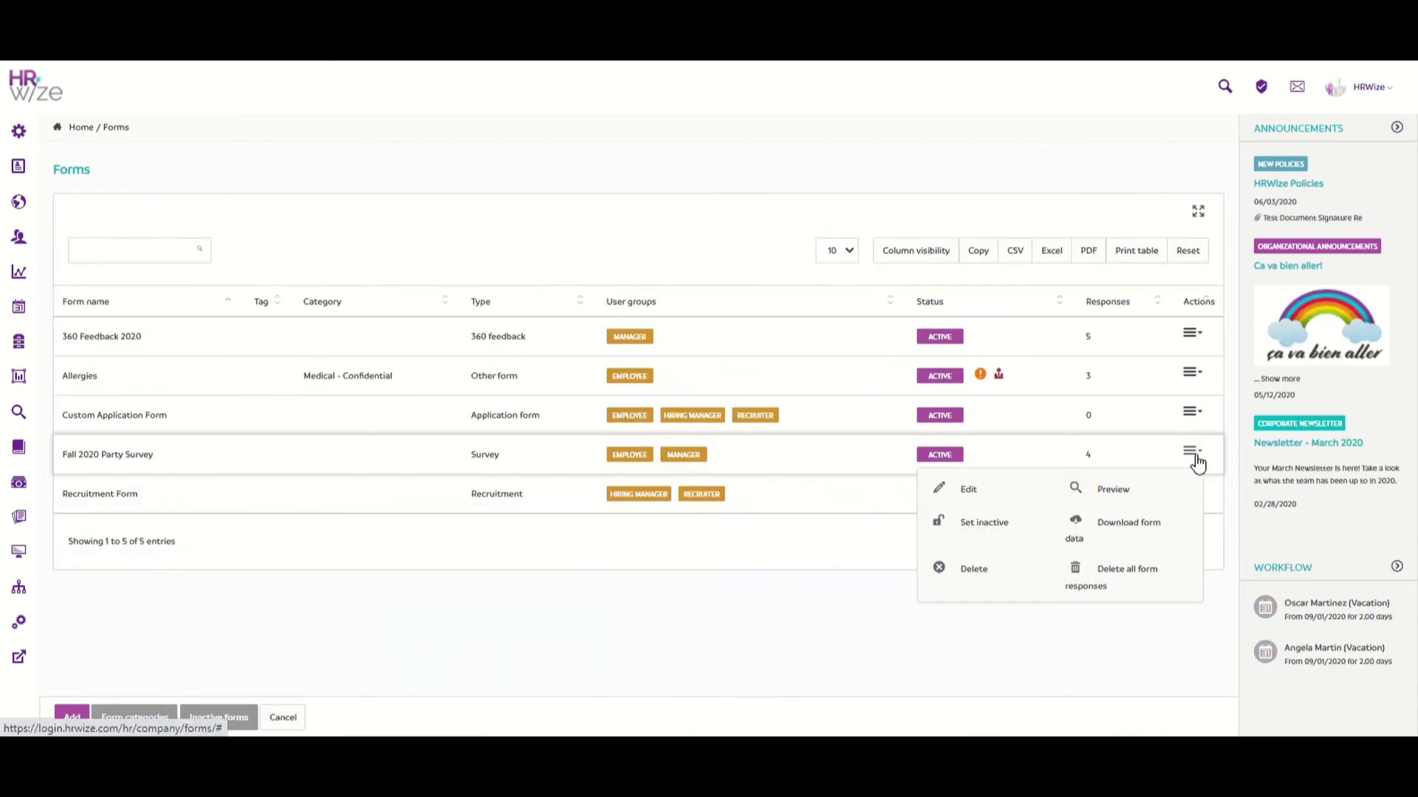
{"action": "left_click", "coordinate": [1157, 551]}
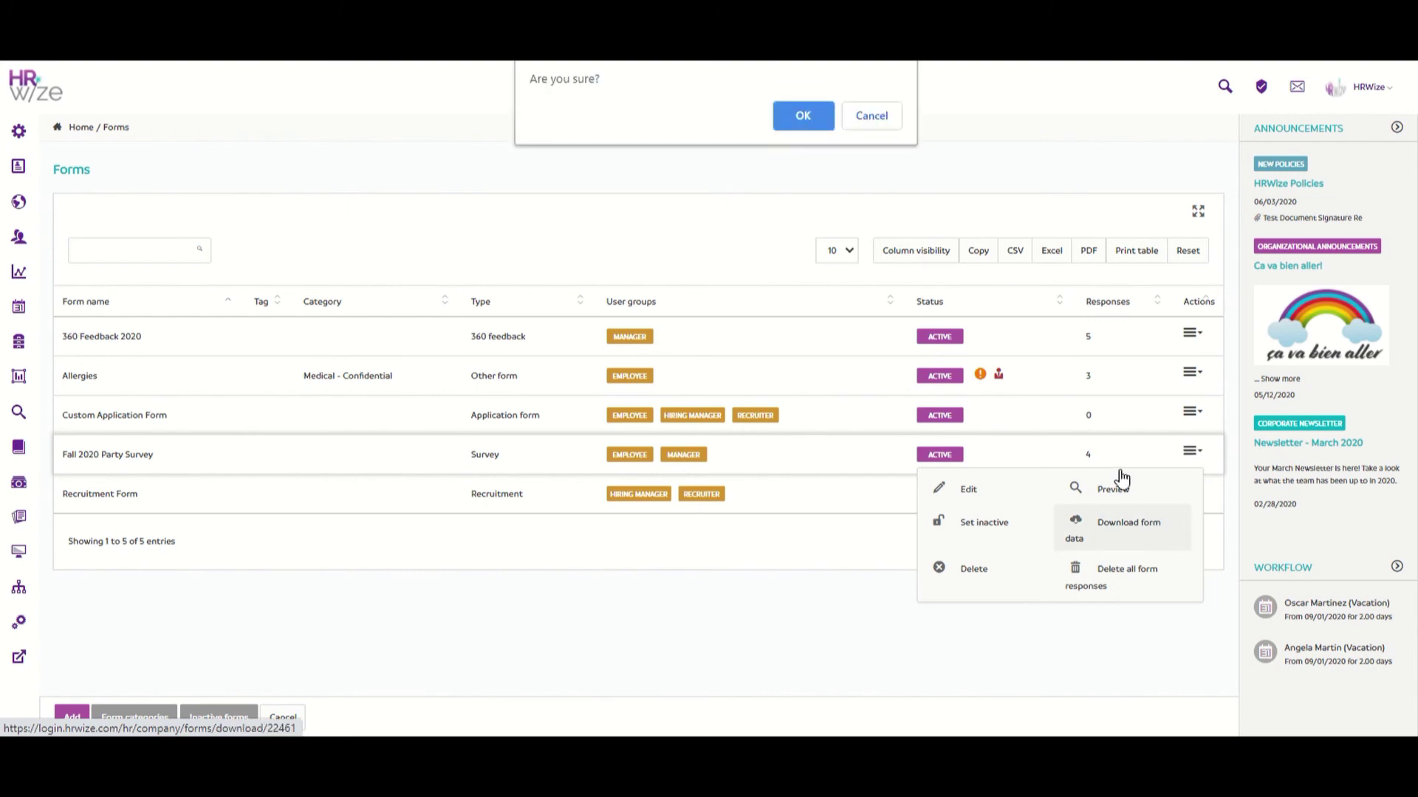
{"action": "left_click", "coordinate": [803, 115]}
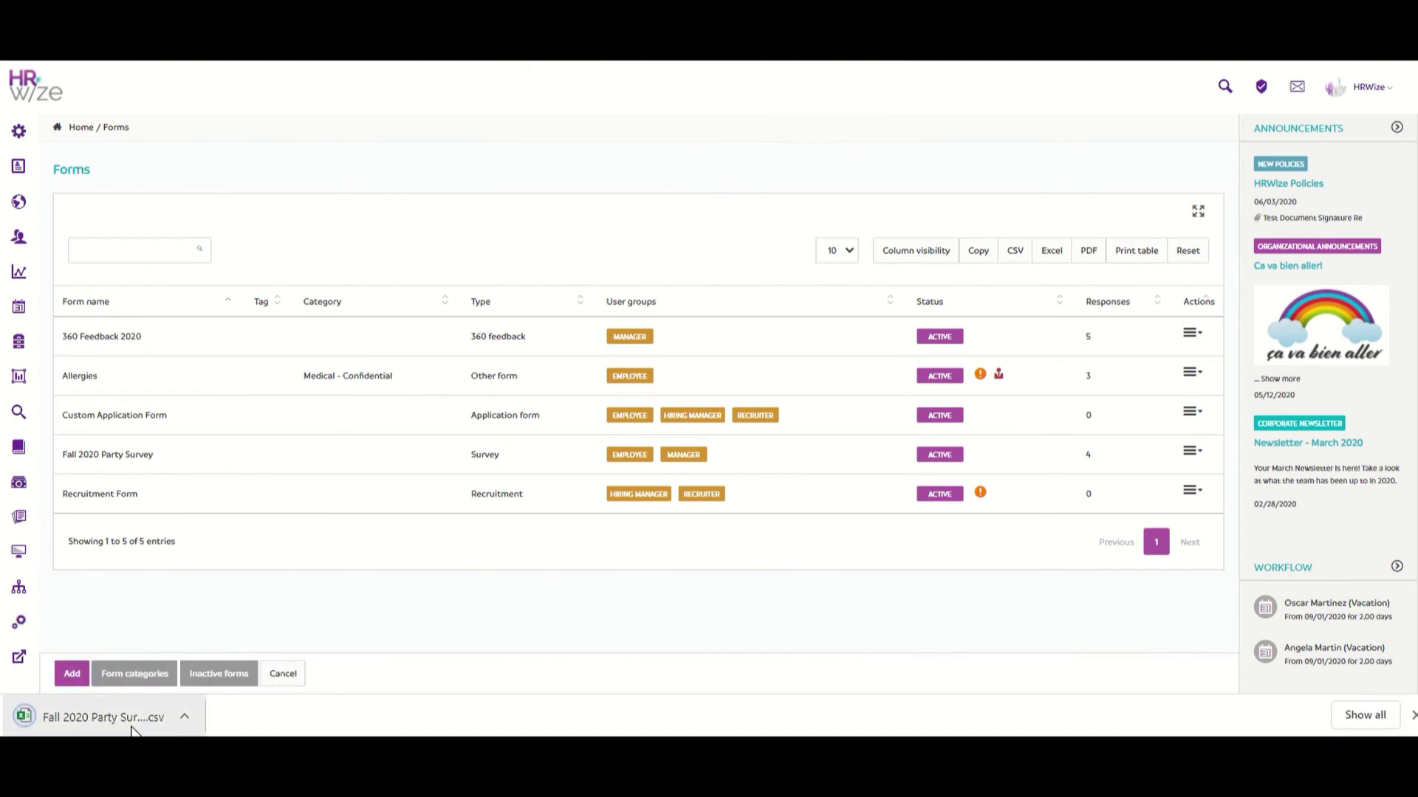
Open the downloaded Fall 2020 Party Survey CSV in Excel and fit every column's width to its contents
{"action": "left_click", "coordinate": [131, 728]}
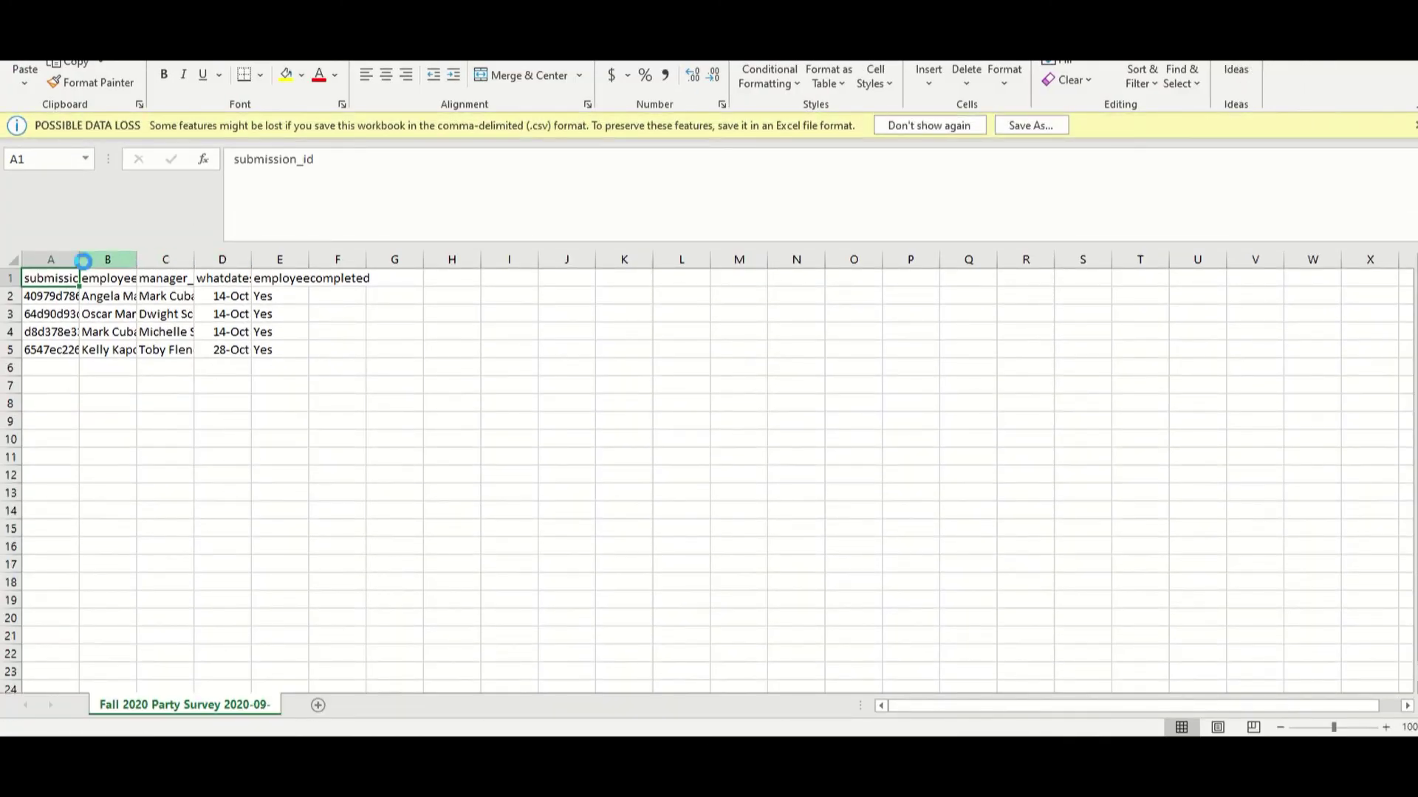
{"action": "left_click", "coordinate": [14, 260]}
{"action": "double_click", "coordinate": [79, 258]}
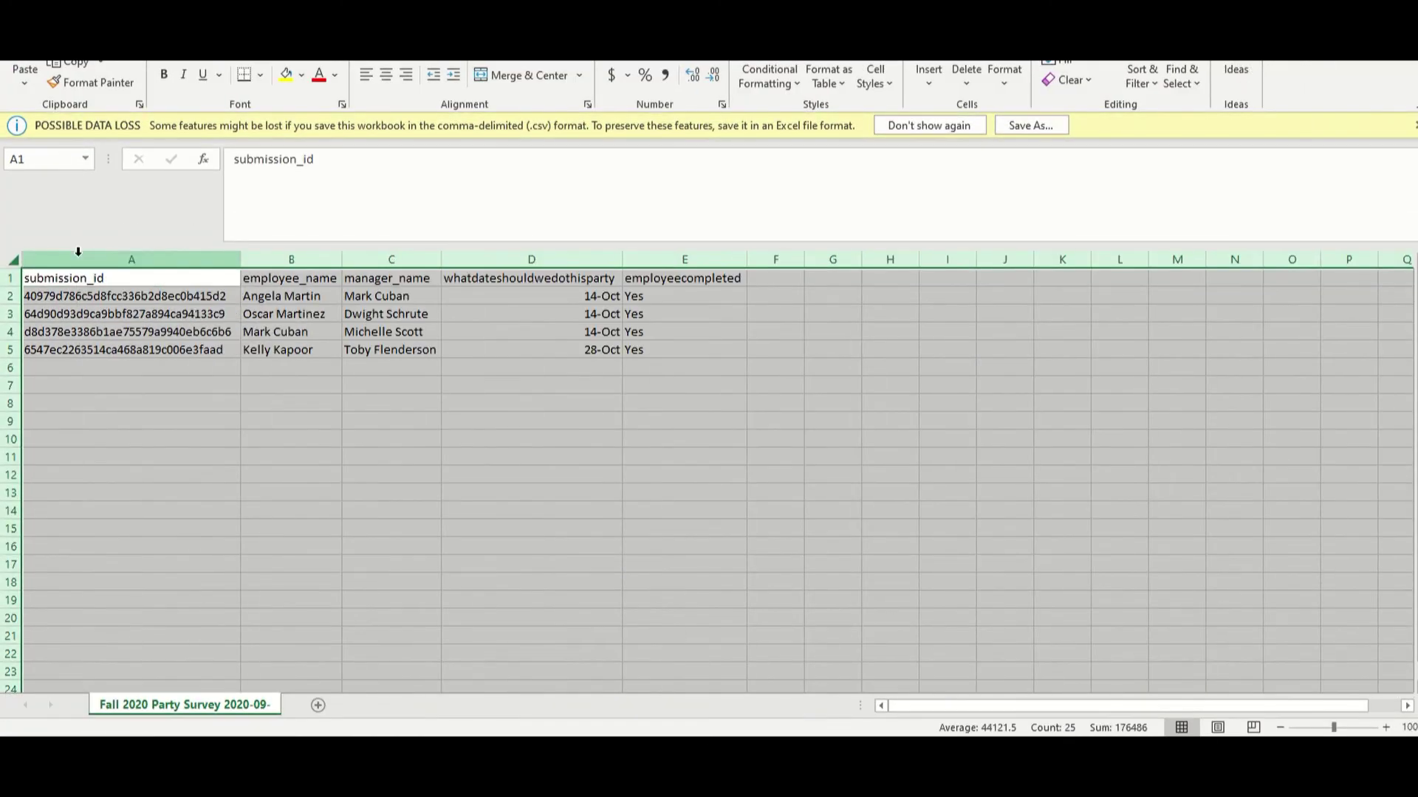
{"action": "left_click", "coordinate": [531, 390]}
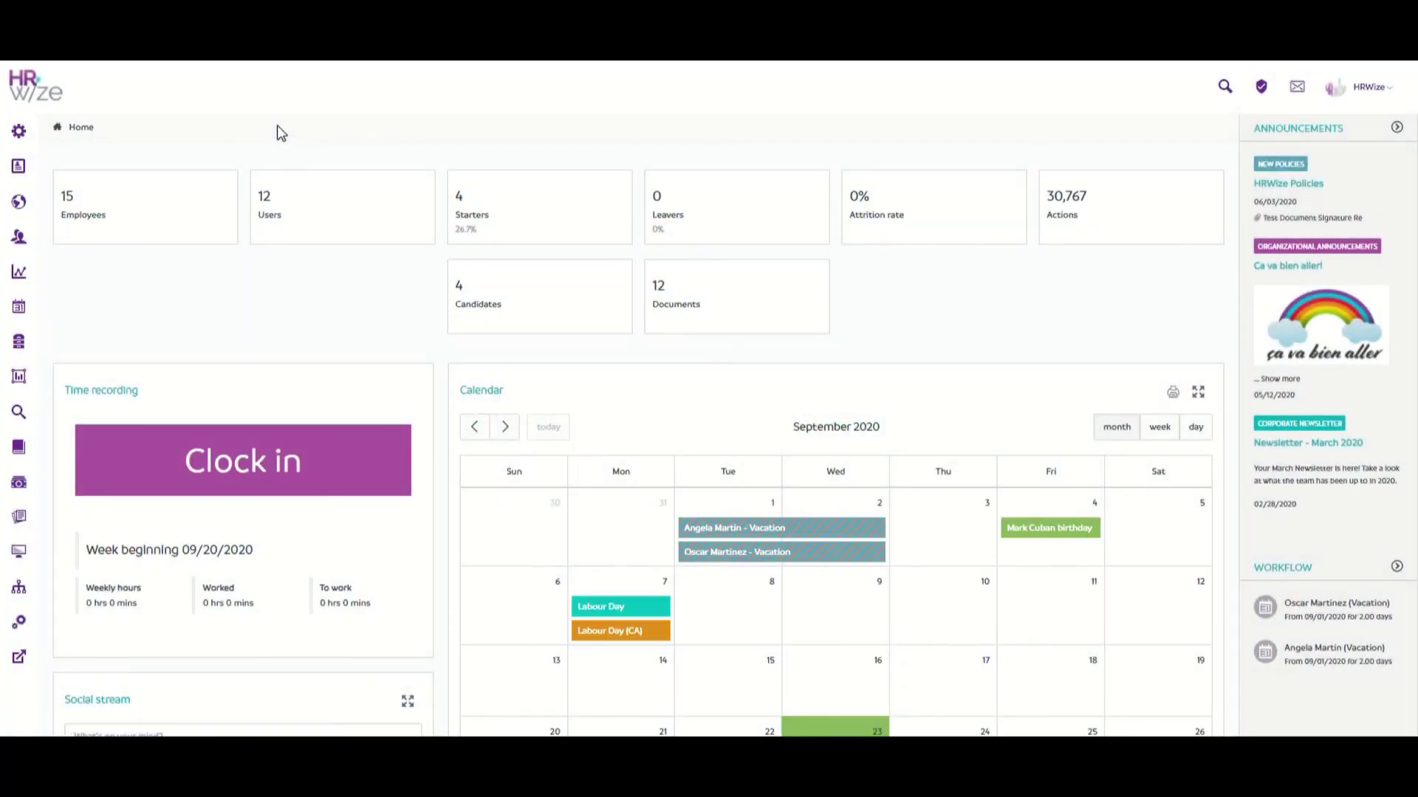
In HRWize's form builder list, open Performance Review - October 2020 for editing and review its settings from form type to status
{"action": "mouse_move", "coordinate": [22, 137]}
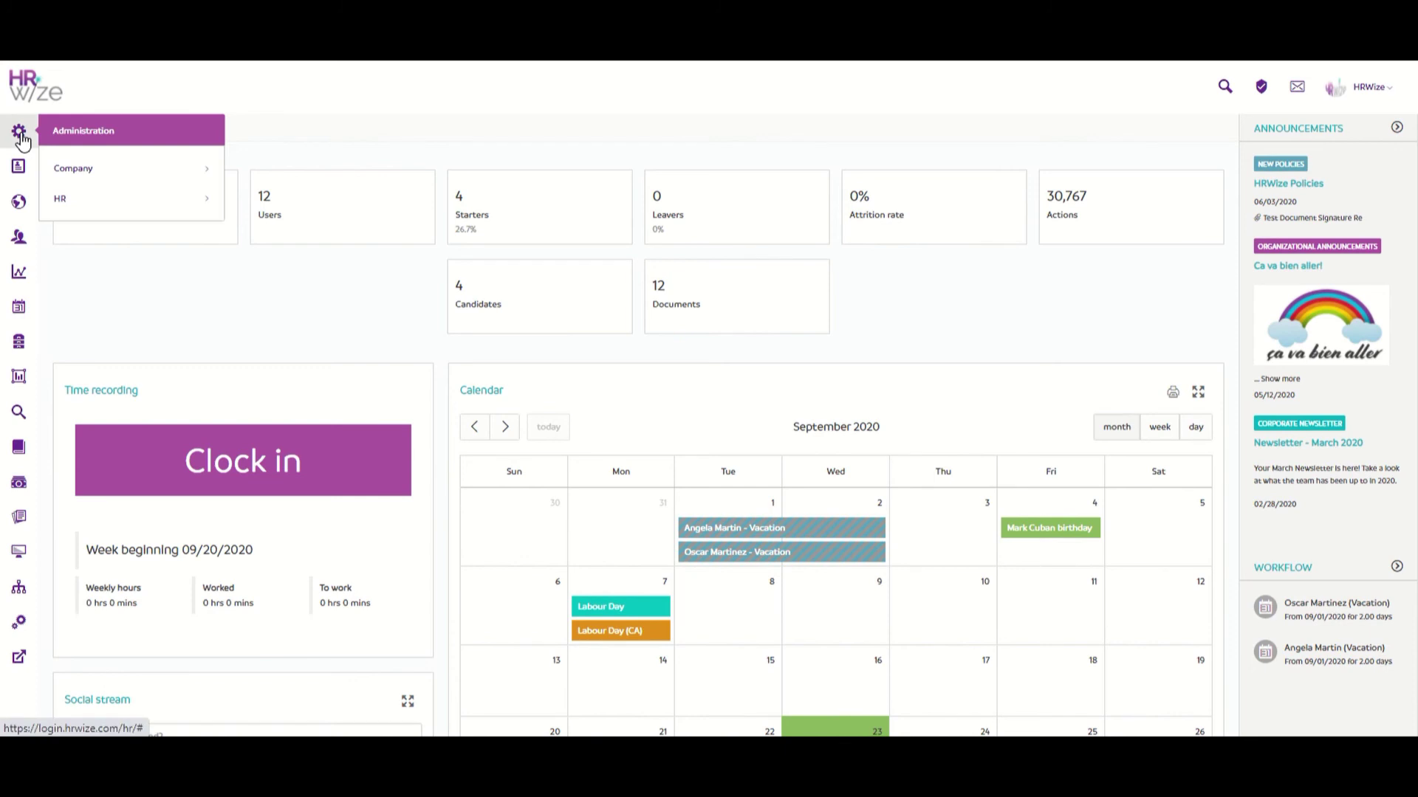
{"action": "left_click", "coordinate": [87, 200]}
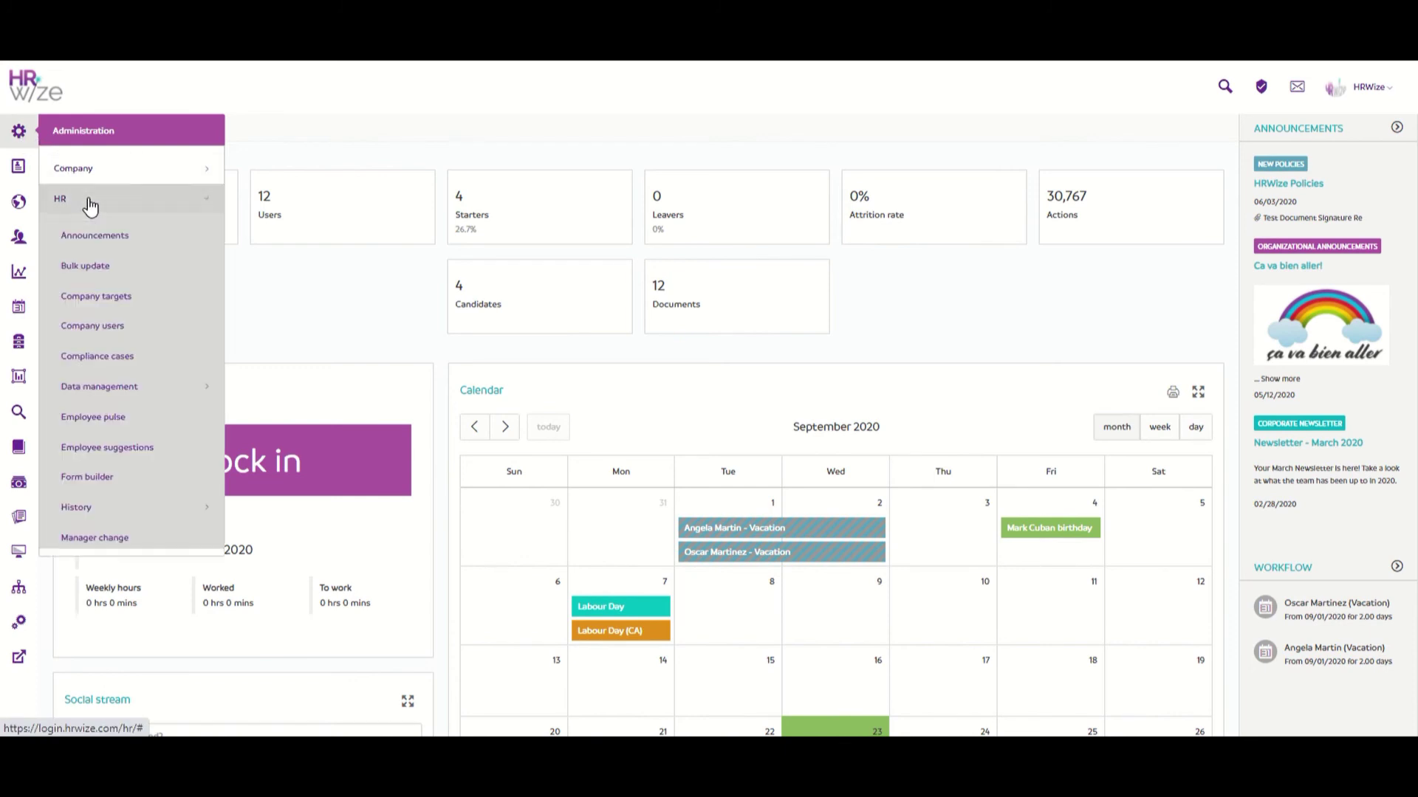
{"action": "left_click", "coordinate": [130, 489]}
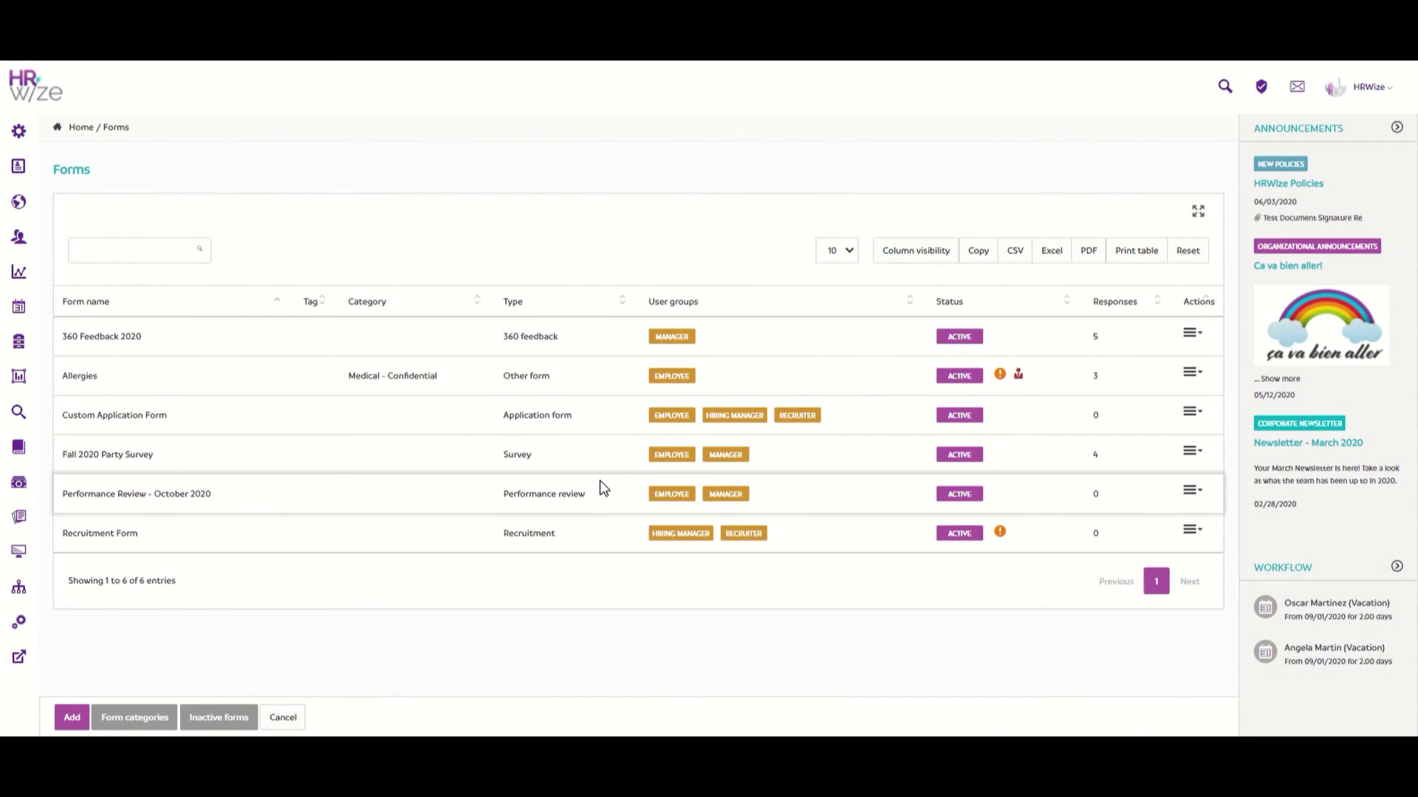
{"action": "left_click", "coordinate": [1191, 502]}
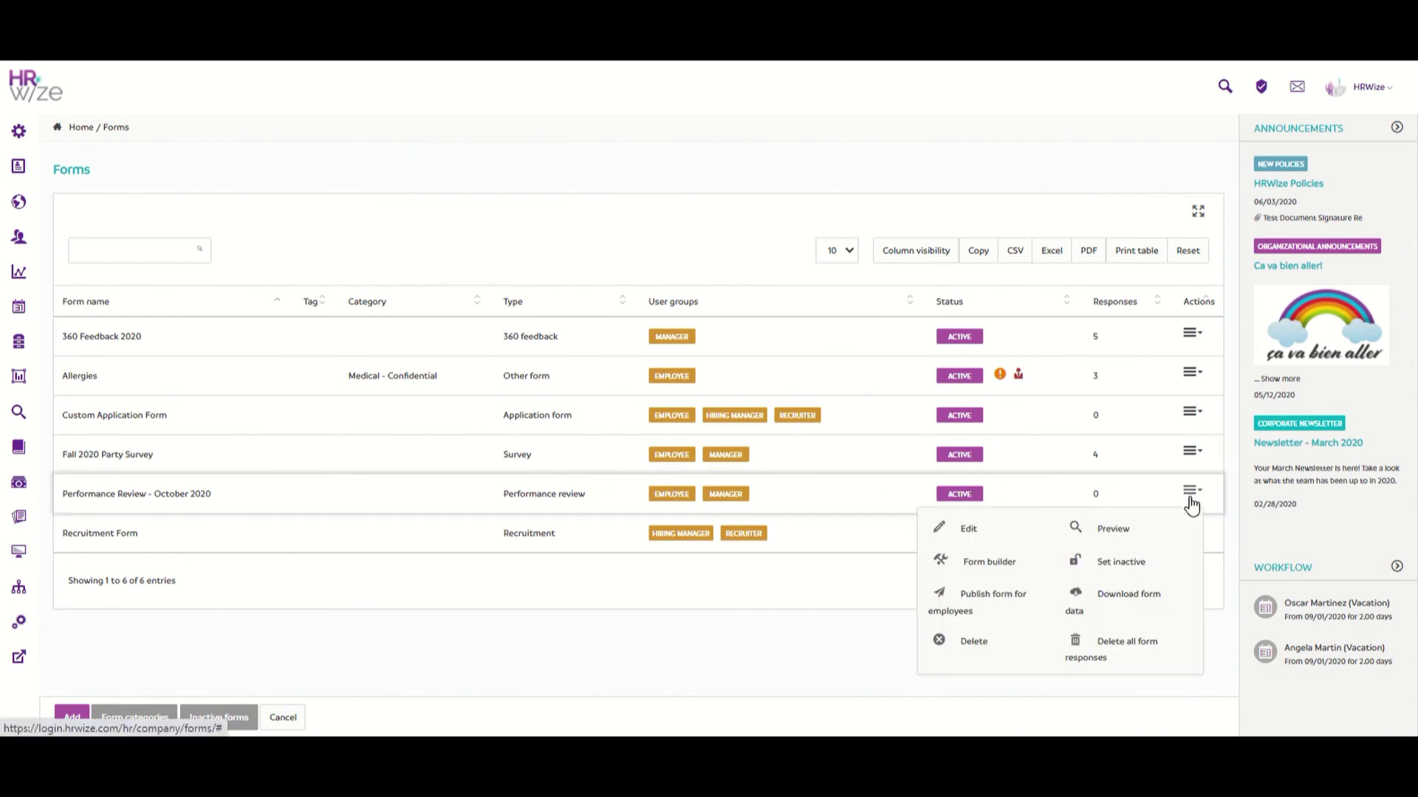
{"action": "left_click", "coordinate": [1002, 530]}
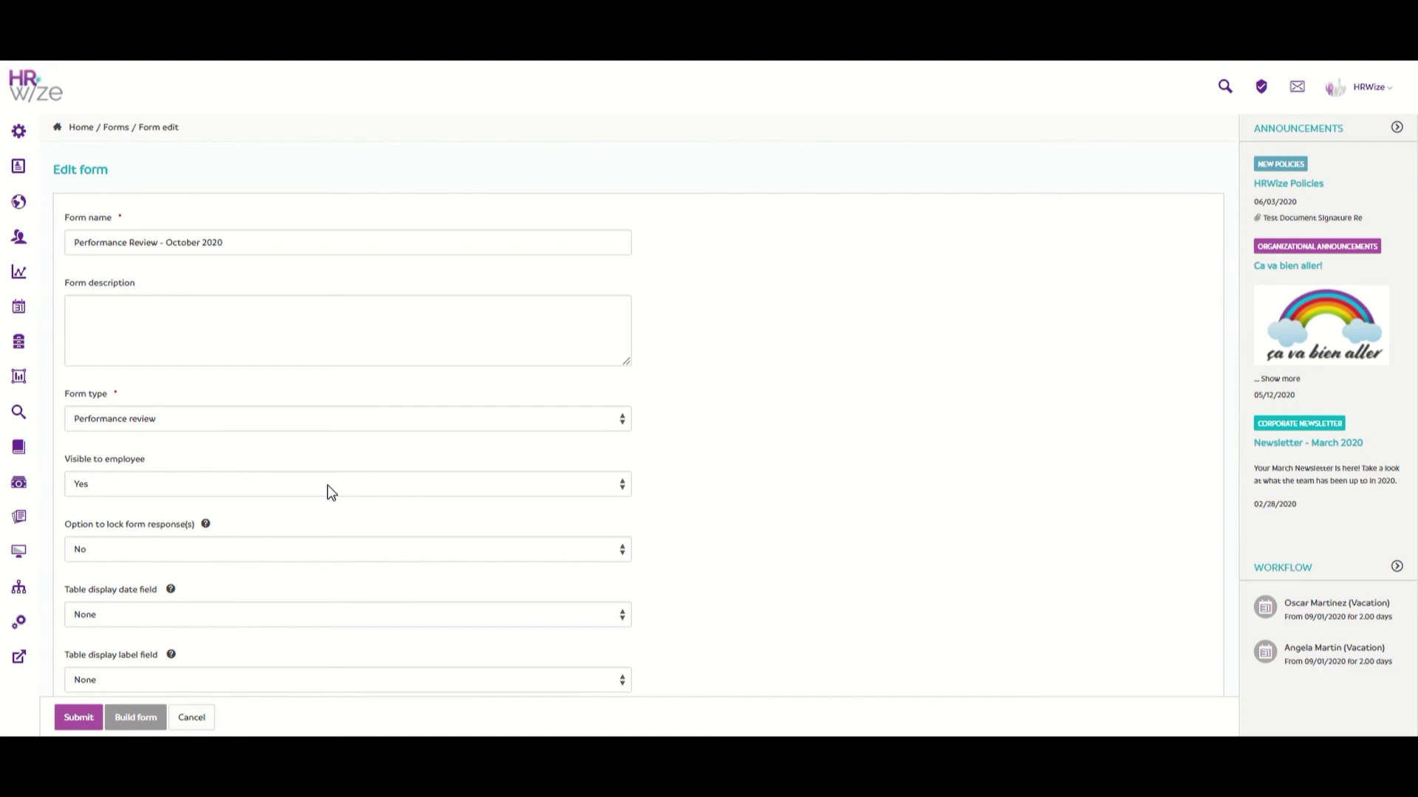
{"action": "scroll", "coordinate": [327, 485], "scroll_direction": "down", "scroll_amount": 6}
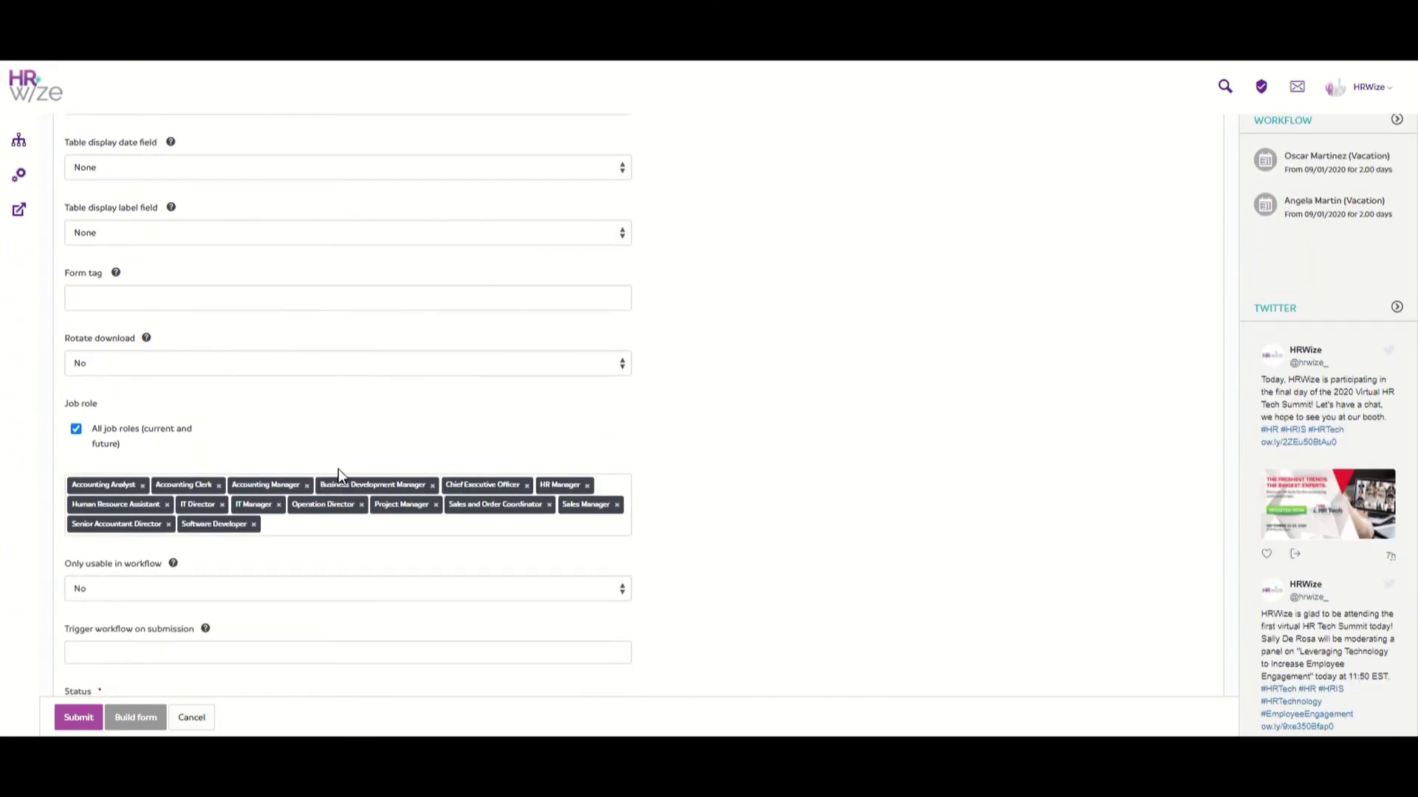
{"action": "scroll", "coordinate": [338, 473], "scroll_direction": "down", "scroll_amount": 5}
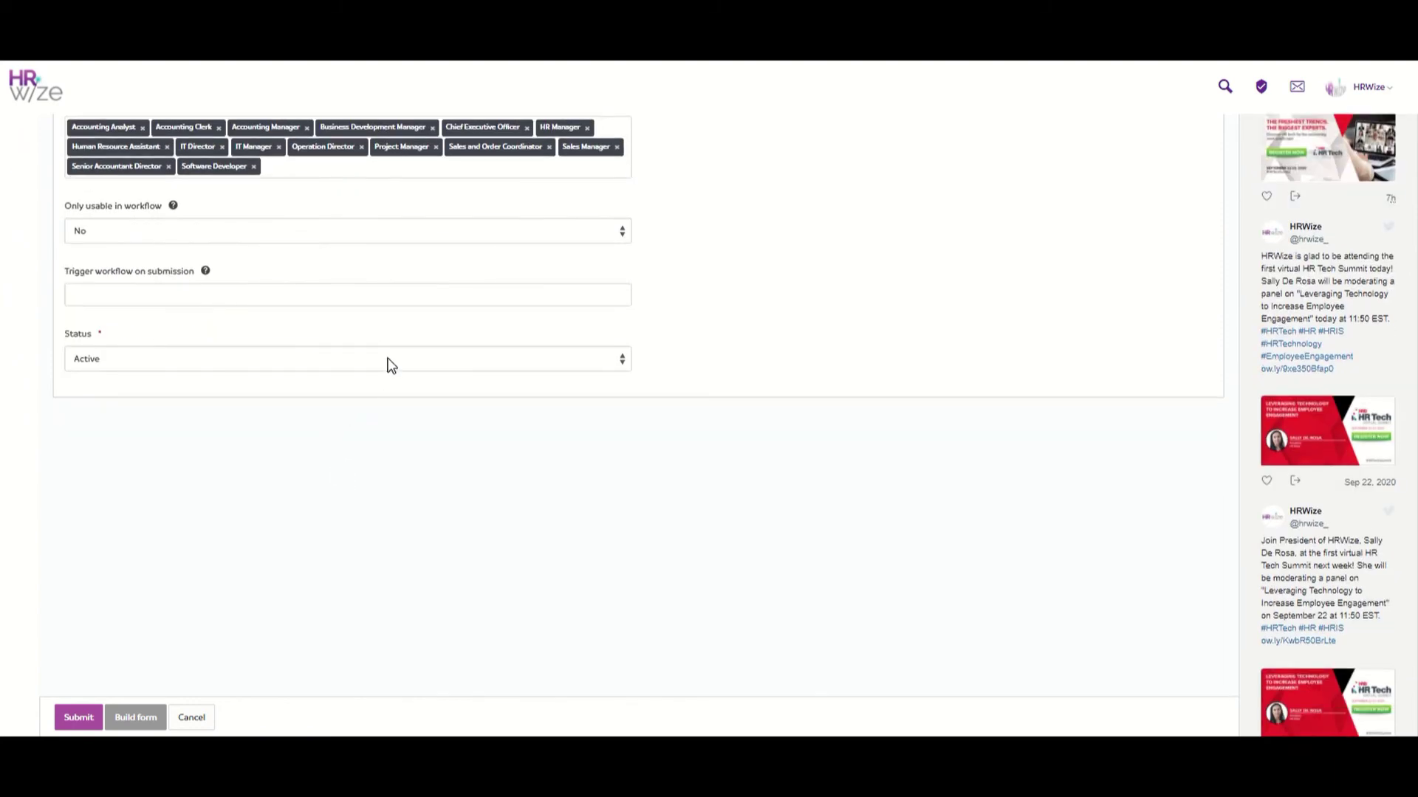
Examine the performance review's fields in the form builder, including the Instructions to Managers accordion and its field access, and finish building the form
{"action": "left_click", "coordinate": [142, 725]}
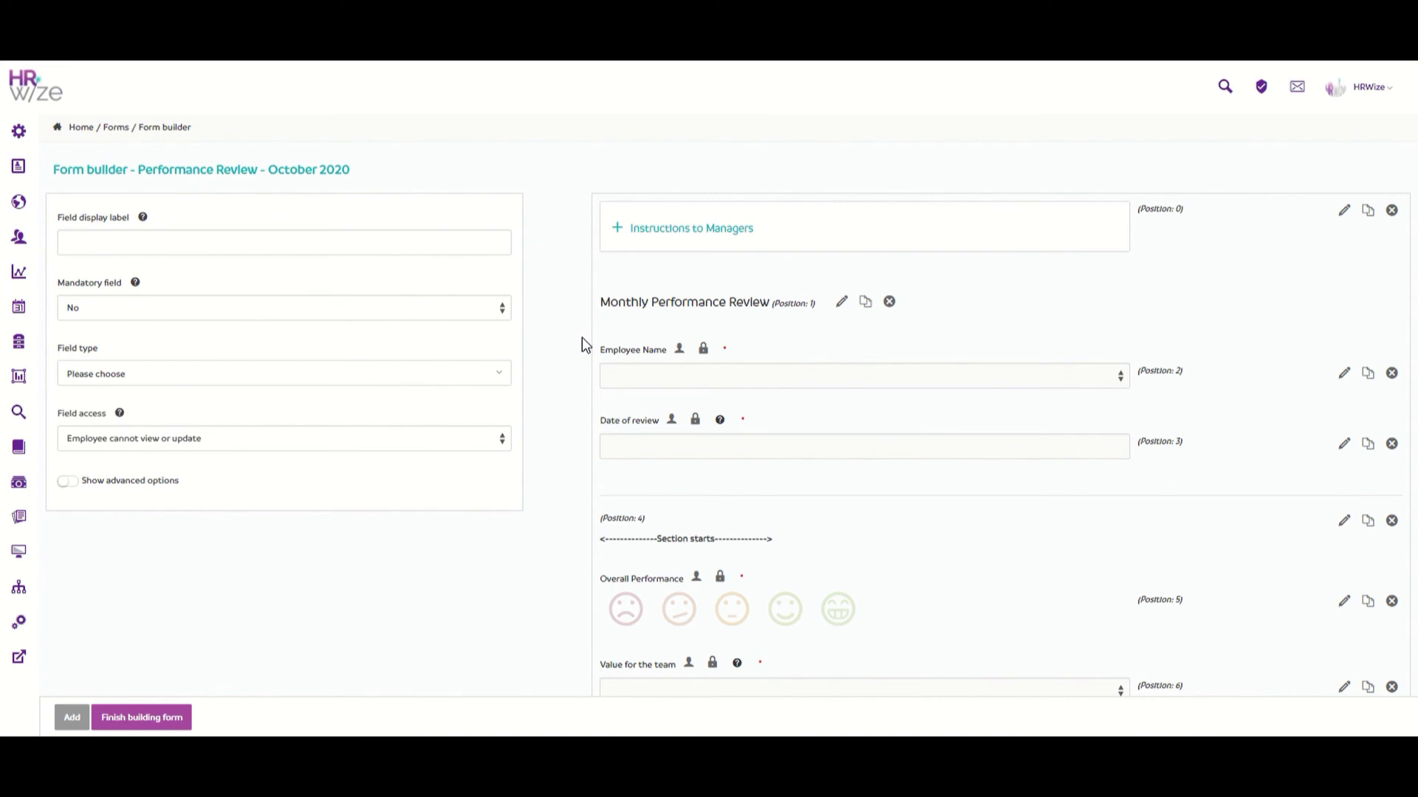
{"action": "scroll", "coordinate": [582, 338], "scroll_direction": "down", "scroll_amount": 5}
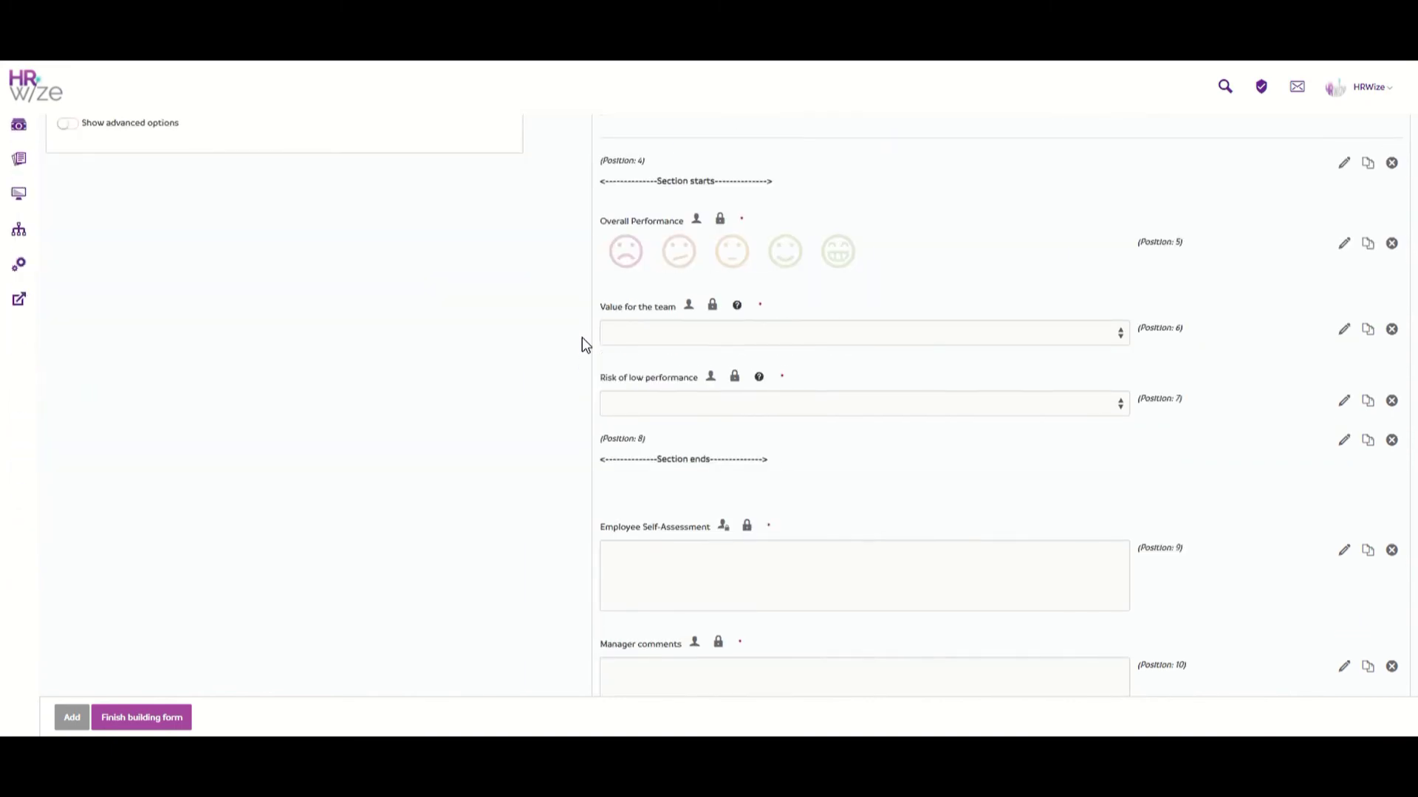
{"action": "scroll", "coordinate": [582, 338], "scroll_direction": "up", "scroll_amount": 5}
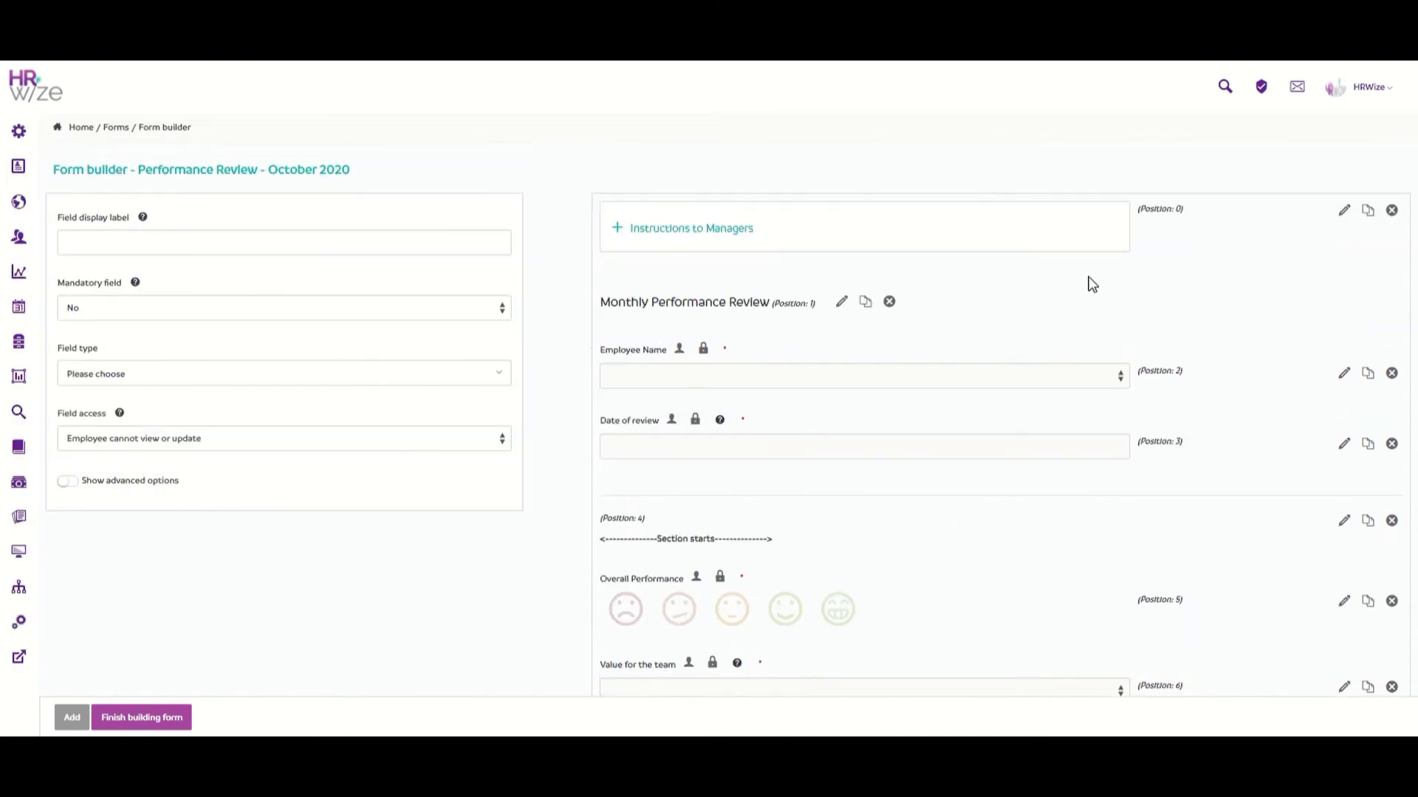
{"action": "left_click", "coordinate": [1343, 212]}
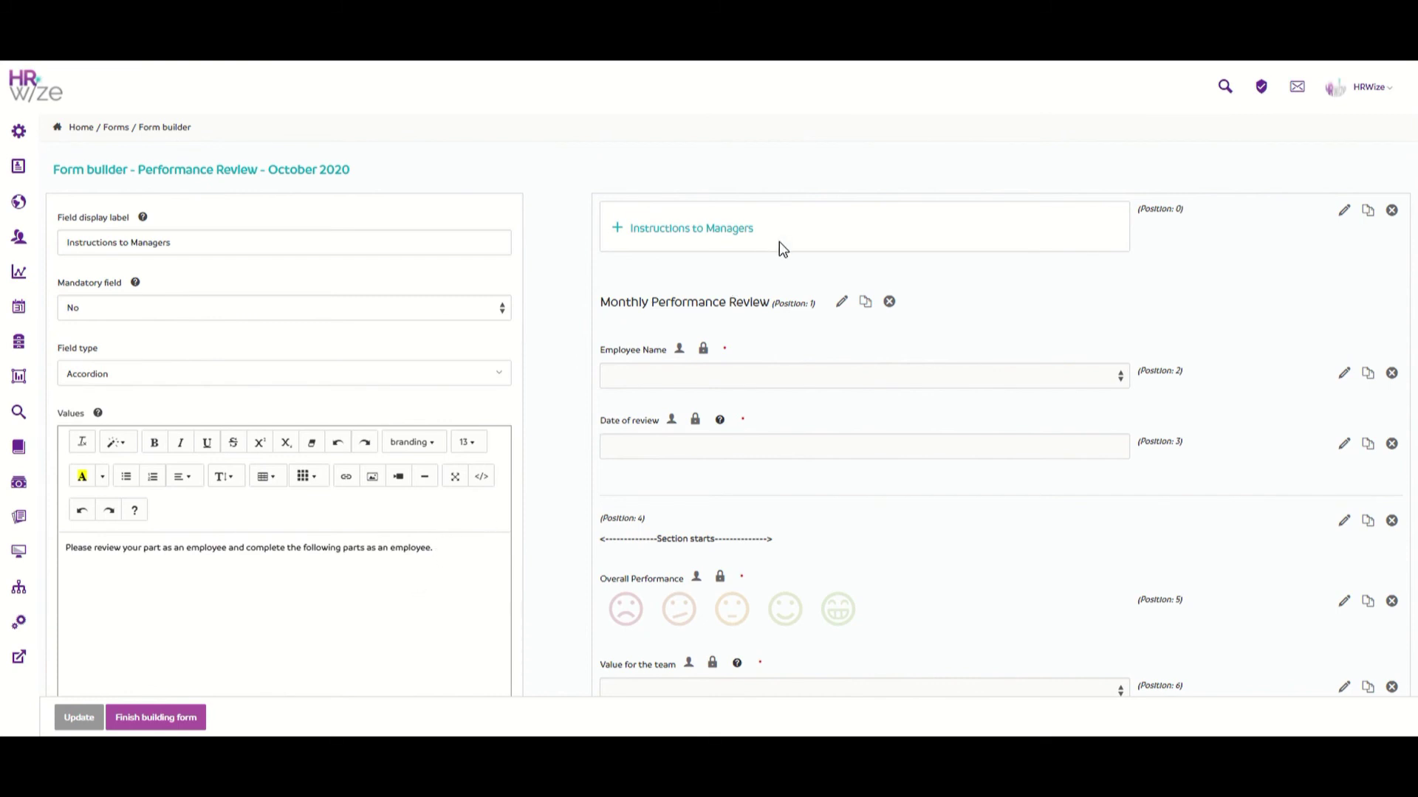
{"action": "left_click", "coordinate": [729, 232]}
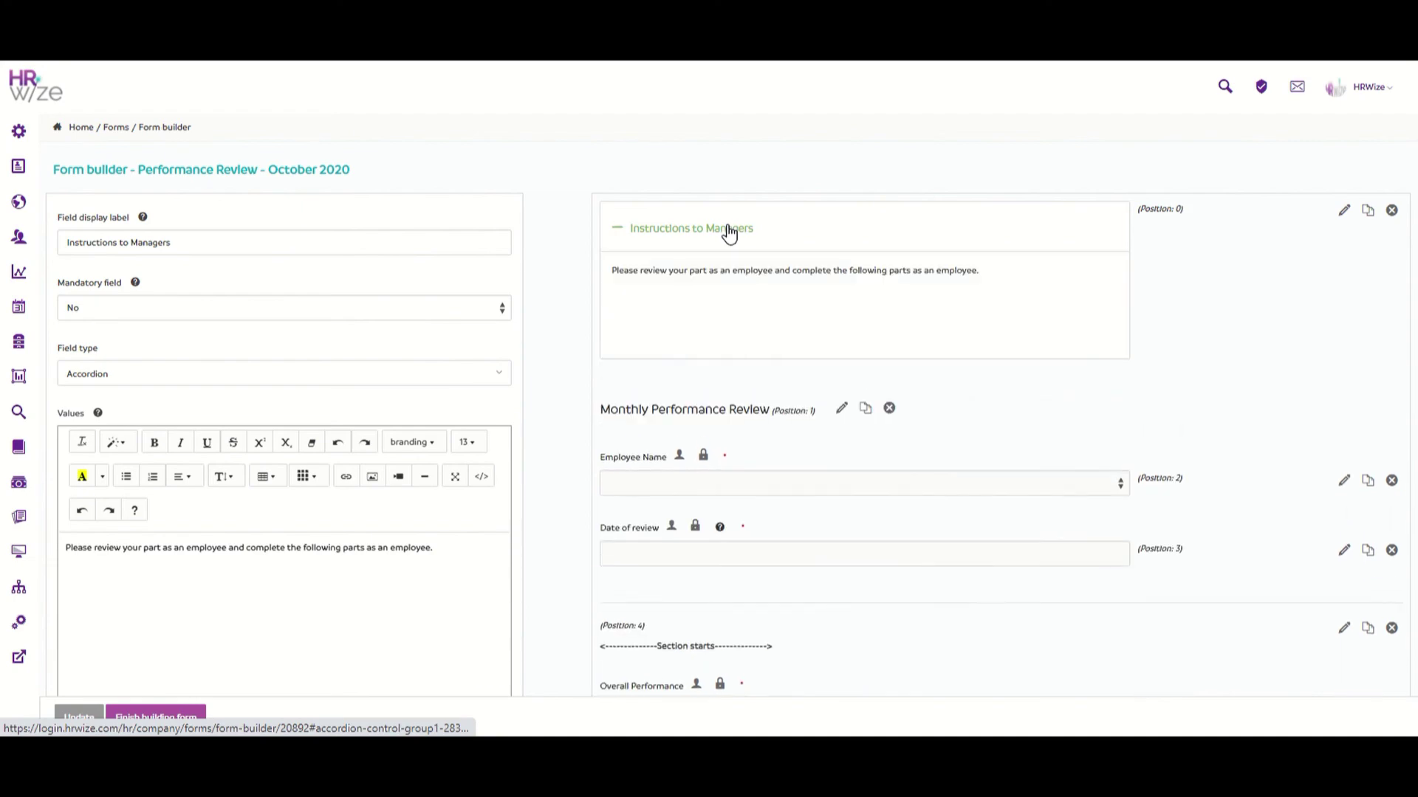
{"action": "left_click", "coordinate": [729, 232]}
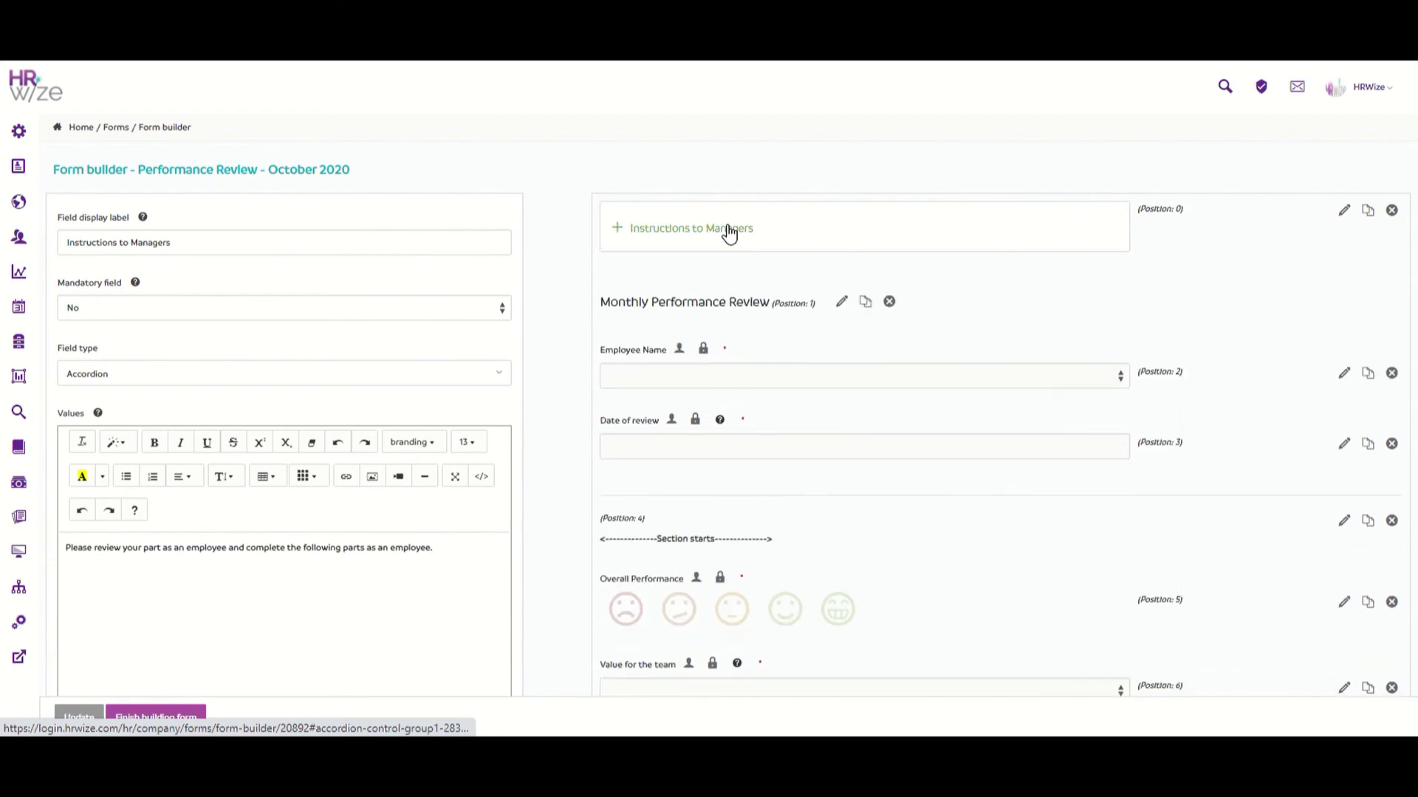
{"action": "scroll", "coordinate": [591, 284], "scroll_direction": "down", "scroll_amount": 5}
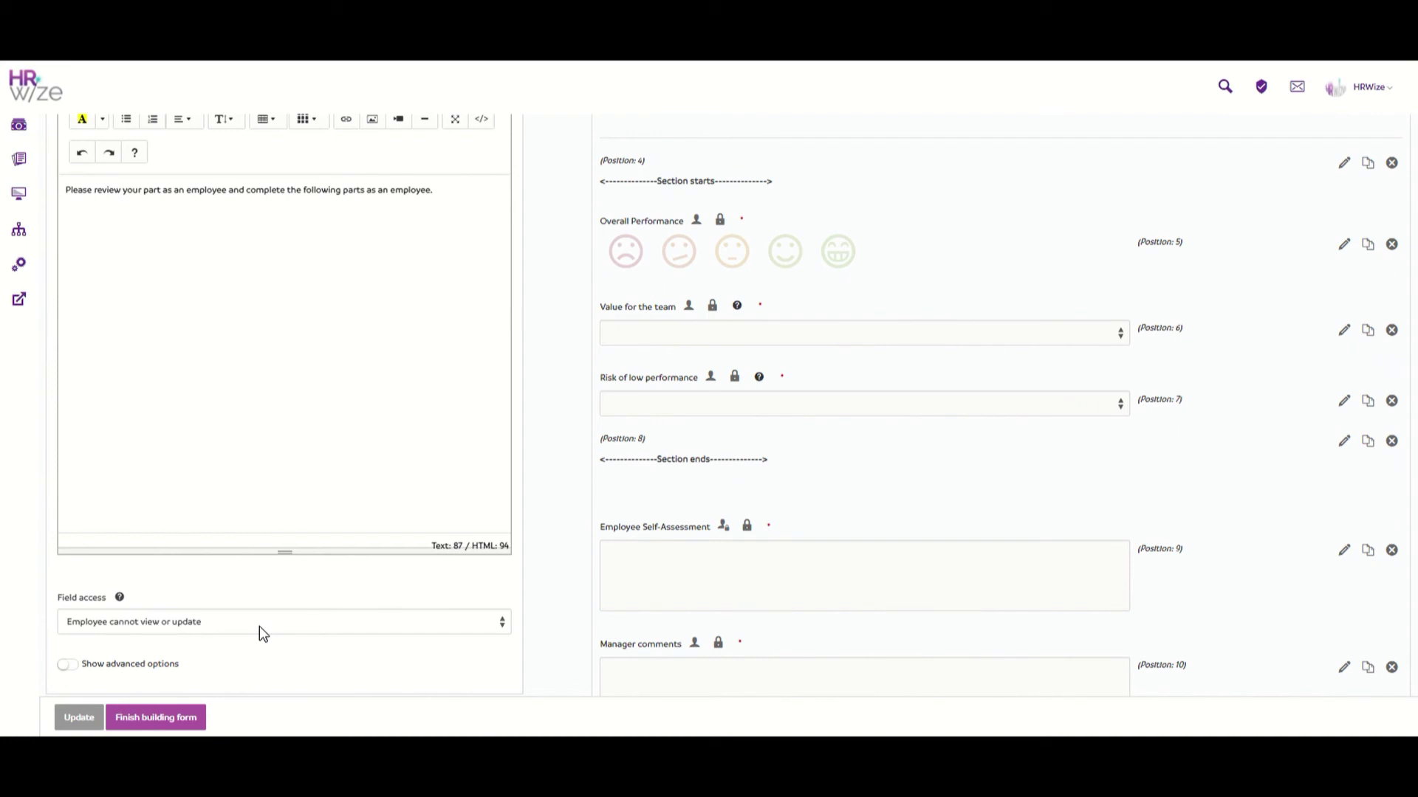
{"action": "left_click", "coordinate": [174, 709]}
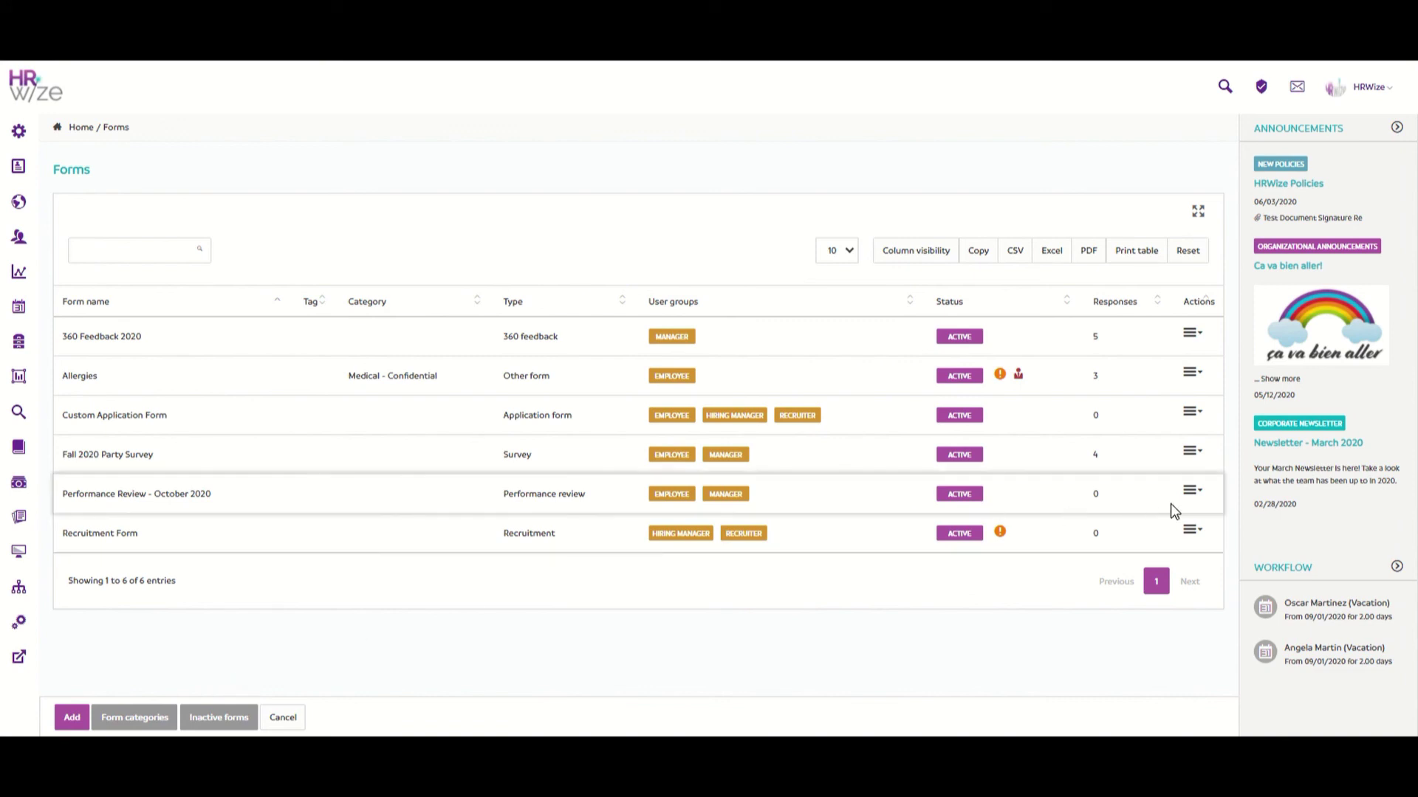
Start publishing Performance Review - October 2020 for employees and set the selection method to Employees
{"action": "left_click", "coordinate": [1192, 492]}
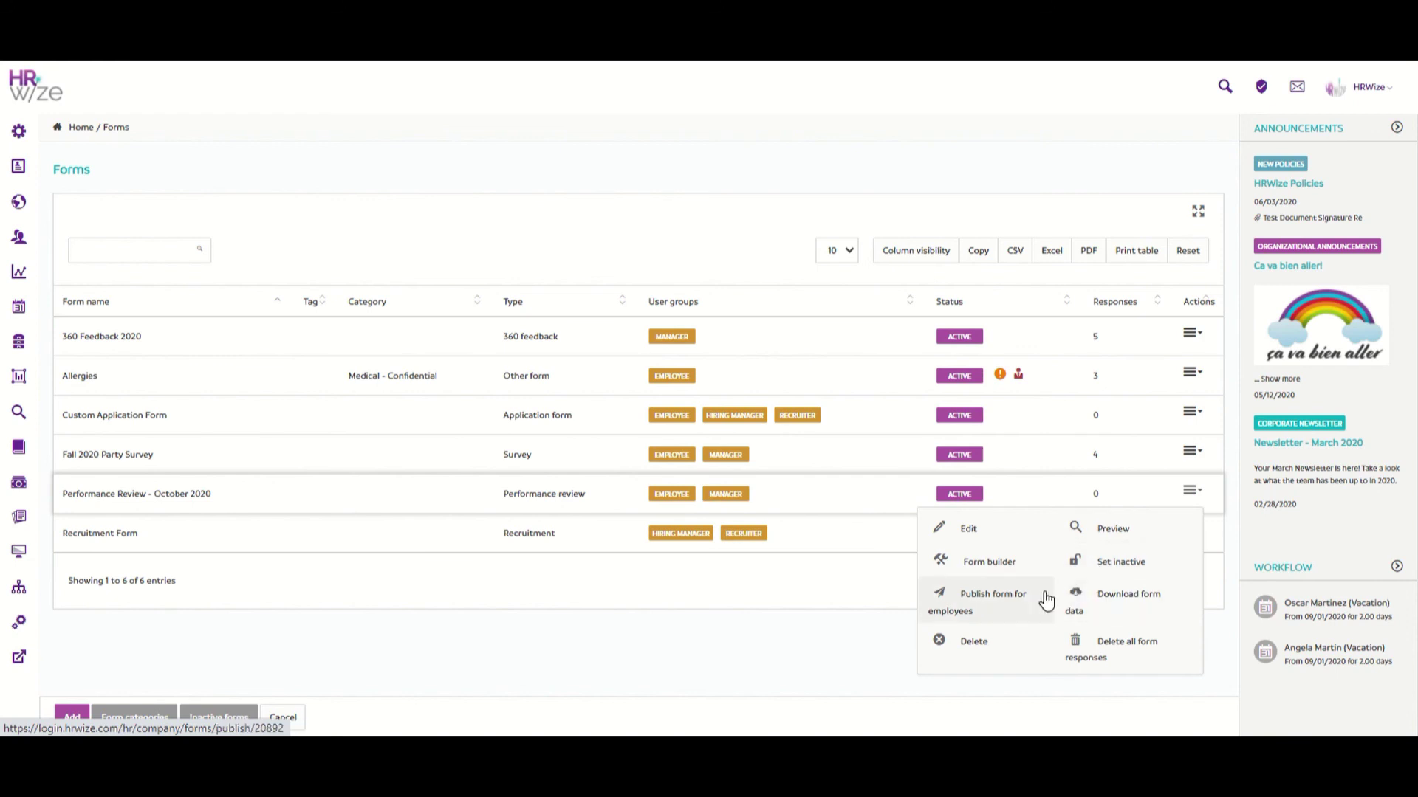
{"action": "left_click", "coordinate": [1028, 610]}
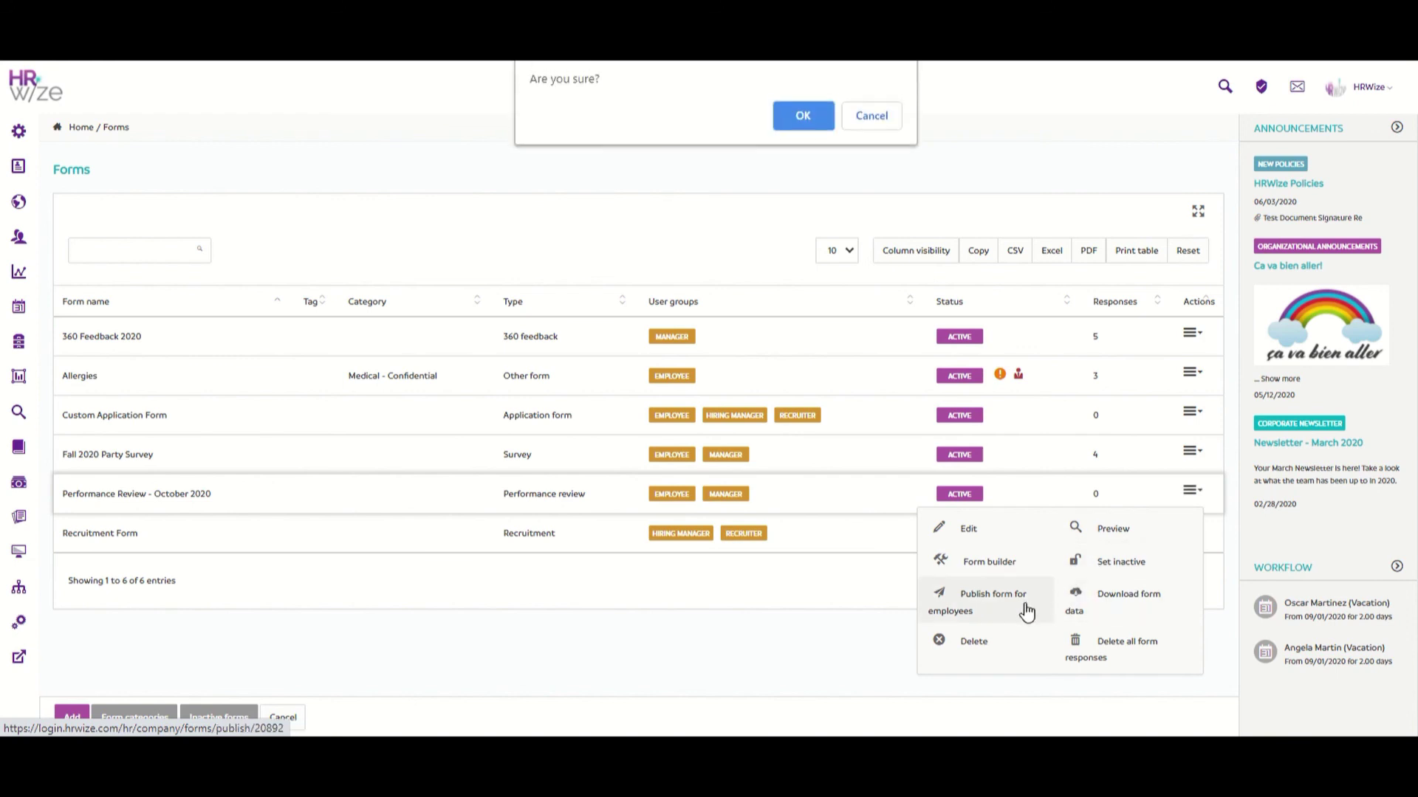
{"action": "left_click", "coordinate": [808, 115]}
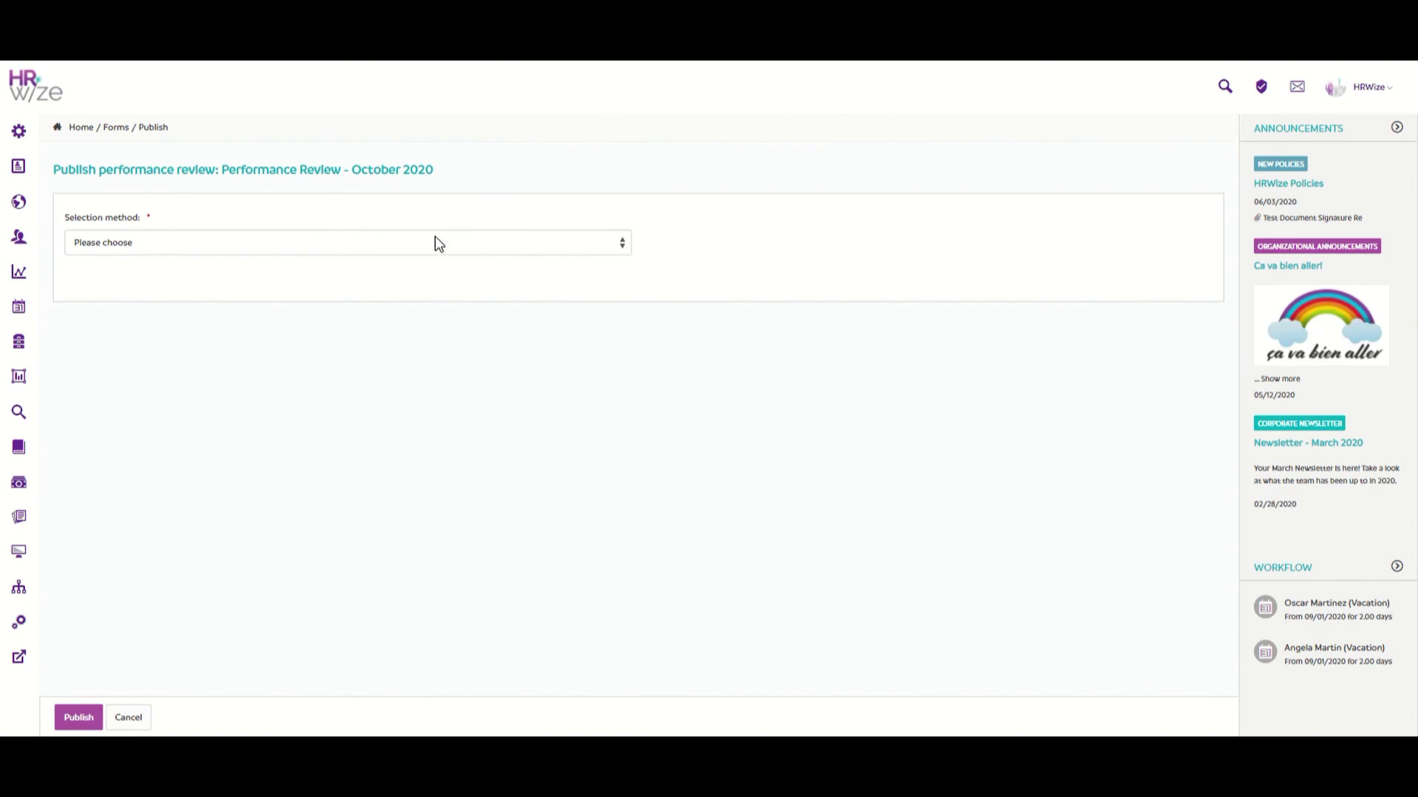
{"action": "left_click", "coordinate": [436, 242]}
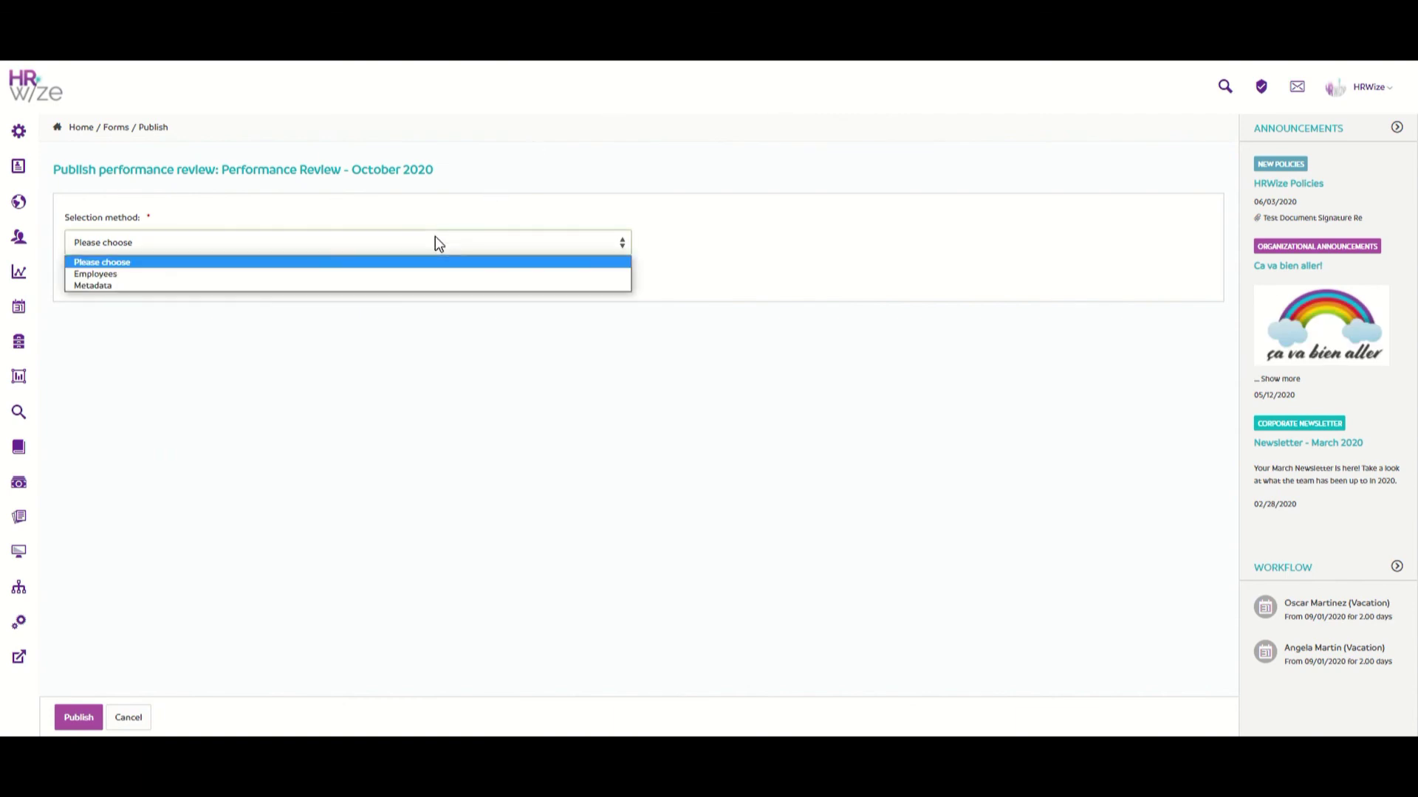
{"action": "left_click", "coordinate": [412, 274]}
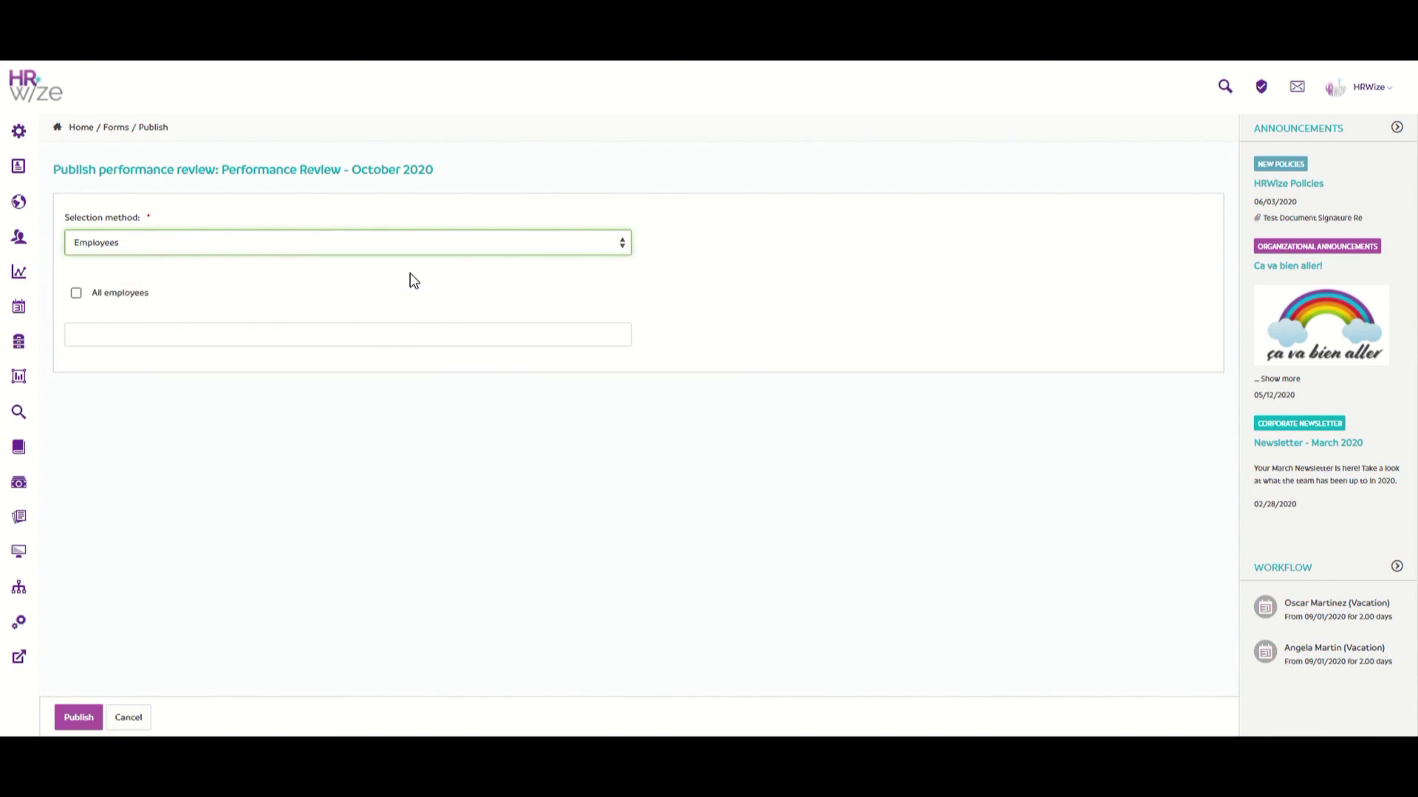
Leave All employees off, choose a single employee as the recipient, and publish the performance review
{"action": "left_click", "coordinate": [122, 303]}
{"action": "left_click", "coordinate": [123, 303]}
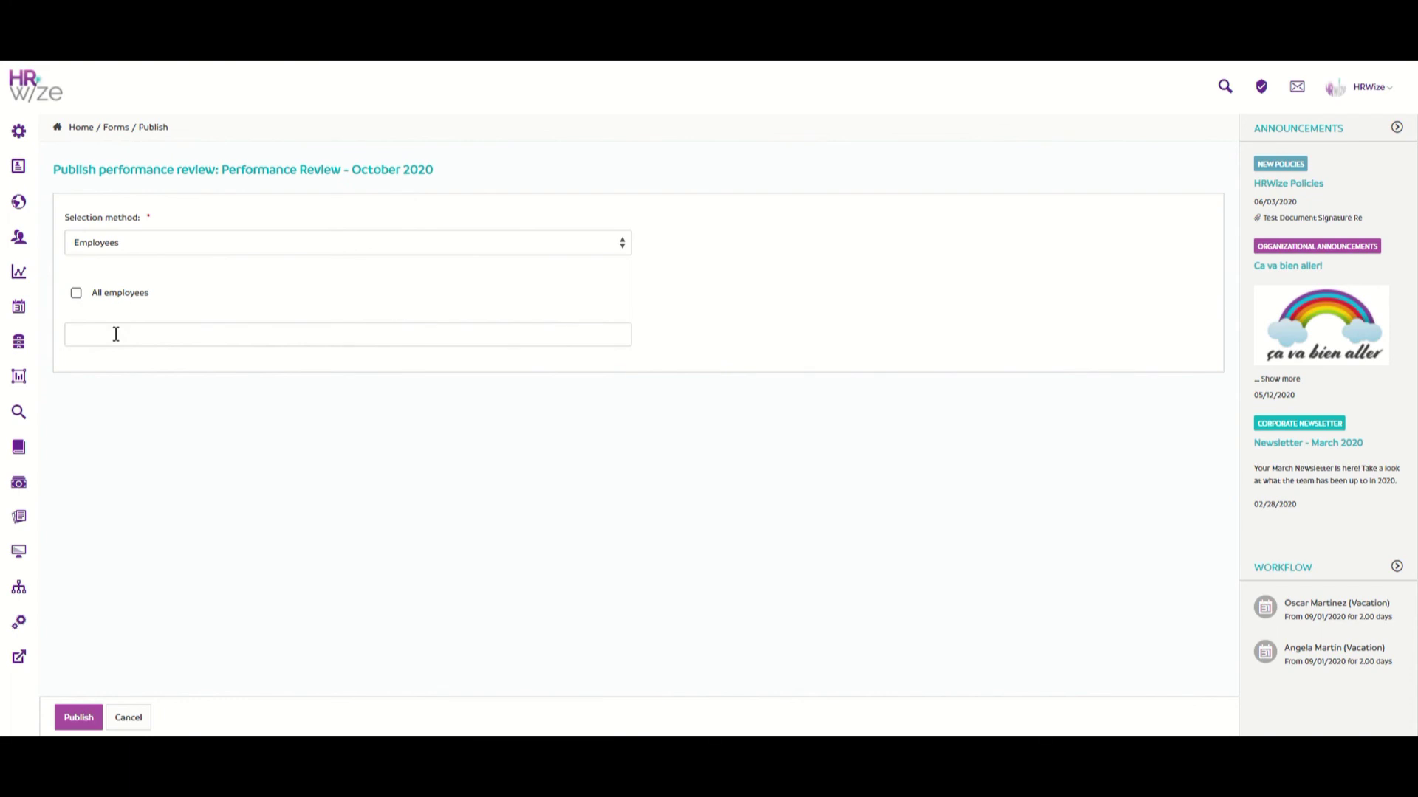
{"action": "left_click", "coordinate": [116, 335]}
{"action": "type", "text": "a"}
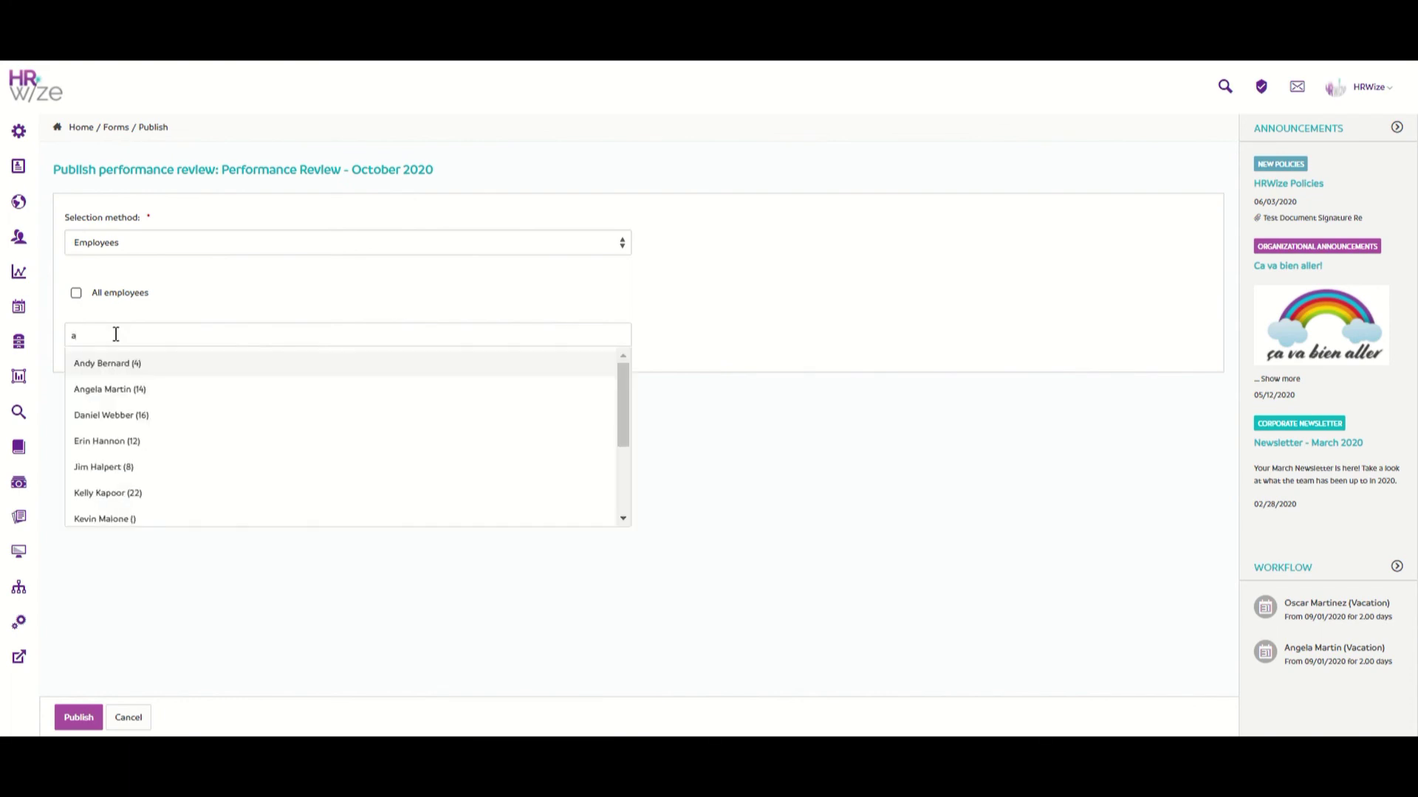
{"action": "type", "text": "nge"}
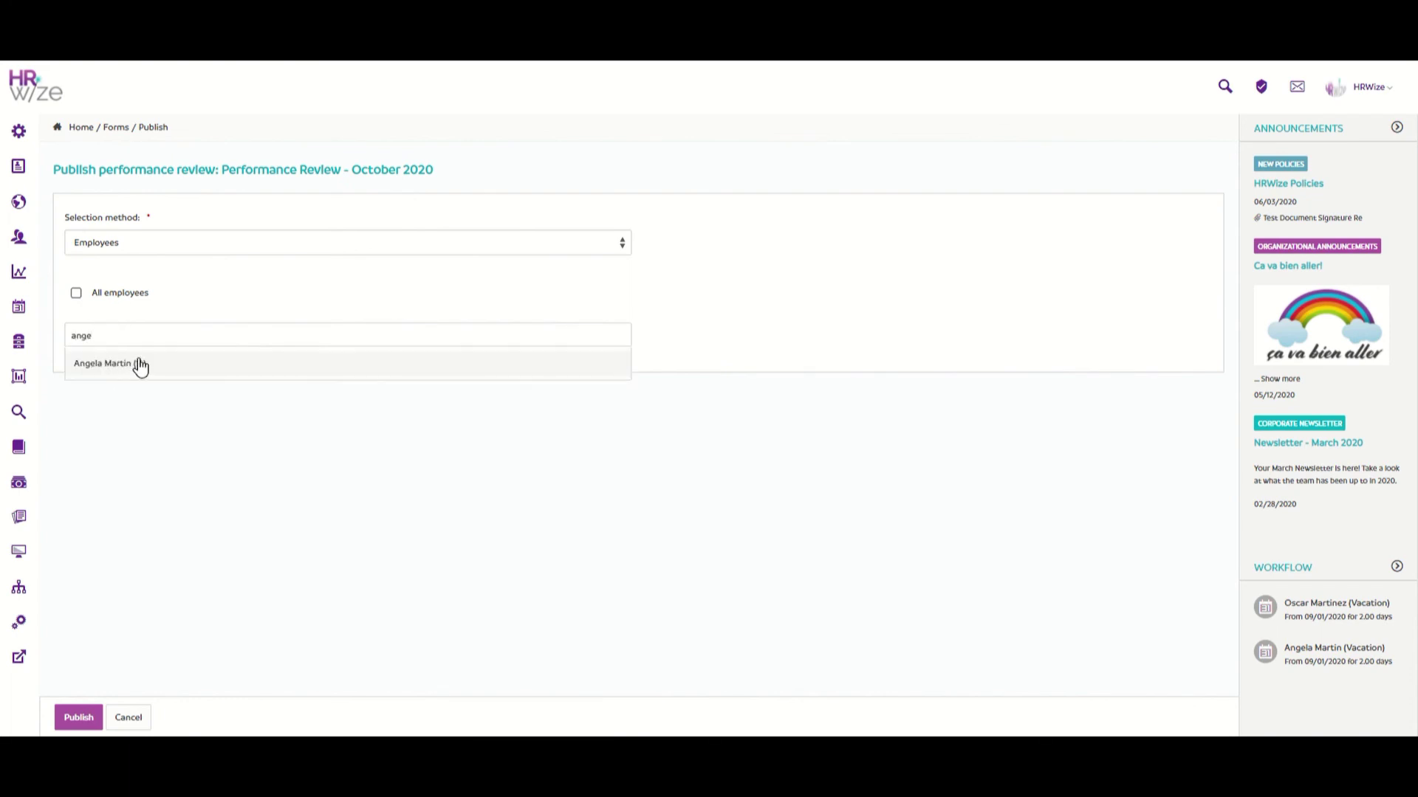
{"action": "left_click", "coordinate": [139, 365]}
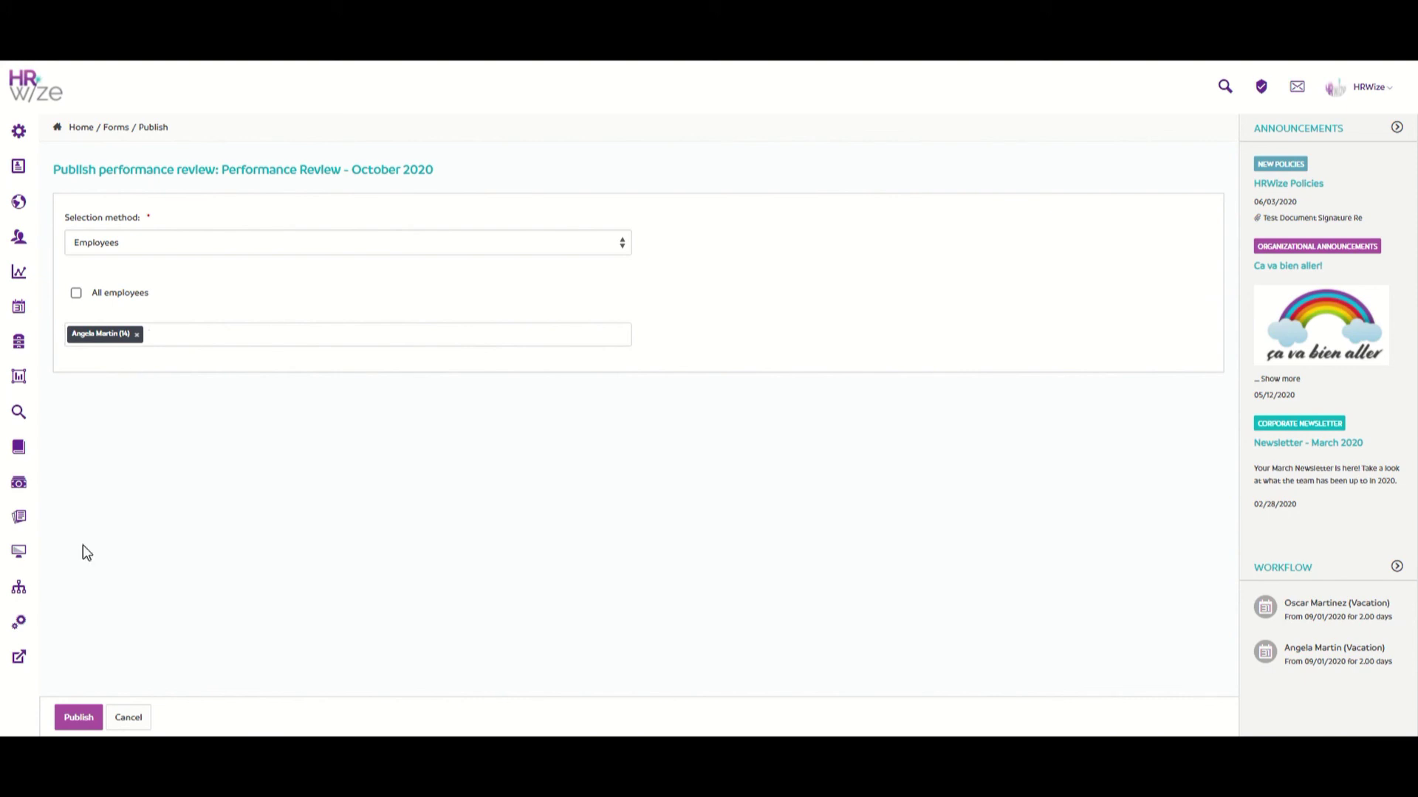
{"action": "left_click", "coordinate": [61, 717]}
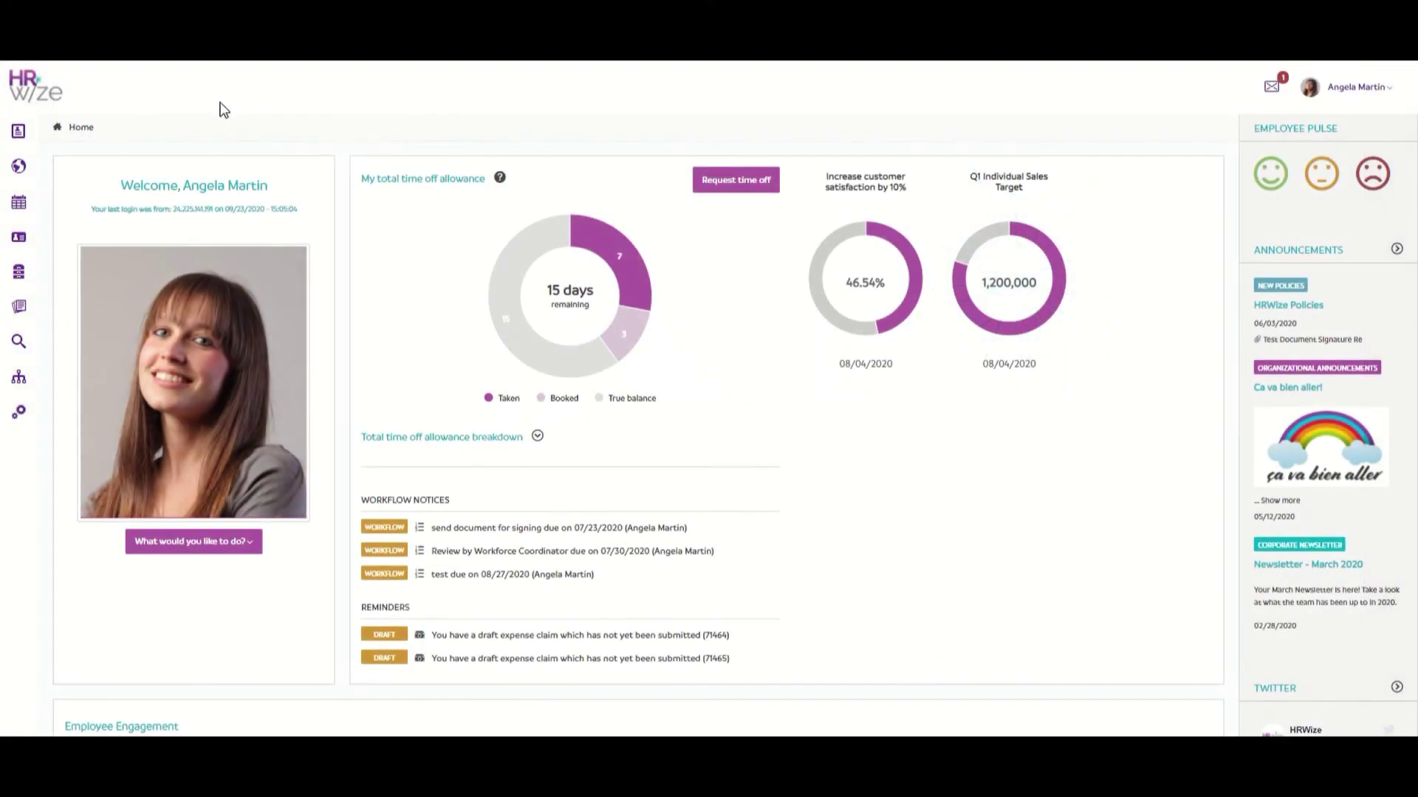
Open the employee's own reviews in self service and start filling in Performance Review - October 2020
{"action": "left_click", "coordinate": [18, 131]}
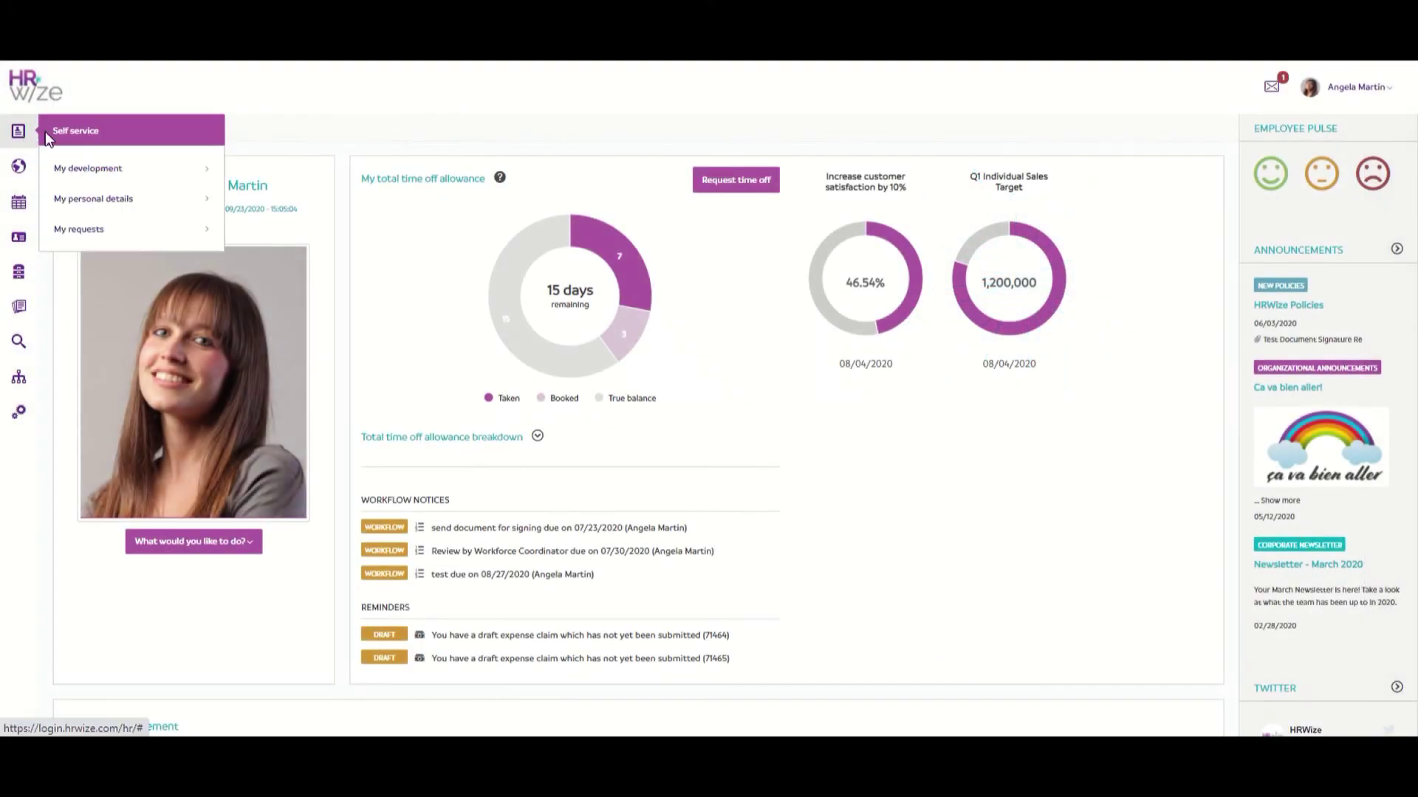
{"action": "left_click", "coordinate": [142, 175]}
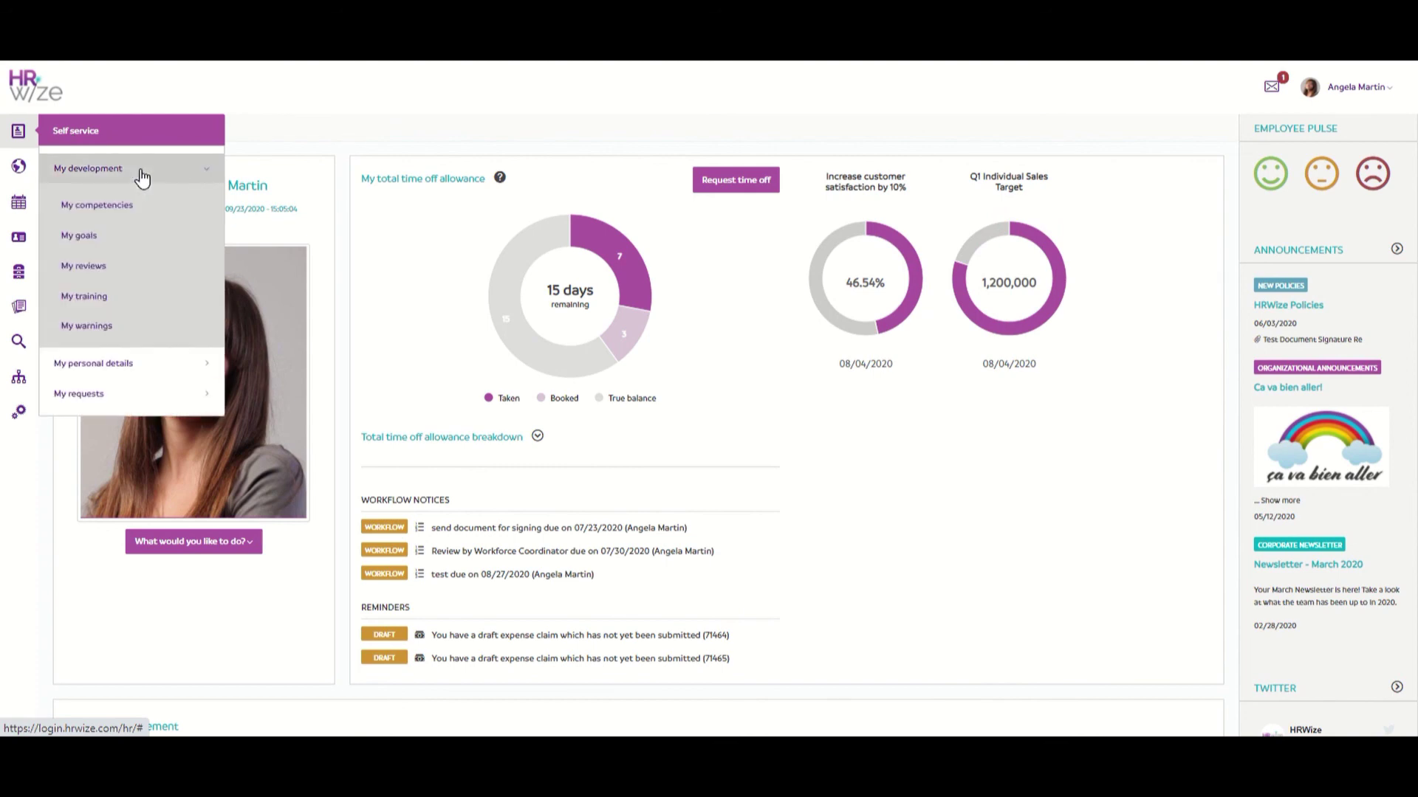
{"action": "left_click", "coordinate": [142, 270]}
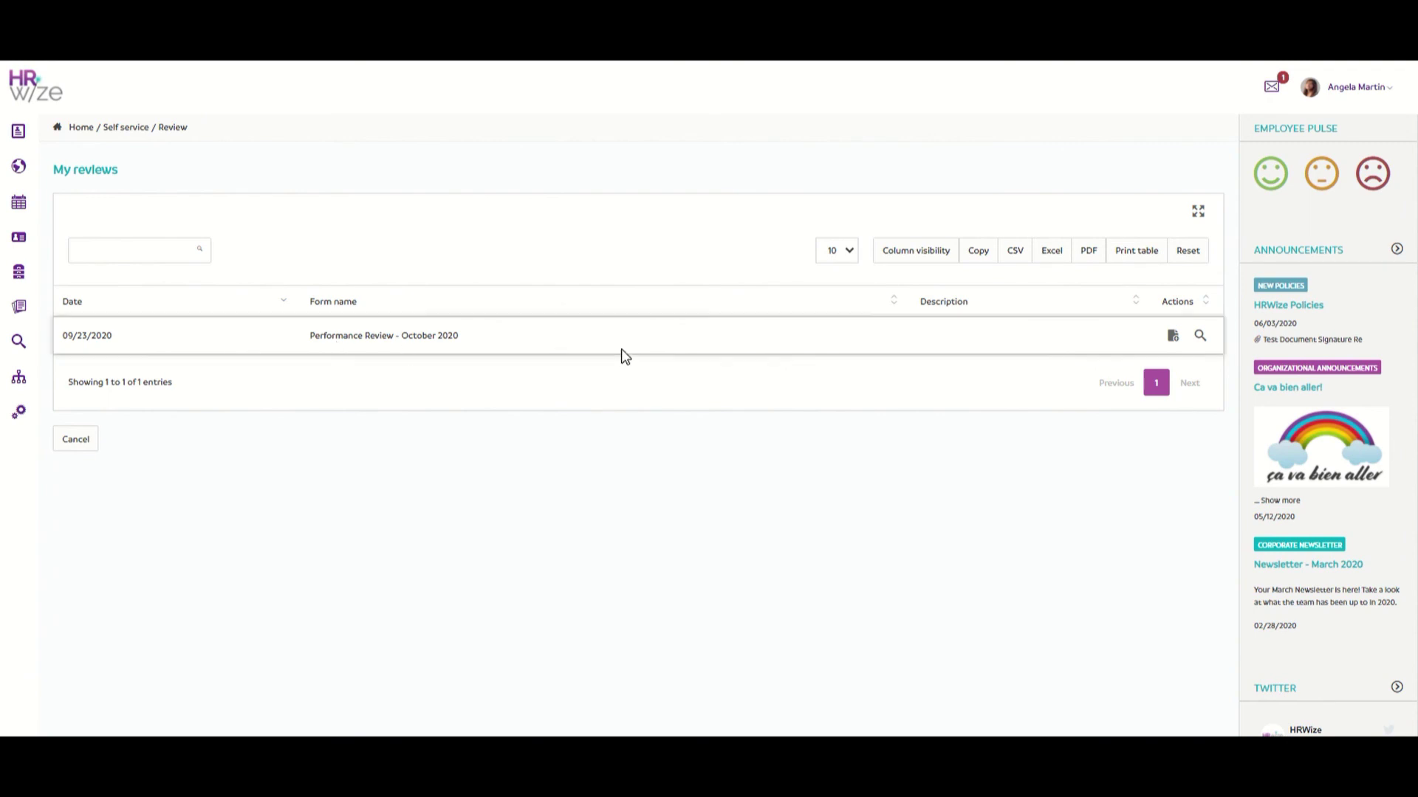
{"action": "left_click", "coordinate": [1174, 337]}
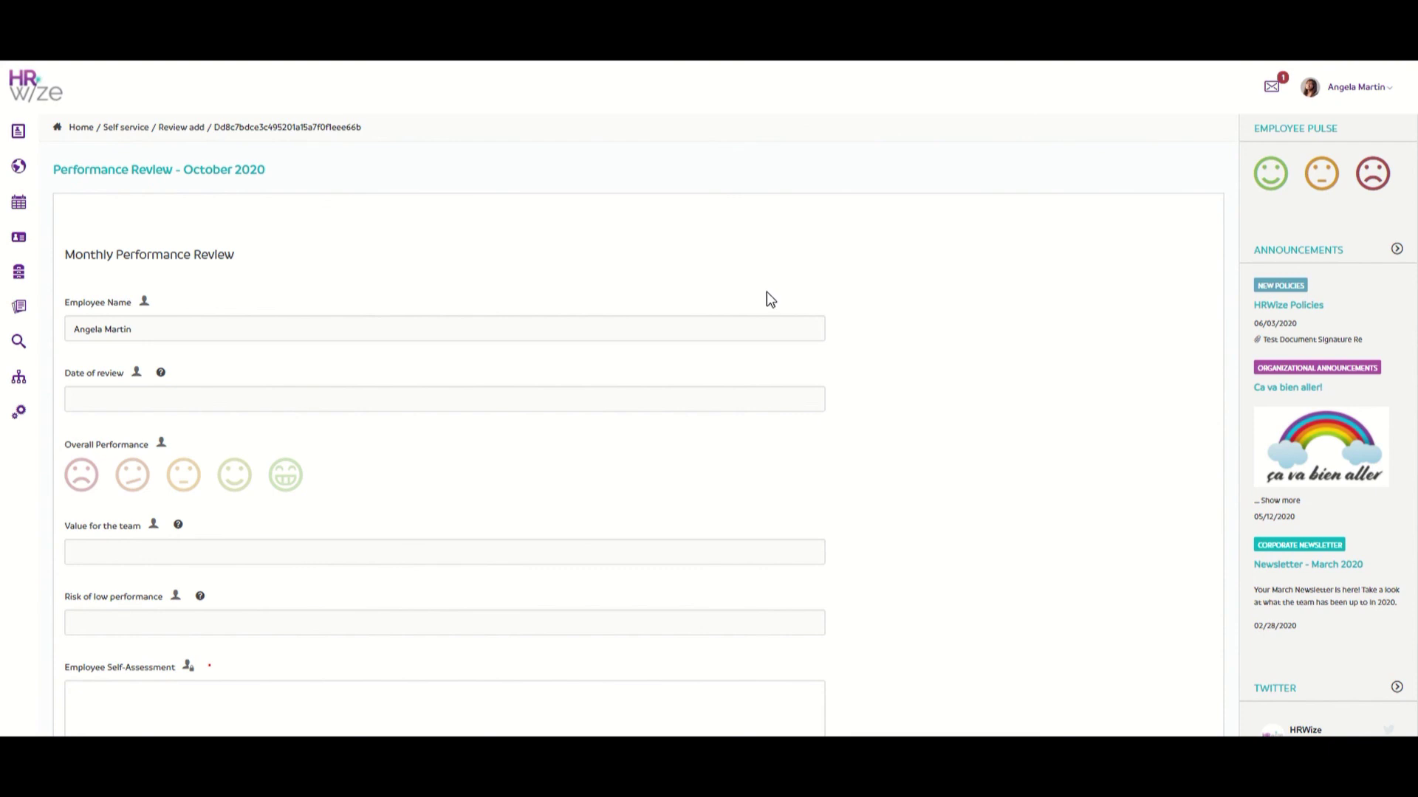
Look through the review form's fields and enter "I was able to close a deal with Client A." as the Employee Self-Assessment
{"action": "scroll", "coordinate": [716, 322], "scroll_direction": "down", "scroll_amount": 3}
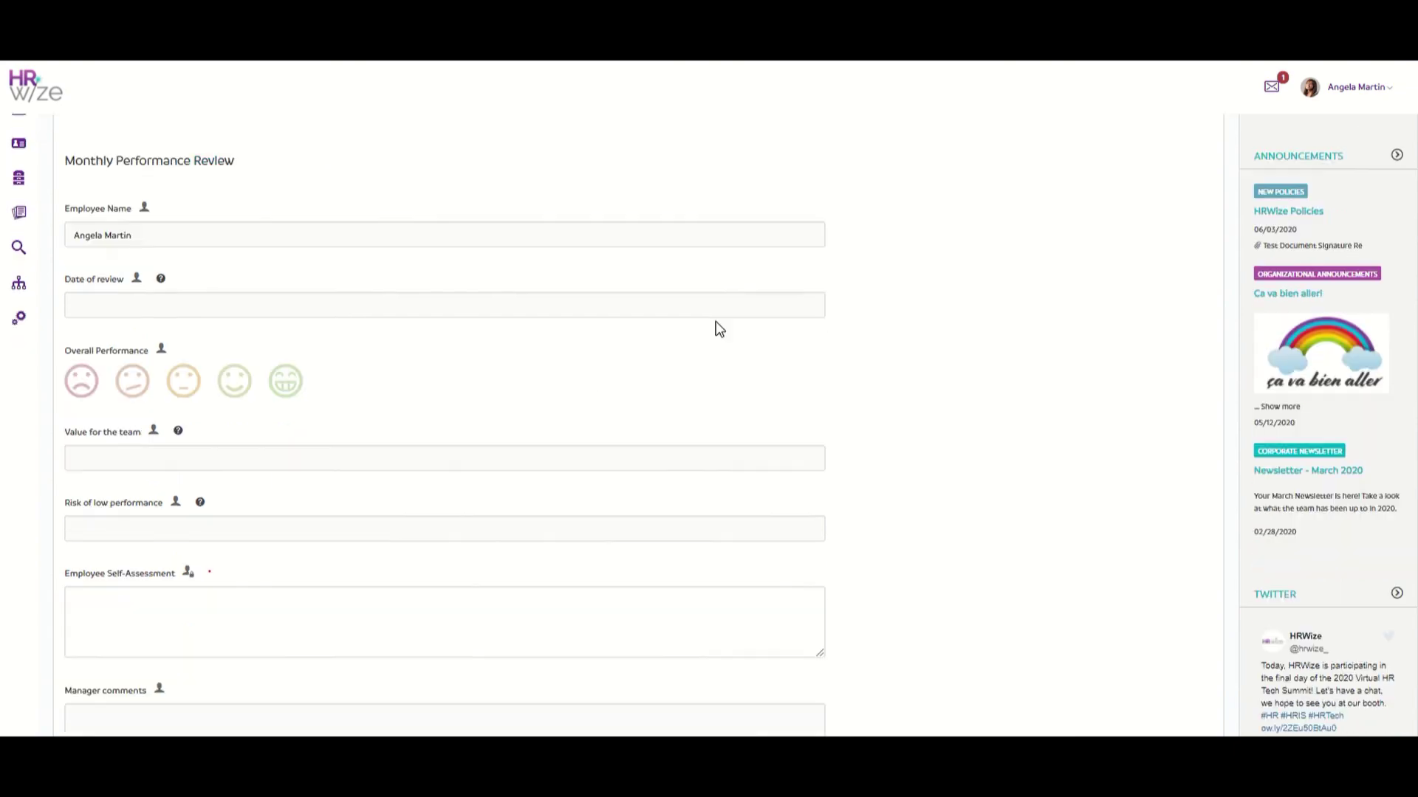
{"action": "scroll", "coordinate": [717, 325], "scroll_direction": "down", "scroll_amount": 6}
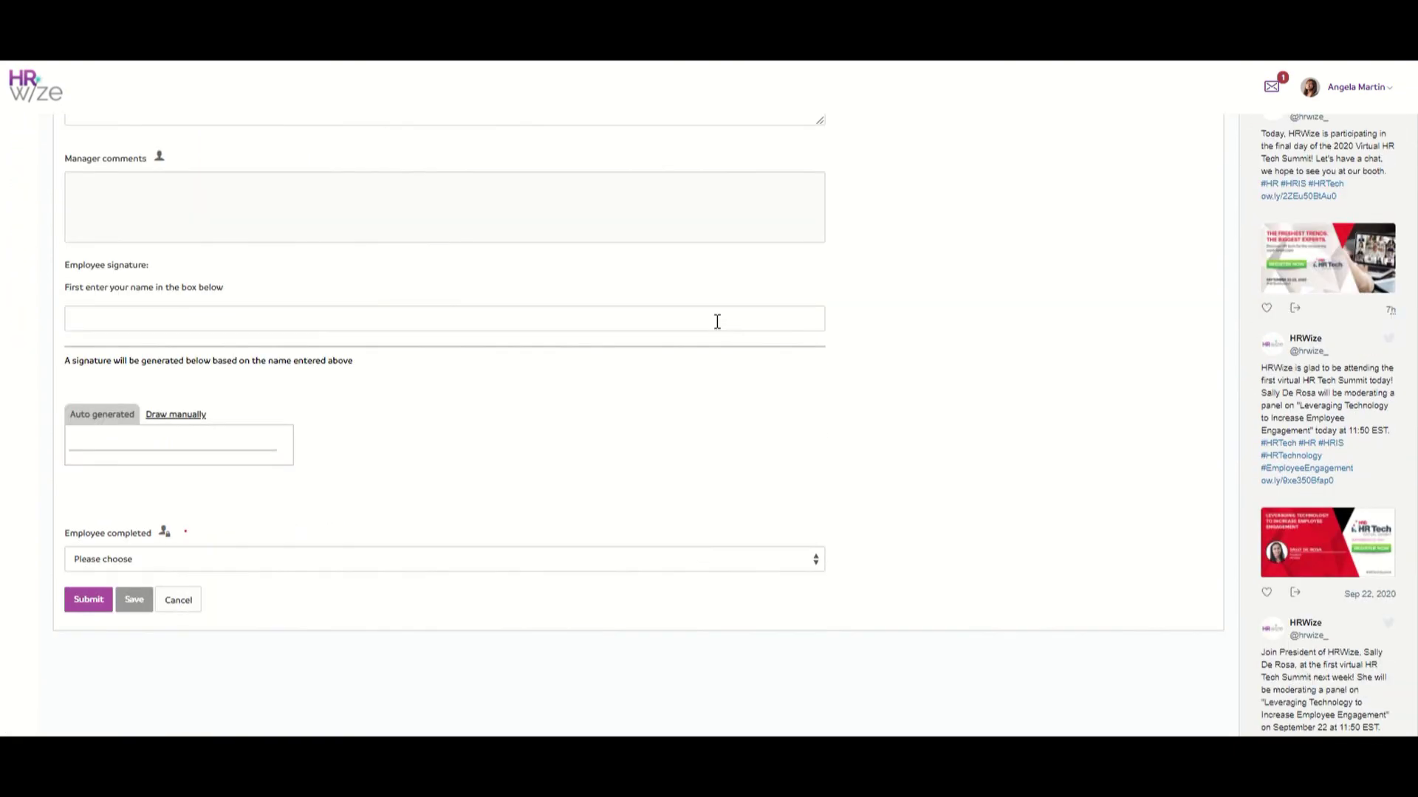
{"action": "scroll", "coordinate": [717, 322], "scroll_direction": "up", "scroll_amount": 10}
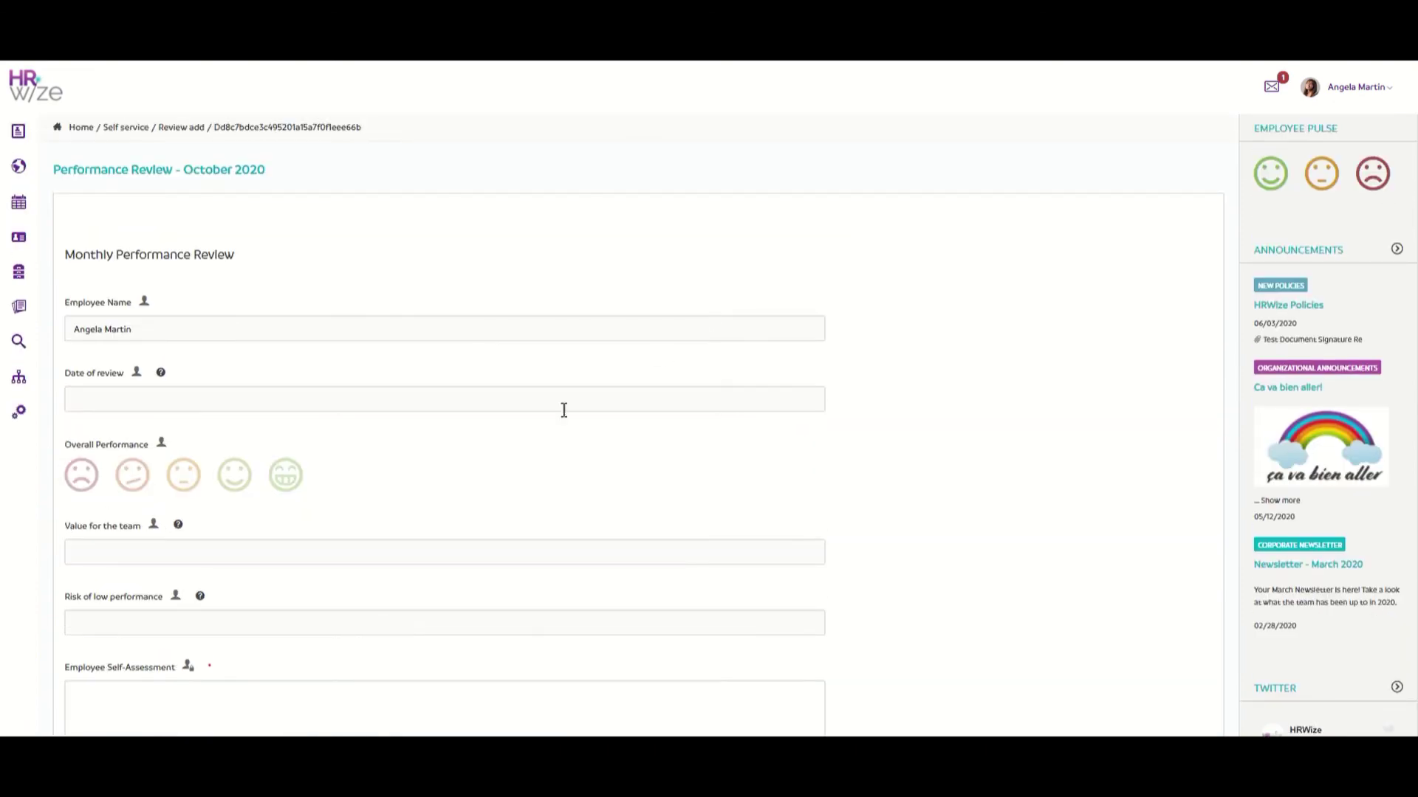
{"action": "scroll", "coordinate": [515, 450], "scroll_direction": "down", "scroll_amount": 3}
{"action": "left_click", "coordinate": [351, 554]}
{"action": "type", "text": "I was able"}
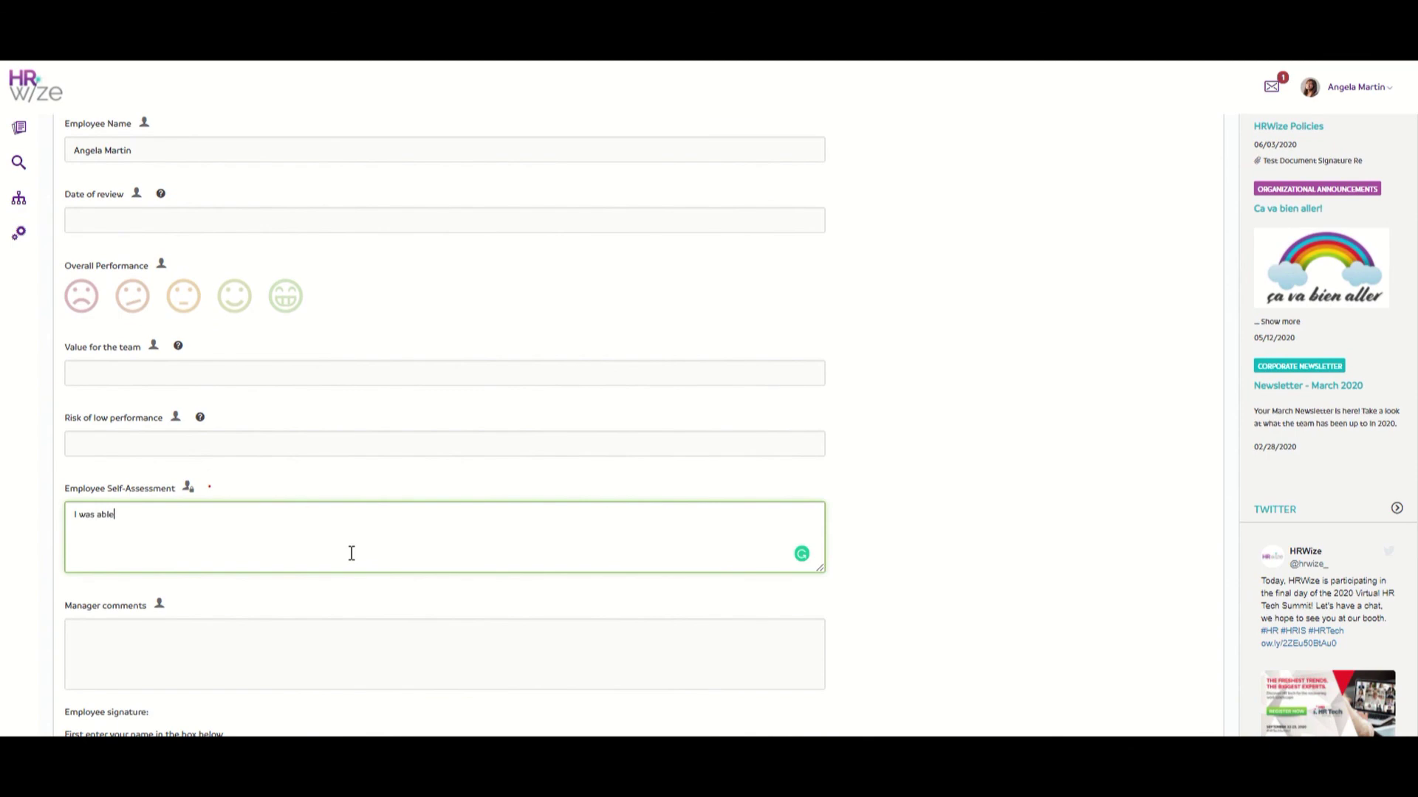
{"action": "type", "text": " to close a deal with Client A."}
Enter the employee's name in the Employee signature field to generate the signature automatically
{"action": "scroll", "coordinate": [348, 551], "scroll_direction": "down", "scroll_amount": 3}
{"action": "left_click", "coordinate": [326, 502]}
{"action": "left_click", "coordinate": [159, 536]}
{"action": "scroll", "coordinate": [468, 519], "scroll_direction": "down", "scroll_amount": 5}
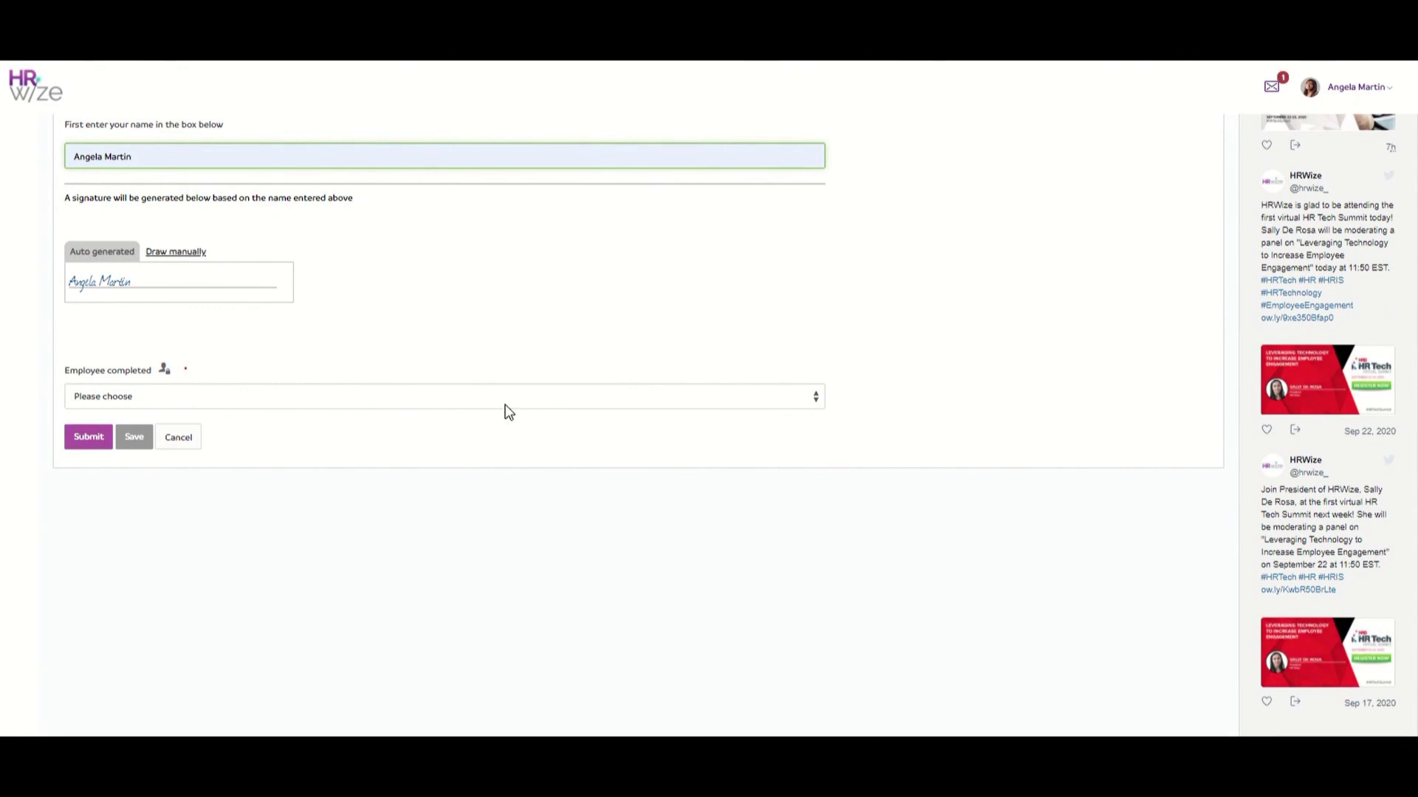
Set Employee completed to Yes, submit the performance review and look over the submitted answers
{"action": "left_click", "coordinate": [504, 405]}
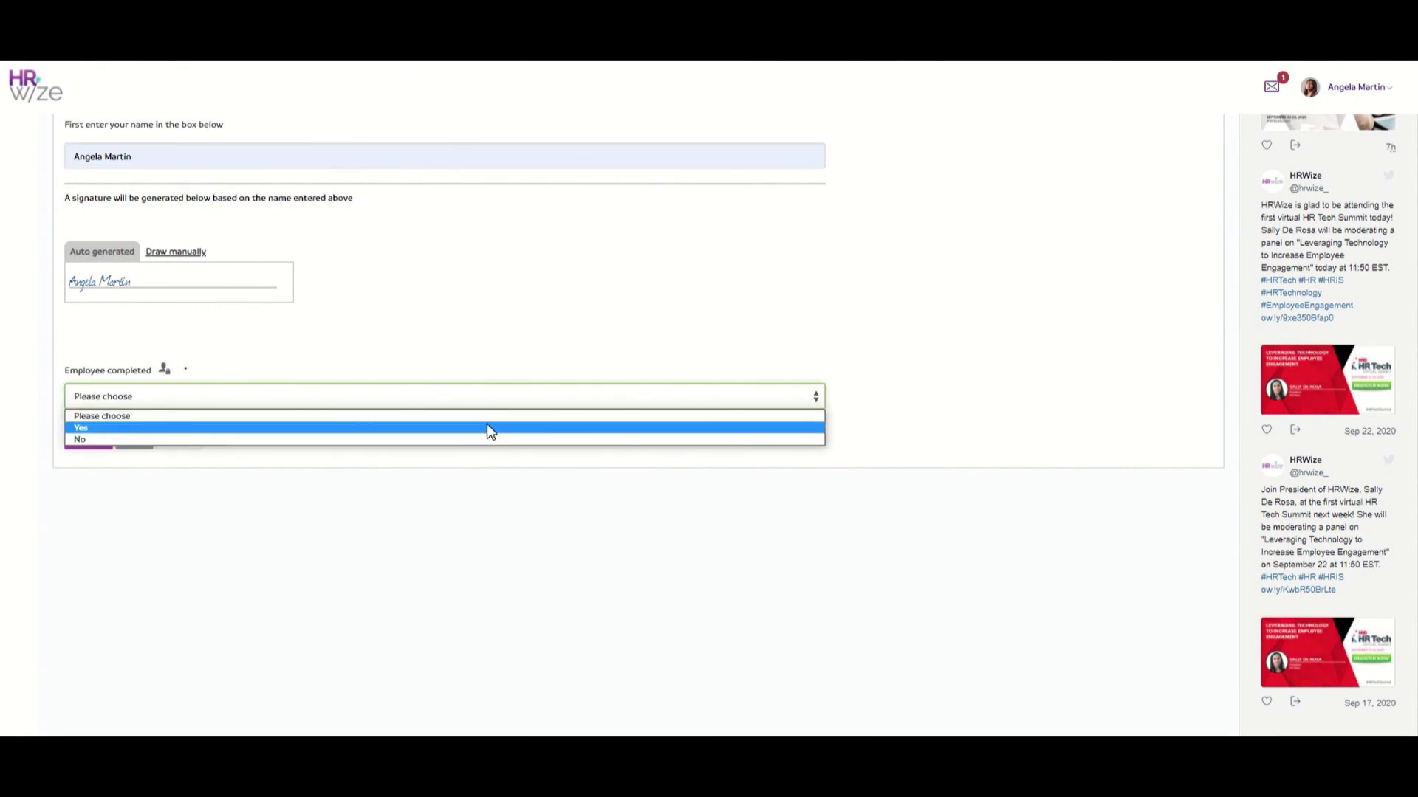
{"action": "left_click", "coordinate": [487, 424]}
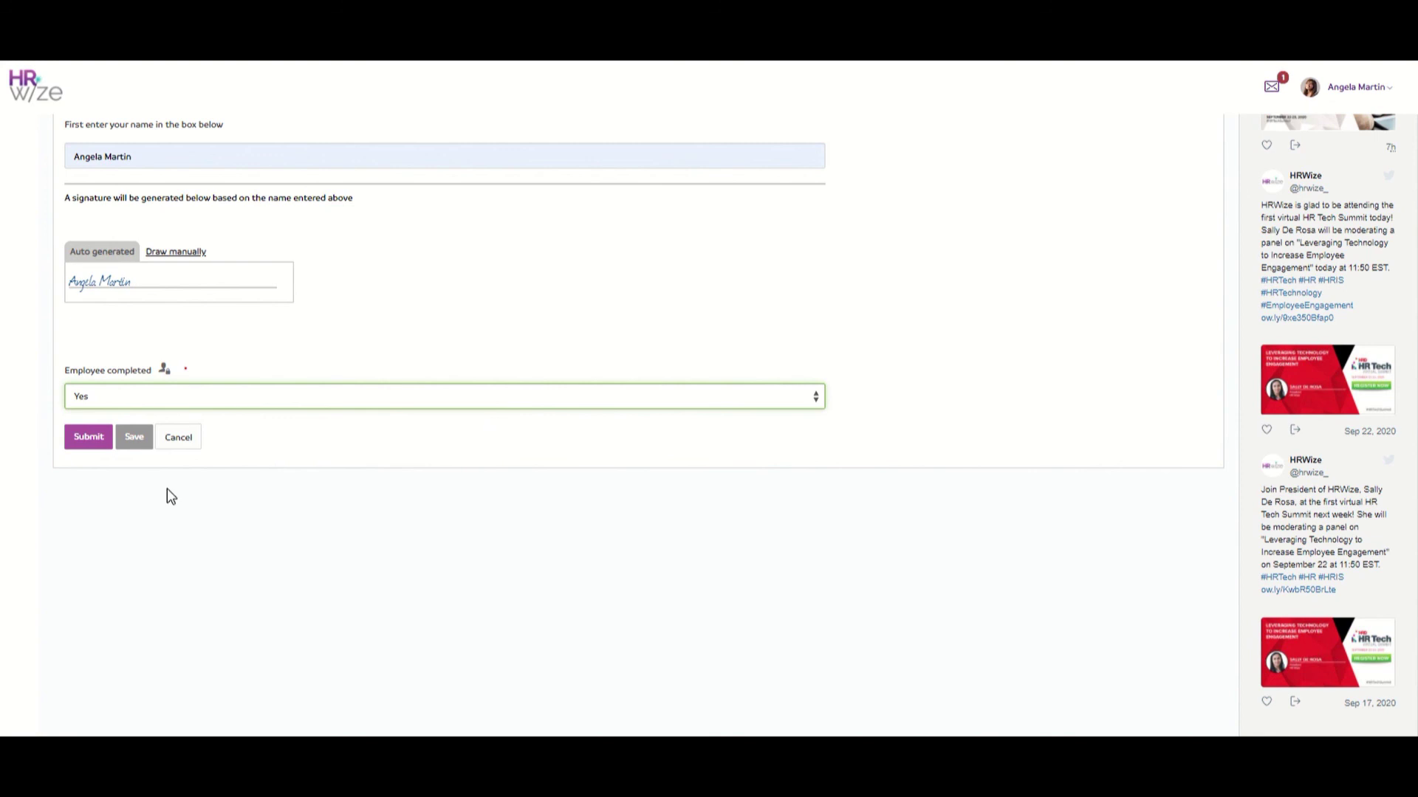
{"action": "left_click", "coordinate": [111, 434]}
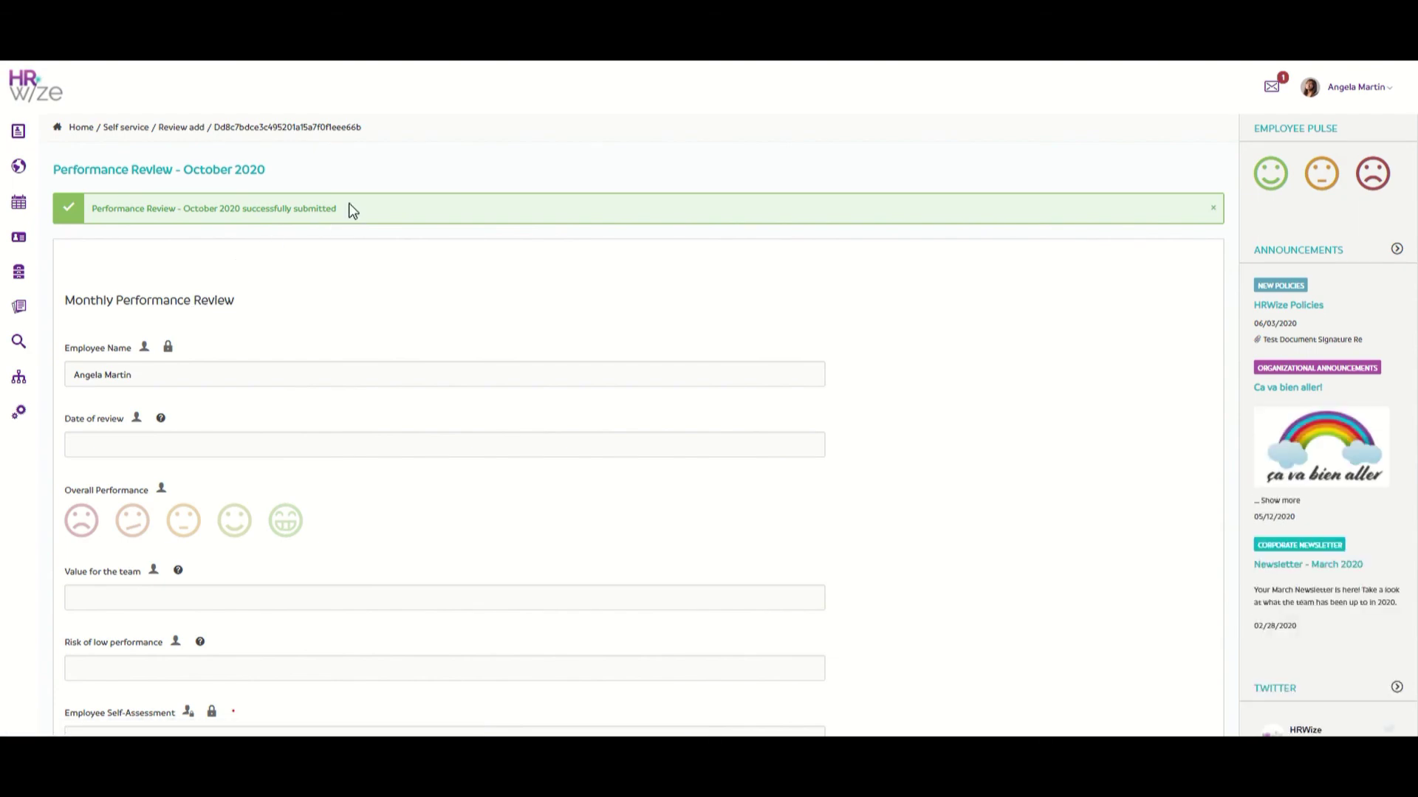
{"action": "scroll", "coordinate": [352, 210], "scroll_direction": "down", "scroll_amount": 10}
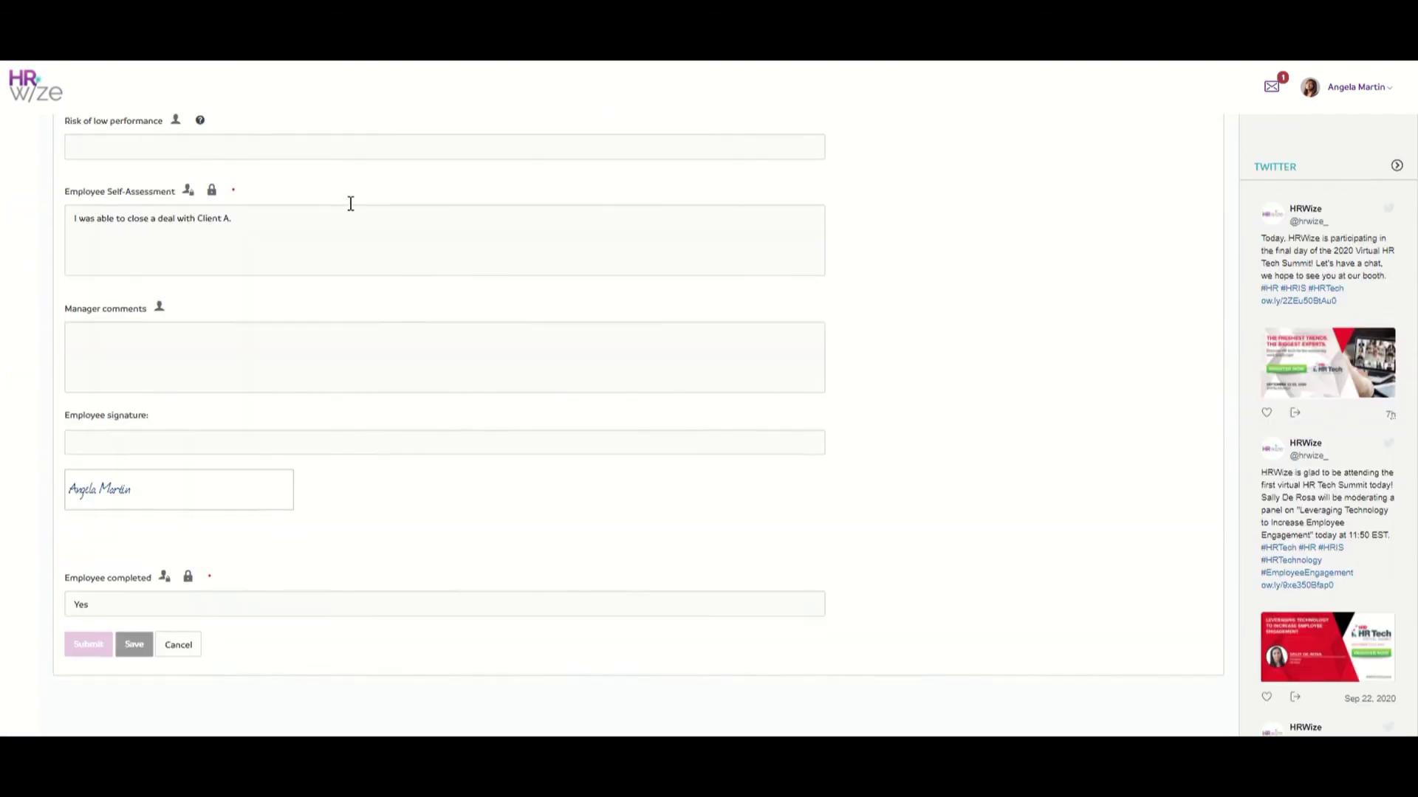
{"action": "left_click", "coordinate": [189, 456]}
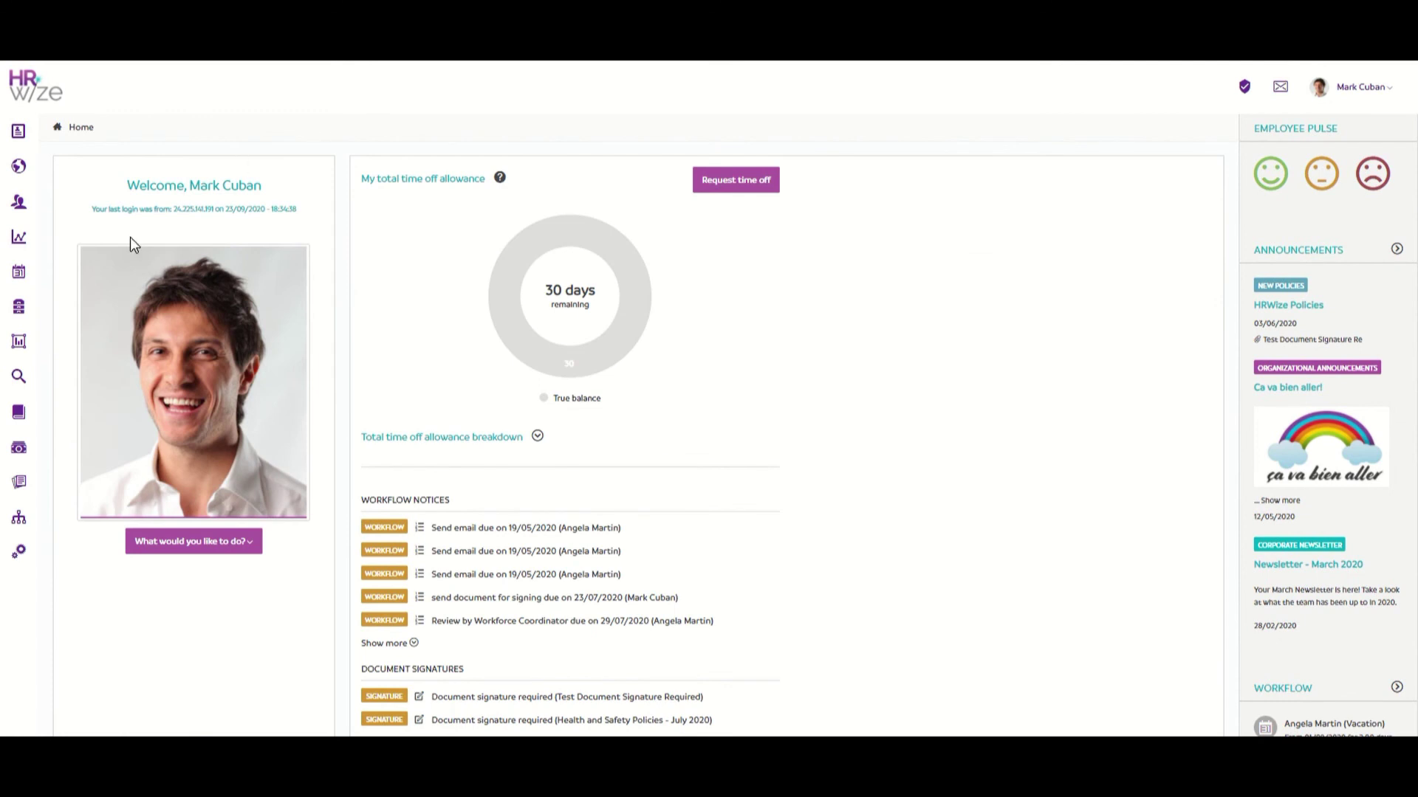
In the manager's account, find Performance Review - October 2020 among the review forms and open the employee's submission for editing
{"action": "mouse_move", "coordinate": [18, 341]}
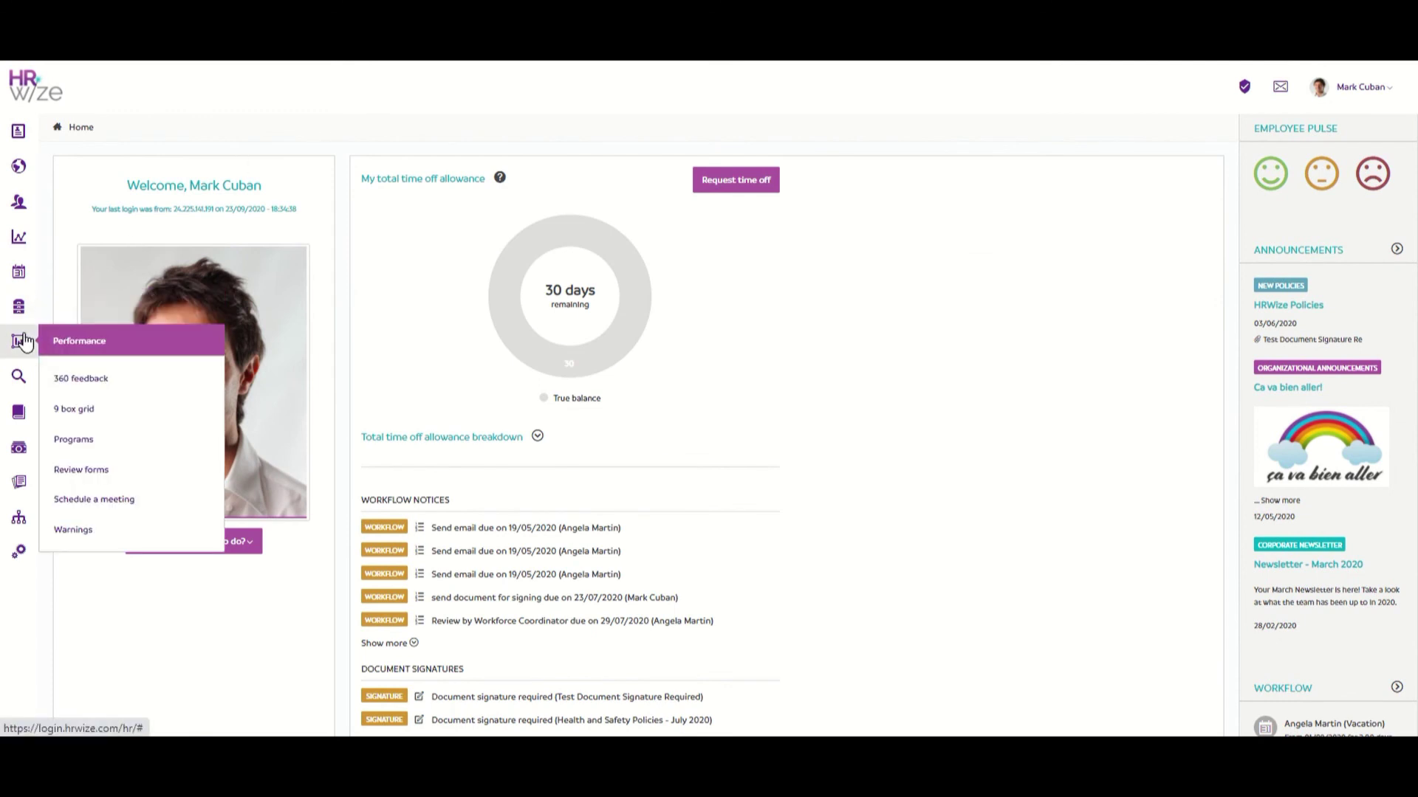
{"action": "left_click", "coordinate": [118, 471]}
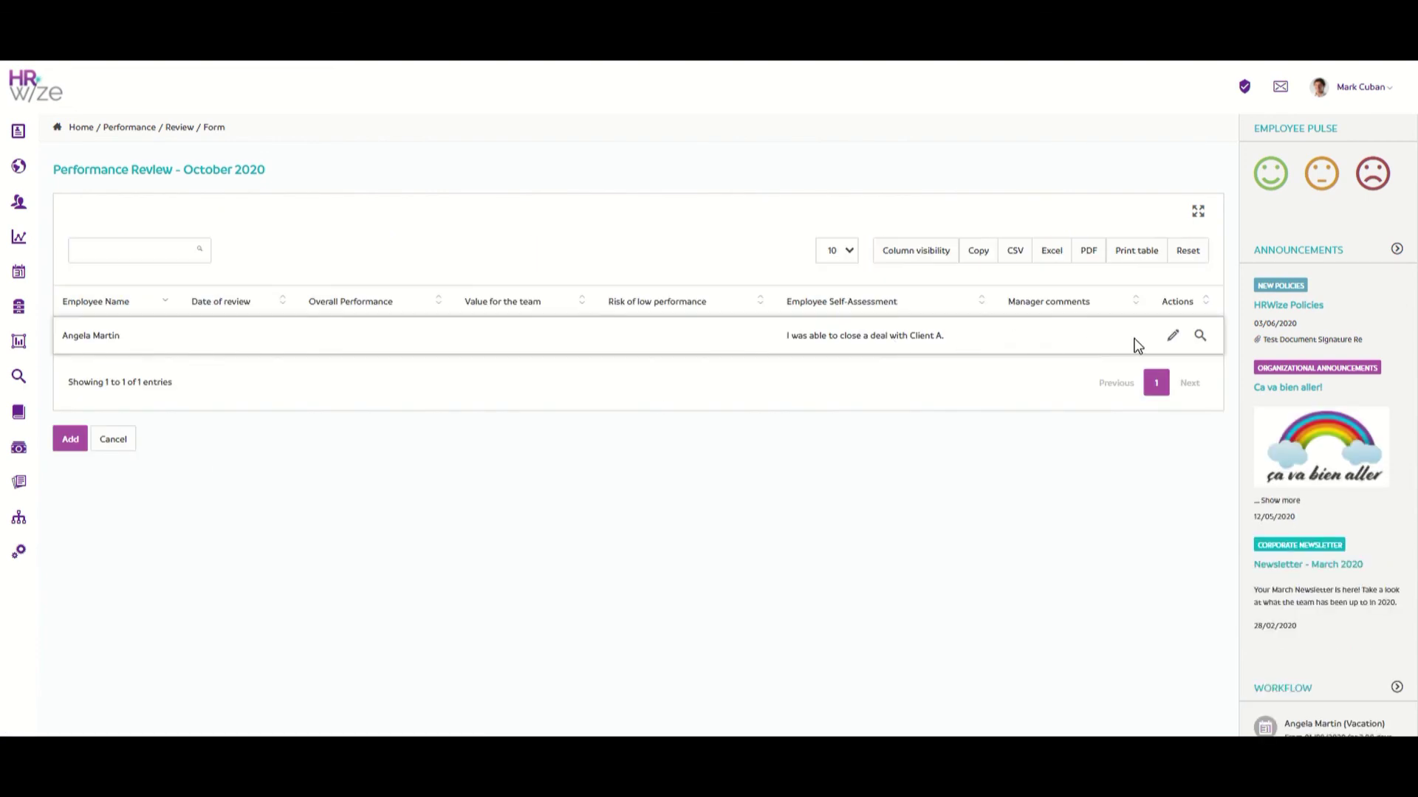
{"action": "left_click", "coordinate": [1171, 337]}
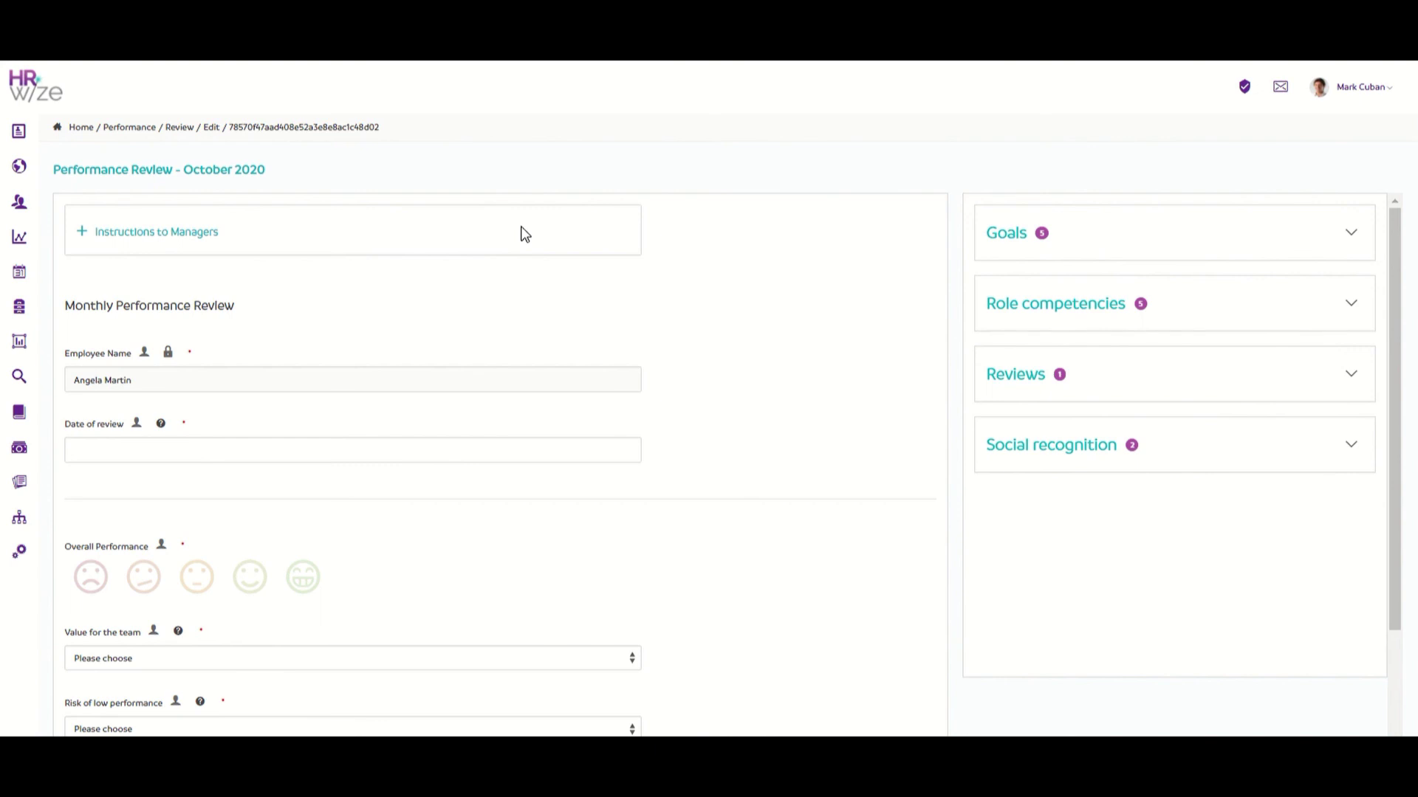
Examine the employee's Goals, Role competencies, Reviews and Social recognition sections beside the review form, collapsing each one after viewing
{"action": "left_click", "coordinate": [1236, 250]}
{"action": "left_click", "coordinate": [1238, 254]}
{"action": "left_click", "coordinate": [1225, 304]}
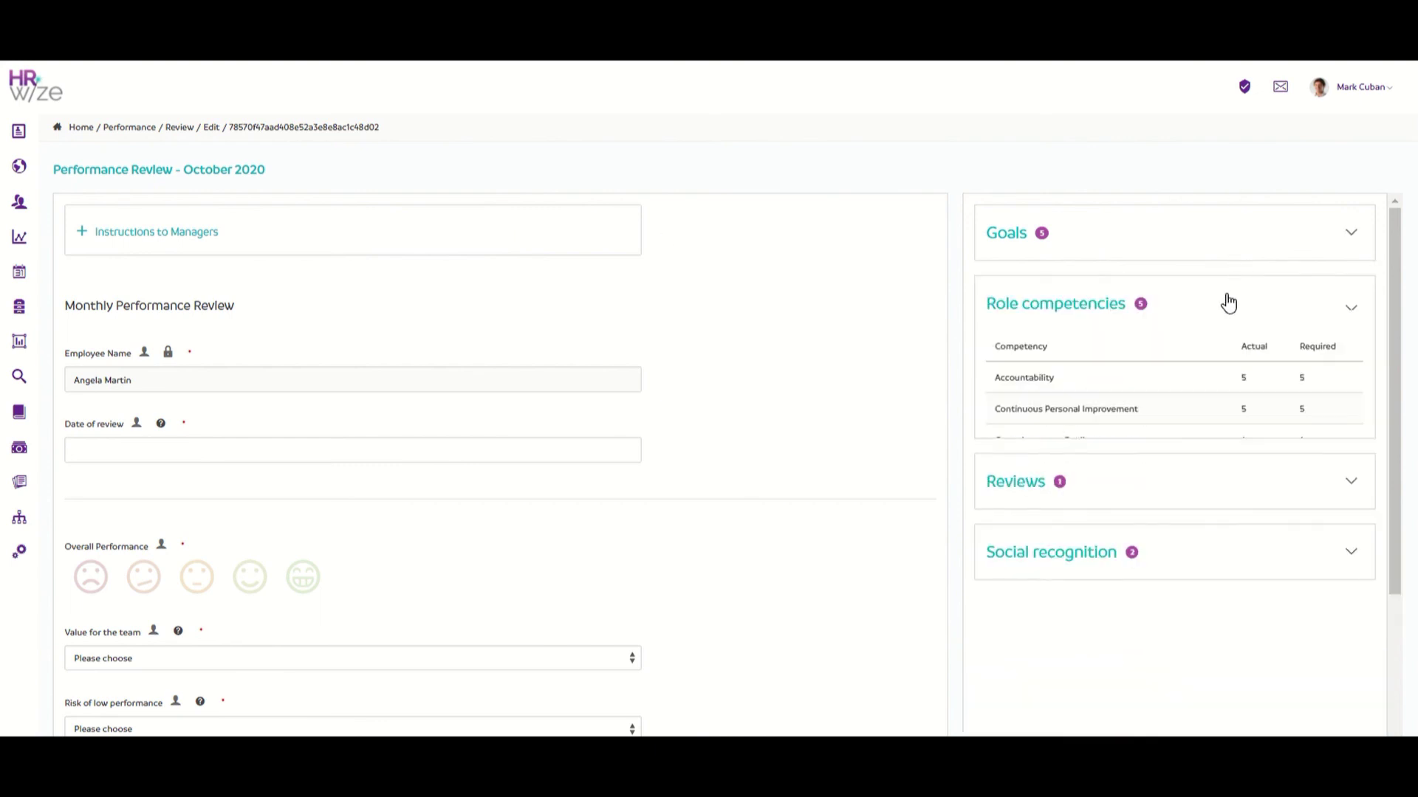
{"action": "left_click", "coordinate": [1226, 316]}
{"action": "left_click", "coordinate": [1208, 377]}
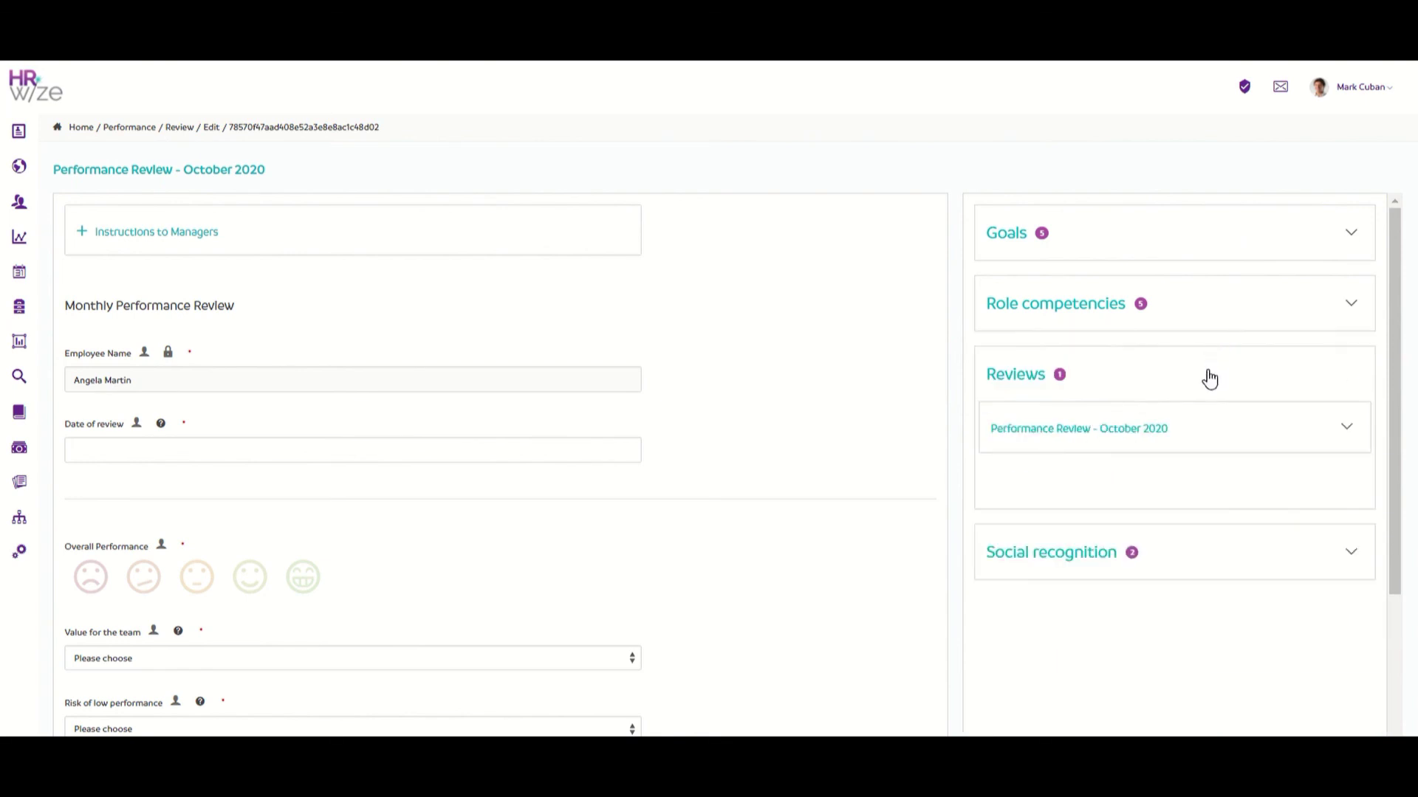
{"action": "left_click", "coordinate": [1209, 378]}
{"action": "left_click", "coordinate": [1219, 459]}
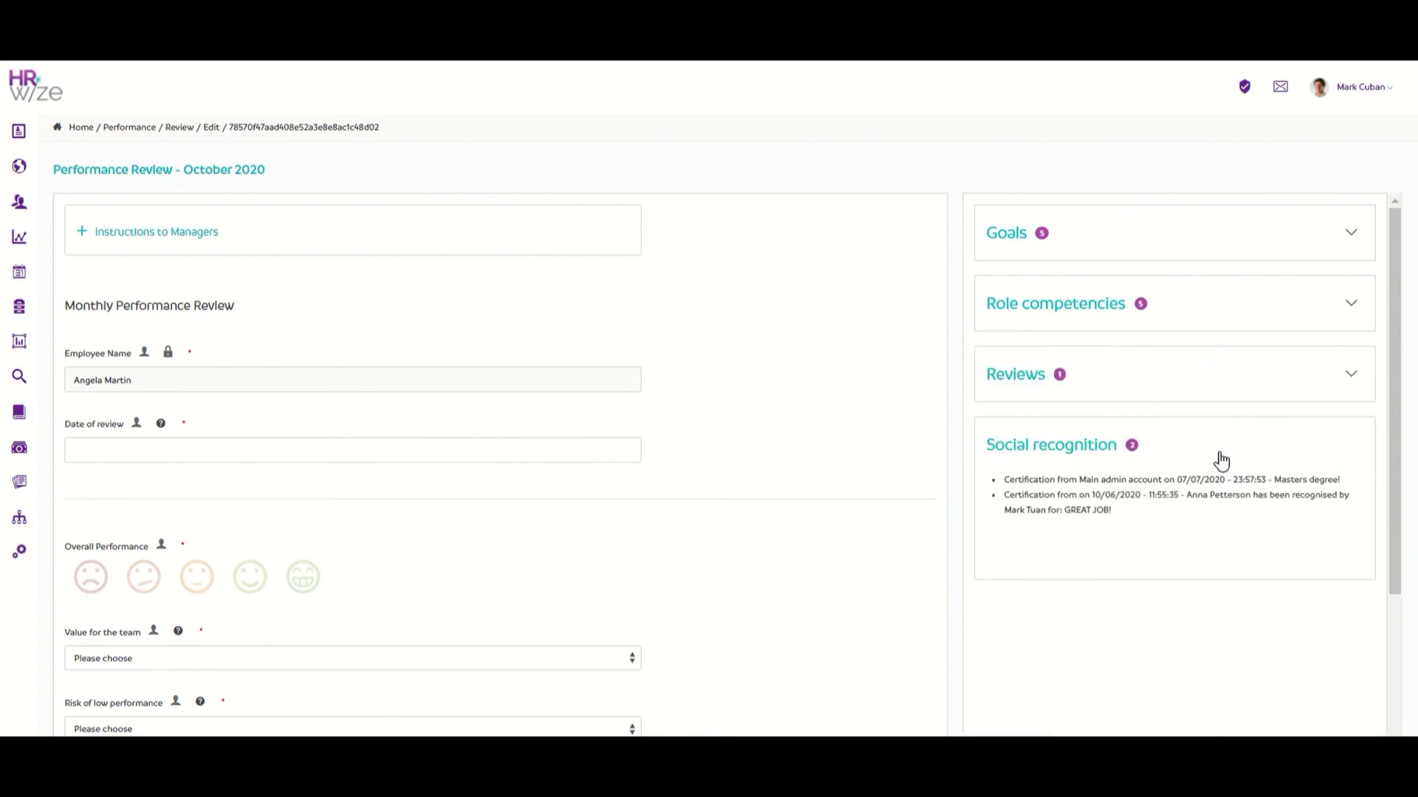
{"action": "left_click", "coordinate": [1220, 461]}
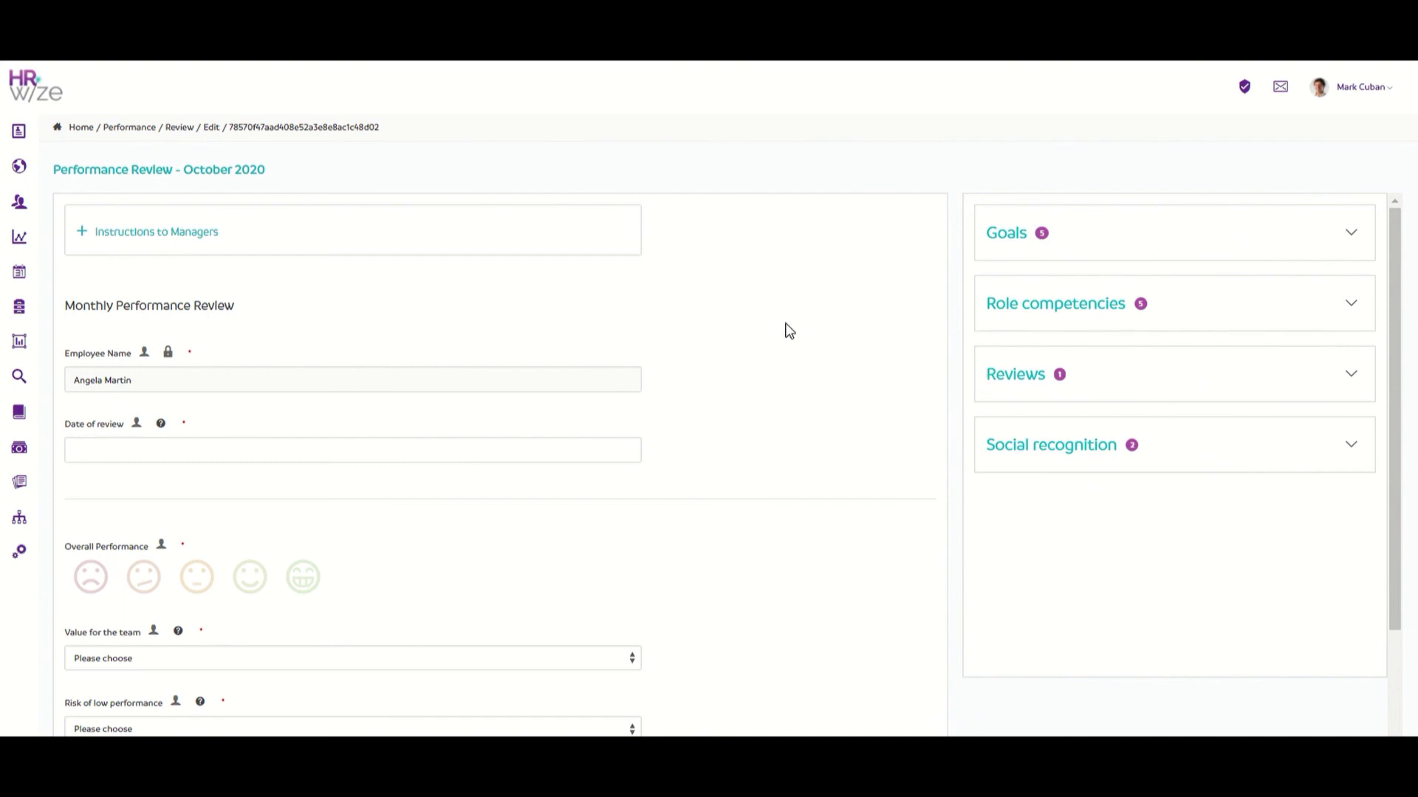
Set the Date of review to 23/09/2020 and rate Overall Performance with the neutral middle face
{"action": "left_click", "coordinate": [538, 443]}
{"action": "left_click", "coordinate": [158, 619]}
{"action": "left_click", "coordinate": [197, 591]}
Set Value for the team to Good and Risk of low performance to Yes
{"action": "scroll", "coordinate": [197, 561], "scroll_direction": "down", "scroll_amount": 2}
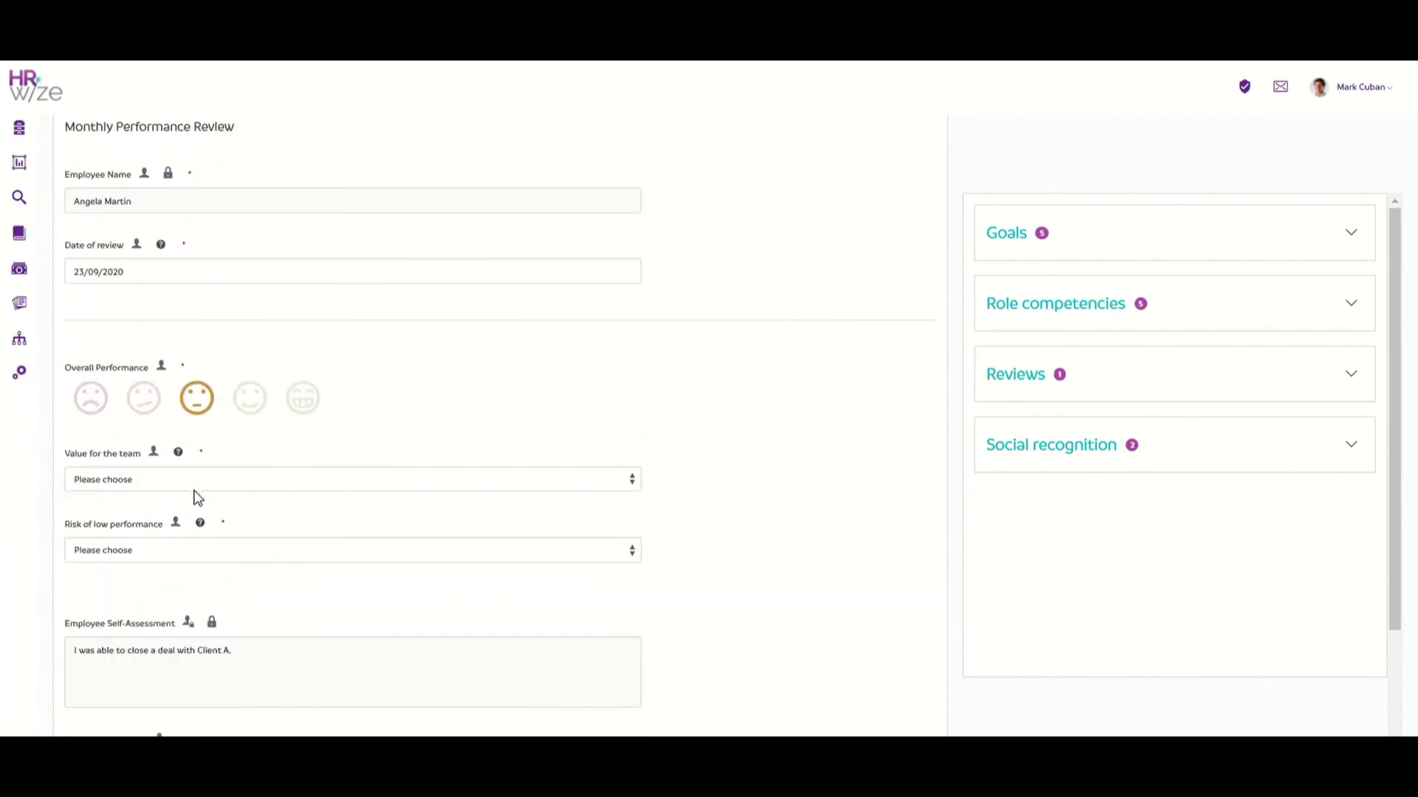
{"action": "left_click", "coordinate": [193, 480]}
{"action": "left_click", "coordinate": [168, 535]}
{"action": "left_click", "coordinate": [163, 550]}
{"action": "left_click", "coordinate": [162, 581]}
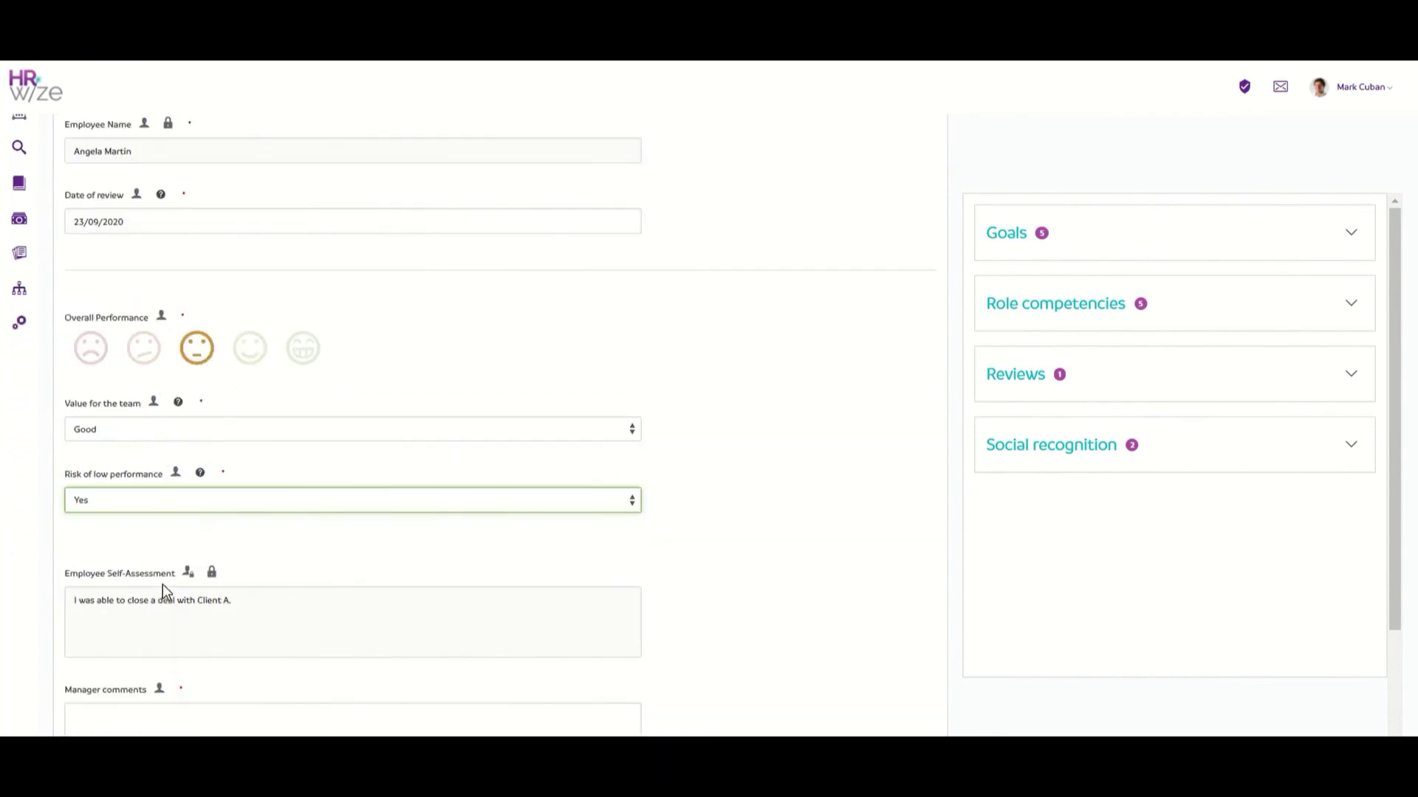
Enter "Need more practice on social skills." in the Manager comments
{"action": "scroll", "coordinate": [177, 562], "scroll_direction": "down", "scroll_amount": 3}
{"action": "left_click", "coordinate": [187, 547]}
{"action": "type", "text": "Need m"}
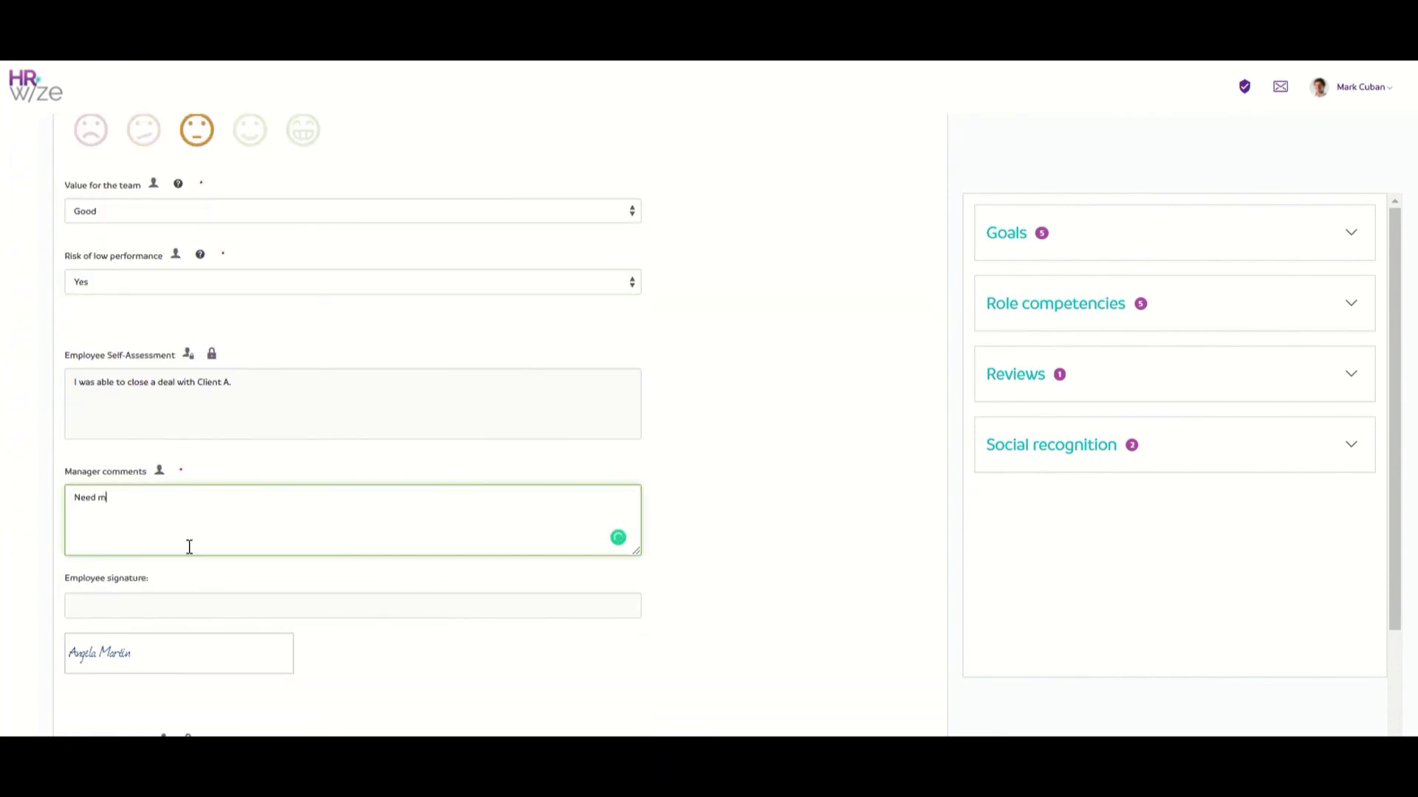
{"action": "type", "text": "ore practice on social skills."}
Set Manager Completed to Yes, submit the performance review and leave the form
{"action": "scroll", "coordinate": [214, 384], "scroll_direction": "down", "scroll_amount": 3}
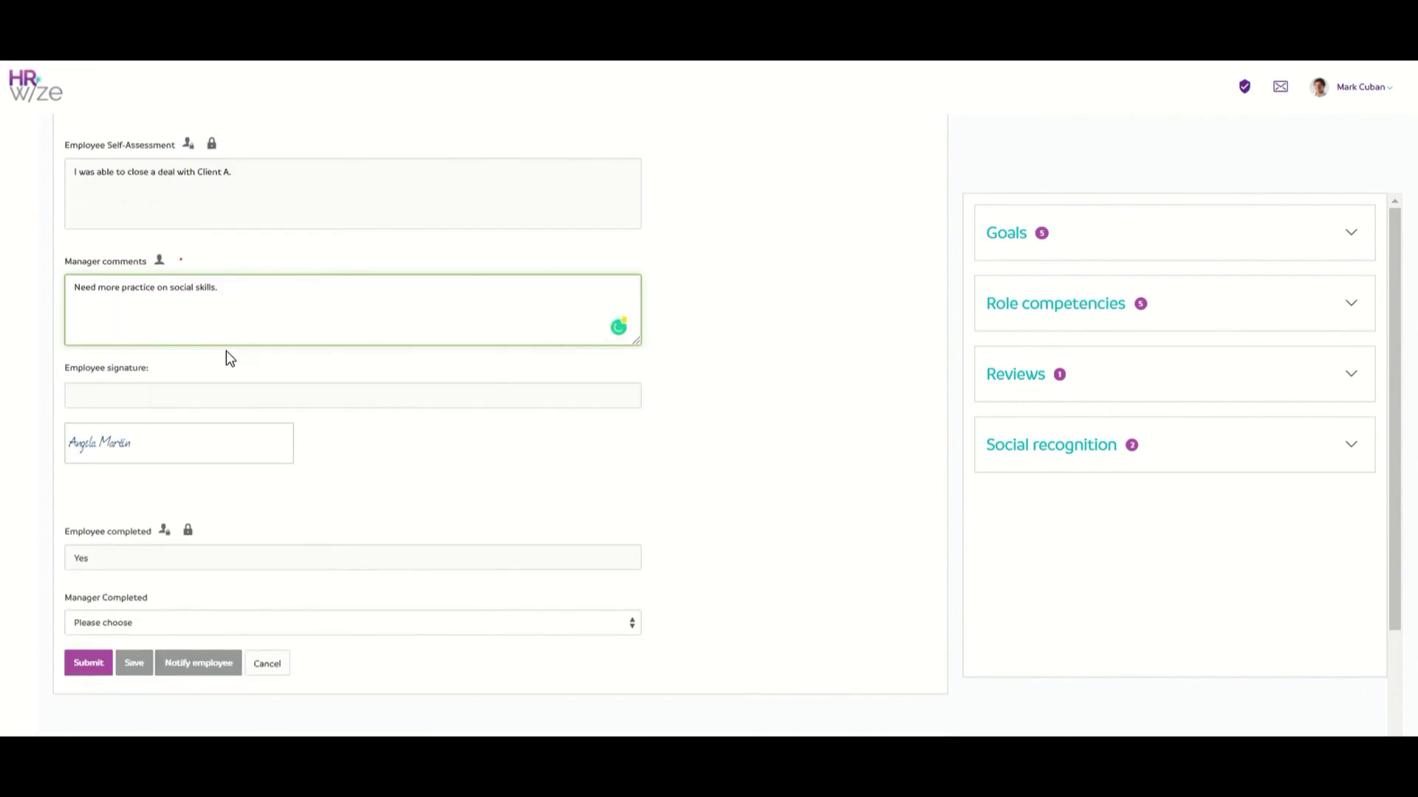
{"action": "left_click", "coordinate": [210, 624]}
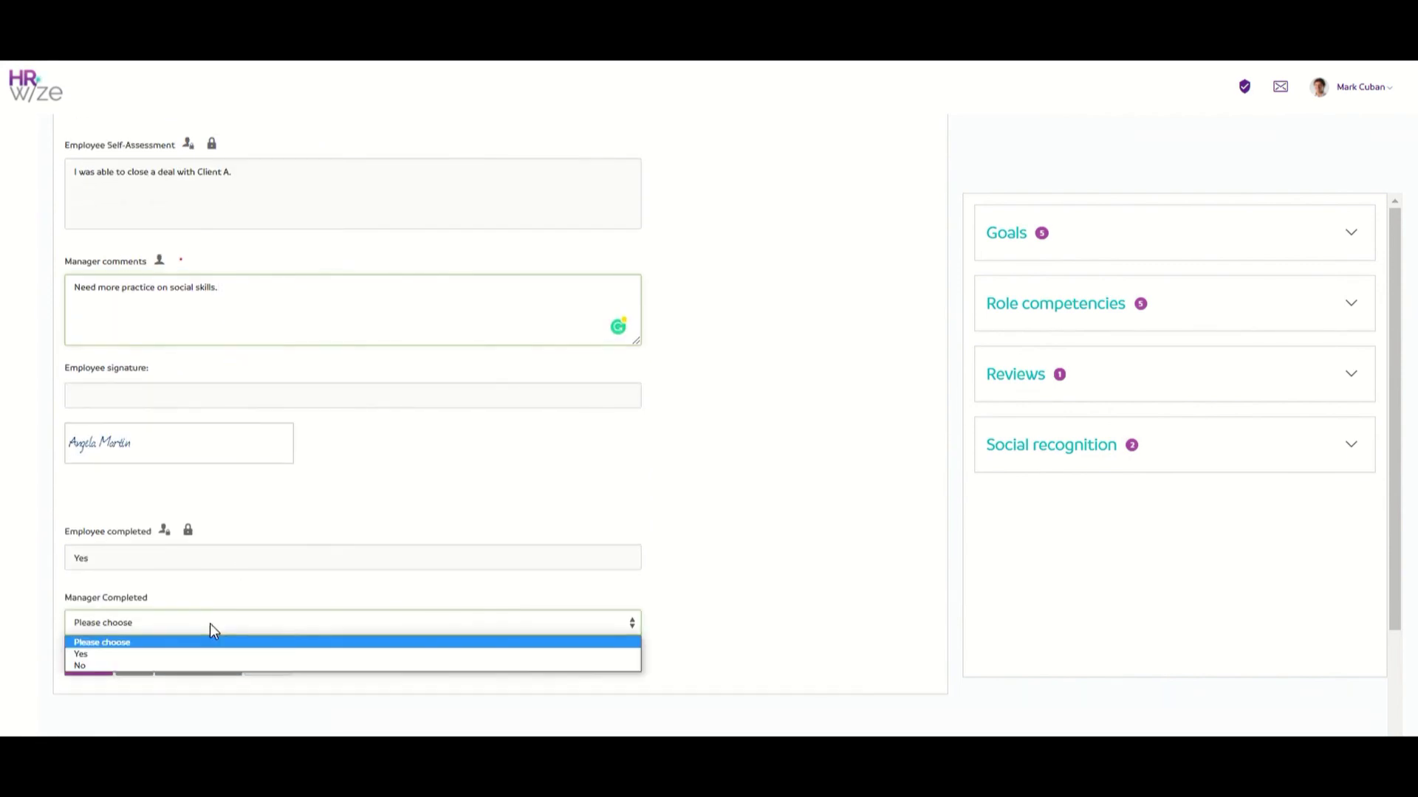
{"action": "left_click", "coordinate": [179, 654]}
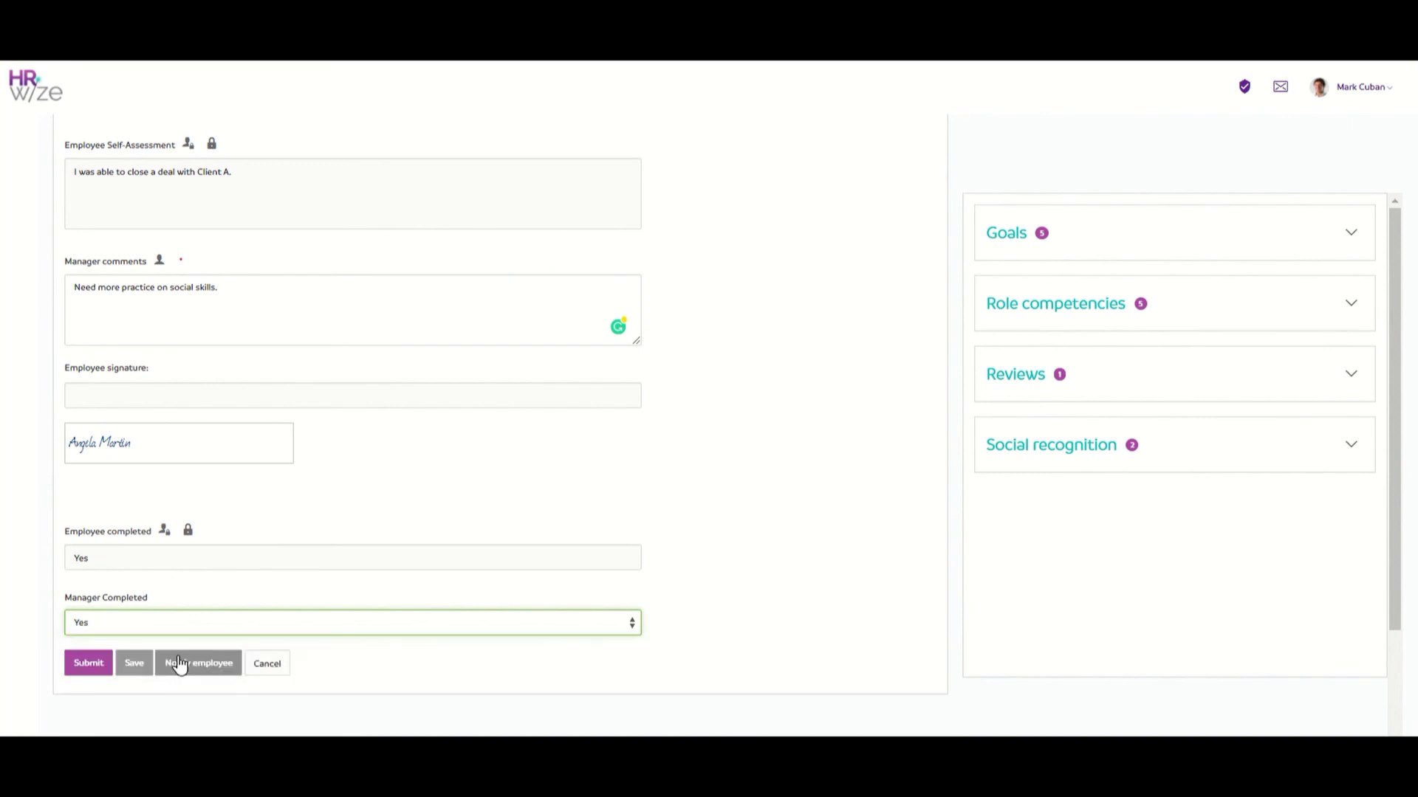
{"action": "left_click", "coordinate": [96, 662]}
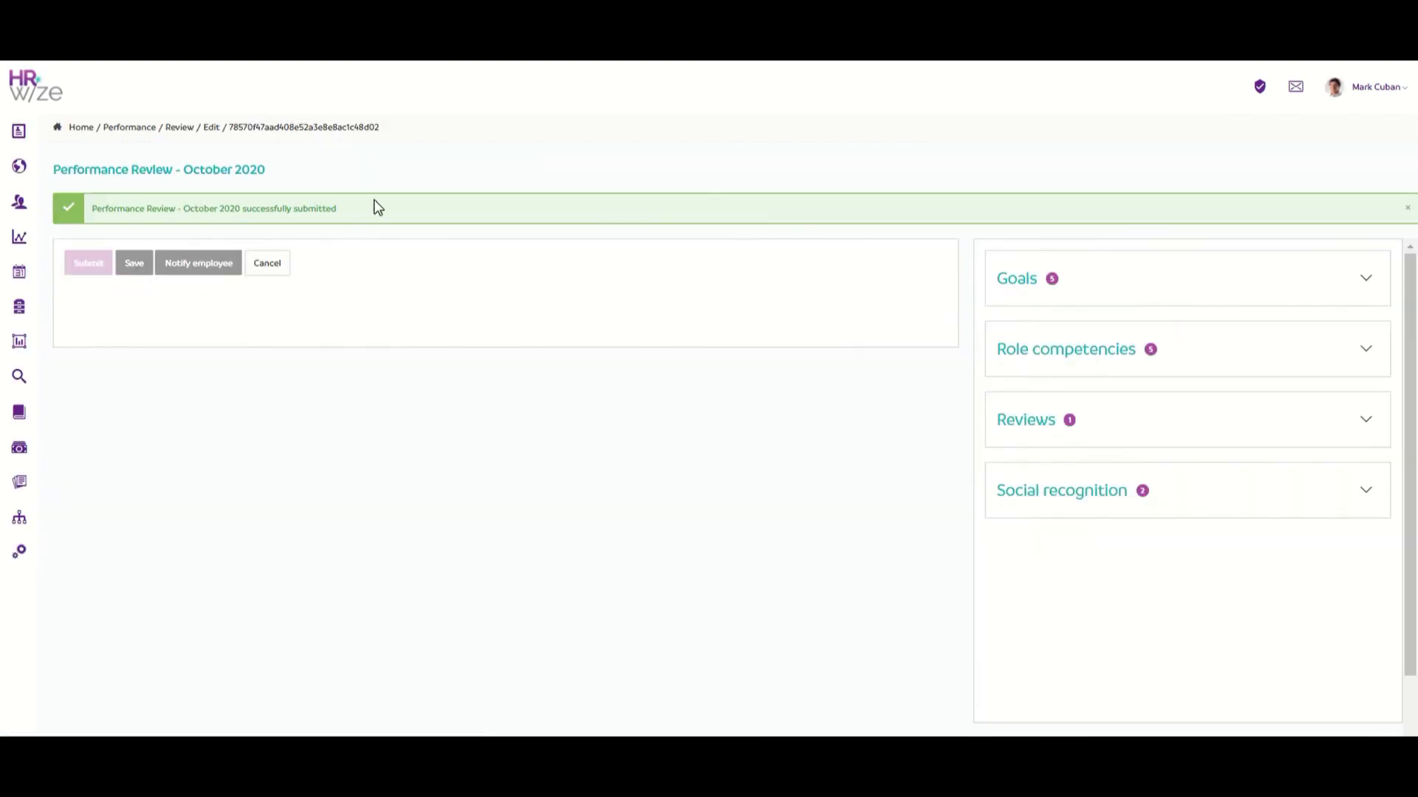
{"action": "left_click", "coordinate": [264, 263]}
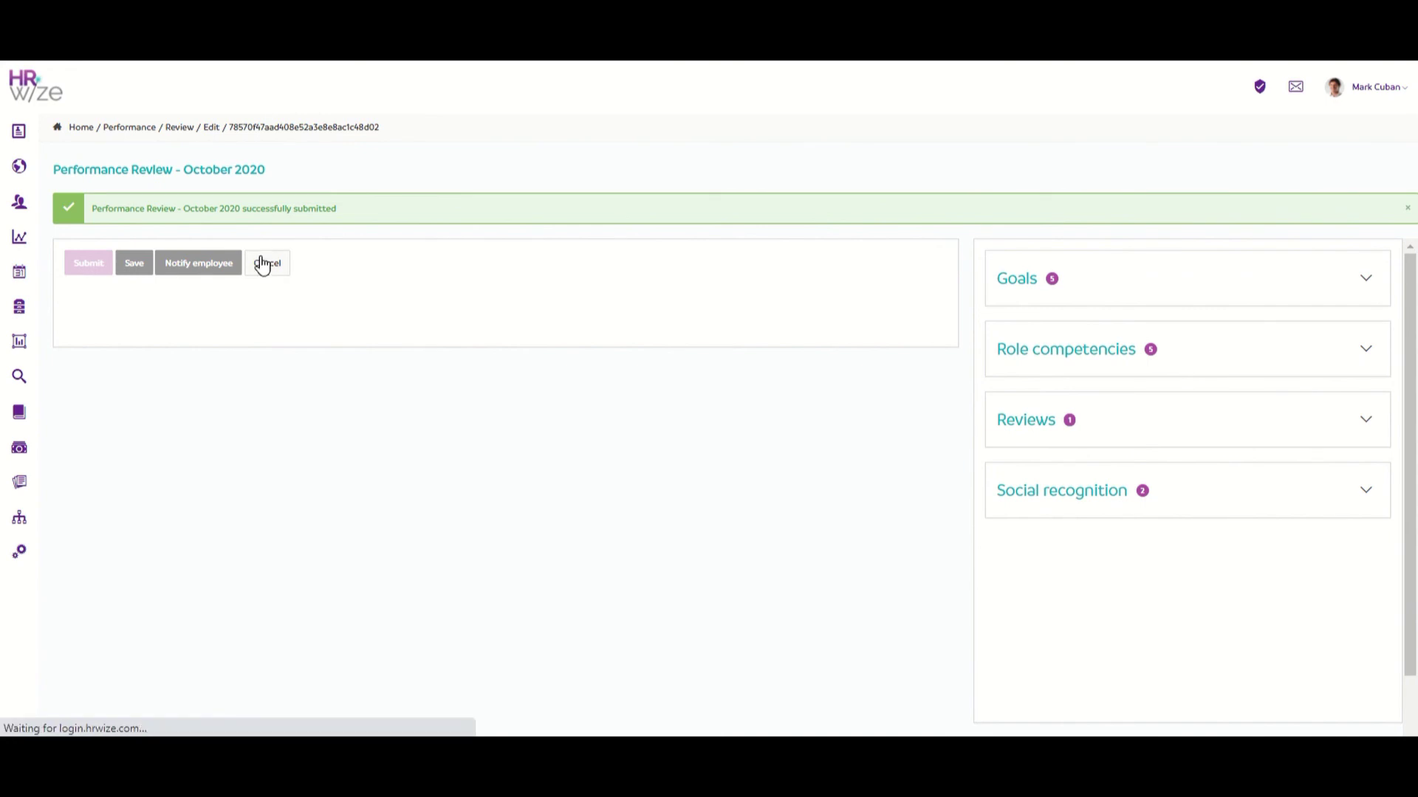